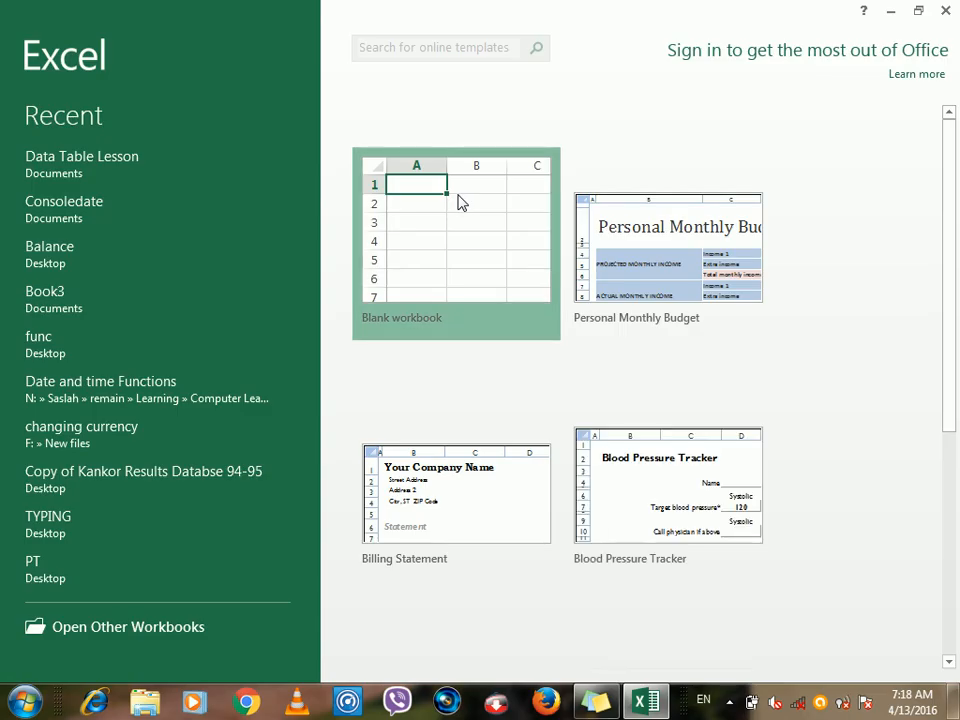
Create a blank workbook and dismiss the Office activation wizard.
left_click(458, 192)
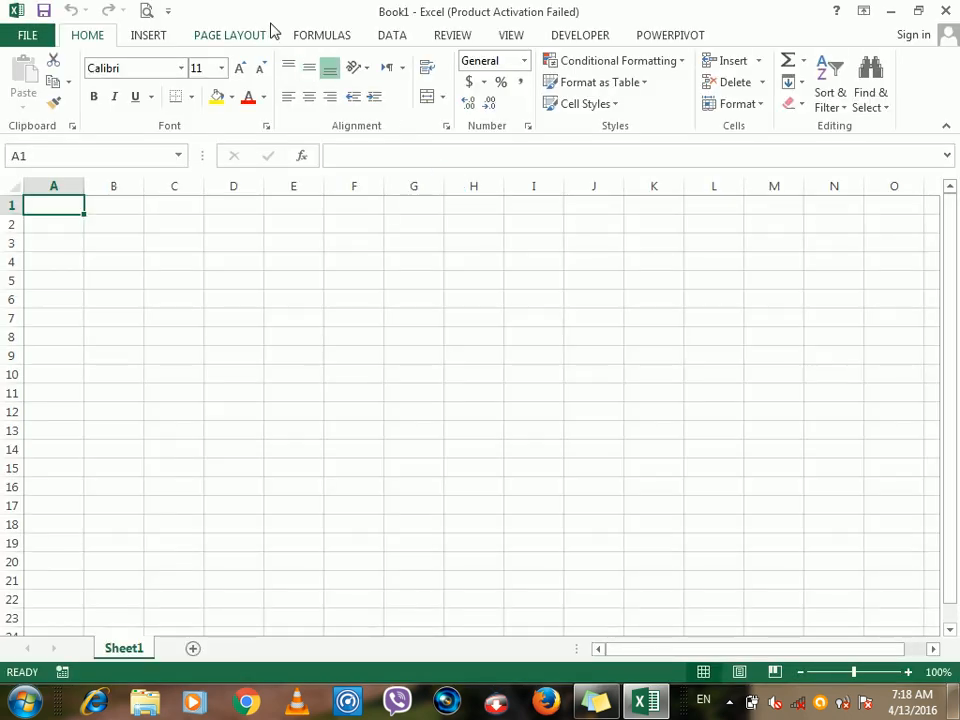
left_click(388, 41)
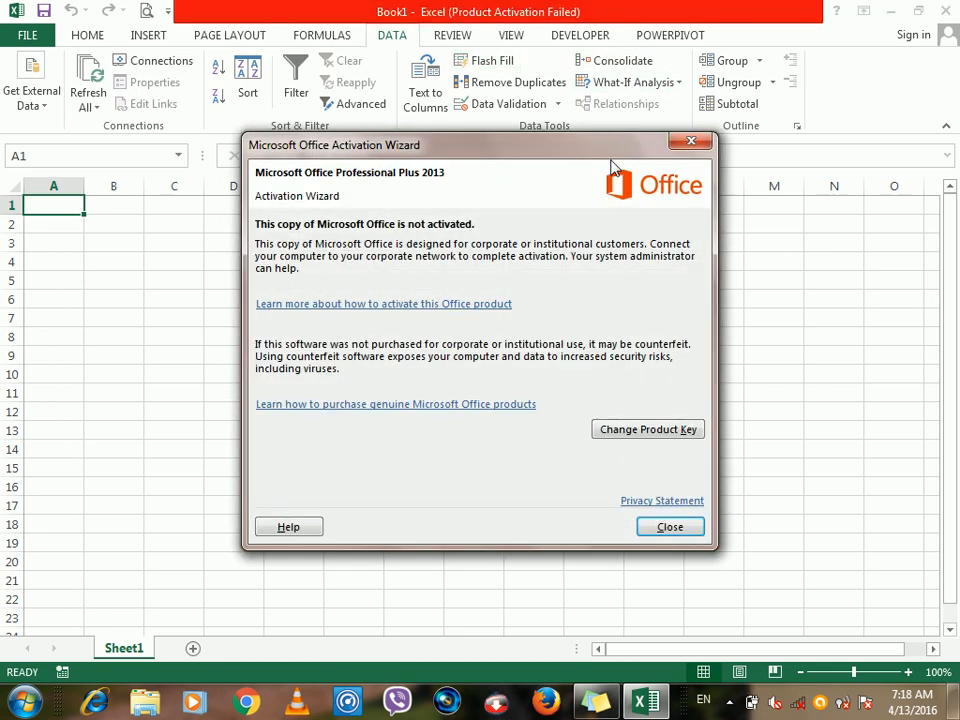
left_click(684, 145)
left_click(648, 86)
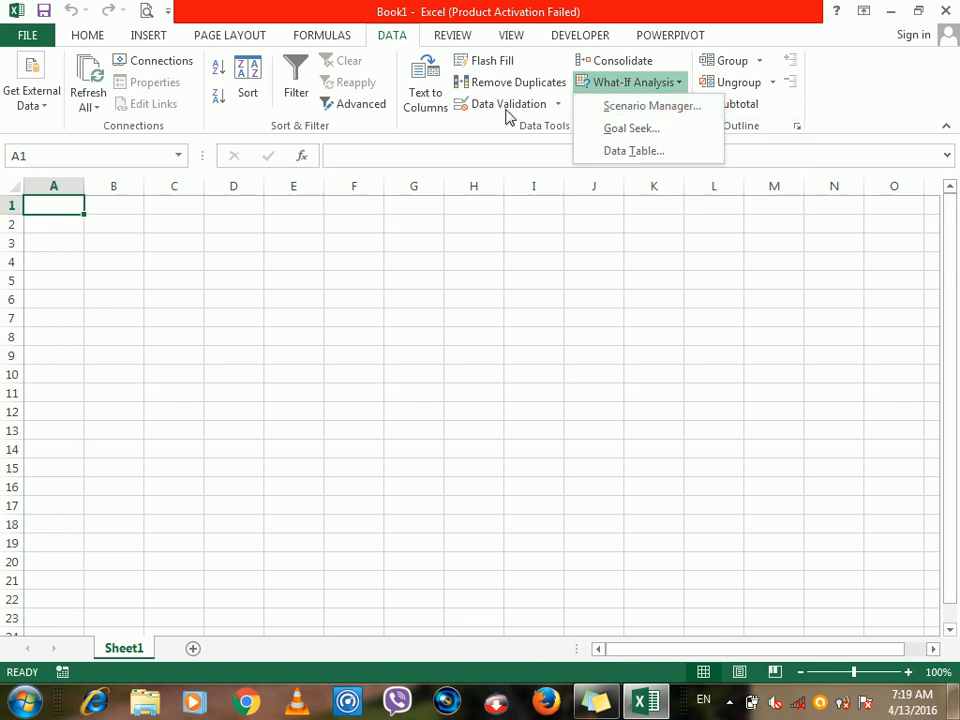
left_click(366, 253)
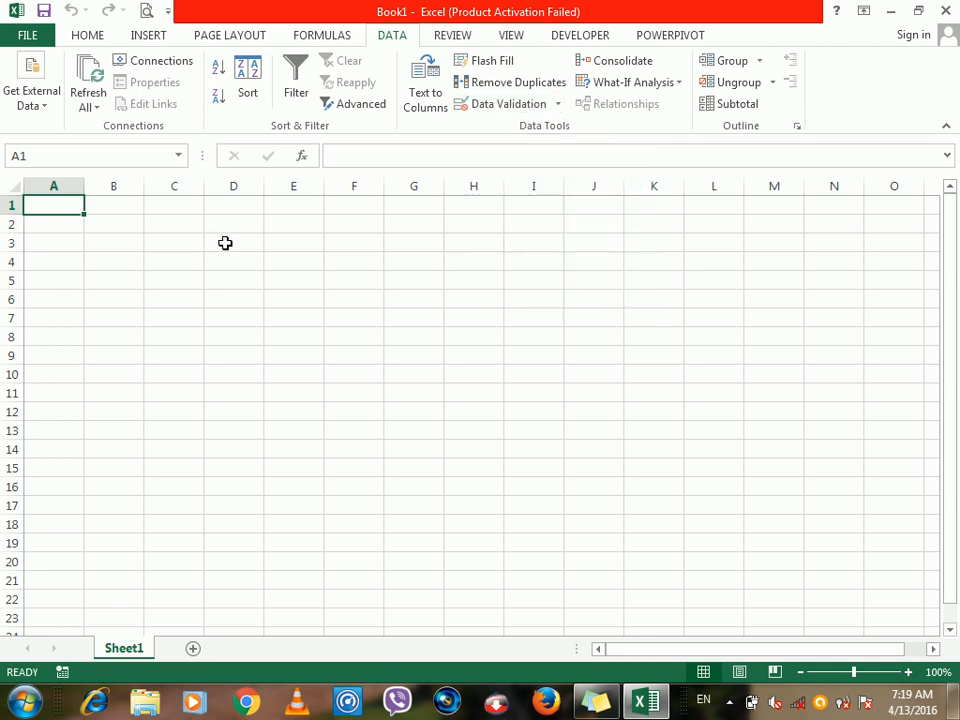
Merge and center cells D1:M3 into a single title cell.
left_click_drag(242, 206, 797, 242)
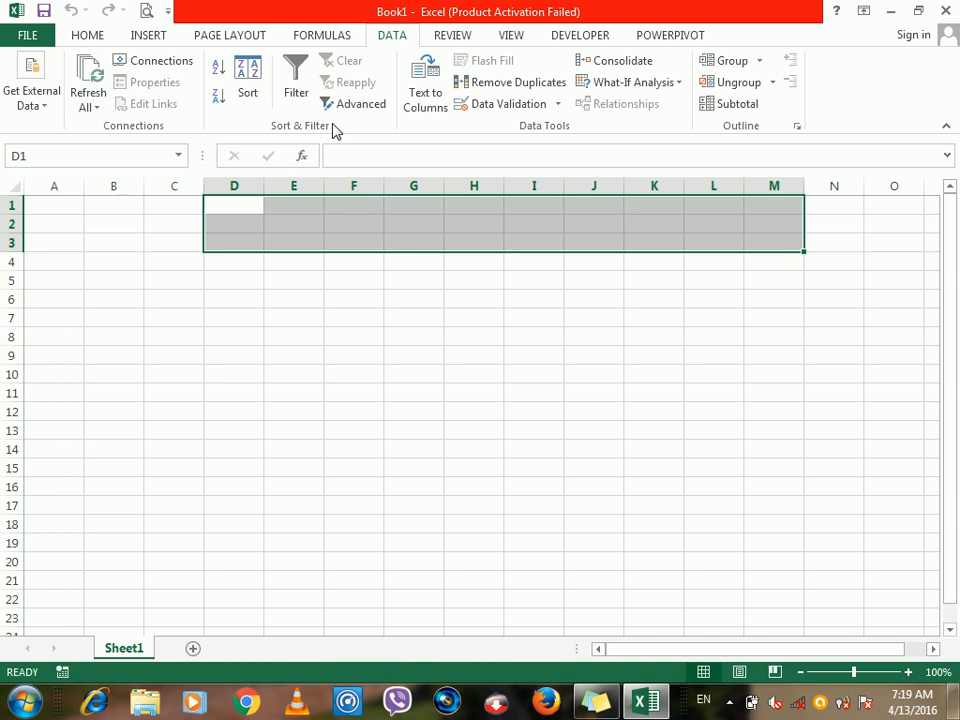
left_click(88, 34)
left_click(427, 97)
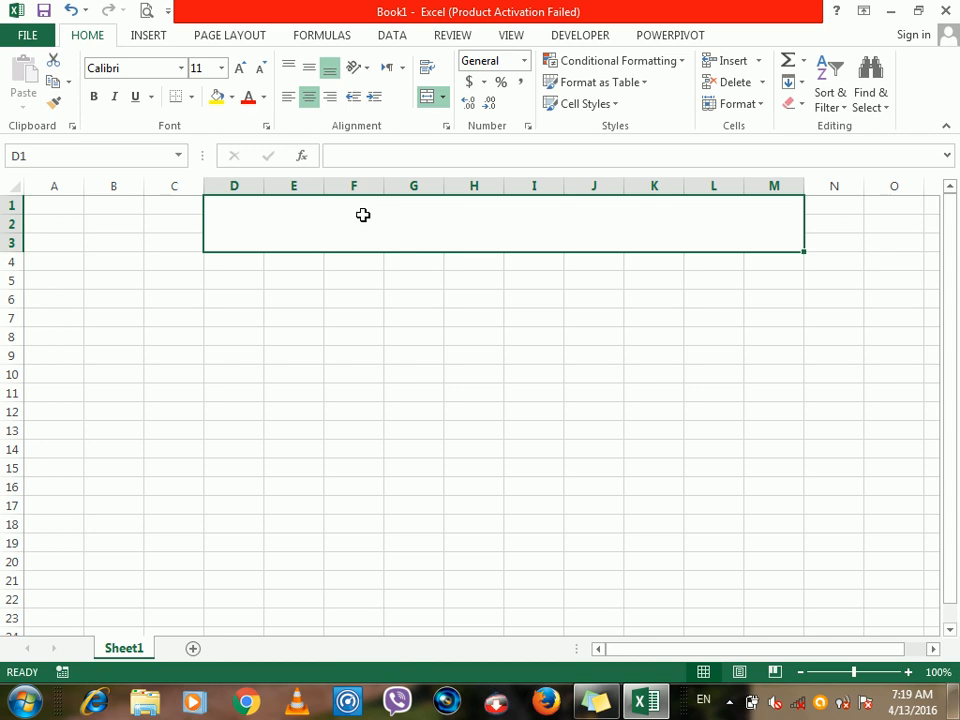
Enter the title "Std Simple Monthly S.Sheet Database" in the merged cell D1:M3.
type("Std Simple")
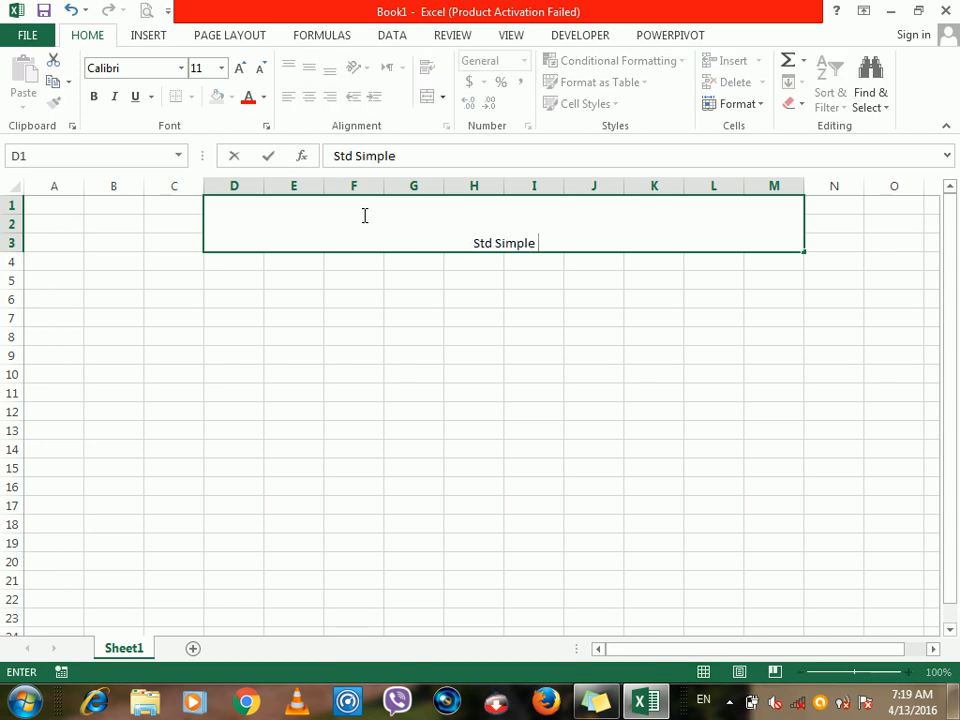
type(" Monthly ")
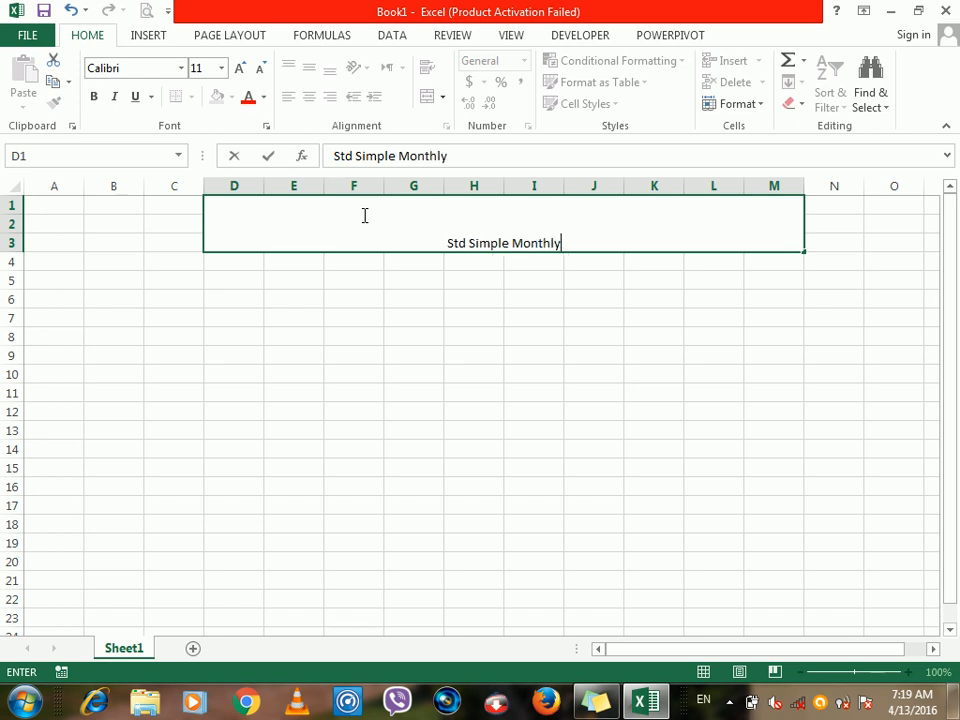
type("S")
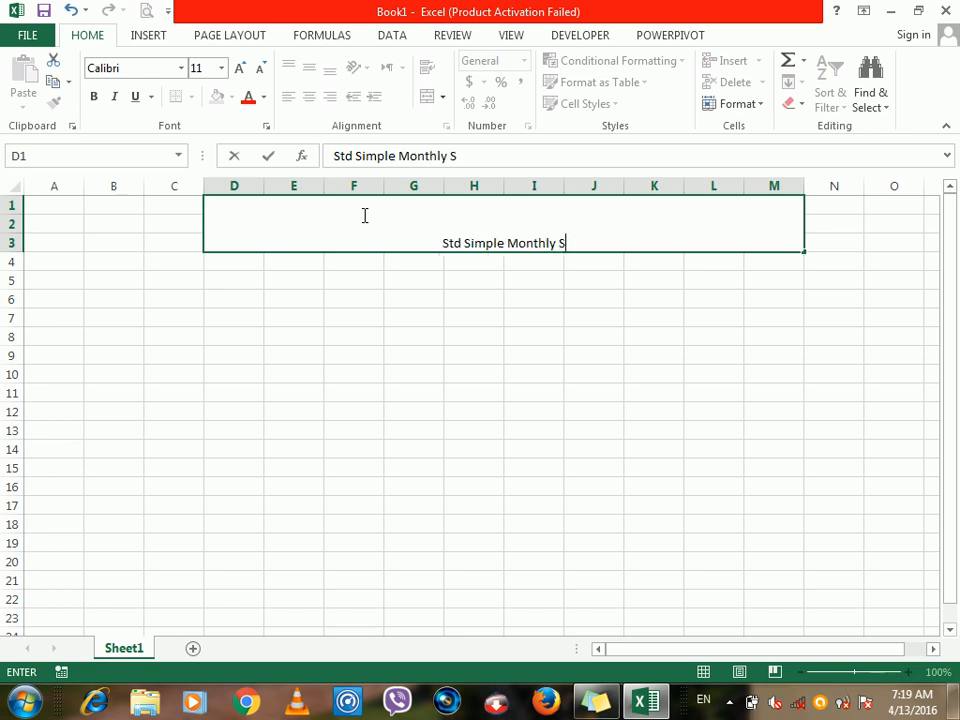
type(".Shee")
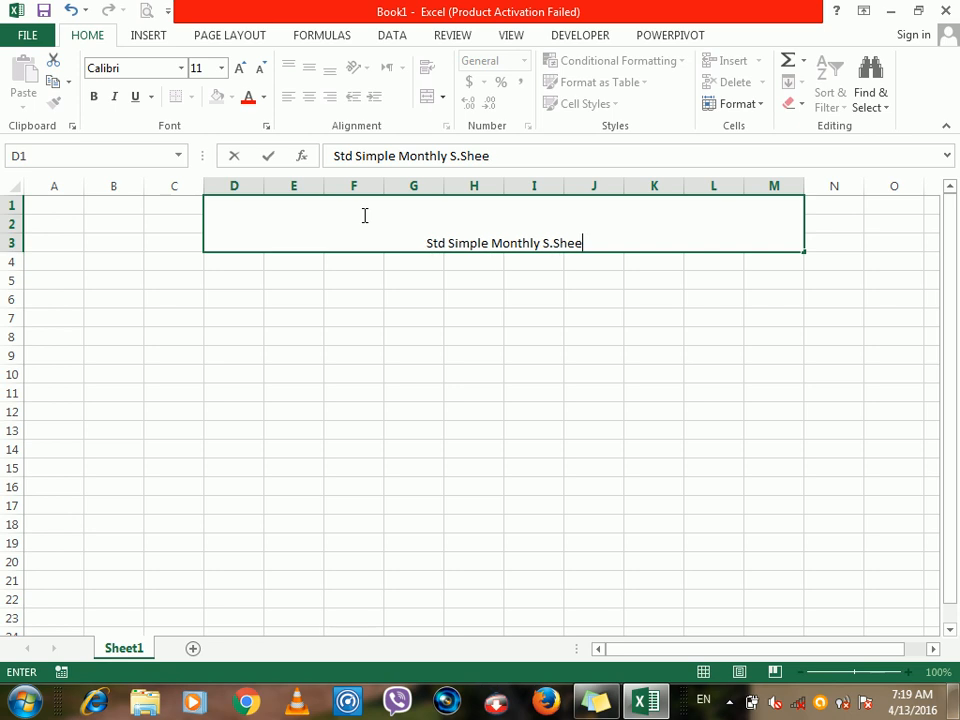
type("t Database")
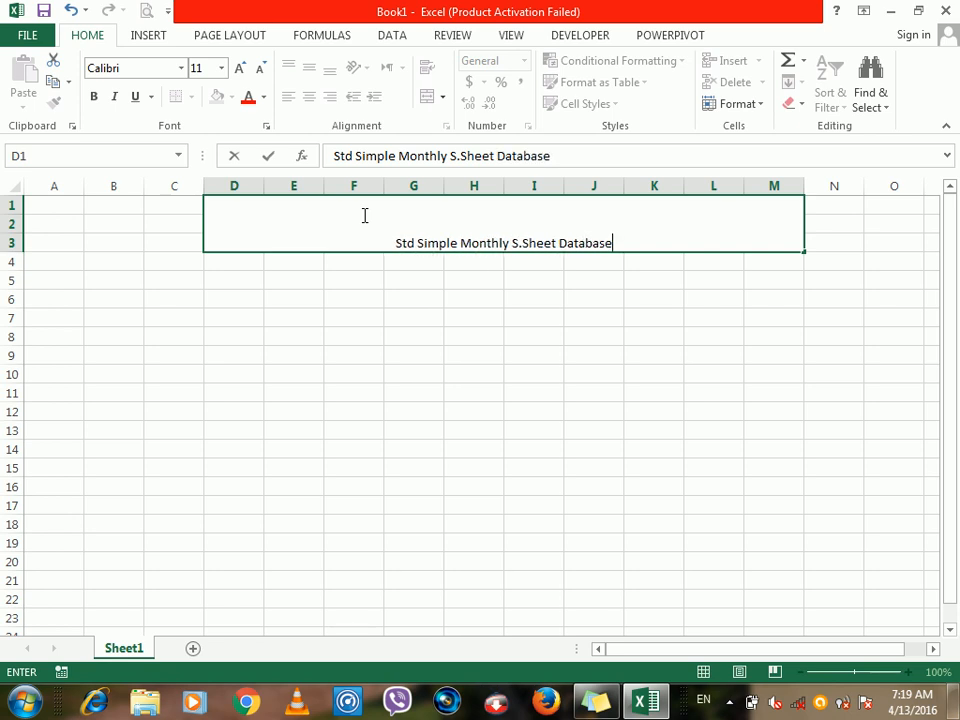
left_click(364, 215)
key("Return")
left_click(363, 214)
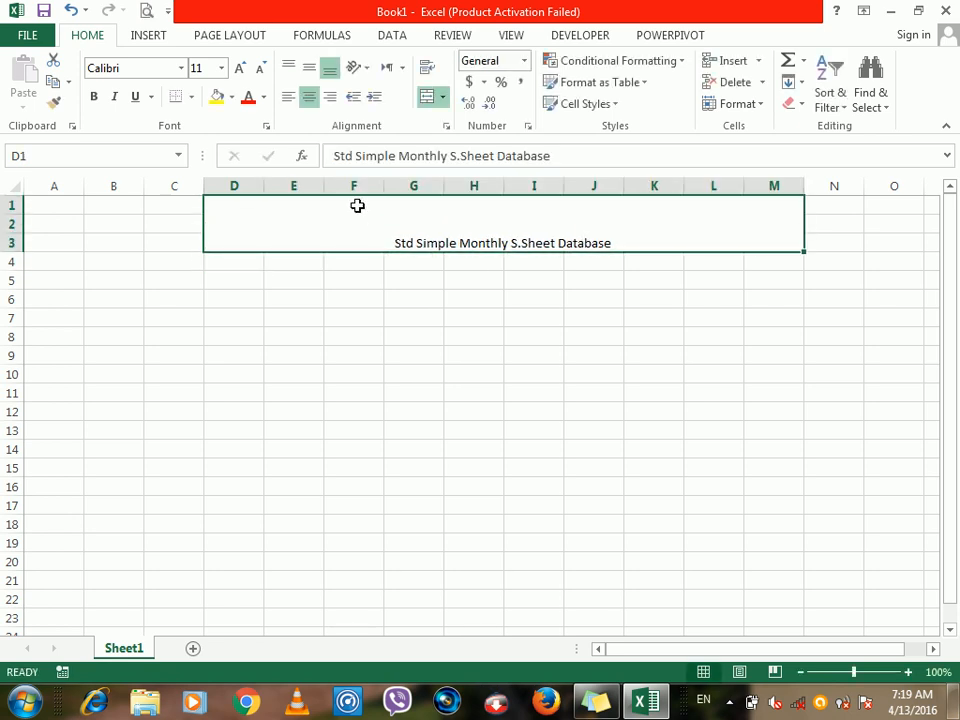
left_click(320, 36)
left_click(310, 61)
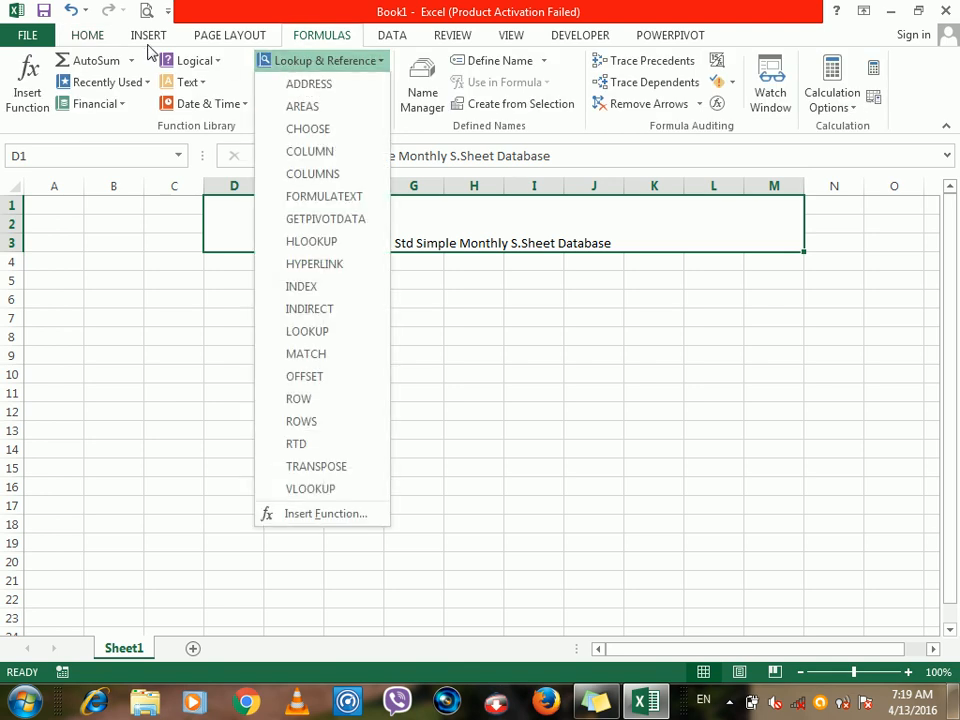
left_click(103, 44)
scroll(310, 55, "up", 3)
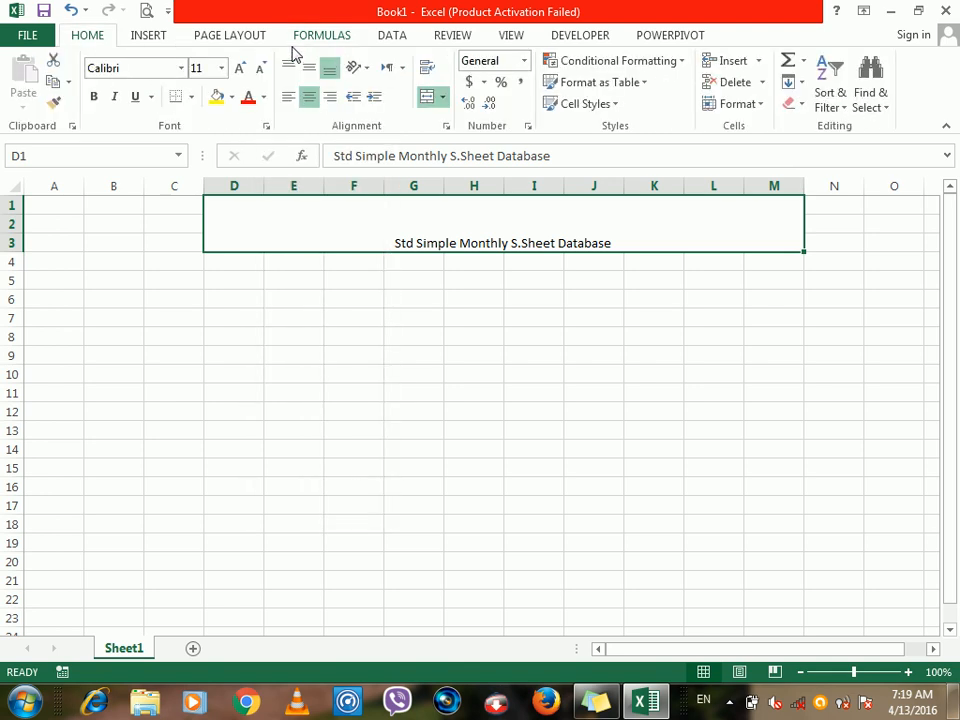
Middle-align the title vertically in its merged cell and enlarge its font size to 22.
left_click(308, 68)
left_click(239, 72)
left_click(239, 72)
left_click(239, 72)
left_click(239, 72)
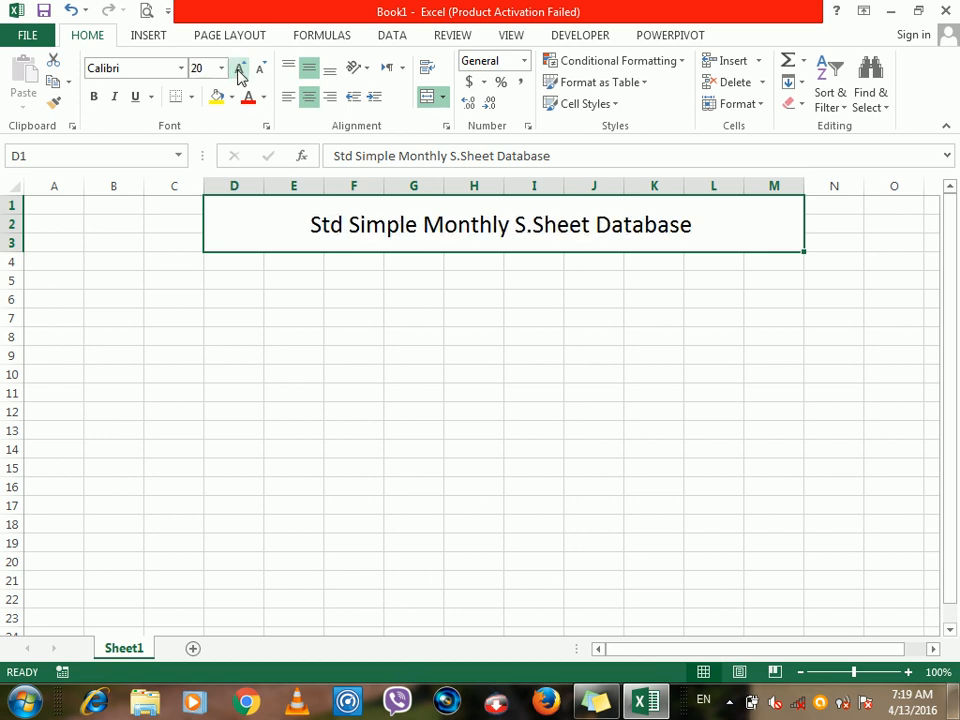
left_click(239, 72)
left_click(240, 72)
Enter the column headers "ID" in C4 and "Name" in D4.
left_click(231, 263)
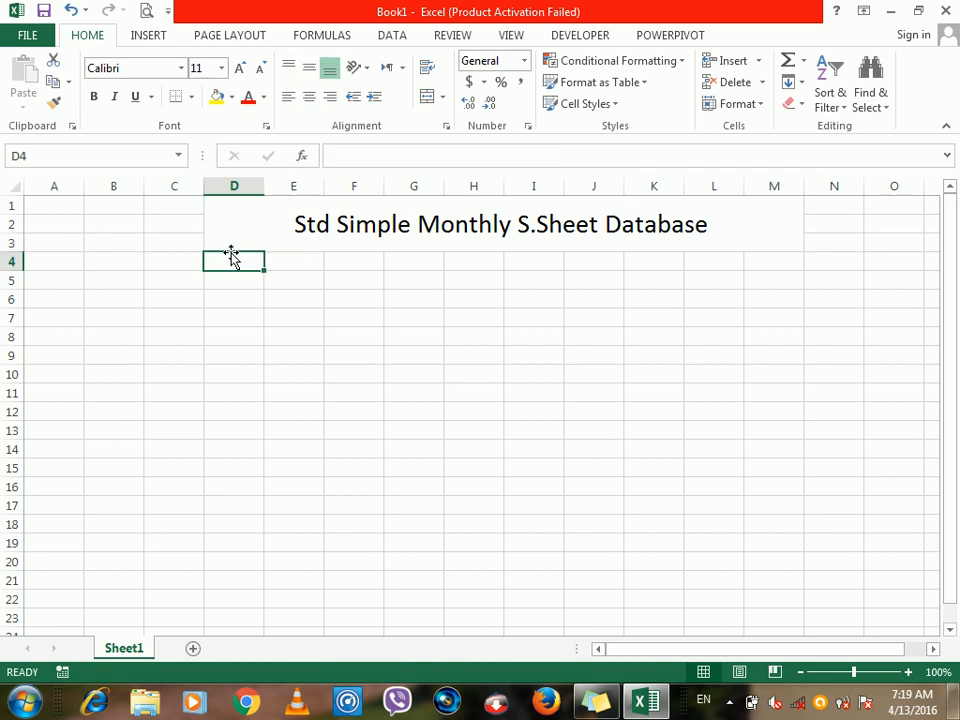
key("Left")
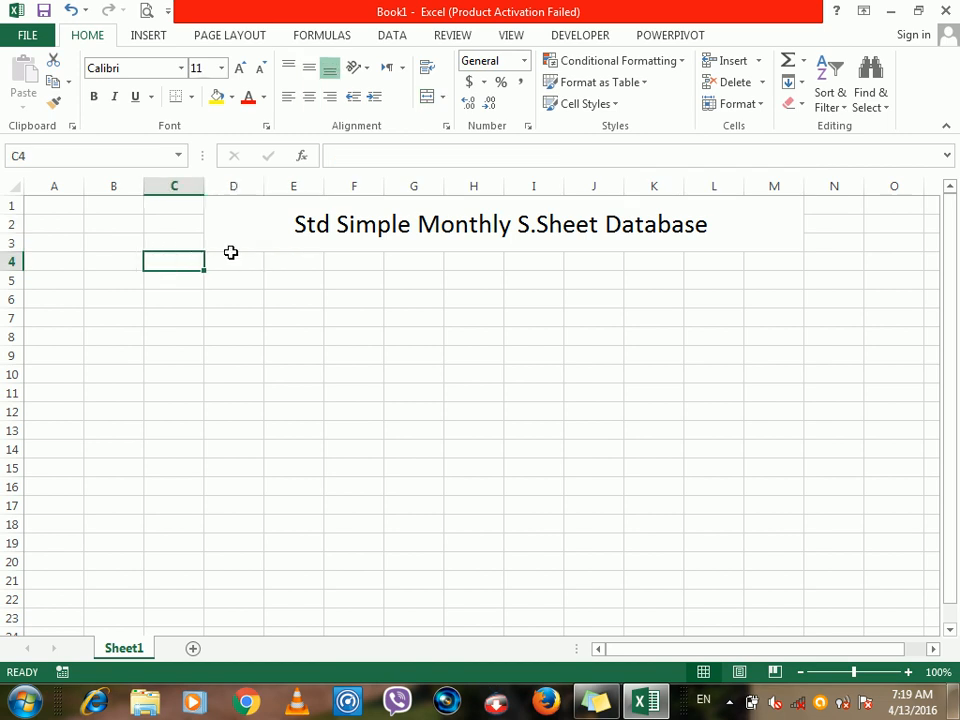
type("ID")
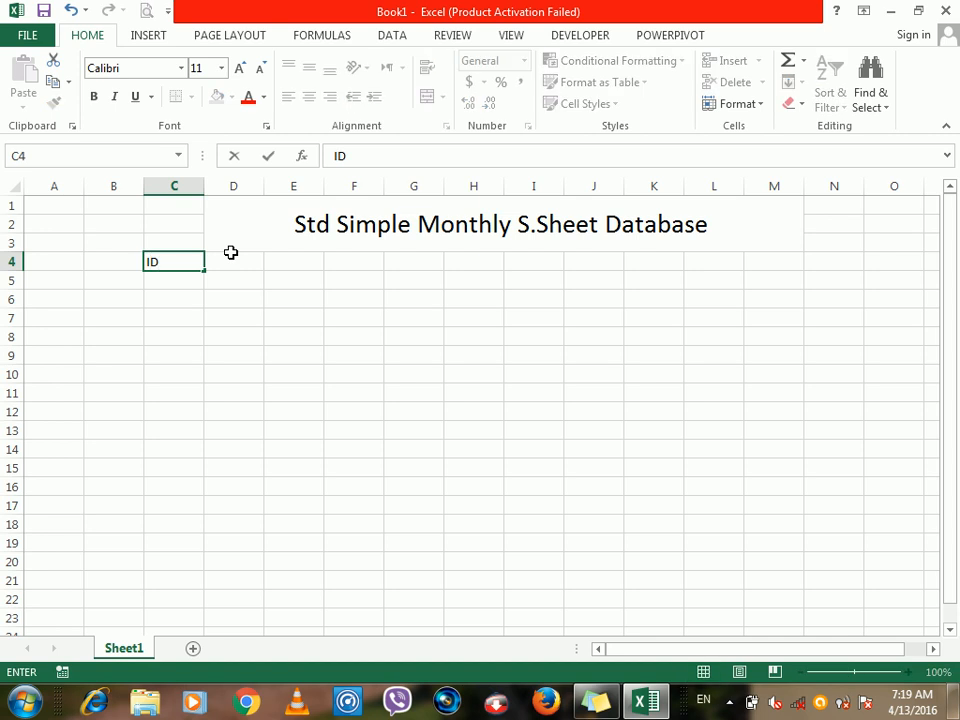
key("Tab")
type("Name")
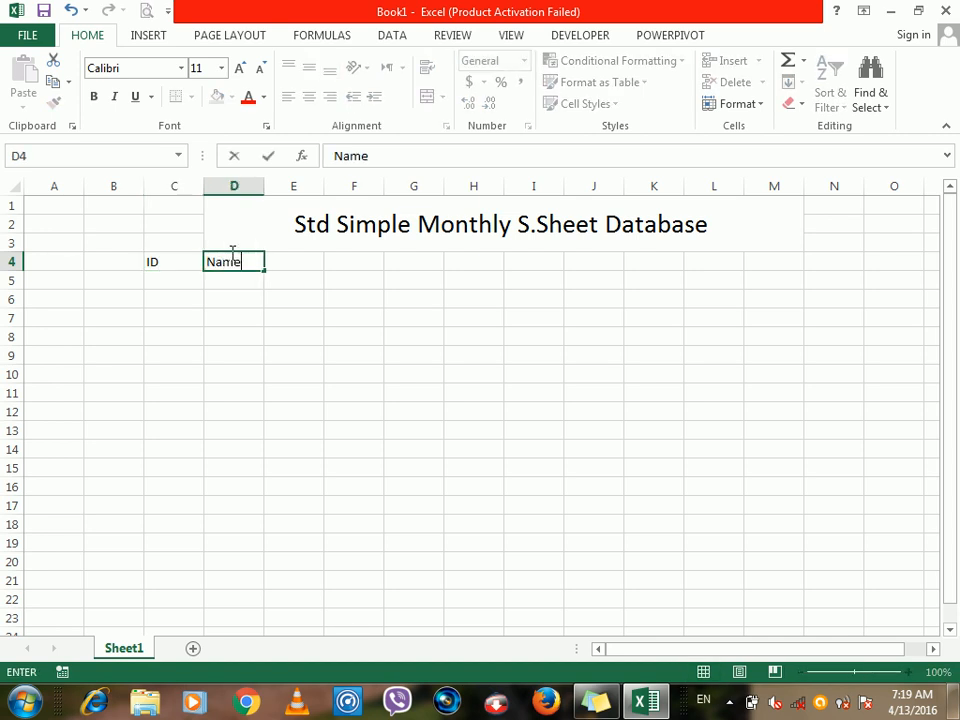
key("Tab")
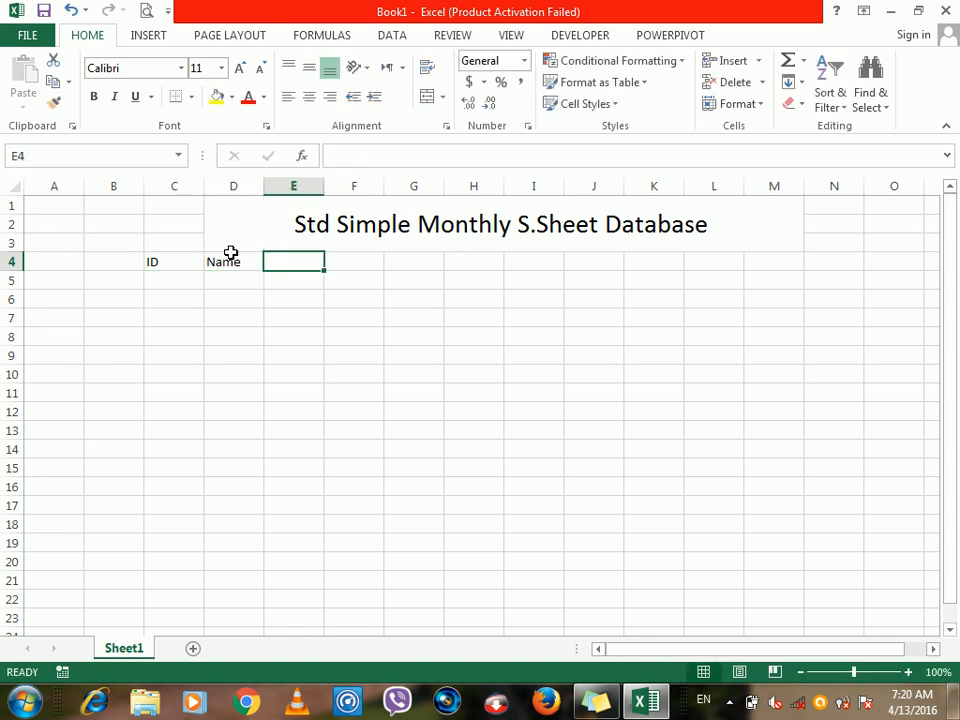
Apply all borders to the table range C4:M22.
left_click_drag(175, 263, 800, 604)
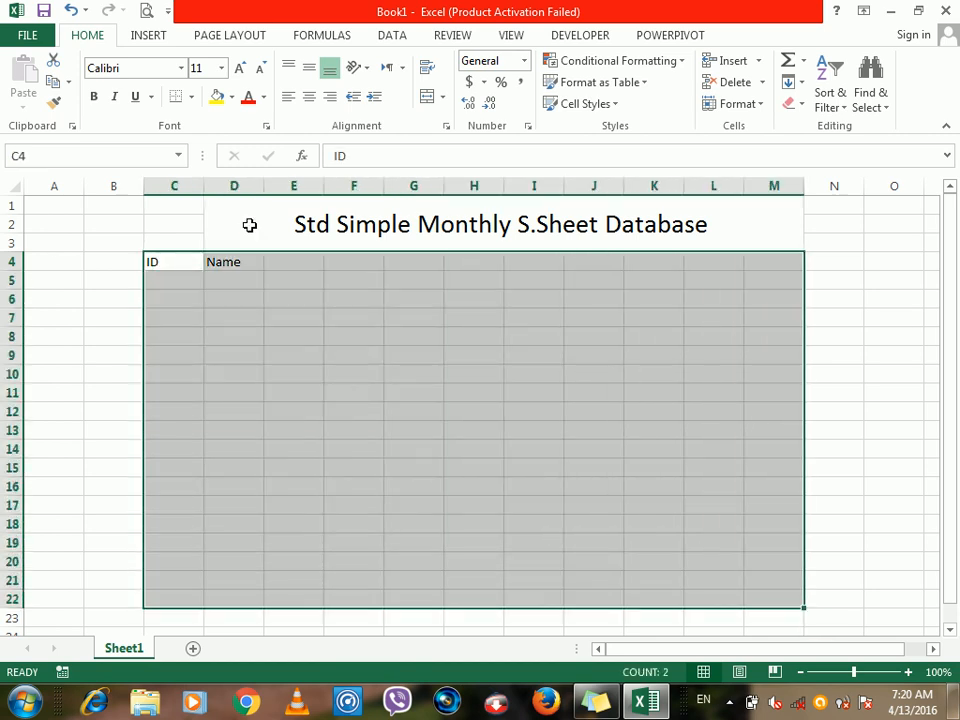
left_click(191, 97)
left_click(179, 255)
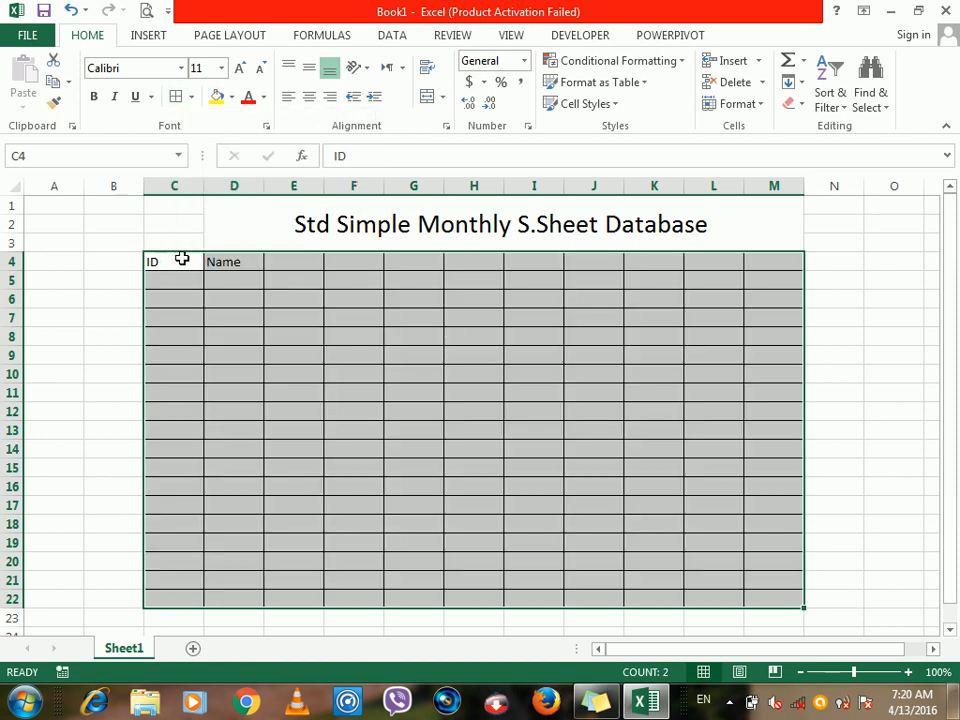
left_click(180, 264)
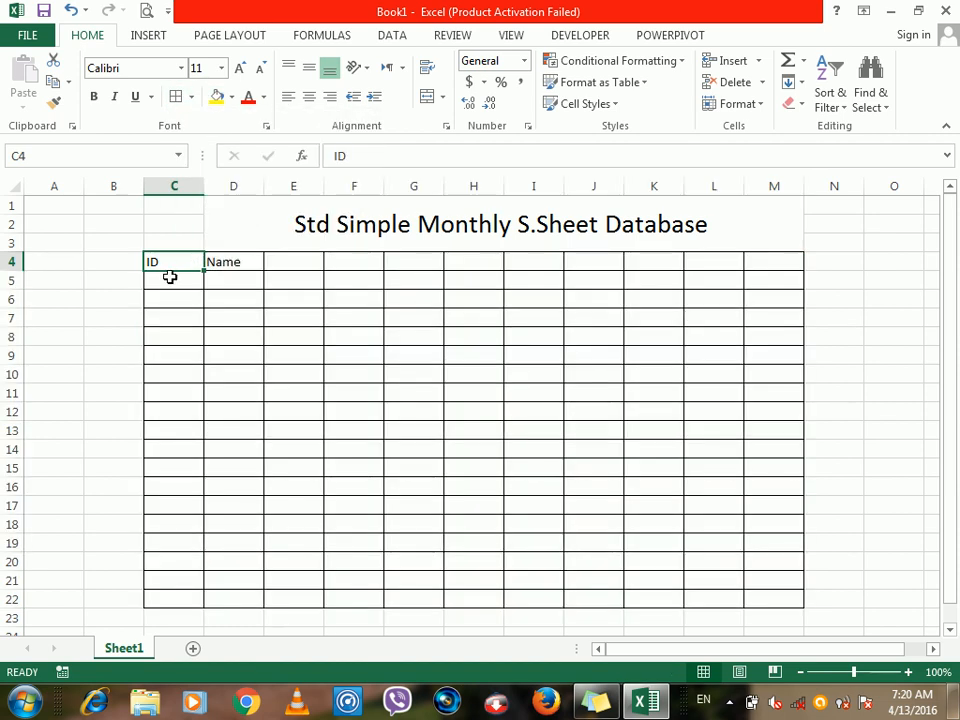
Fill the ID column from C5 to C22 with the consecutive numbers 1 to 18.
left_click(167, 279)
type("1")
key("Return")
type("2")
key("Return")
type("3")
key("Return")
left_click(170, 287)
left_click_drag(170, 290, 181, 611)
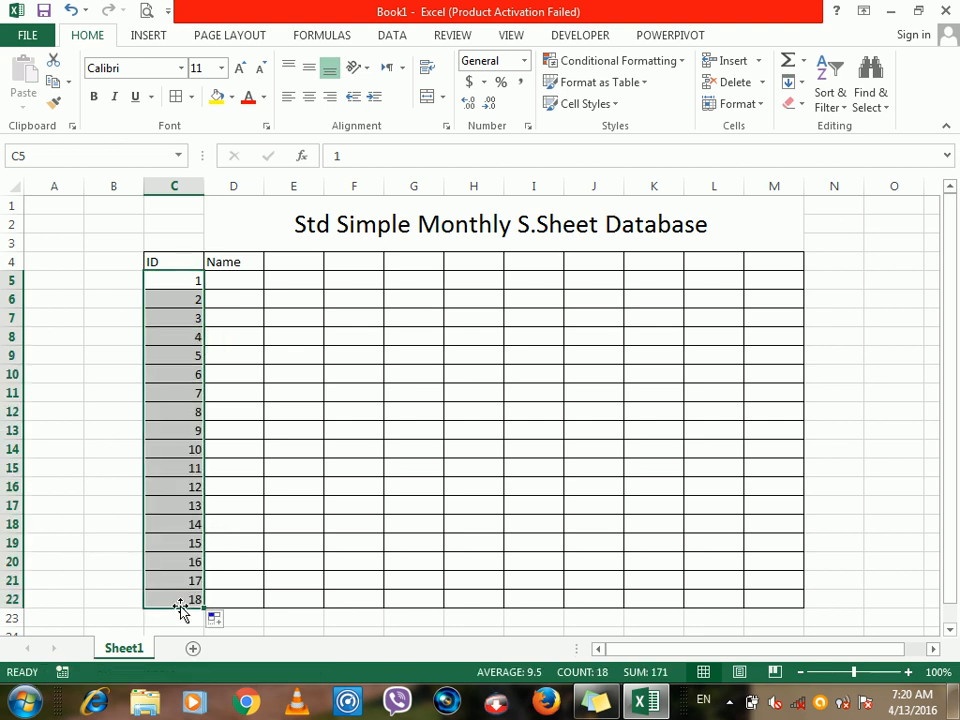
Open Data Validation for the Name cells D5:D22 and choose Any value as the allowed type.
left_click(236, 279)
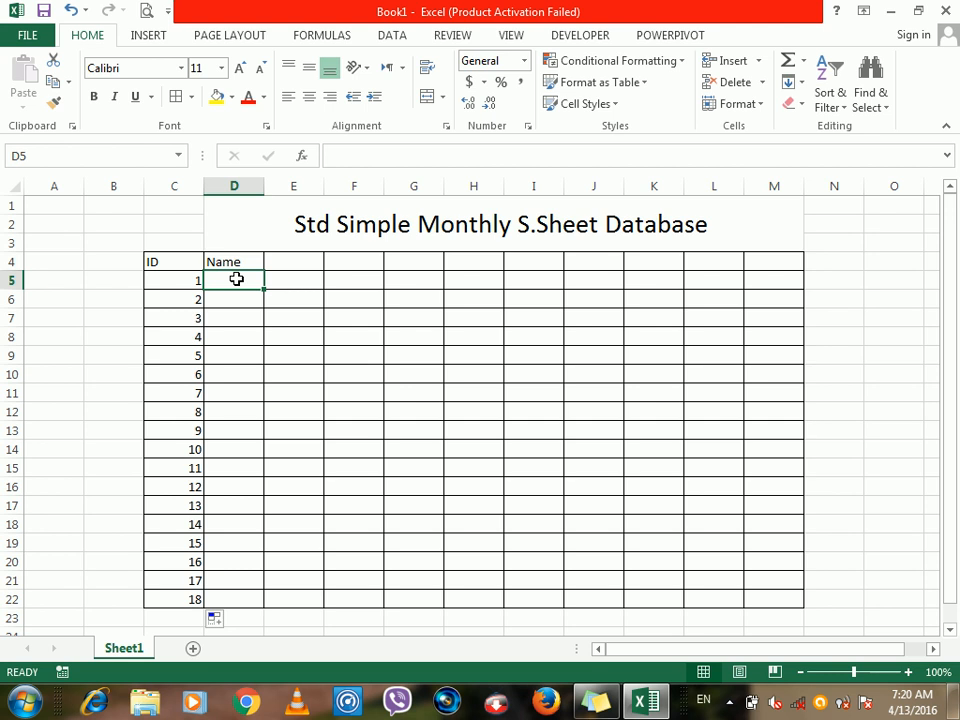
left_click_drag(236, 279, 233, 609)
left_click(393, 37)
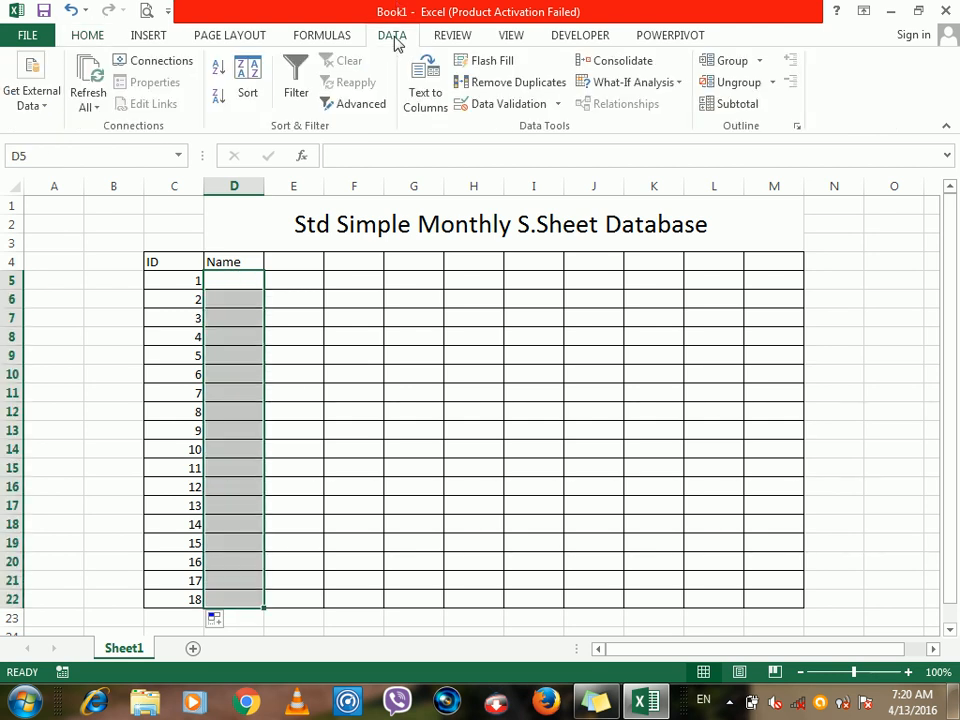
left_click(561, 110)
left_click(548, 130)
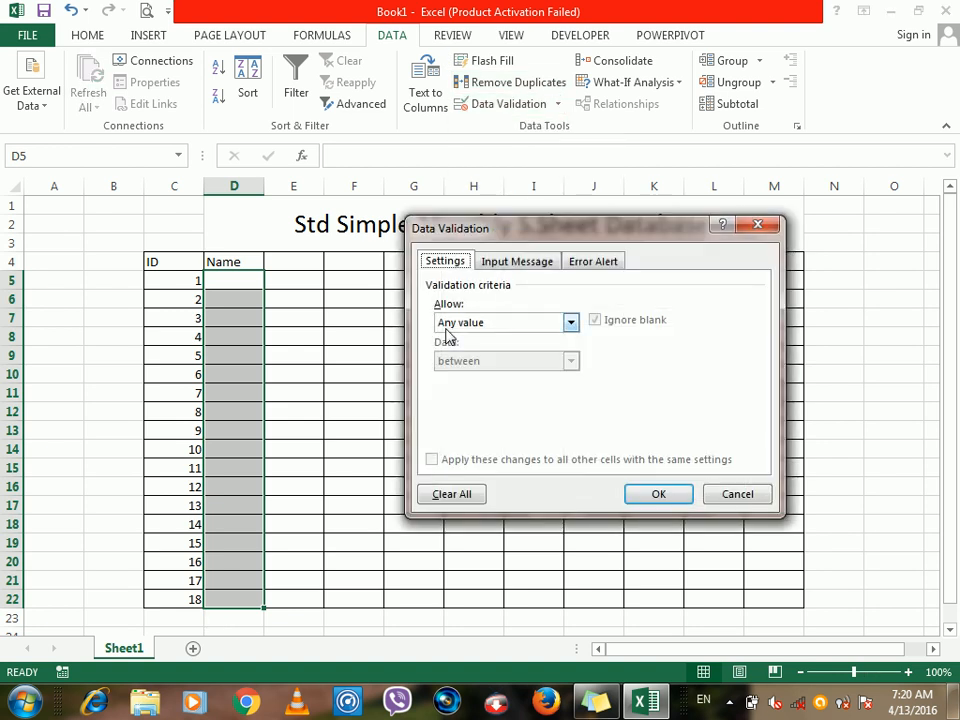
left_click(447, 326)
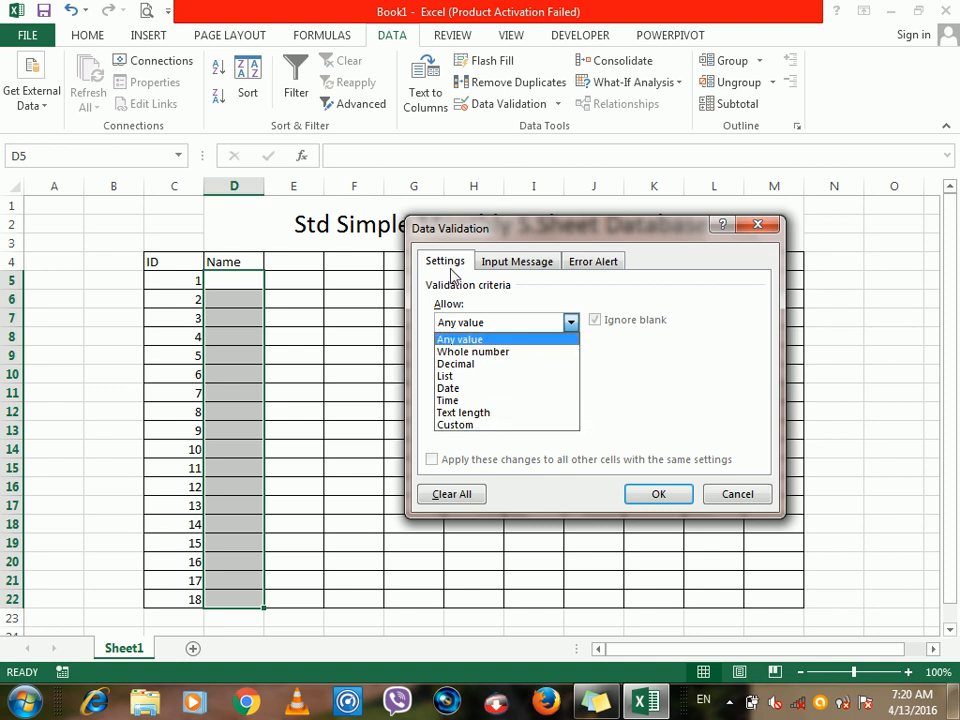
left_click(476, 341)
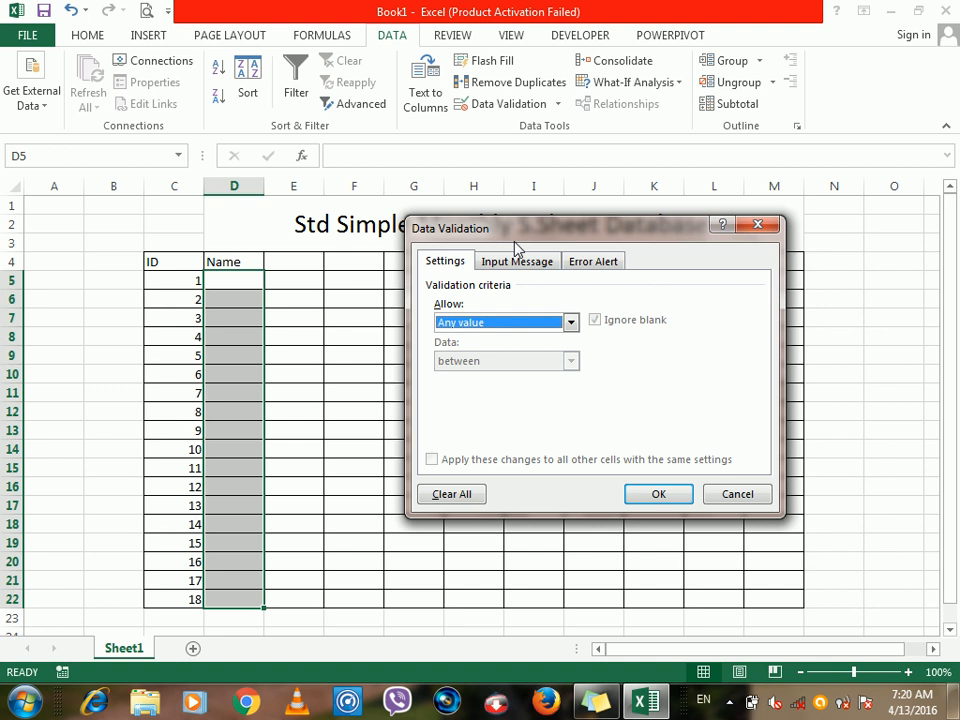
left_click(730, 701)
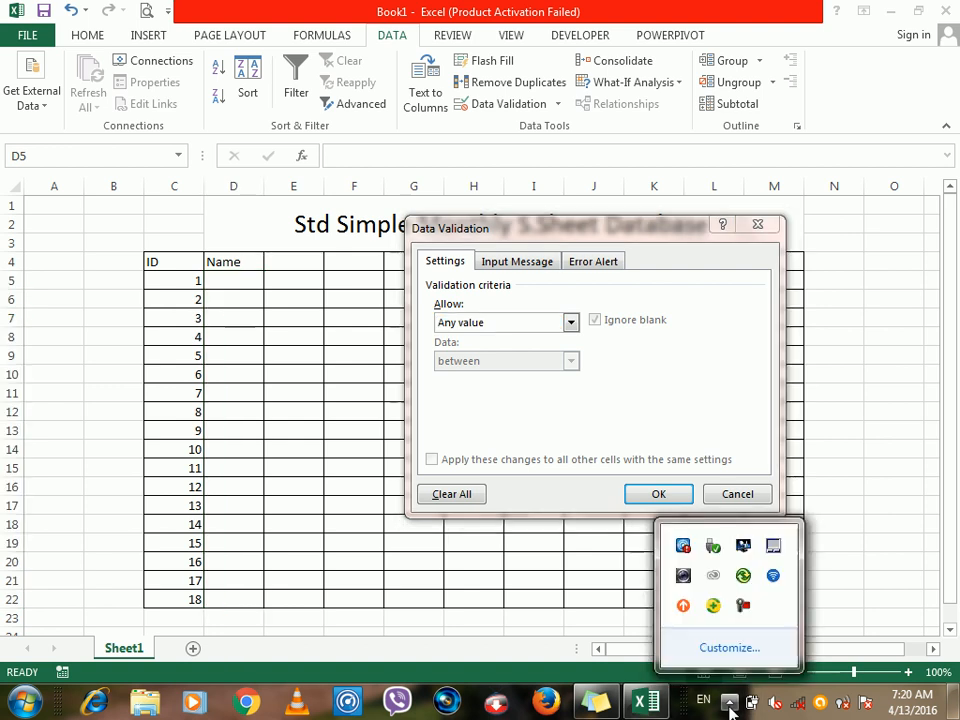
left_click(743, 605)
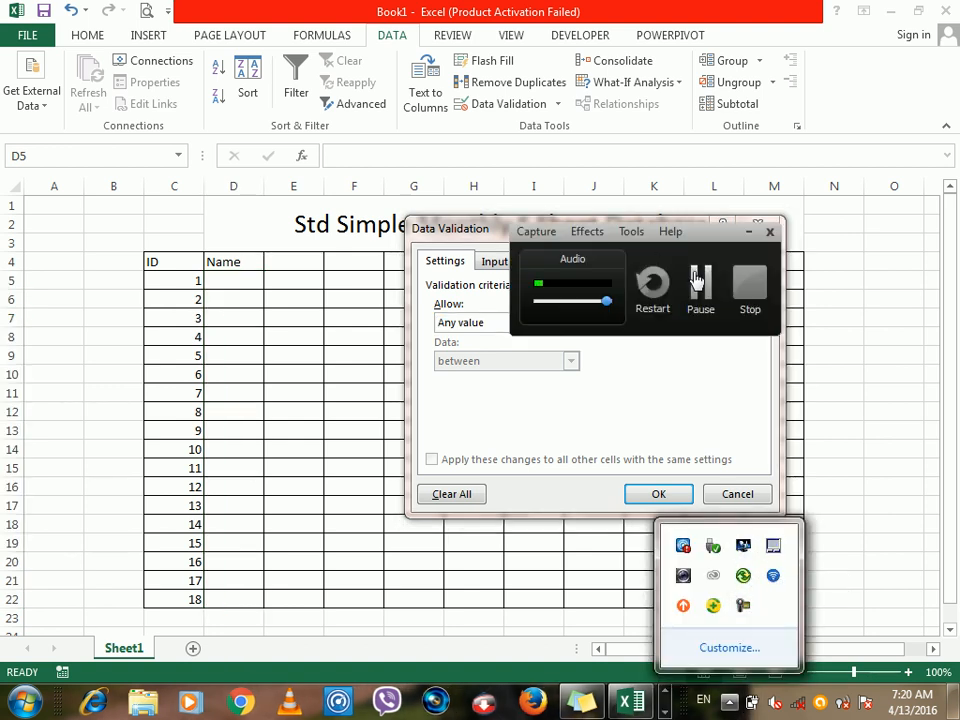
left_click(670, 300)
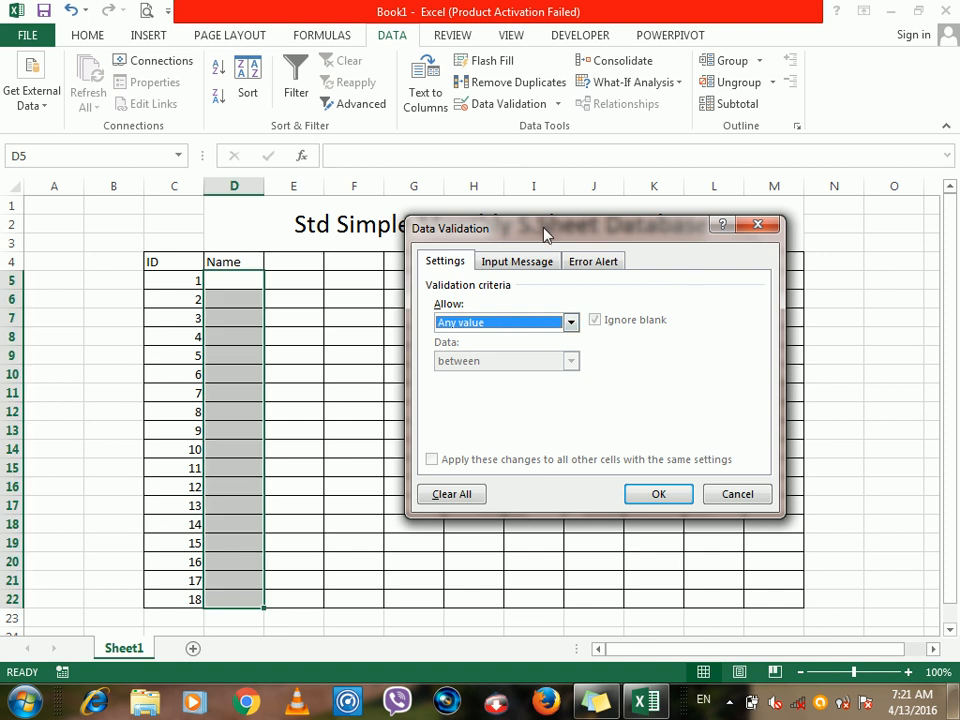
Set the validation input message for D5:D22 to title "Just for name" and text "Enter your name", and apply it.
left_click(530, 262)
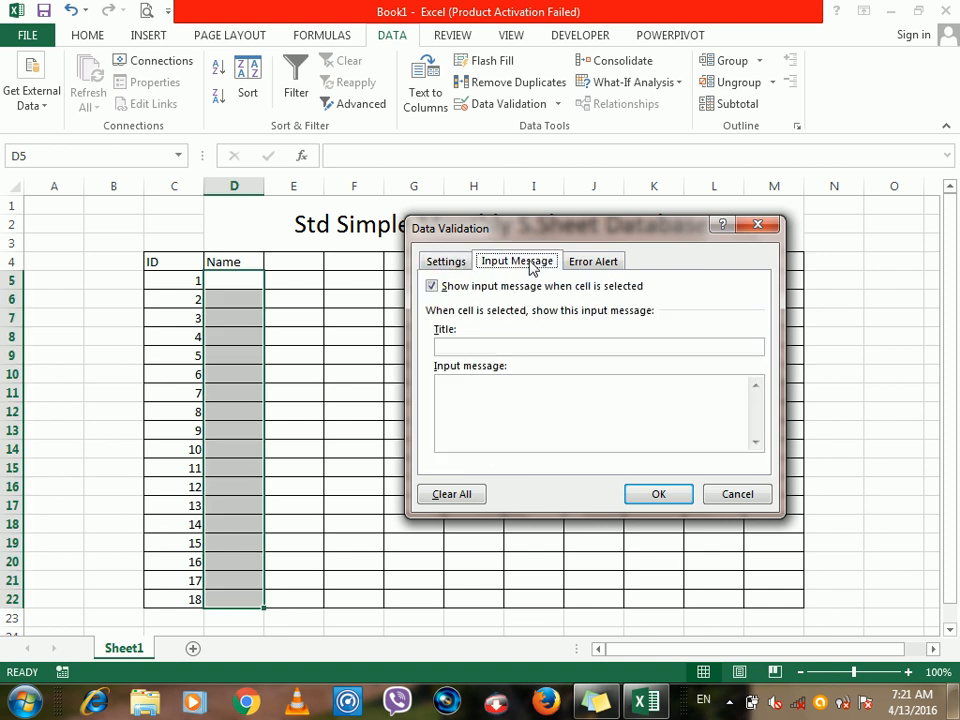
left_click(455, 345)
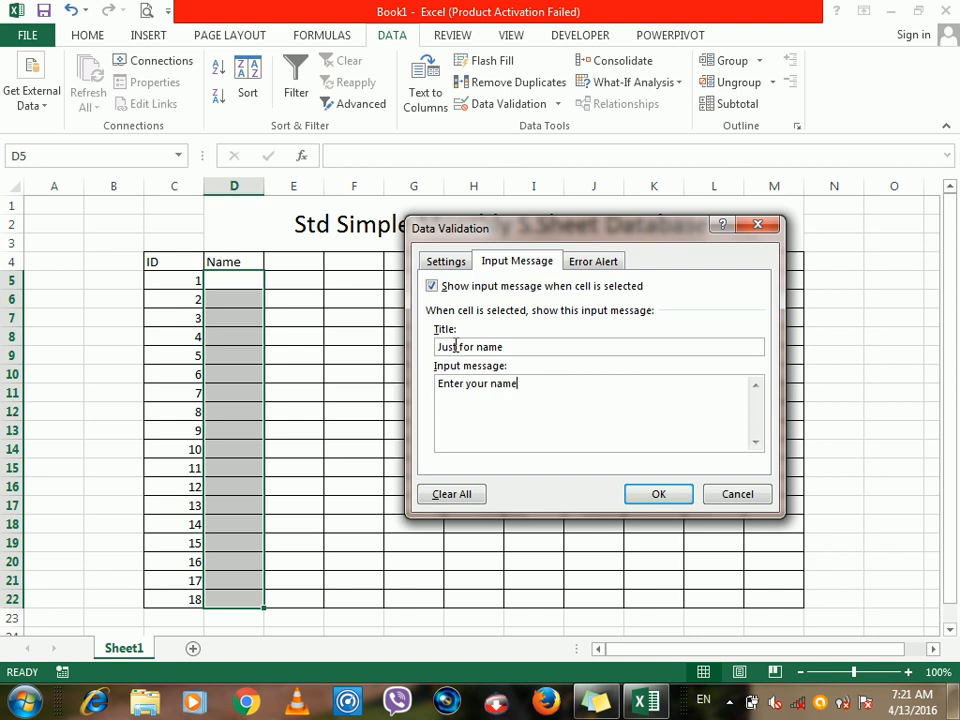
left_click(592, 262)
left_click(541, 263)
left_click(655, 494)
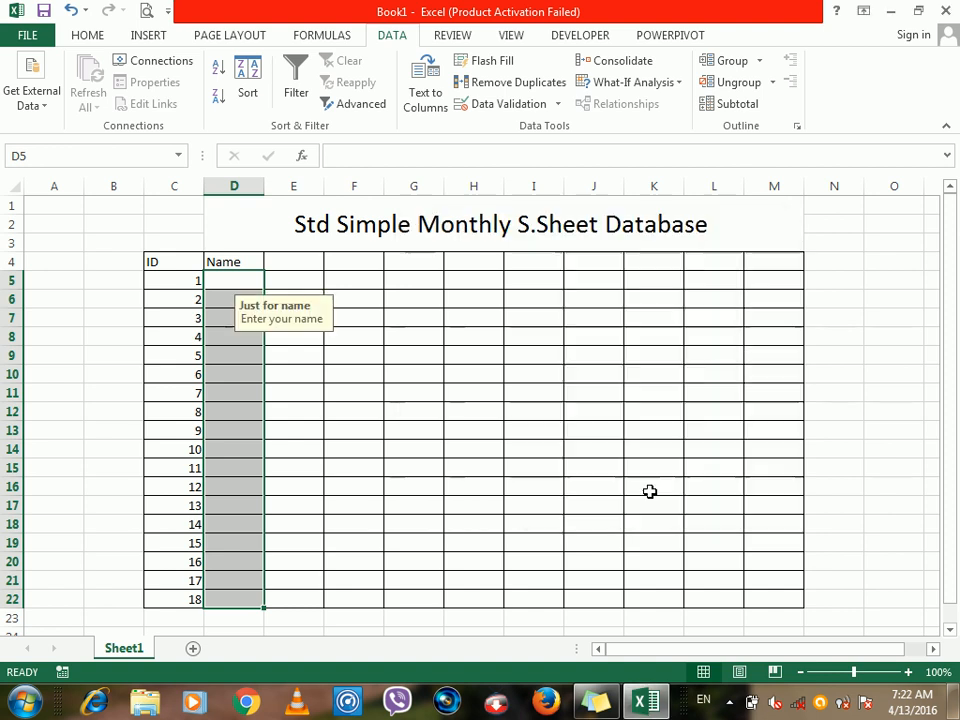
Check the validation input message on several cells of the Name column between D5 and D22.
left_click(329, 411)
left_click(230, 299)
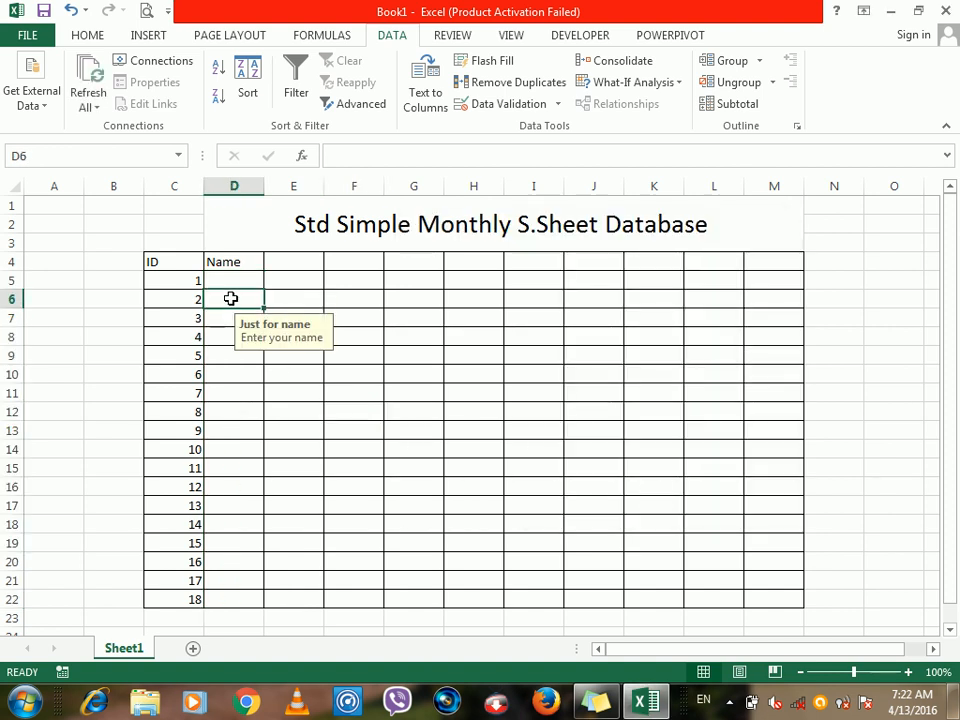
left_click(223, 278)
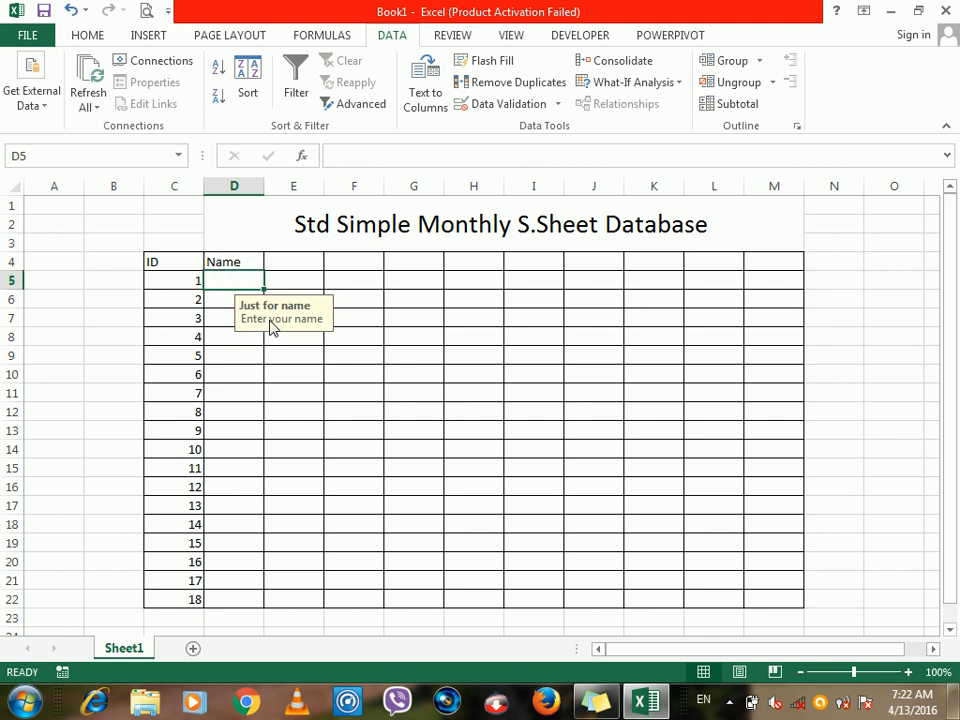
left_click(230, 368)
left_click(229, 470)
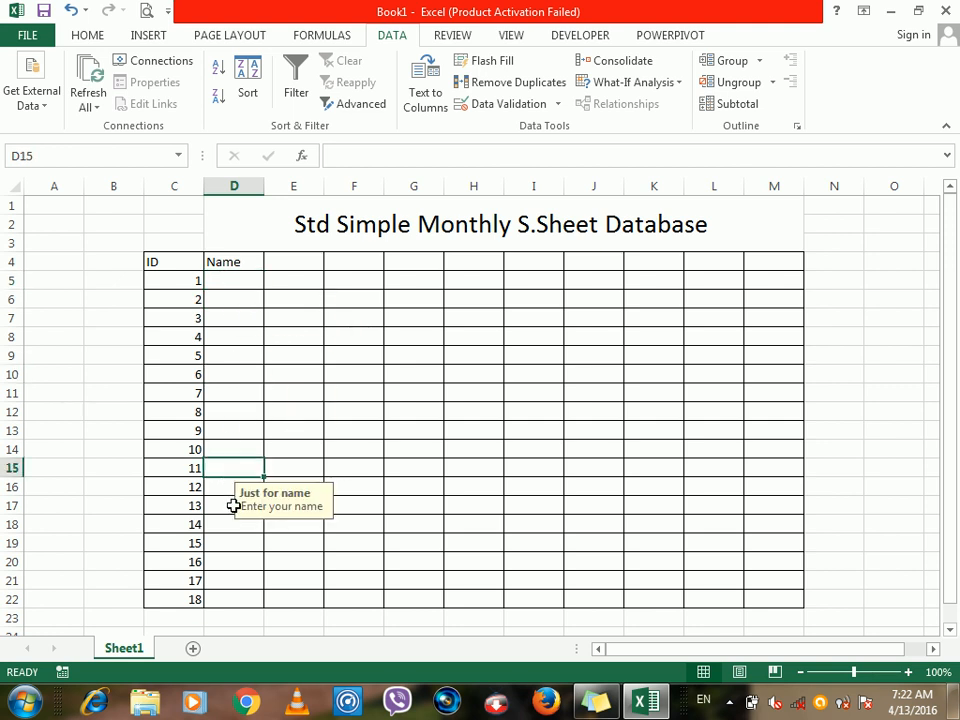
left_click(234, 602)
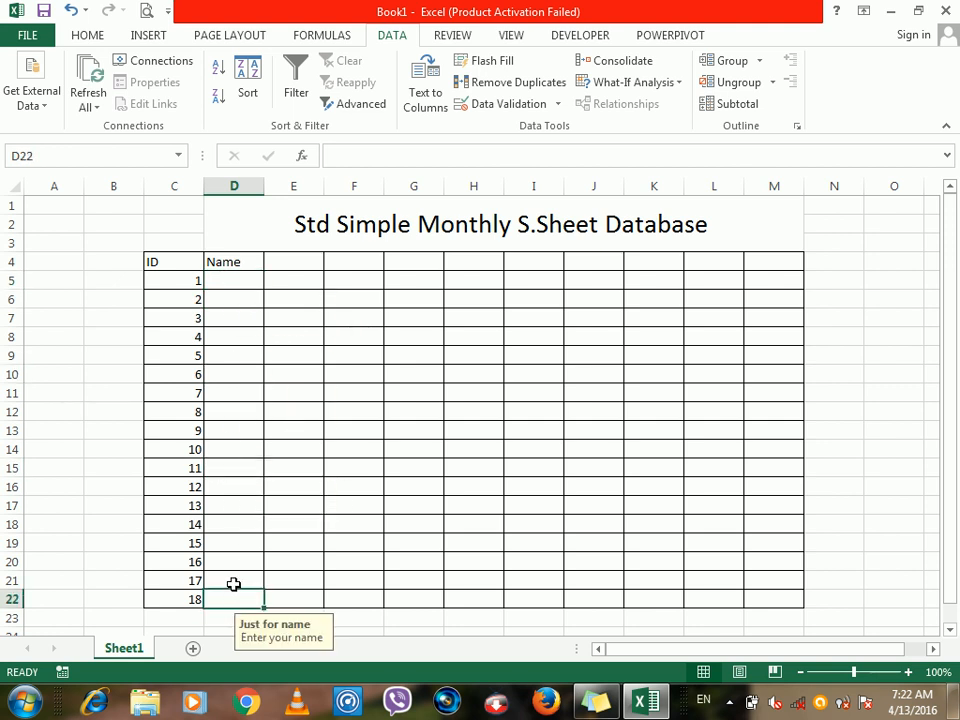
left_click(236, 580)
left_click(238, 560)
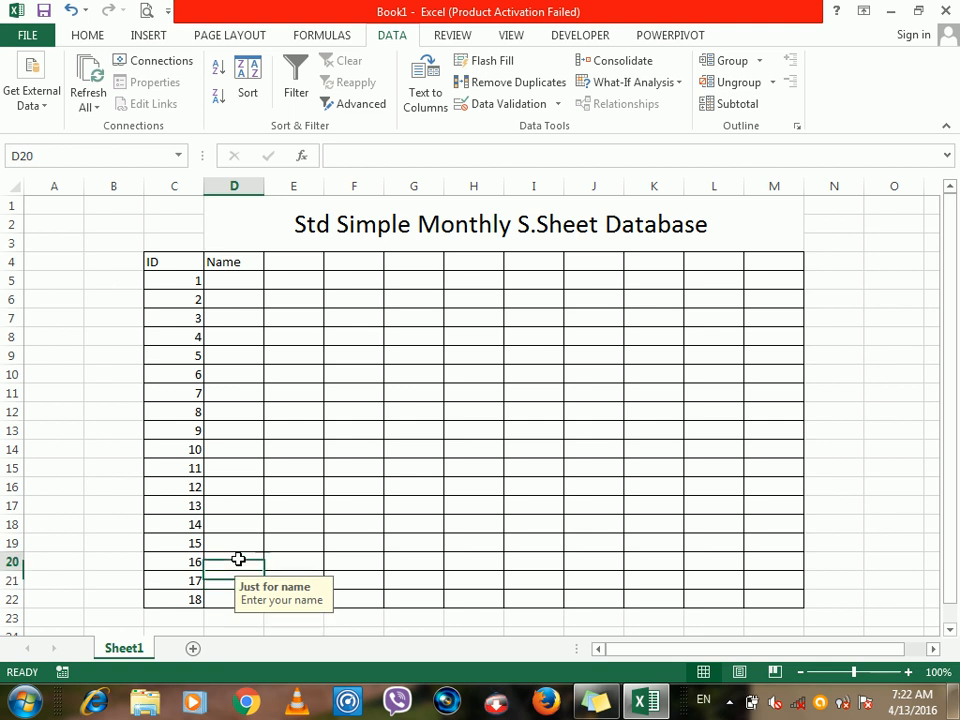
left_click(234, 298)
left_click(233, 283)
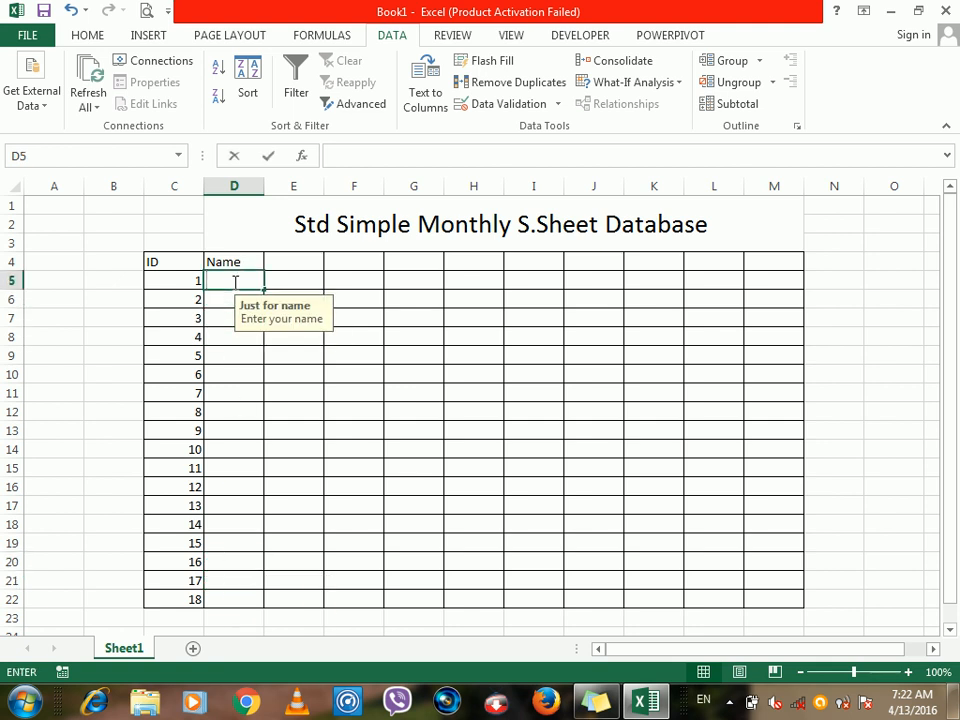
Enter the column header "Program" in E4.
left_click(282, 261)
type("Pos")
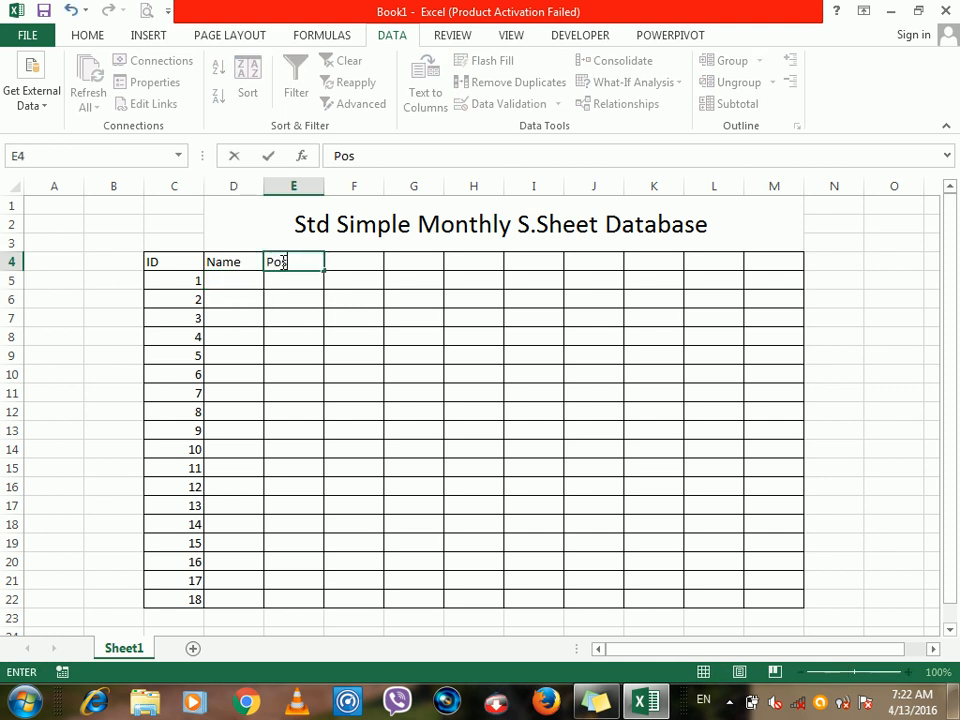
key("BackSpace")
key("BackSpace")
type("rogram")
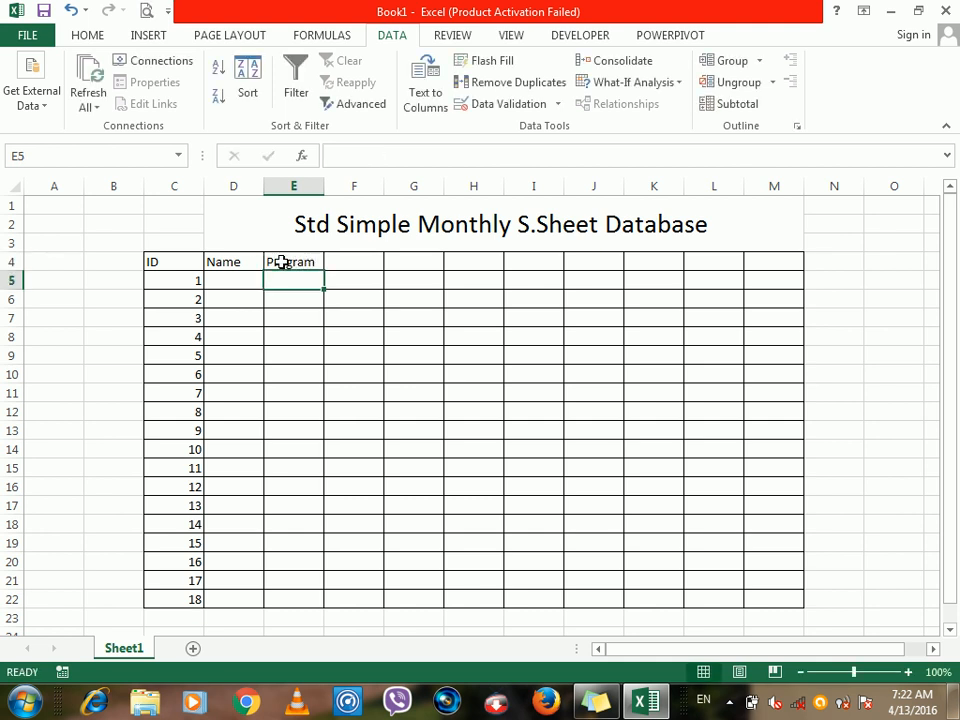
Enter the first student's name in D5.
left_click_drag(310, 282, 297, 596)
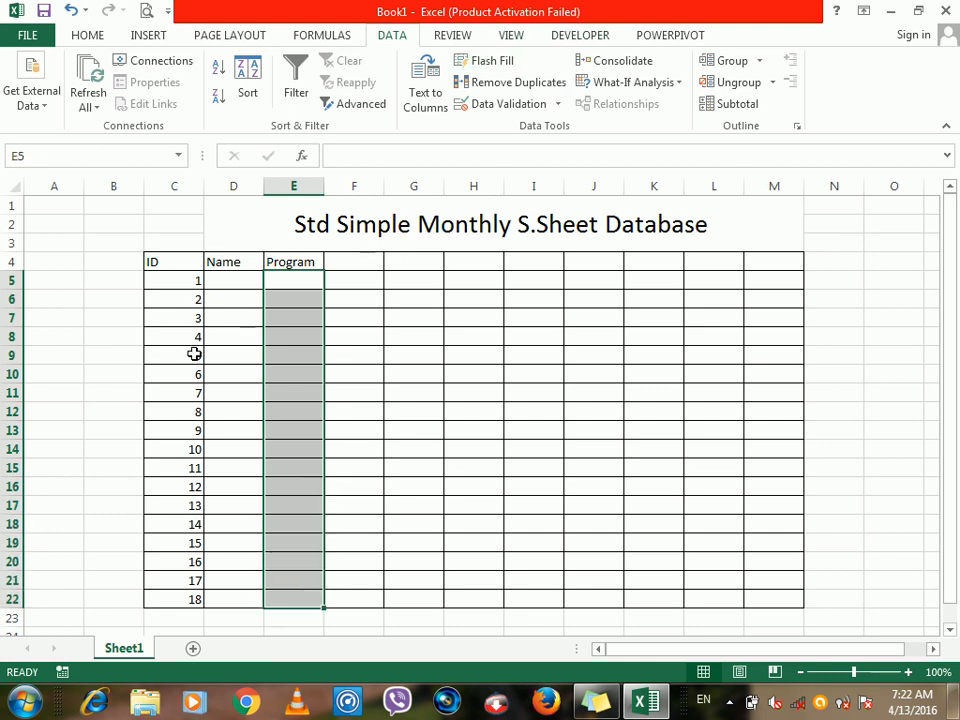
left_click(218, 286)
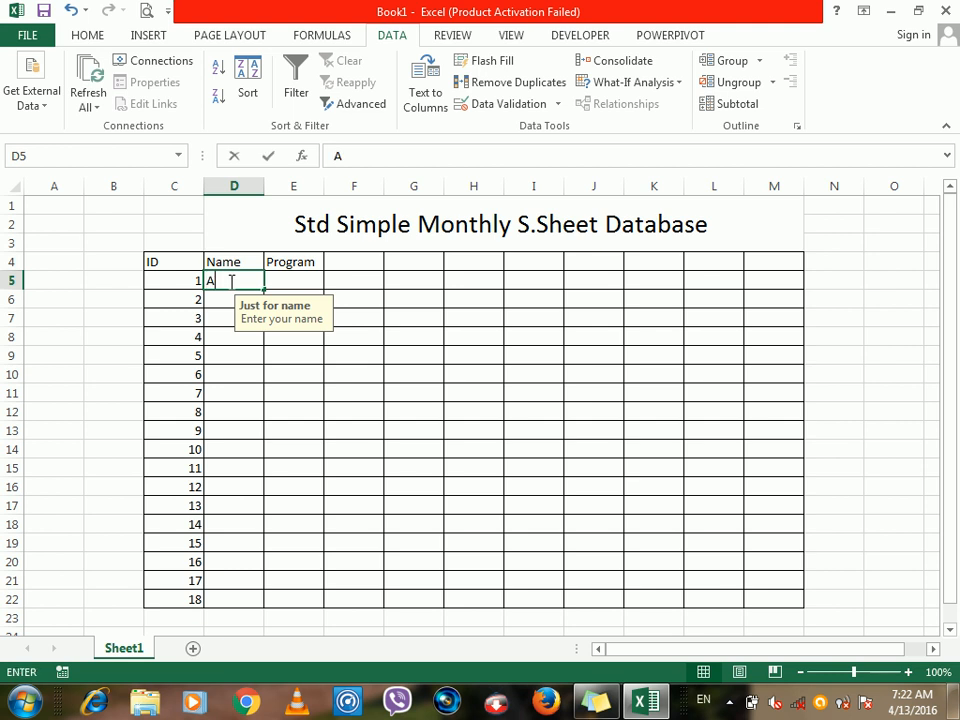
type("Ahmad")
key("Tab")
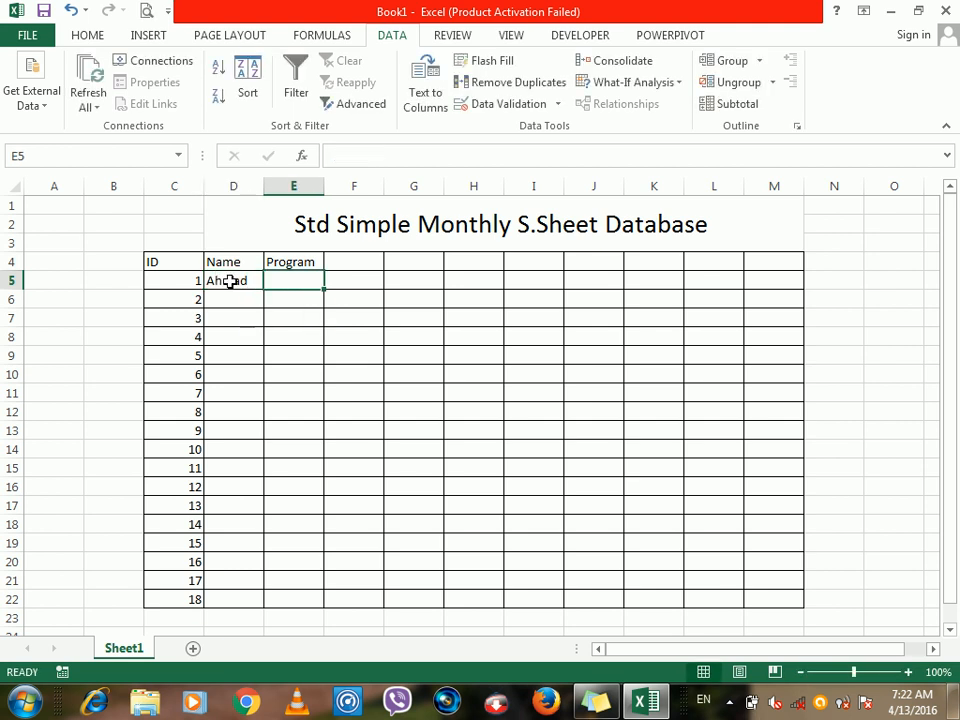
Widen the Program column slightly and set the data validation for E5:E22 to allow a List.
left_click_drag(298, 283, 285, 599)
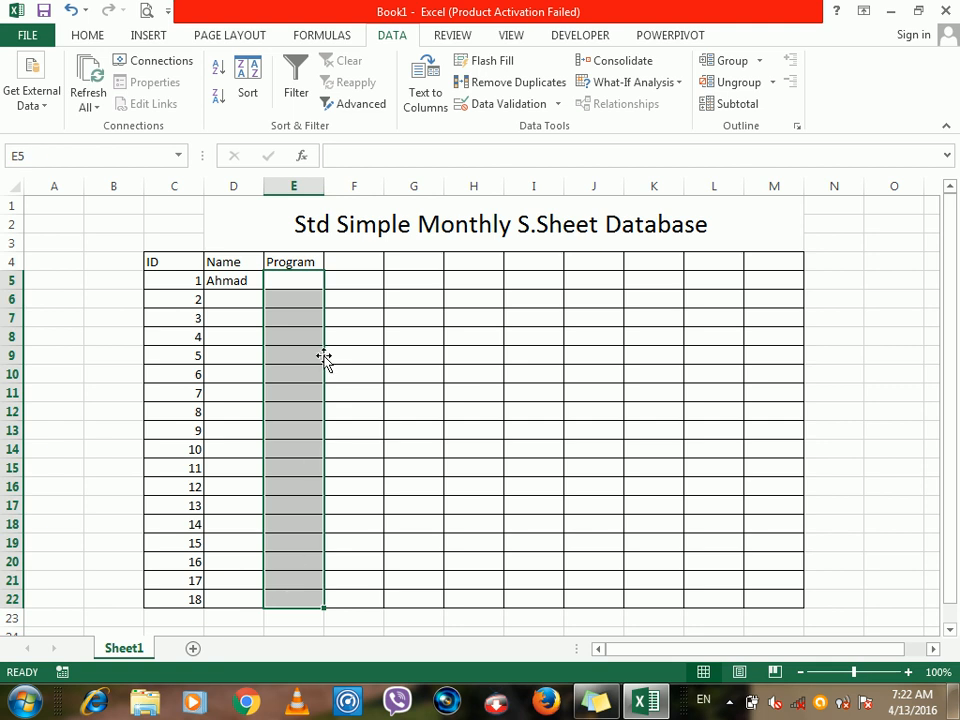
left_click_drag(321, 193, 343, 199)
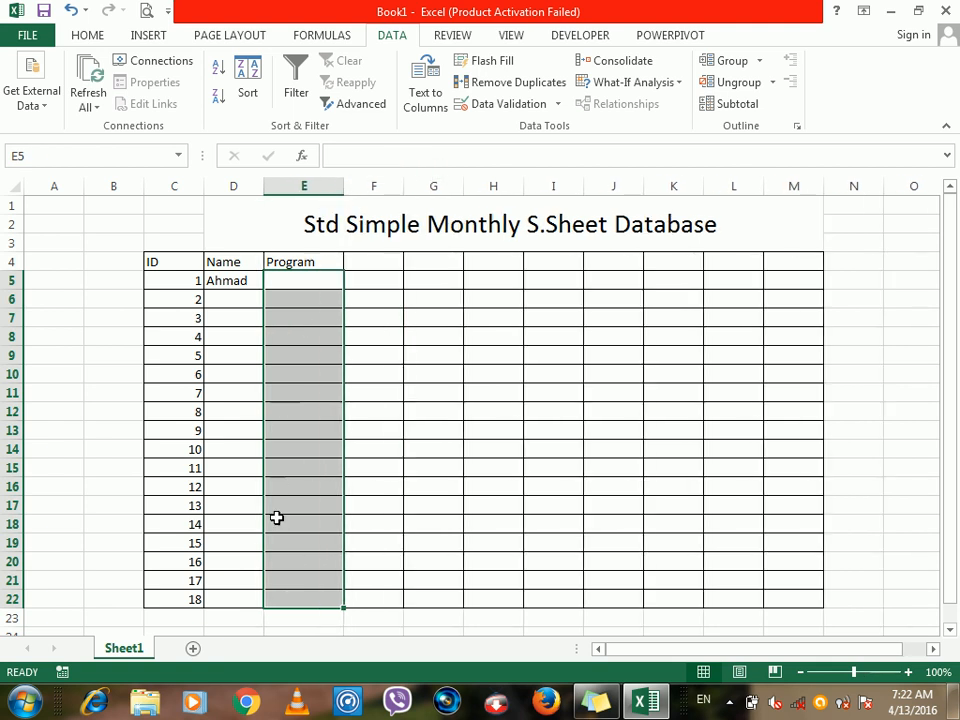
left_click(556, 106)
left_click(541, 129)
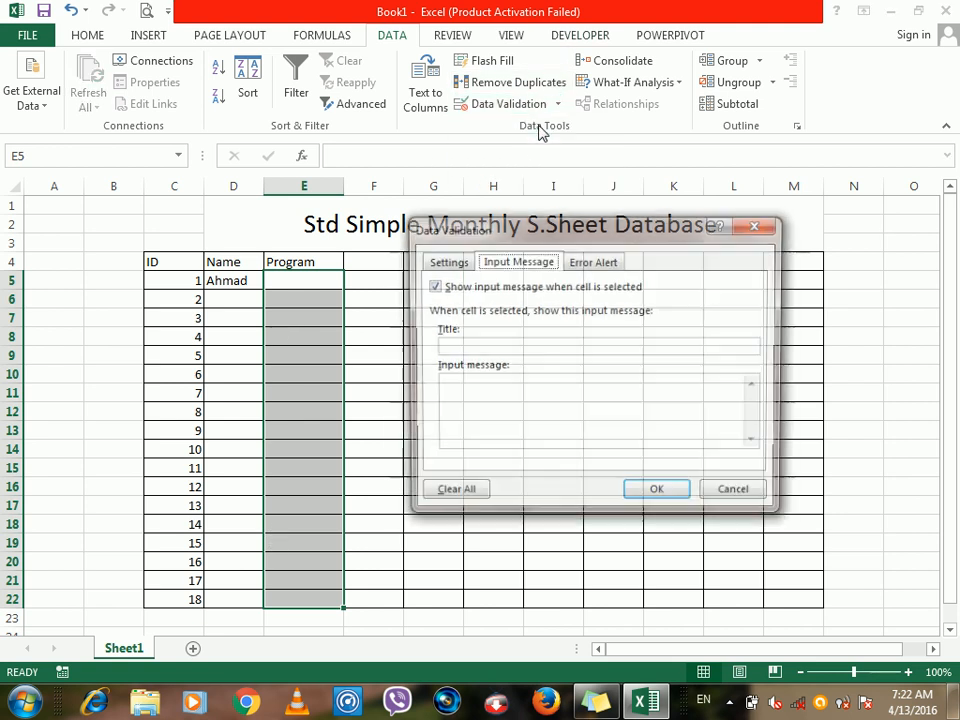
left_click(458, 268)
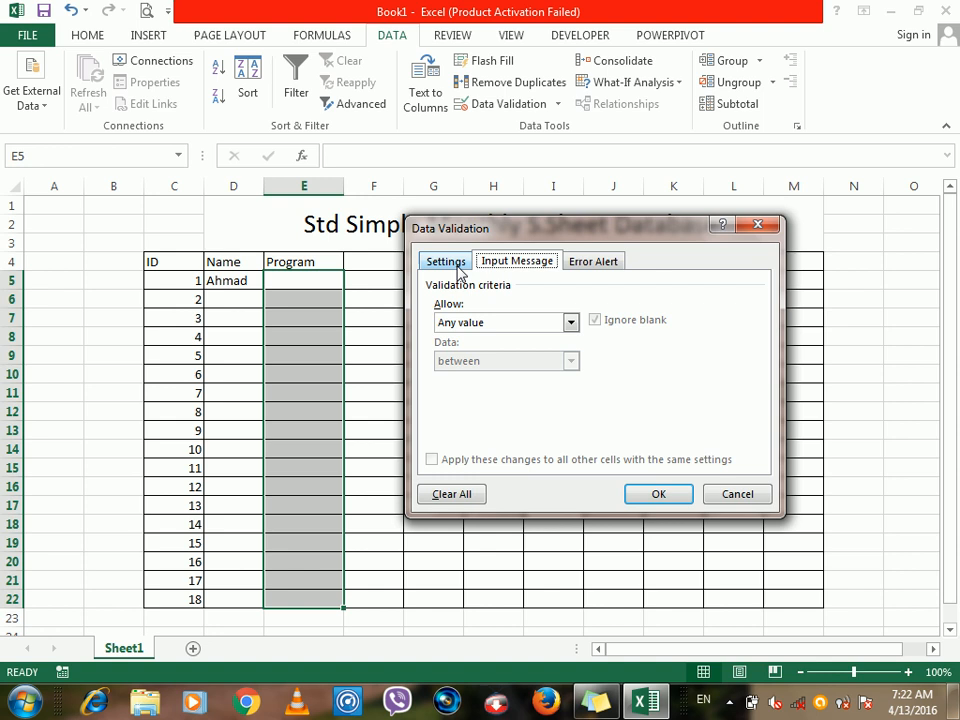
left_click(448, 322)
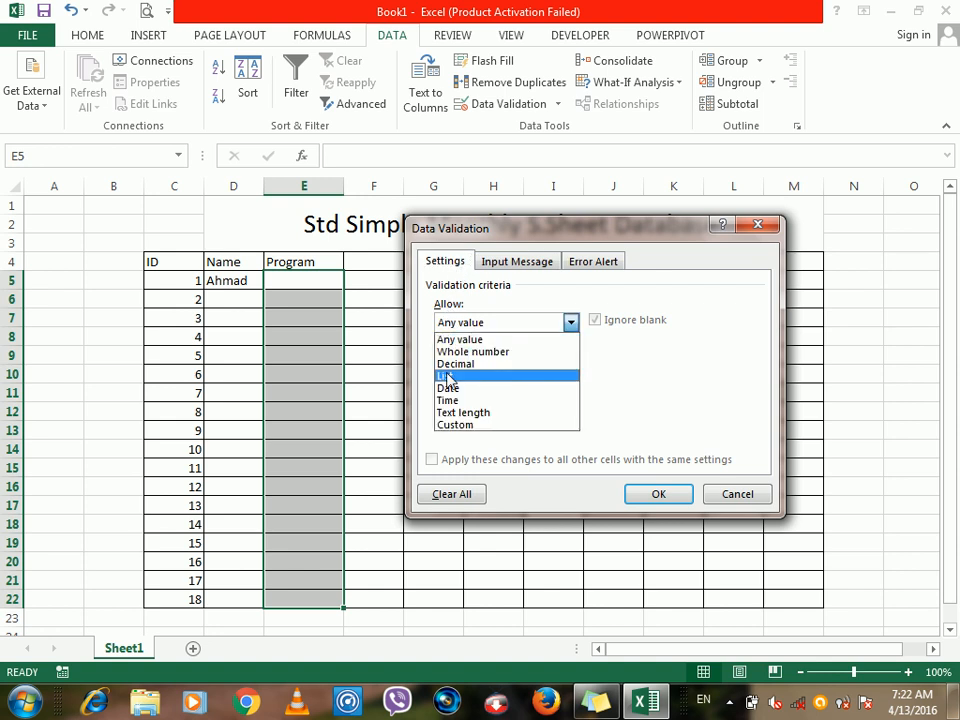
left_click(449, 376)
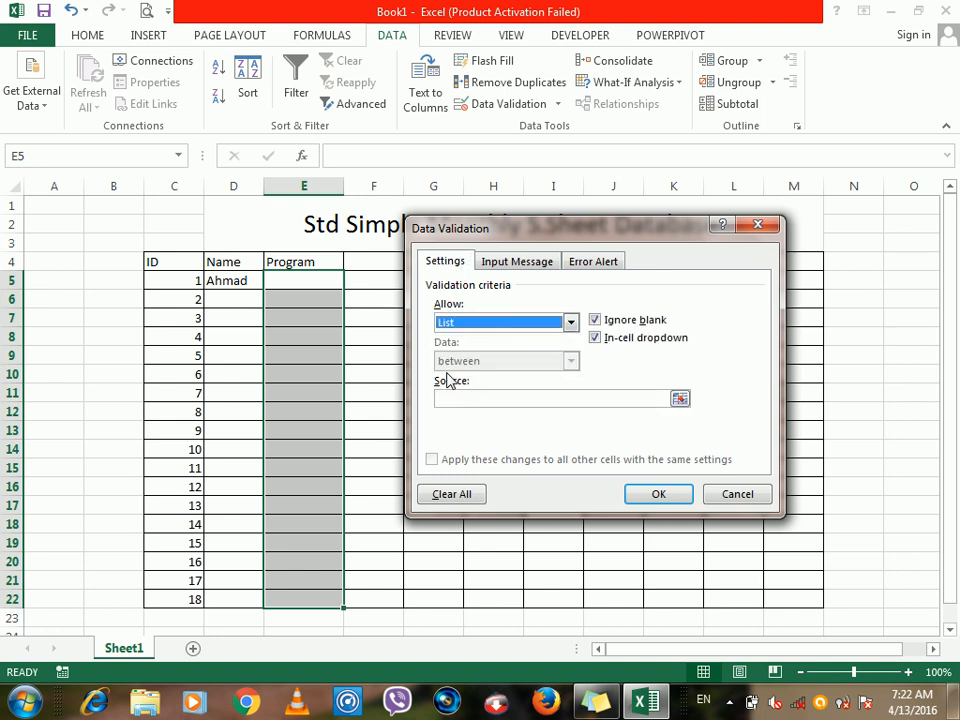
Set the list source to "Ms.Word,MsExcel,MSAccess,Database,Hardware,Network,MOUS" with Ignore blank and In-cell dropdown enabled, and apply the validation.
left_click(456, 397)
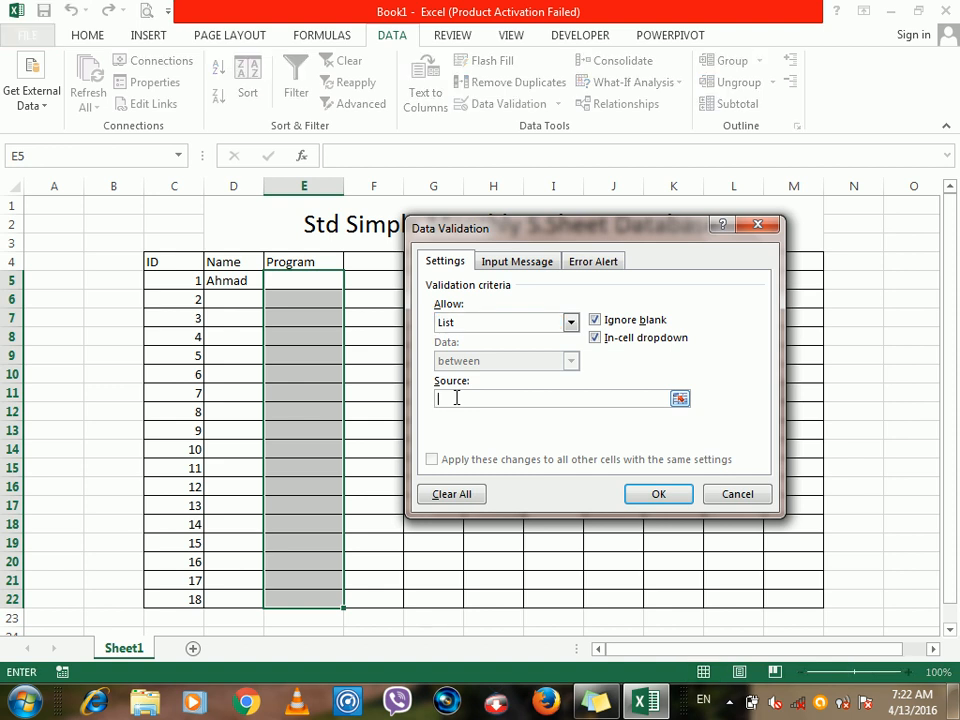
type("Ms.Word,MsExcel")
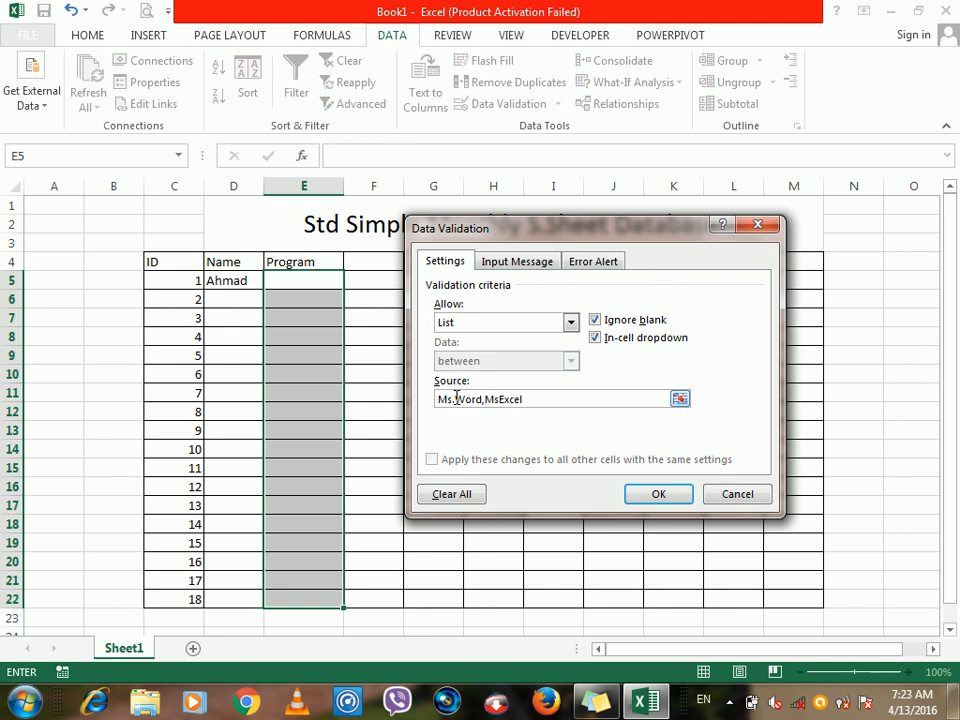
type(",MSAccess,Database,Har")
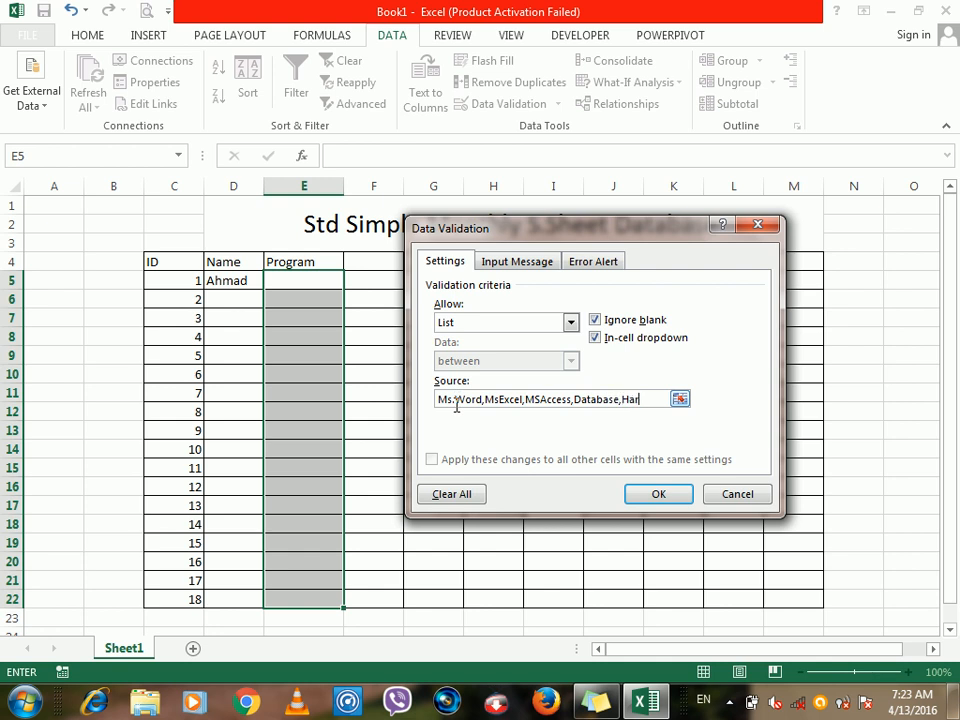
type("e,Net")
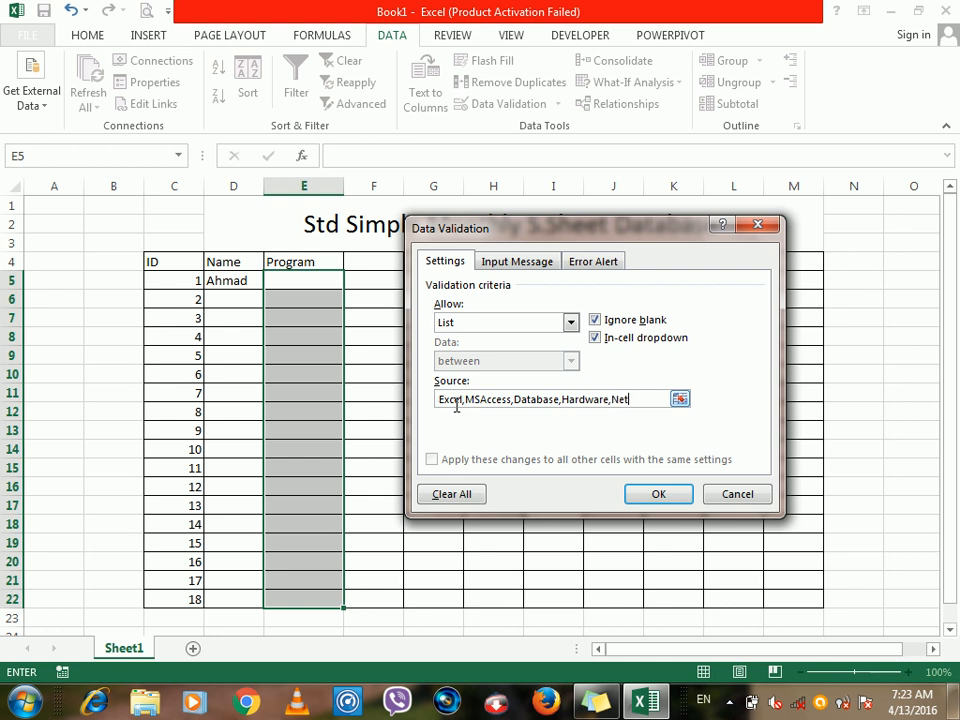
type("work,MOUS")
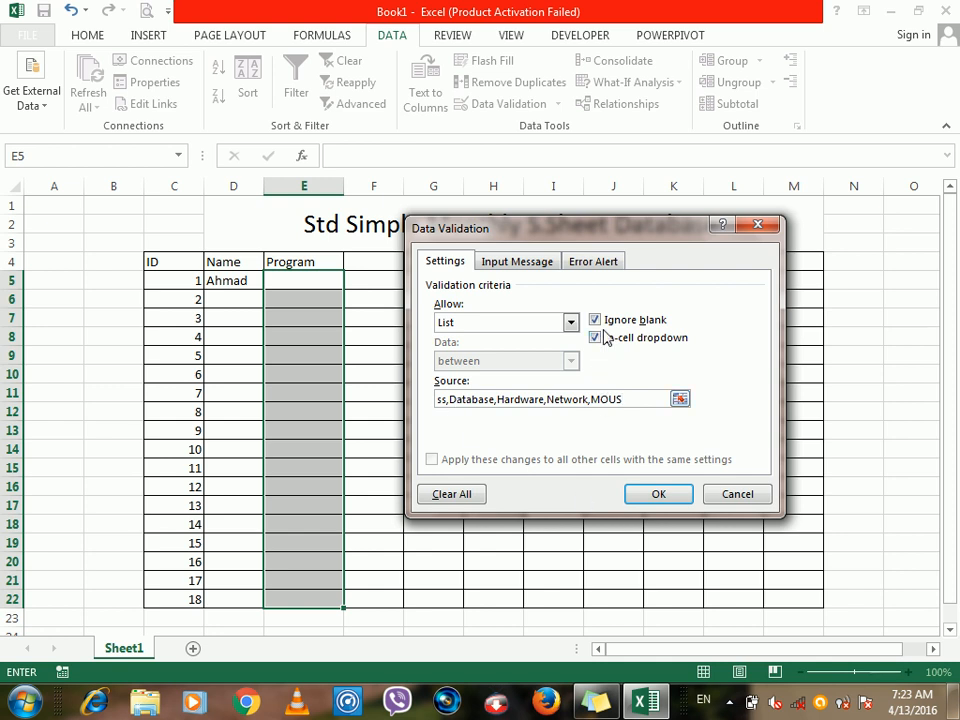
left_click(604, 330)
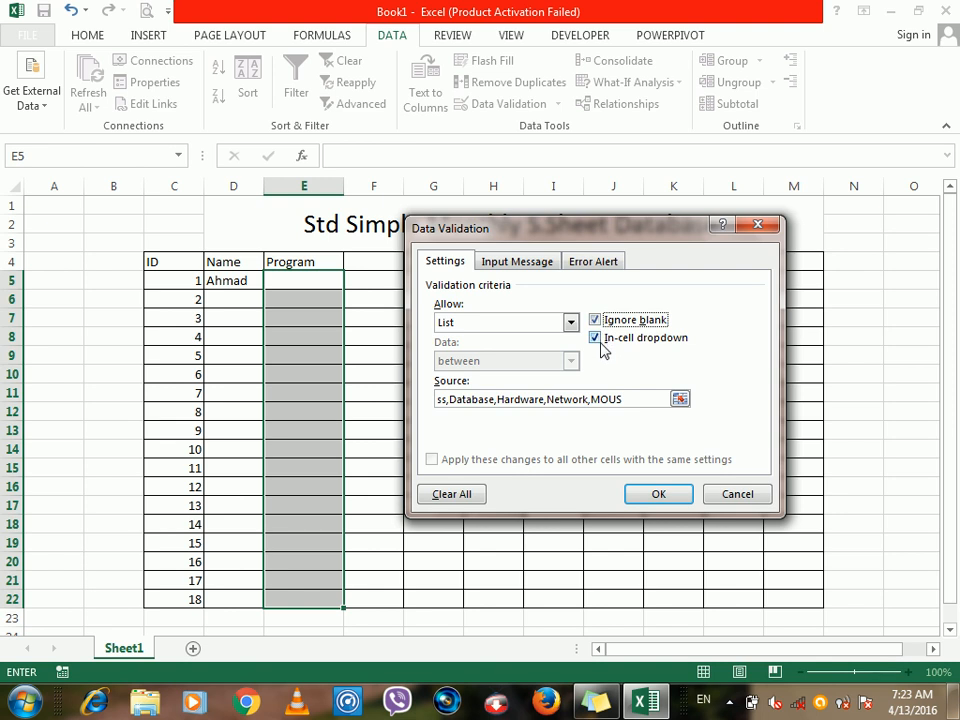
left_click(602, 342)
left_click(602, 342)
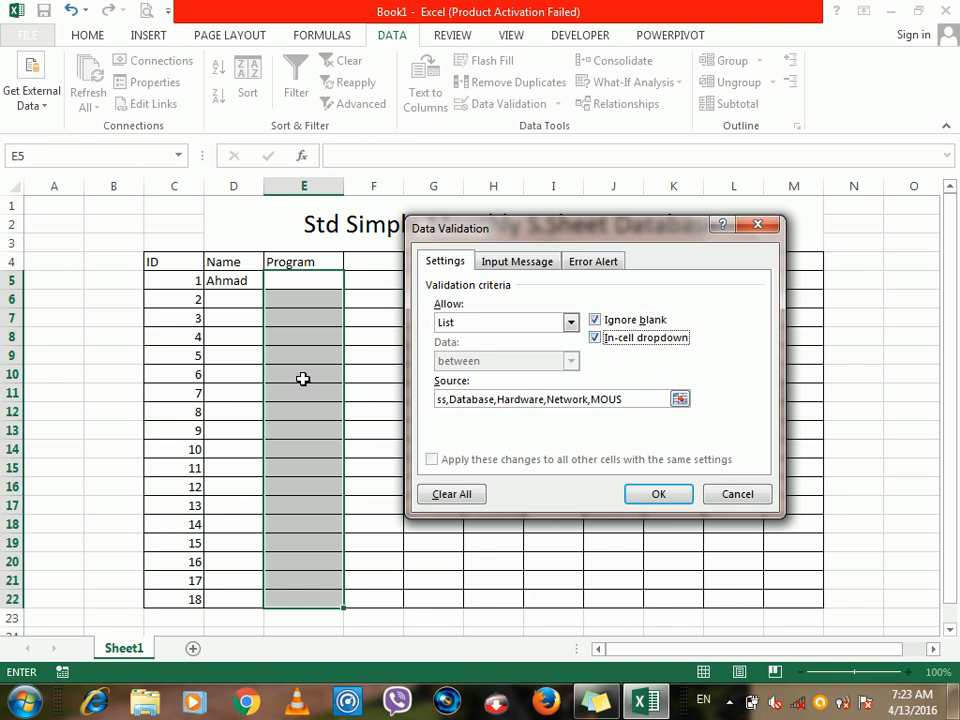
left_click(658, 494)
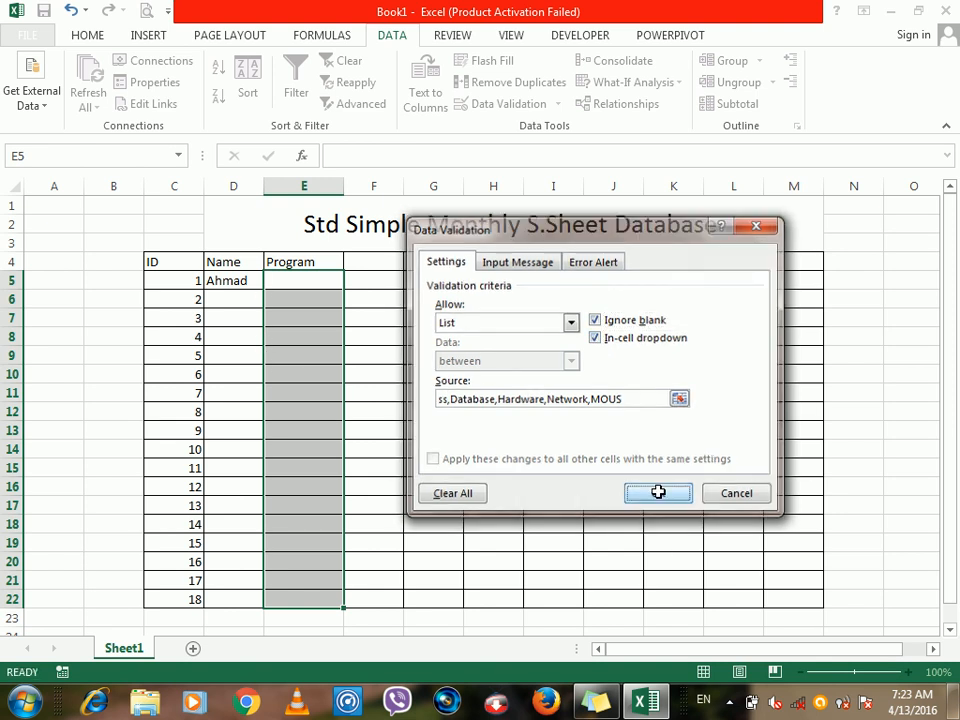
Choose MOUS from the in-cell list as the first student's program in E5.
left_click(353, 282)
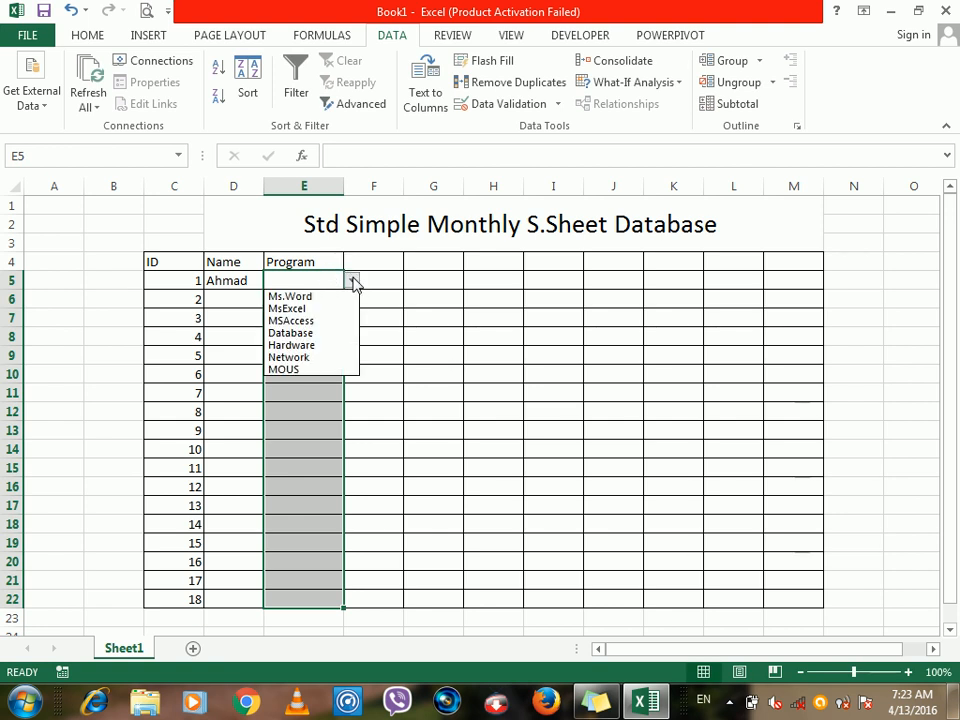
left_click(353, 282)
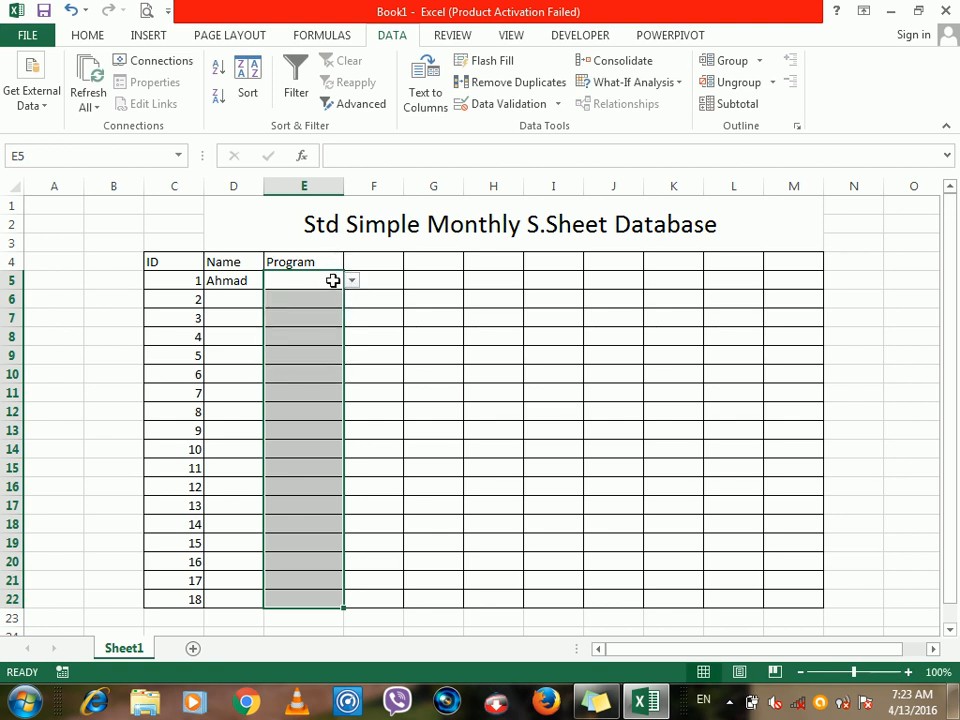
left_click(289, 298)
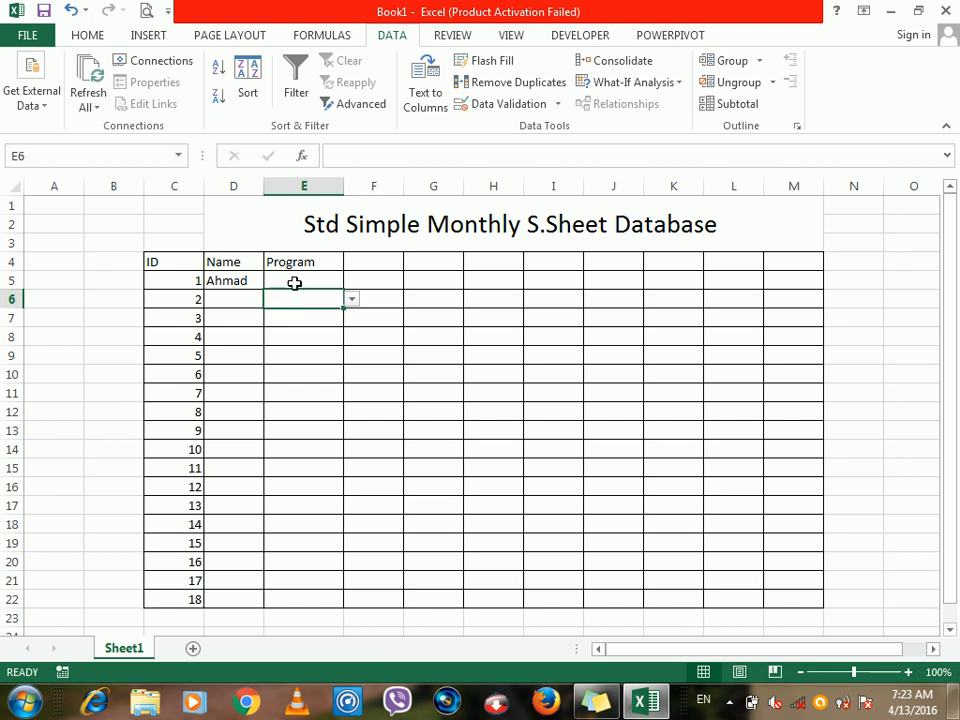
left_click(295, 281)
left_click(353, 282)
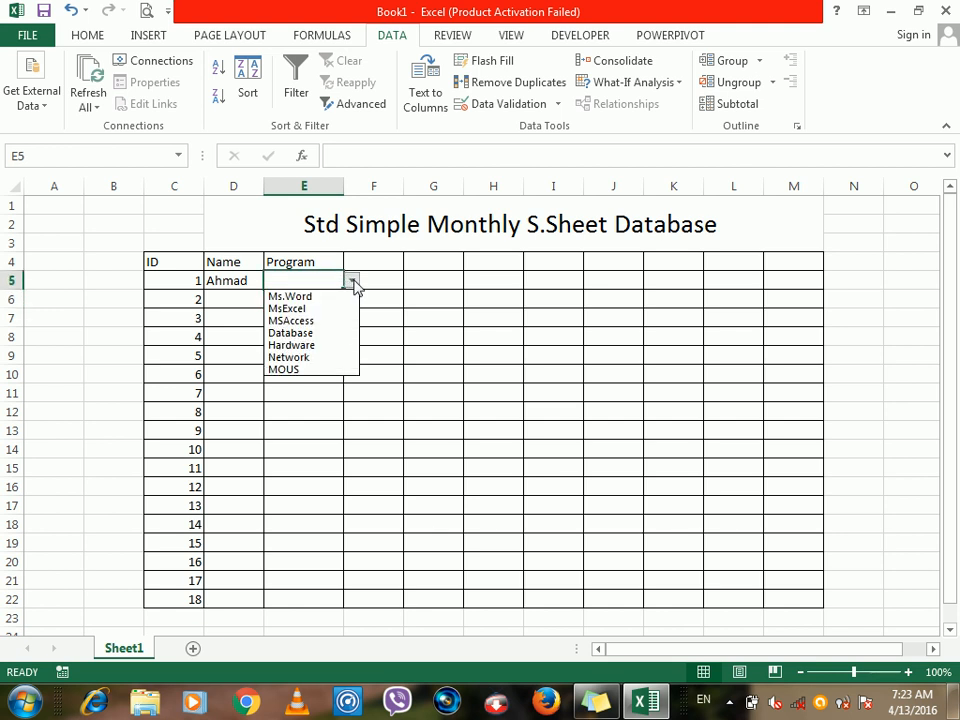
left_click(298, 371)
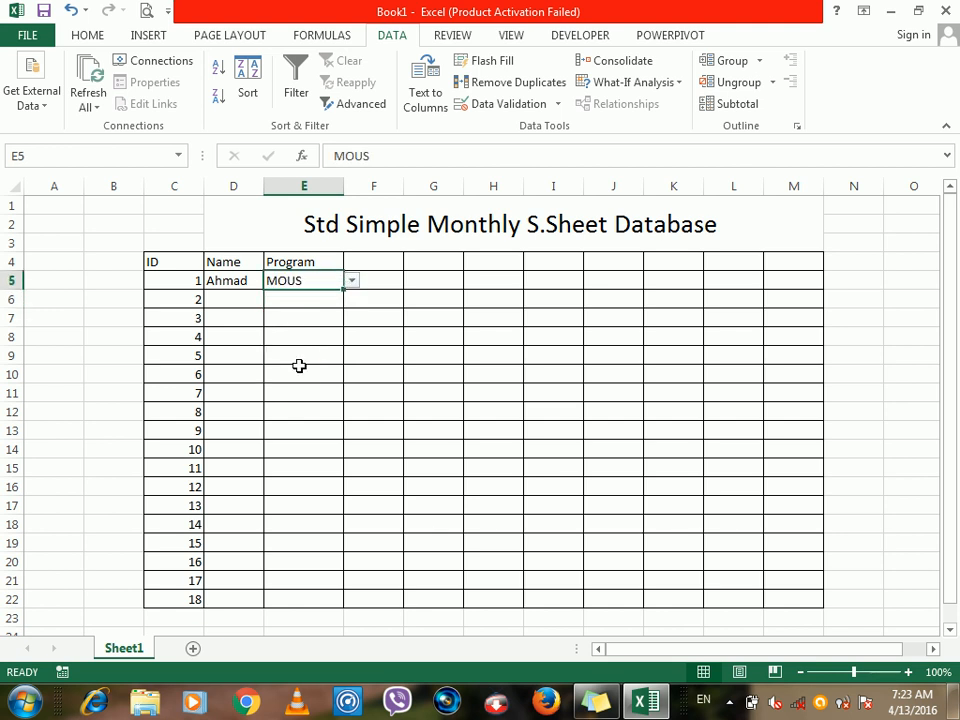
View the program choices offered in E6 without picking one, and return to E5.
left_click(325, 297)
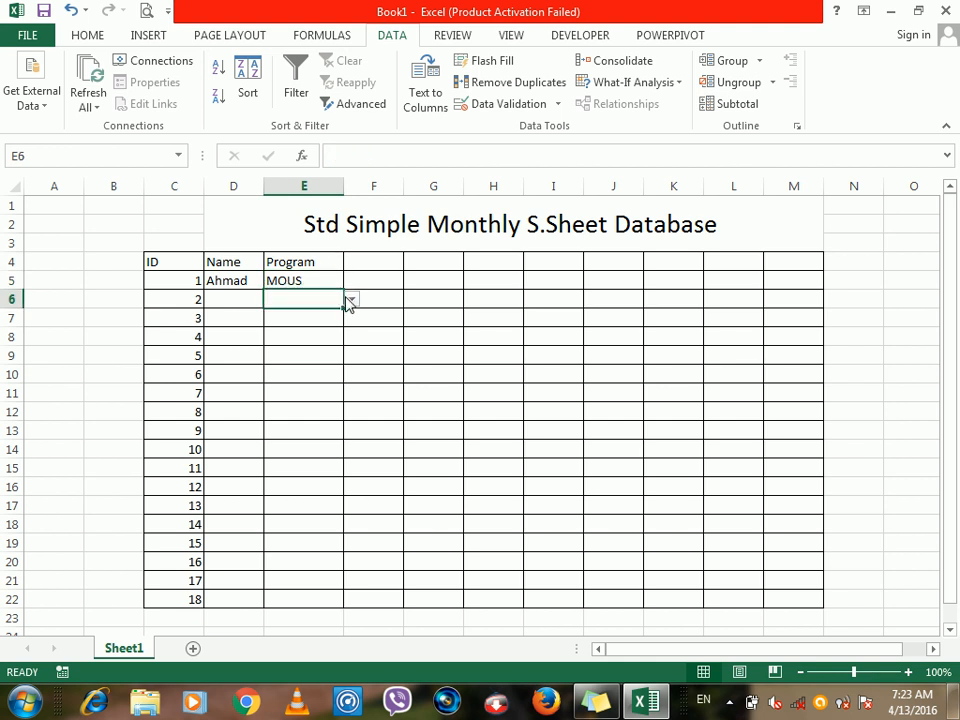
left_click(350, 300)
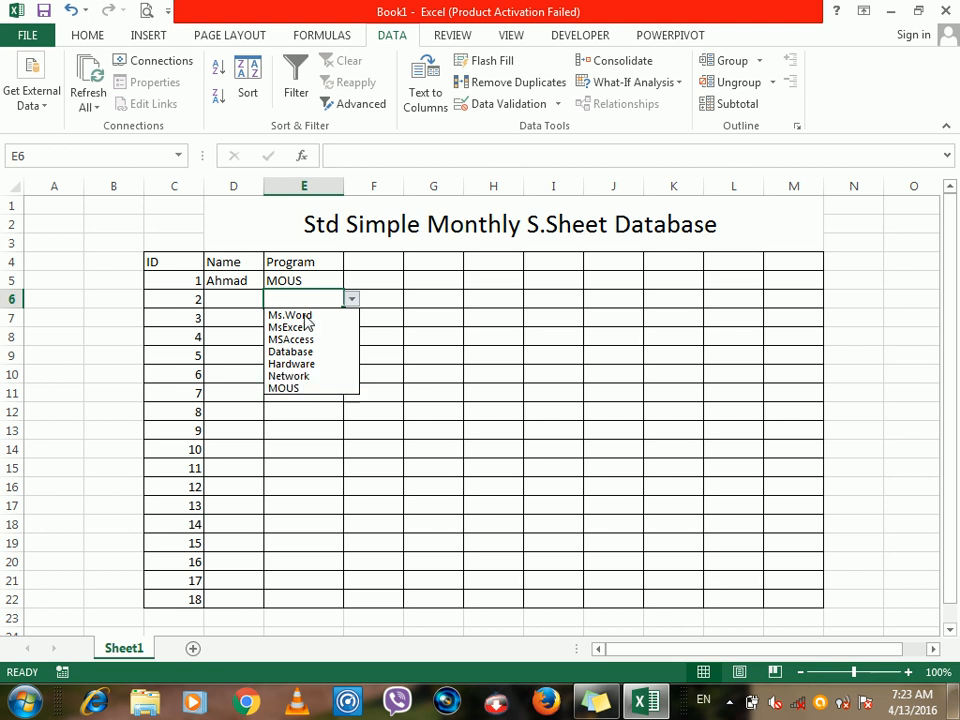
left_click(299, 277)
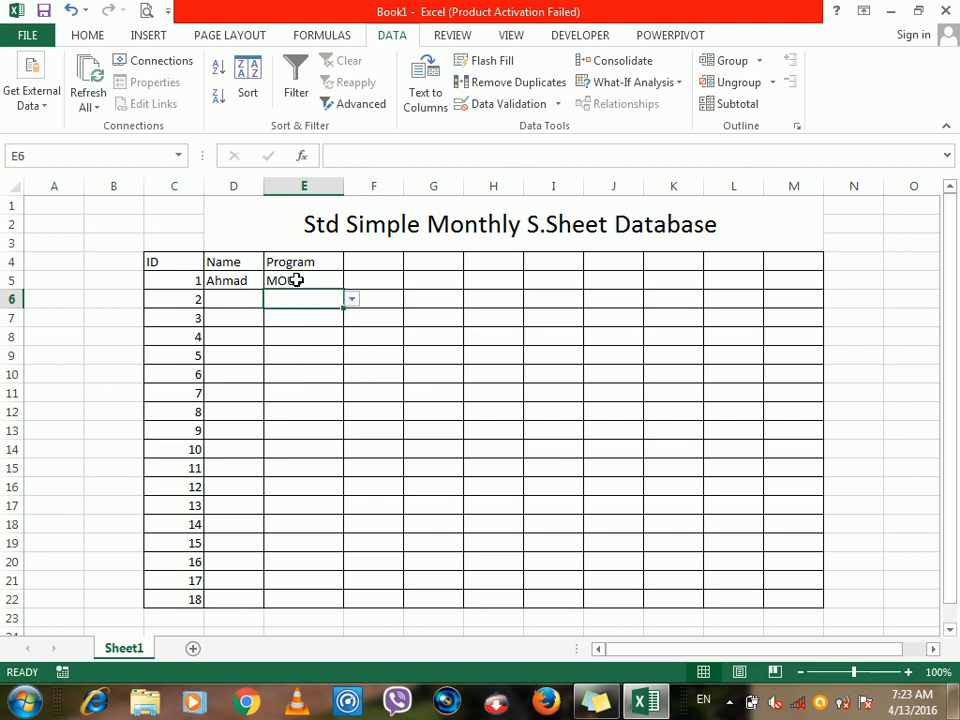
left_click(300, 278)
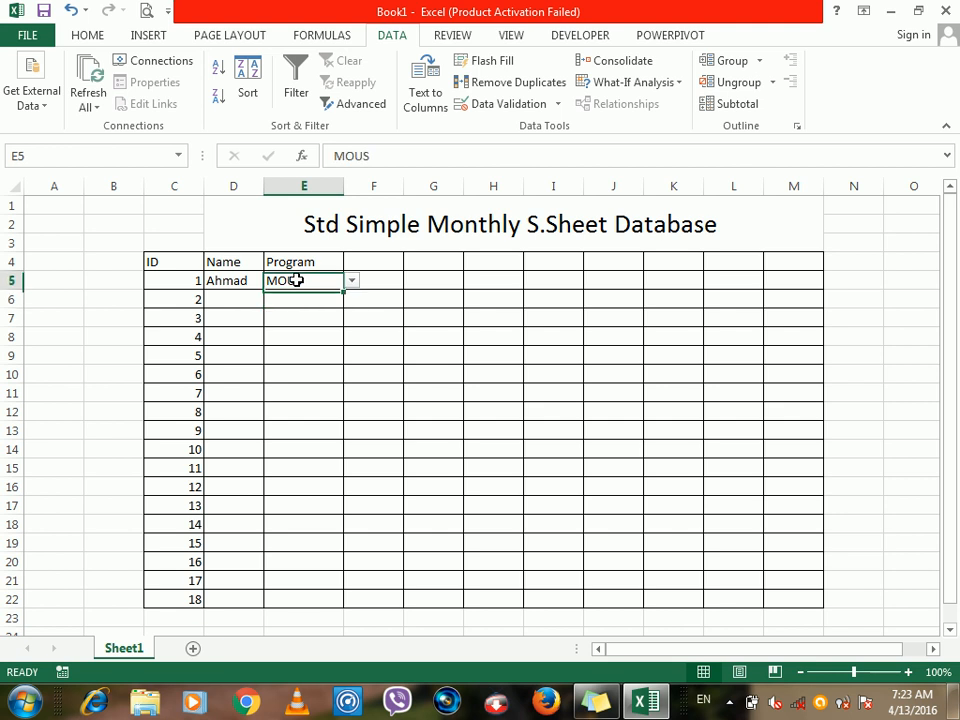
Review the full list source in the data validation of E5:E22 and close the settings without applying changes.
left_click_drag(300, 278, 285, 596)
left_click(503, 105)
left_click_drag(656, 400, 746, 392)
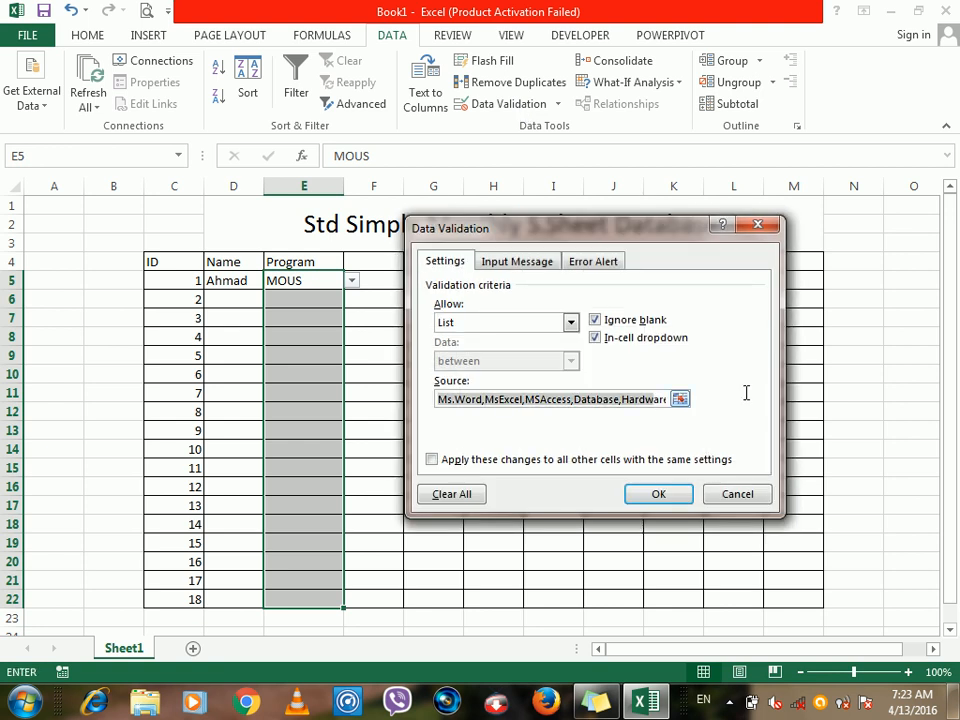
left_click(661, 399)
key("Right")
key("Right")
key("Right")
key("Right")
key("Right")
key("Right")
key("Right")
key("Right")
key("Right")
key("Right")
key("Right")
key("Right")
key("Right")
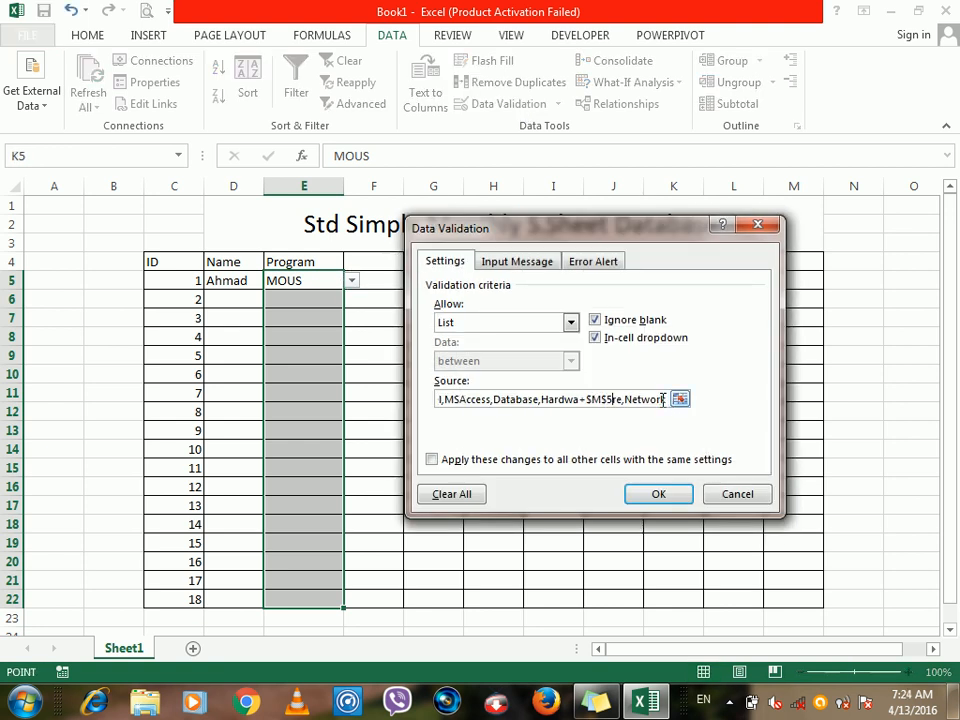
key("Right")
key("Right")
key("Right")
key("Right")
key("Right")
left_click_drag(663, 400, 698, 395)
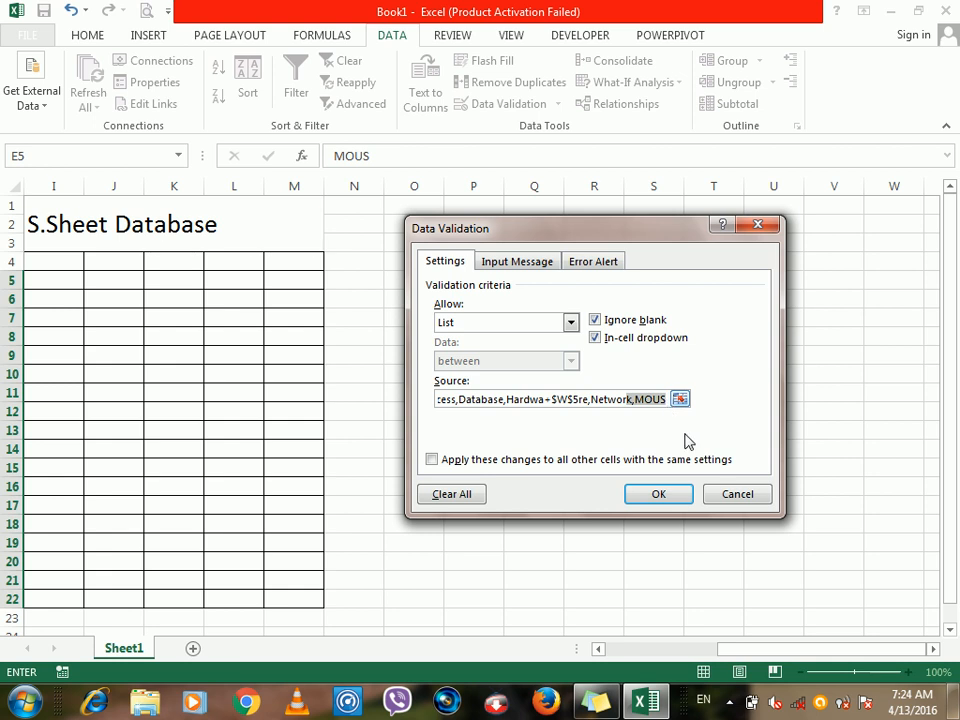
left_click(719, 494)
left_click_drag(780, 649, 643, 654)
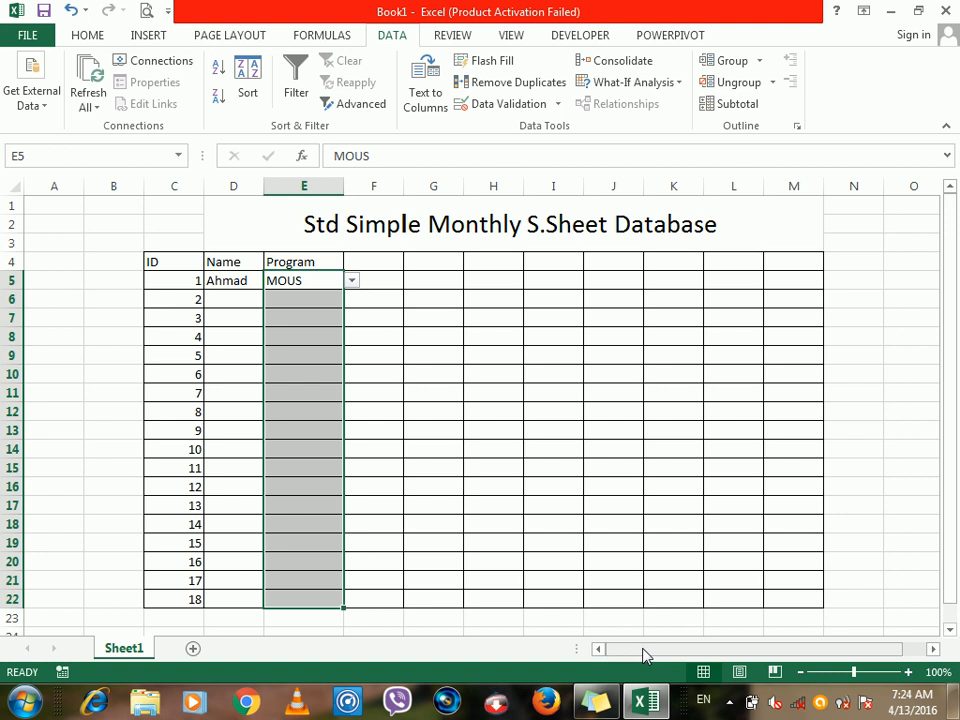
Enter the column heading "Fee" in F4, beside the Program heading.
left_click(366, 263)
type("fEE")
key("BackSpace")
key("BackSpace")
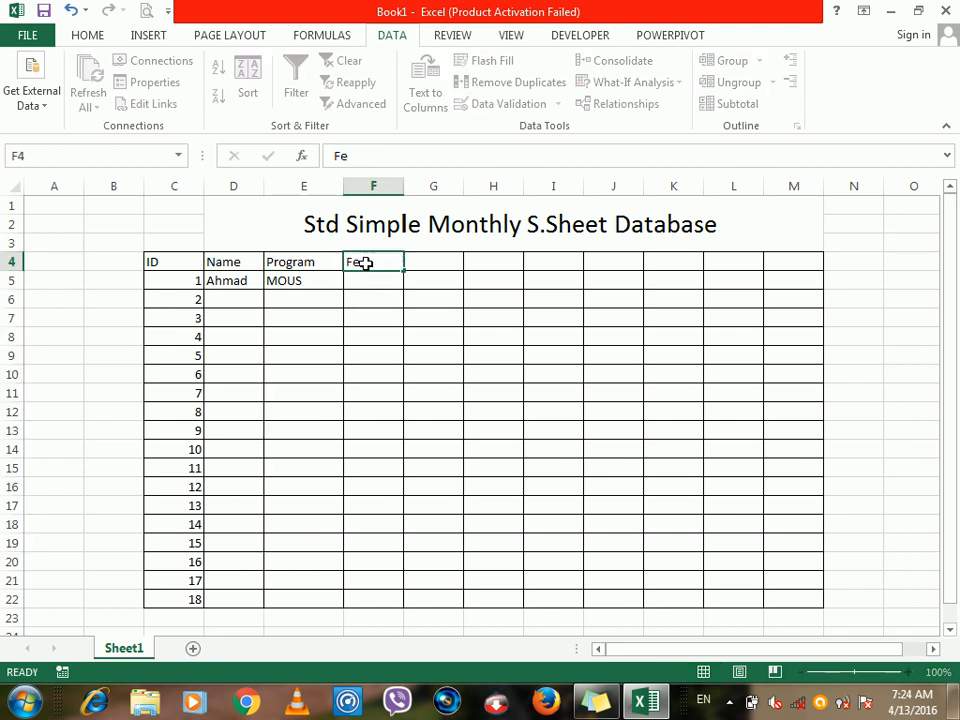
type("e")
key("Return")
left_click(366, 263)
type("Fee")
key("Return")
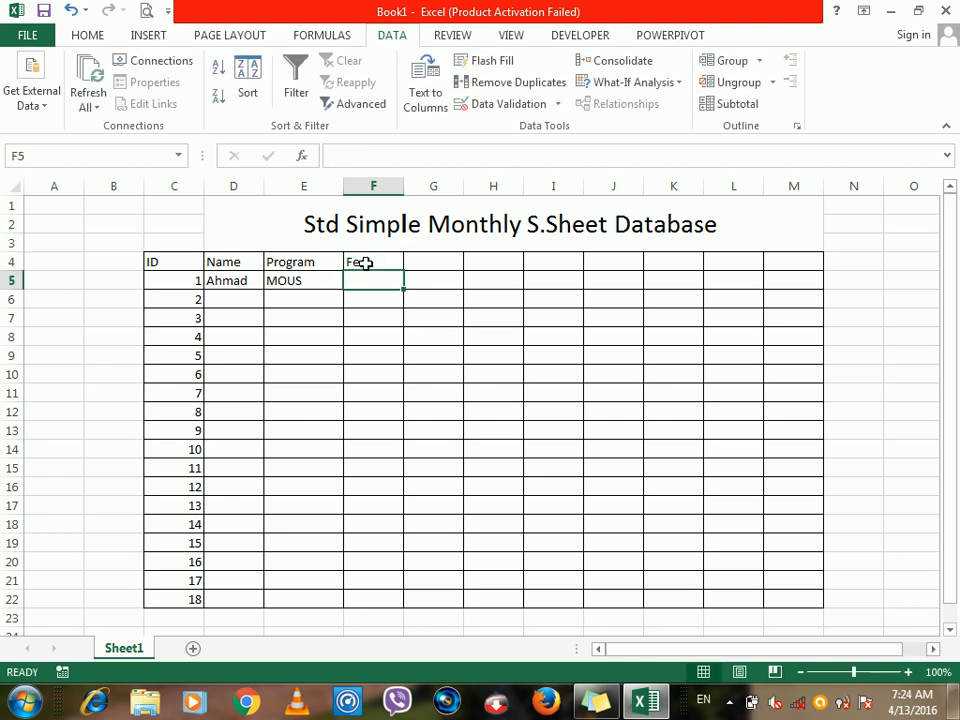
Apply List data validation to F5:F22 with the source "500,600,700,800,900,1000", keeping Ignore blank and In-cell dropdown enabled.
left_click_drag(351, 284, 360, 611)
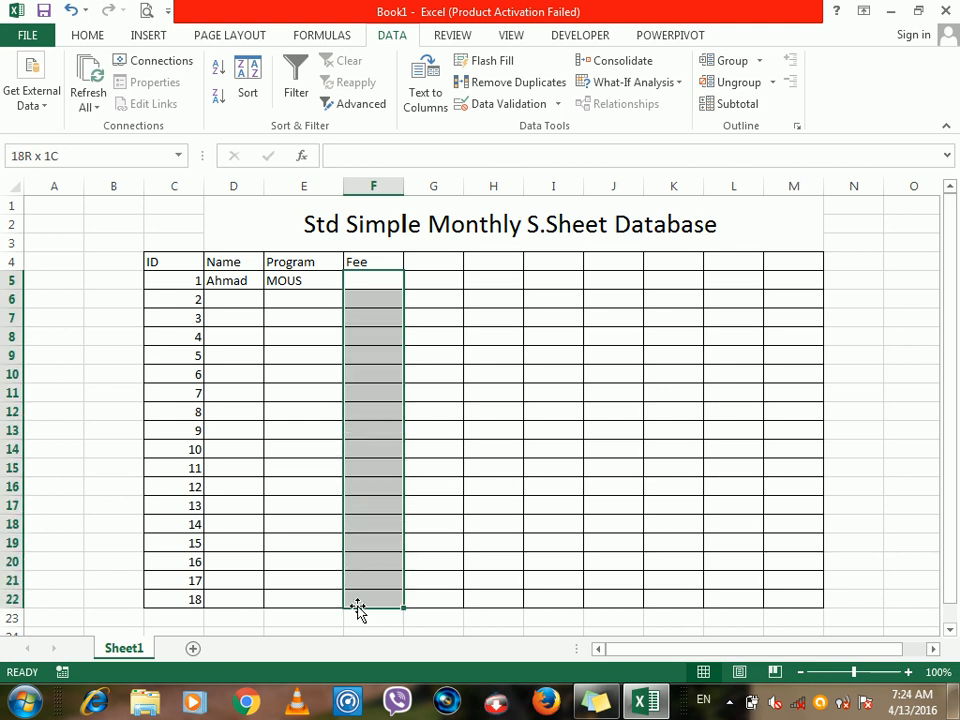
left_click(547, 112)
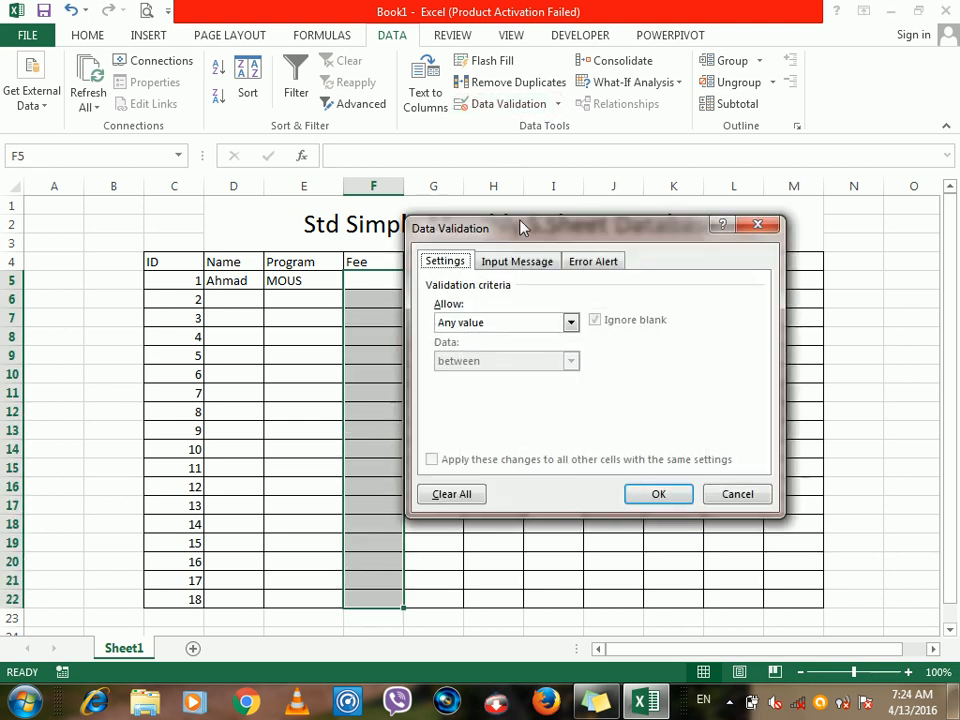
left_click(484, 323)
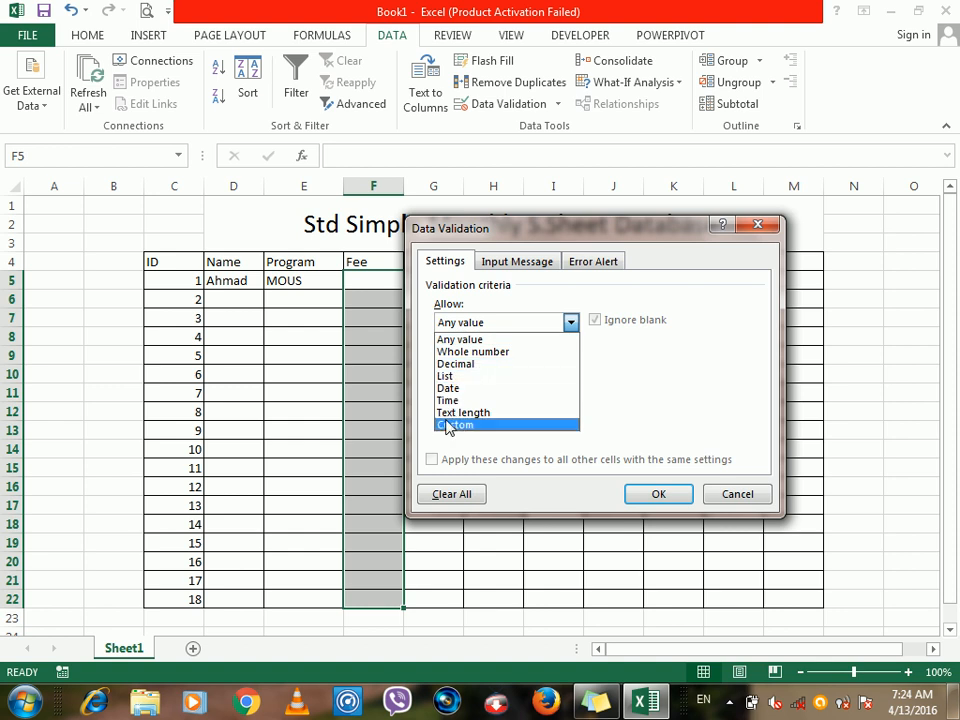
left_click(447, 376)
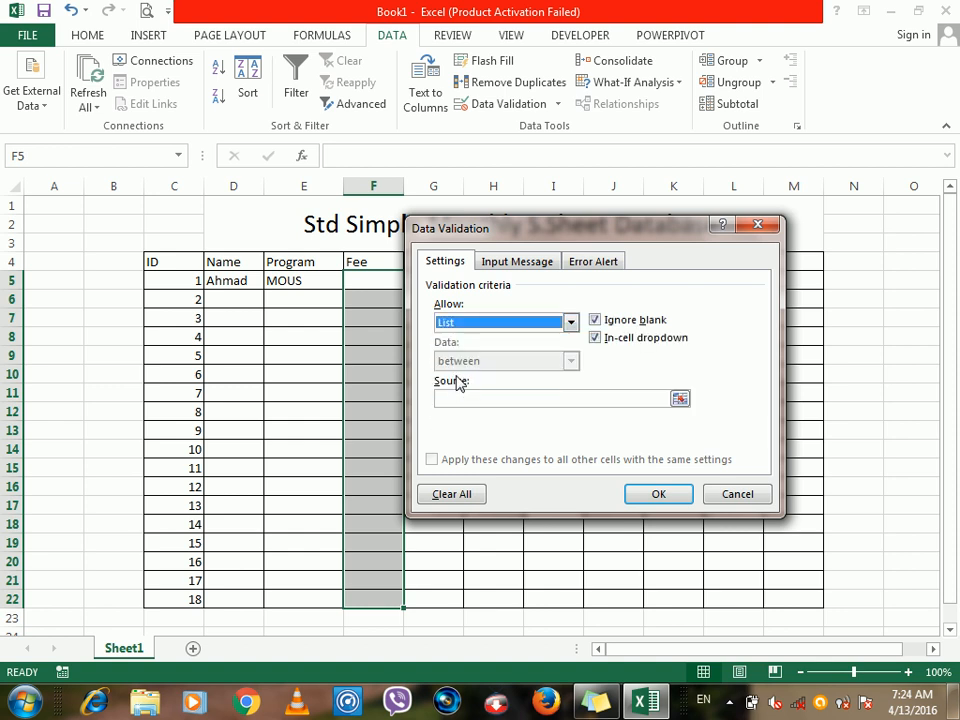
left_click(463, 398)
type("500,")
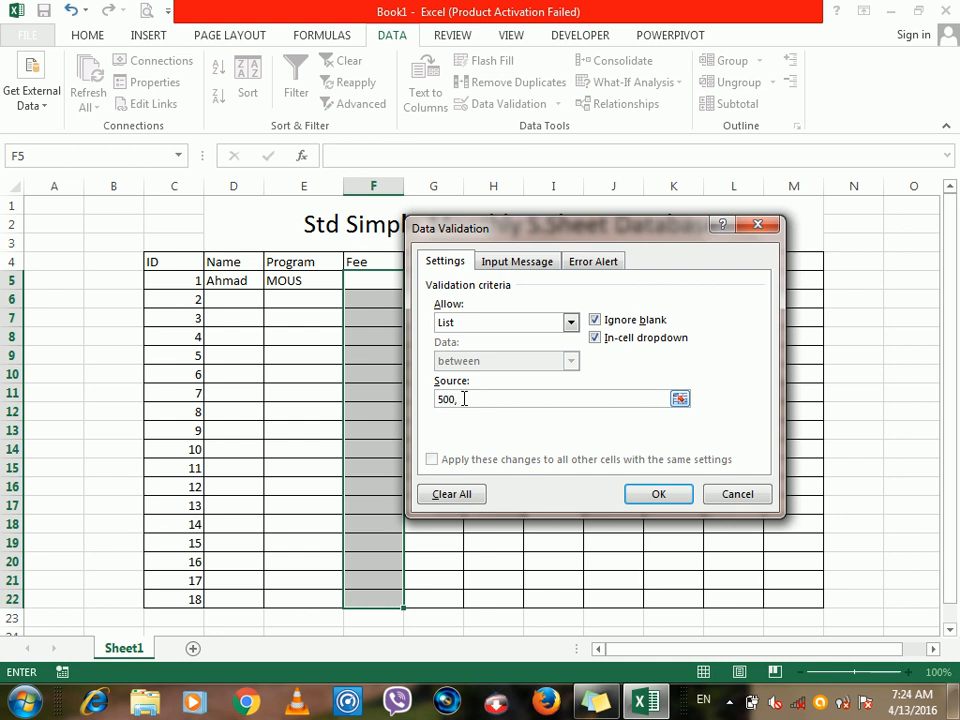
type("600,700,800,900,1000")
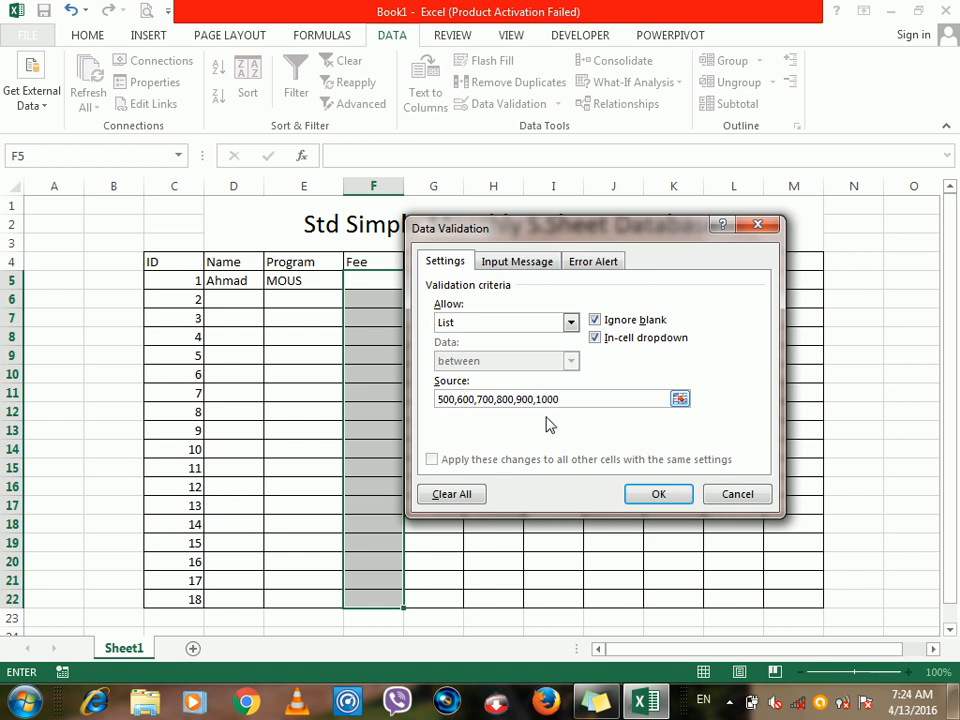
left_click(652, 494)
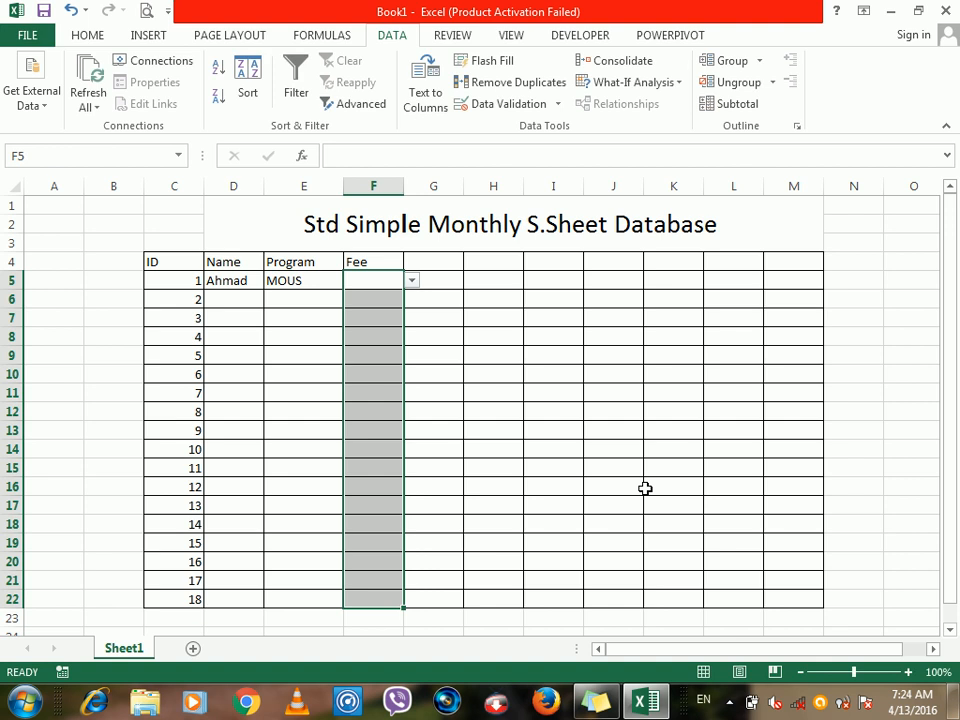
Choose 800 from the in-cell list as the first student's fee in F5.
left_click(412, 281)
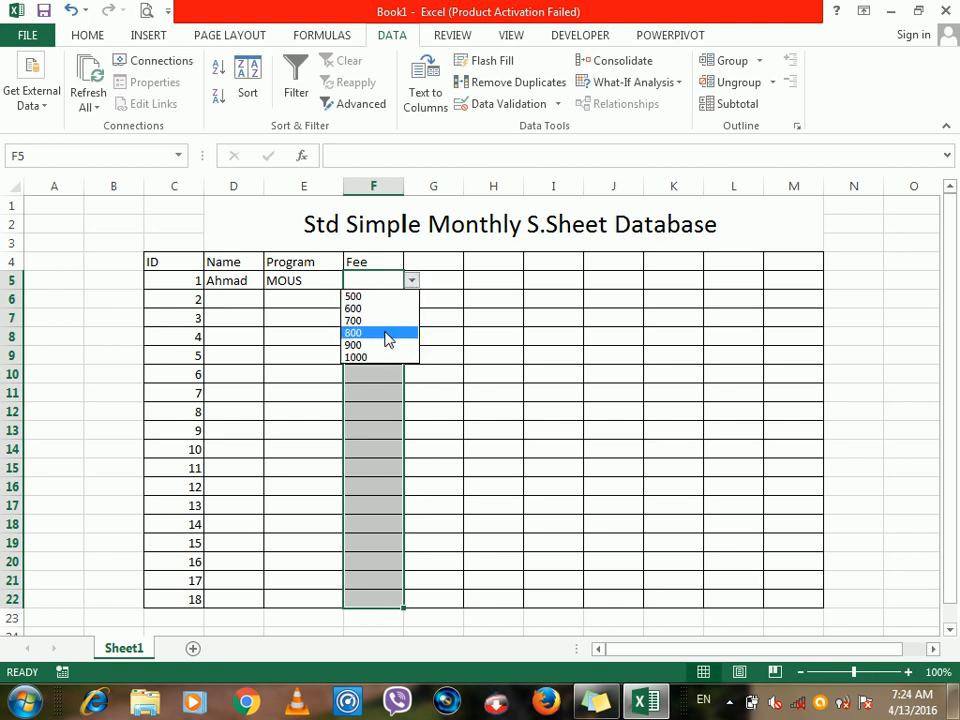
left_click(386, 334)
left_click(381, 302)
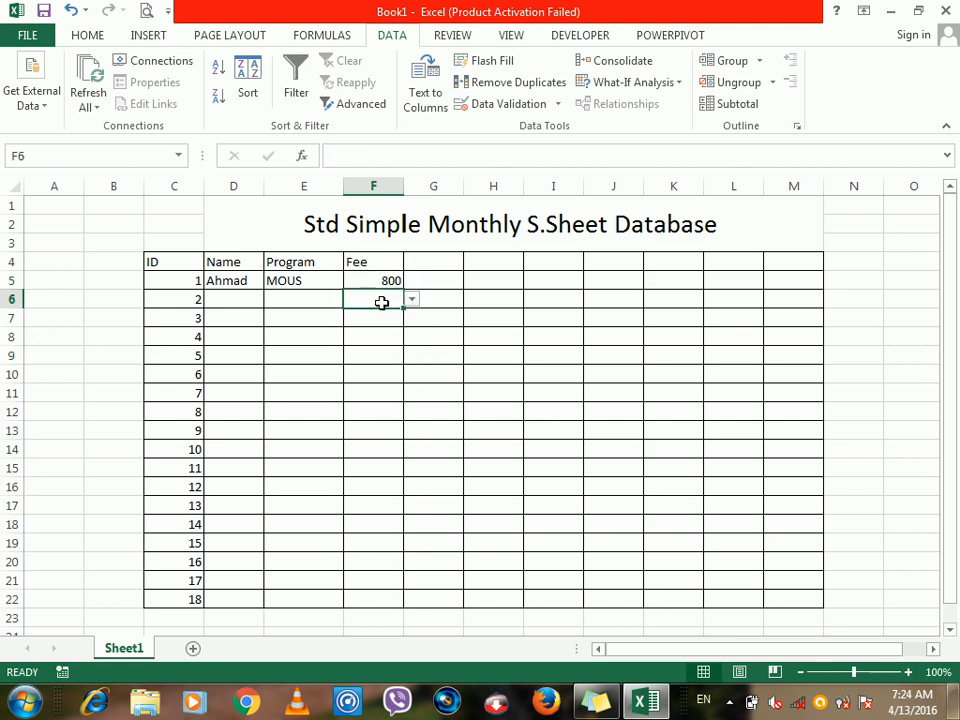
Reopen the Fee column's data validation and apply it to all other cells with the same settings.
left_click_drag(378, 281, 414, 599)
left_click(560, 107)
left_click(553, 131)
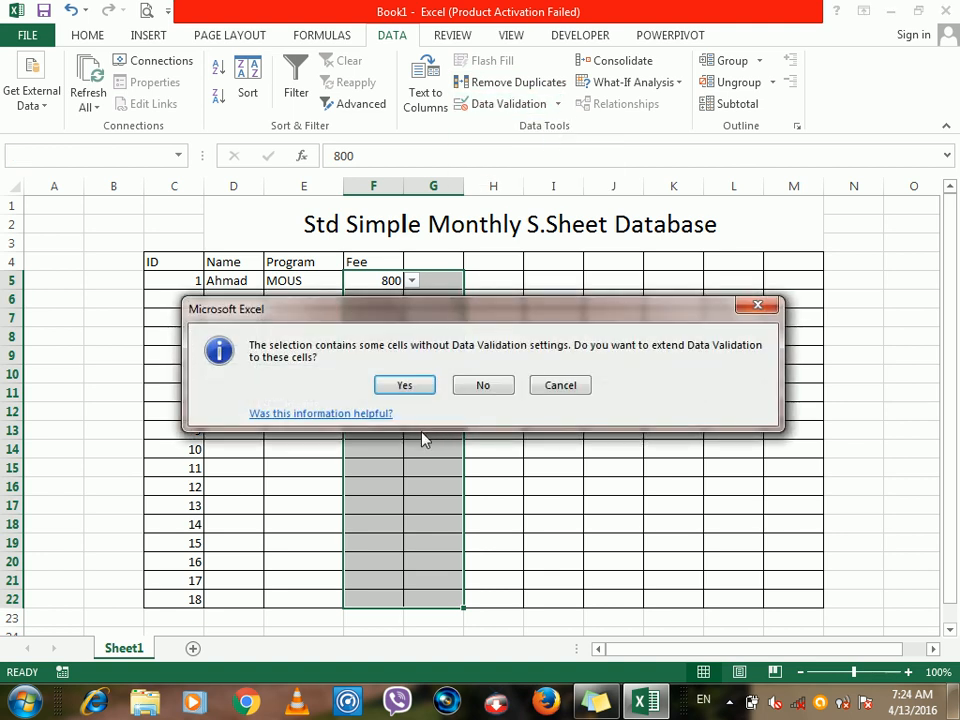
left_click(405, 387)
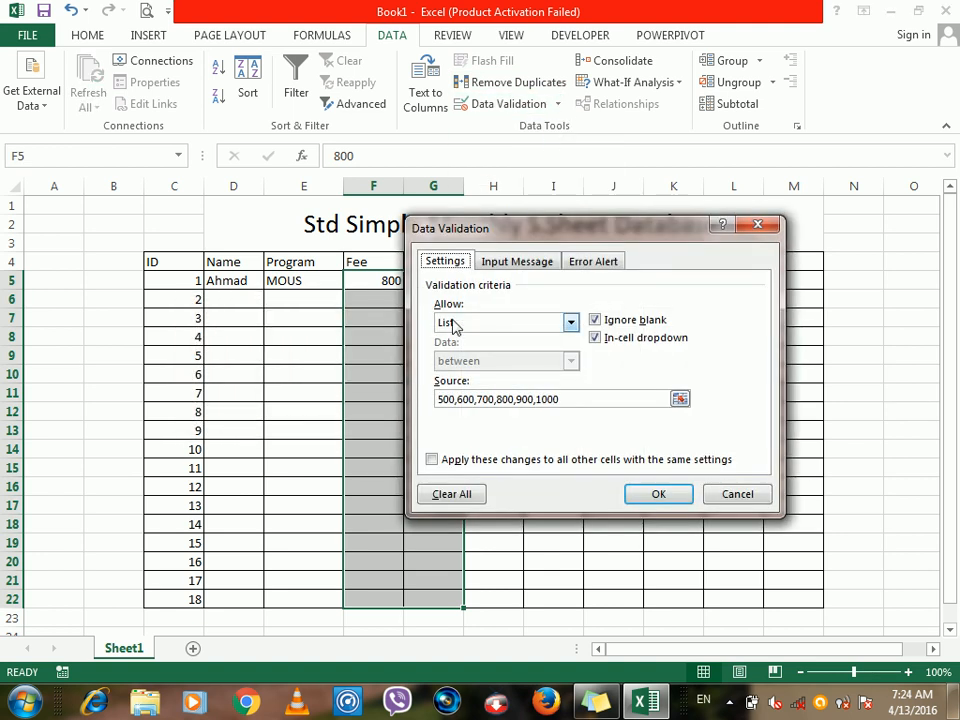
left_click_drag(485, 228, 576, 156)
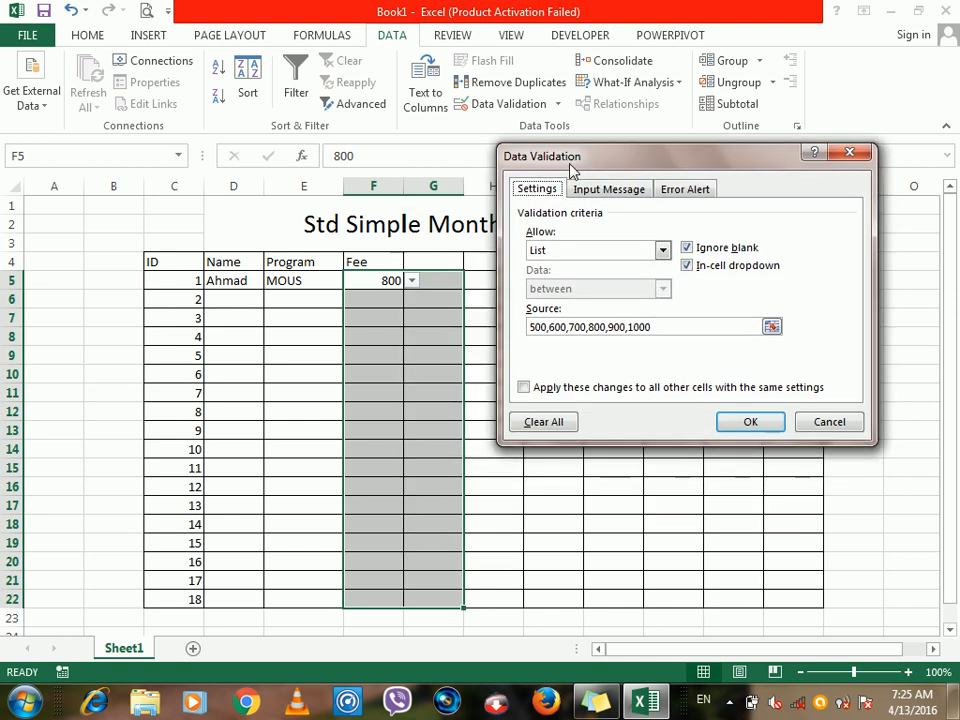
left_click(566, 389)
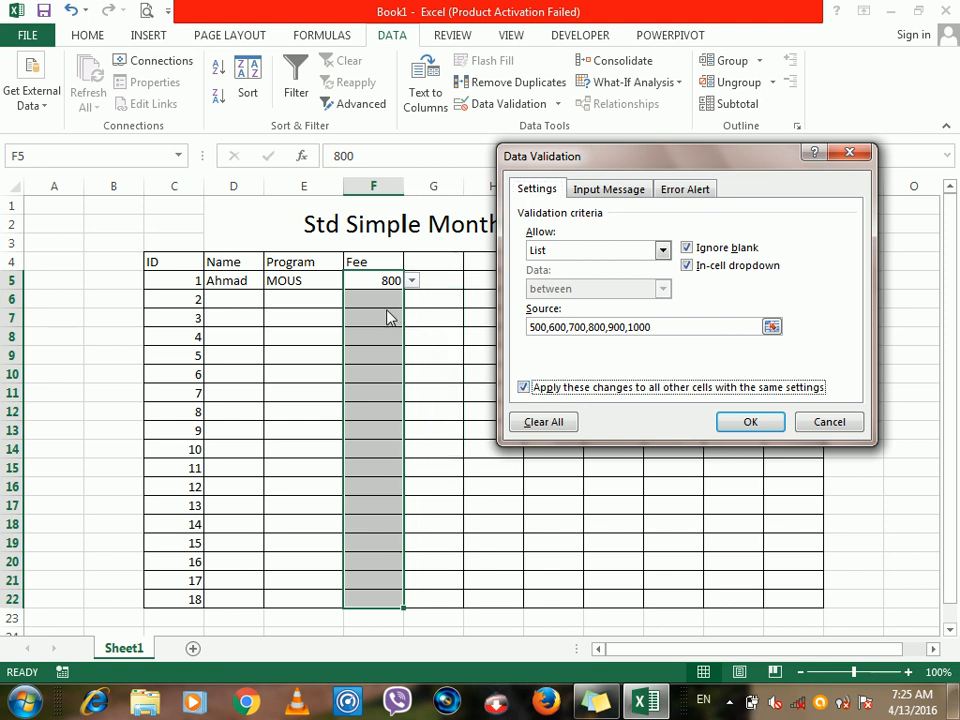
left_click(745, 422)
Check which cells offer the fee list in columns F and G, and view the choices in F5 without changing the fee.
left_click(440, 314)
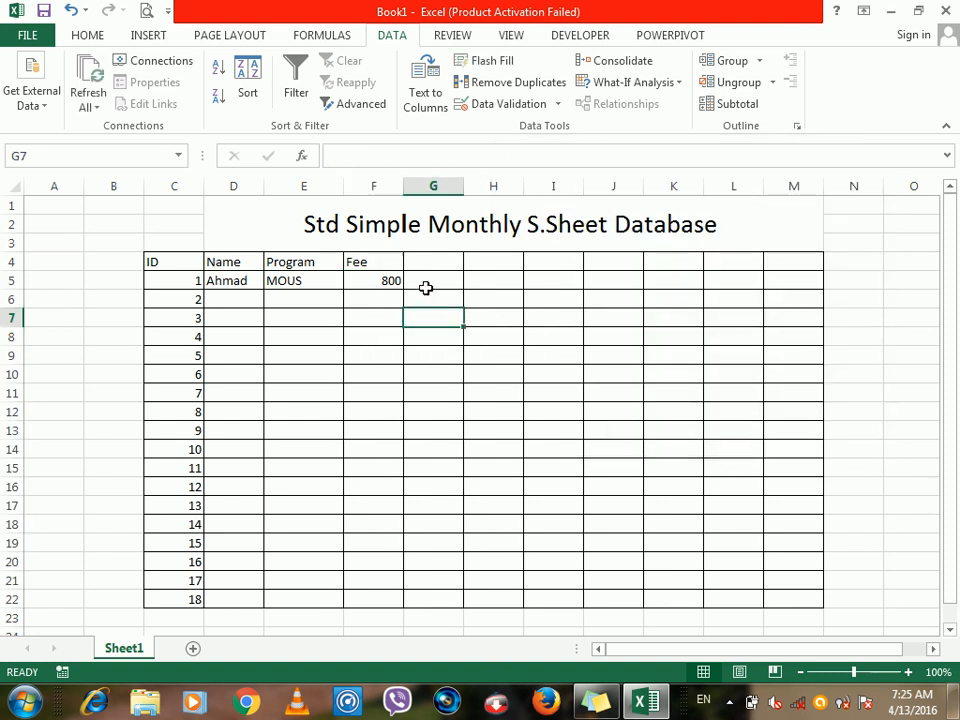
left_click(422, 285)
left_click(384, 283)
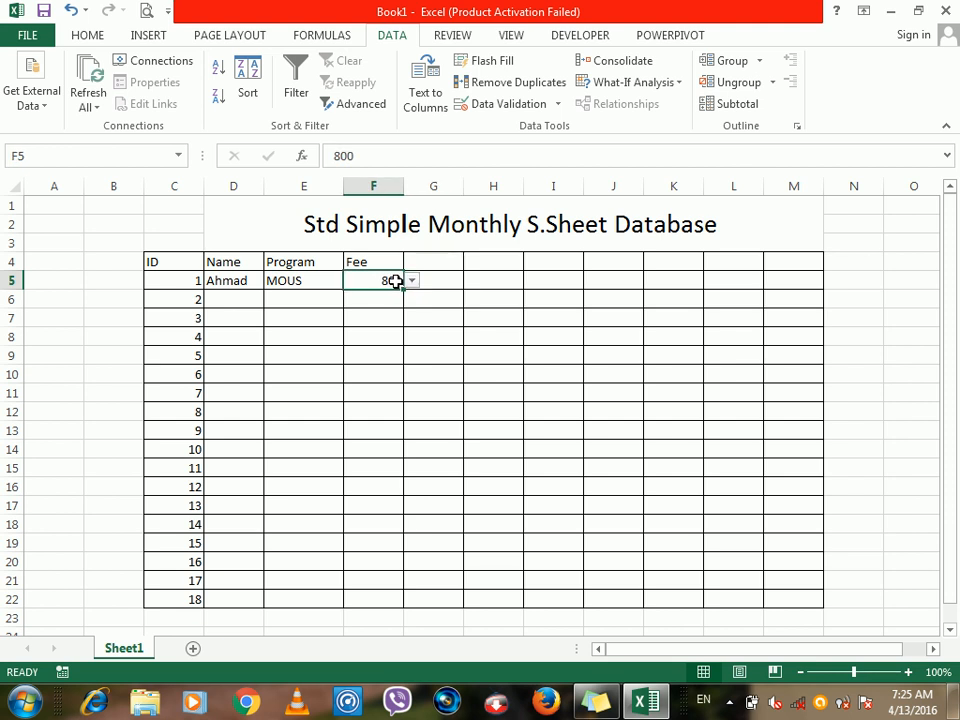
left_click(410, 281)
left_click(379, 280)
left_click_drag(376, 279, 375, 562)
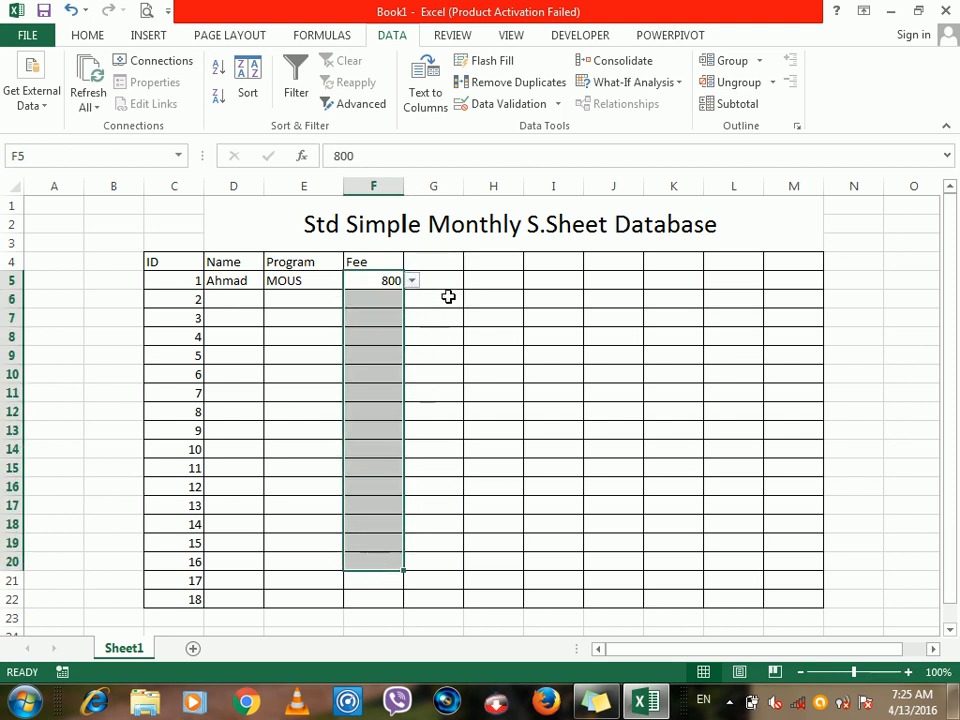
Set the data validation for G5:G22 to allow a Whole number between a minimum of 100 and a maximum value.
left_click_drag(444, 279, 424, 600)
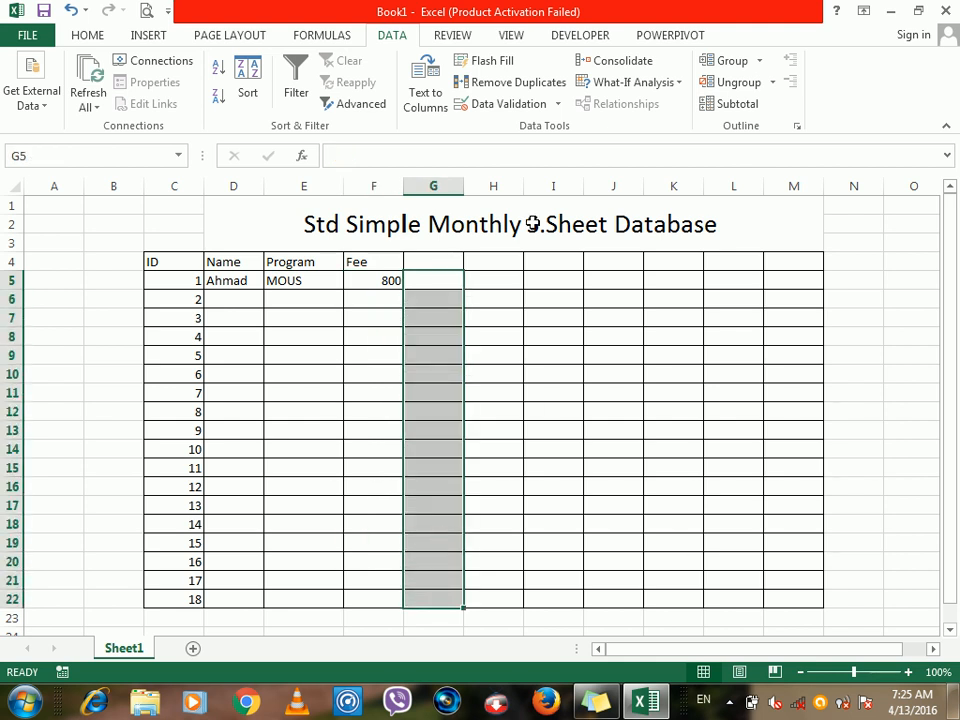
left_click(559, 104)
left_click(549, 128)
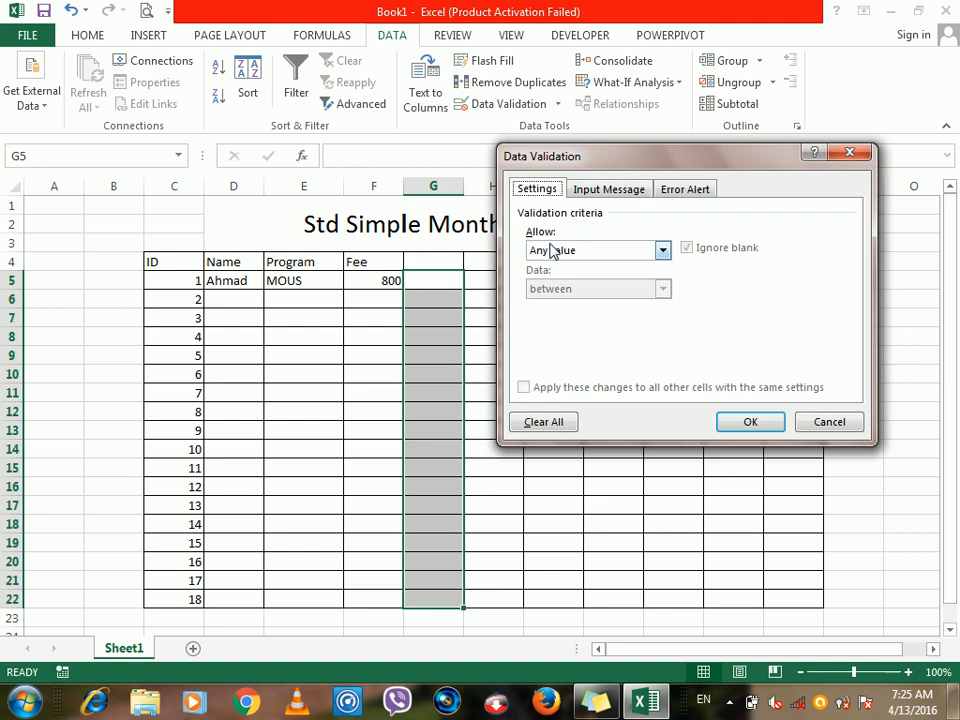
left_click(551, 251)
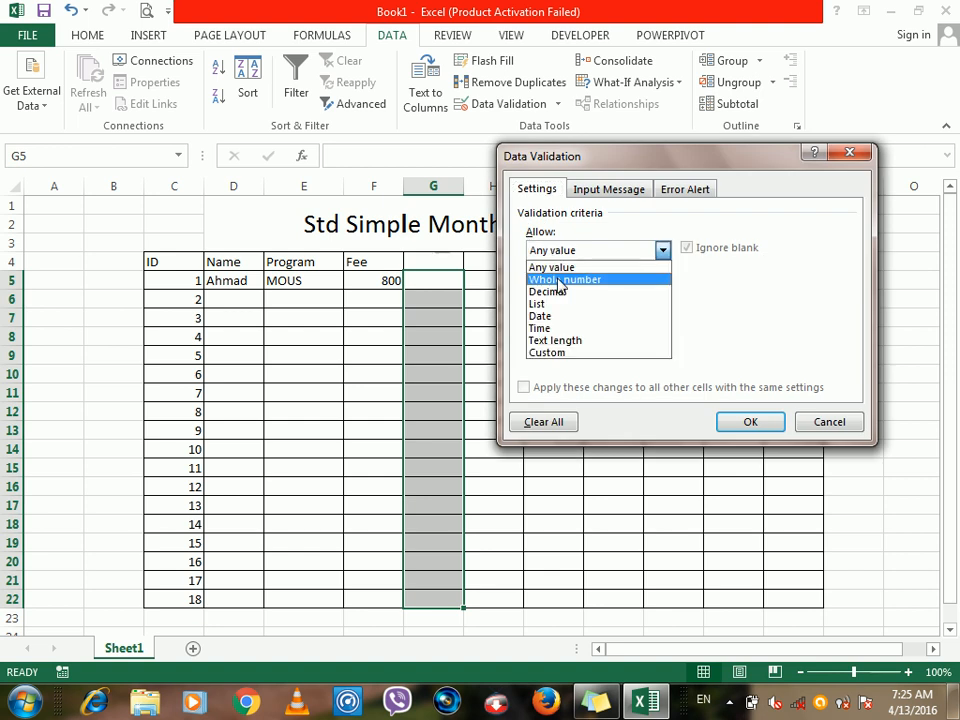
left_click(560, 281)
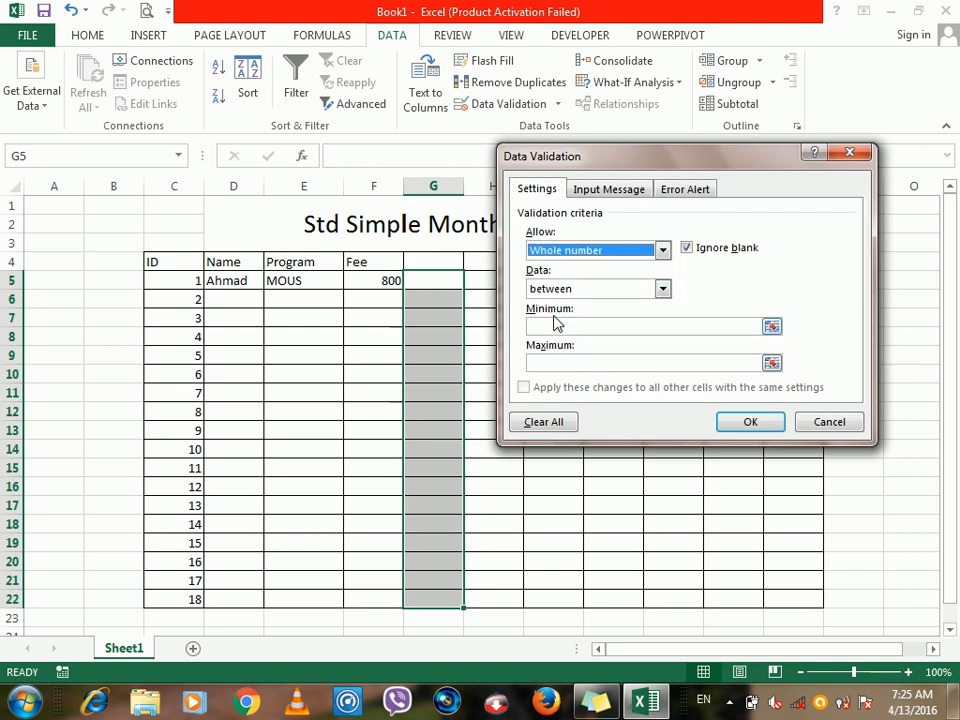
left_click(560, 289)
left_click(558, 304)
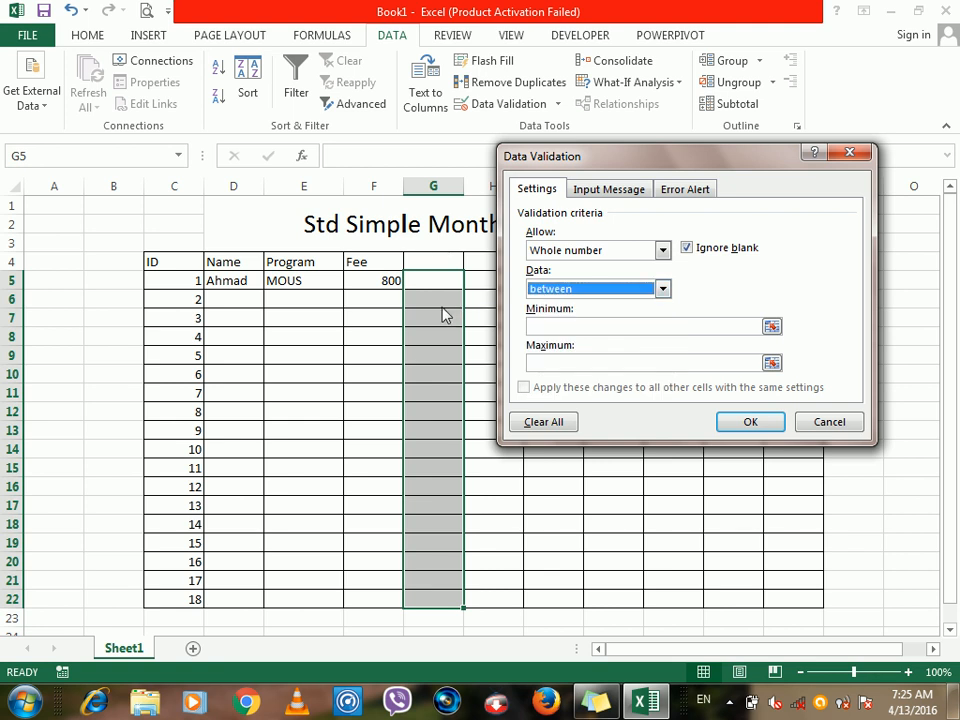
left_click(558, 323)
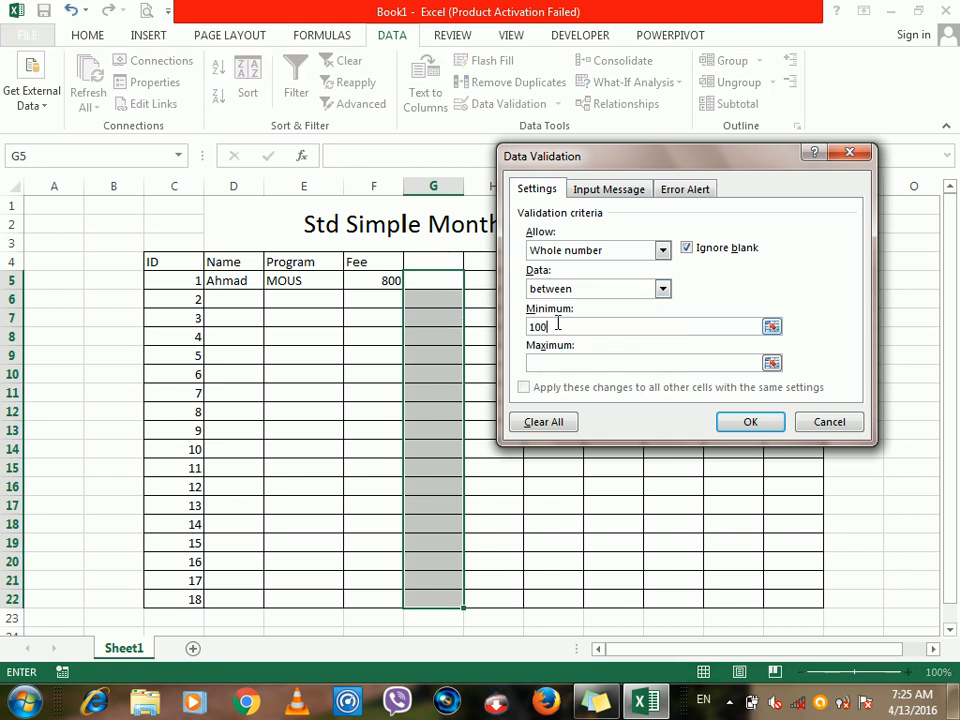
key("Tab")
type("8")
Set the error alert for G5:G22 to the Stop style with the title "Wrong Values".
left_click(686, 189)
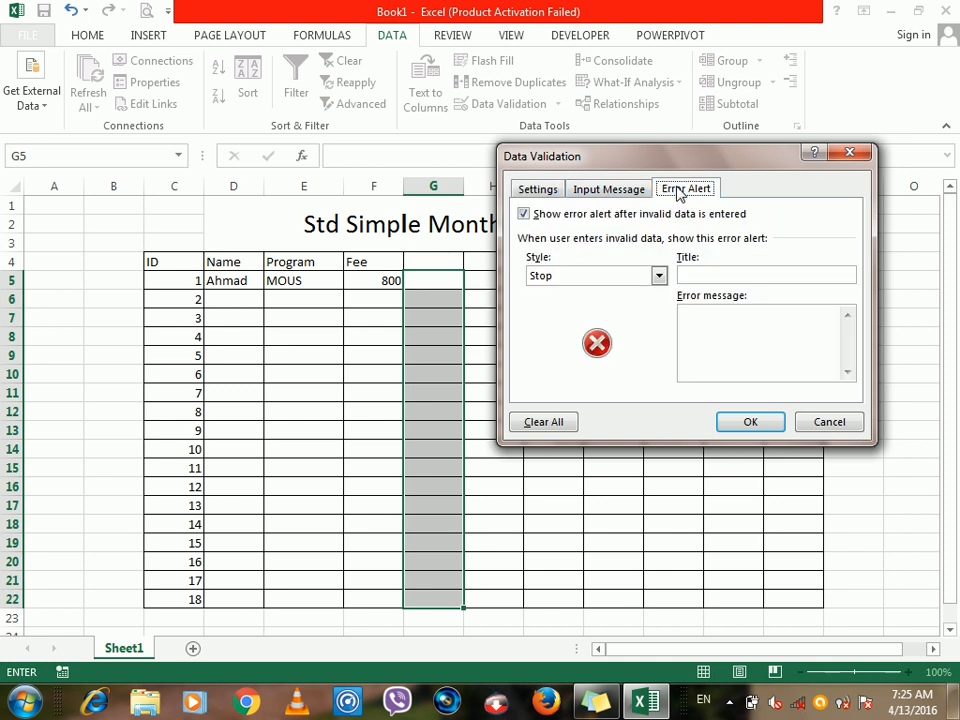
left_click(657, 275)
left_click(576, 316)
left_click(576, 279)
left_click(575, 292)
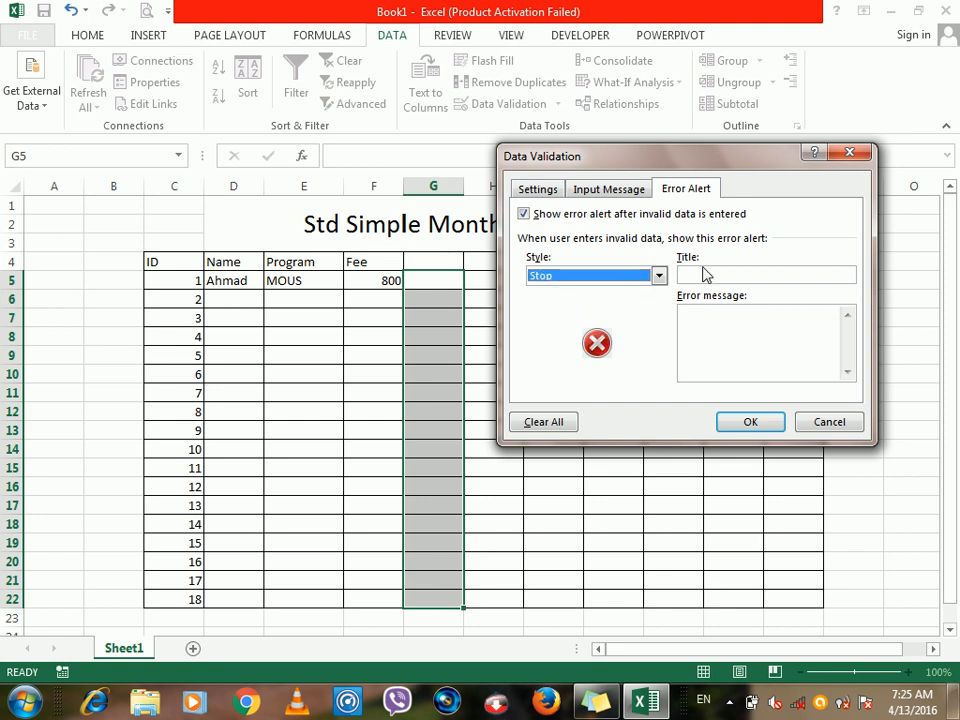
left_click(706, 275)
type("Wrong")
type(" N")
key("BackSpace")
key("BackSpace")
key("BackSpace")
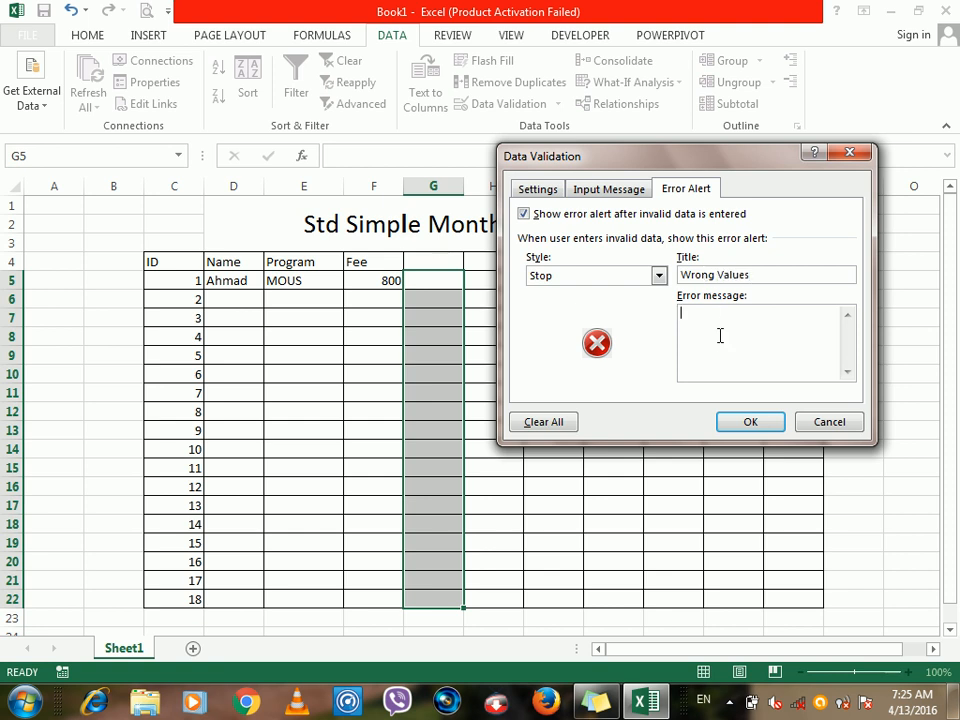
Set the error message to "this is not a Valid Value" and apply the validation to G5:G22.
type("this is not a Valid N")
type("alue")
left_click(735, 422)
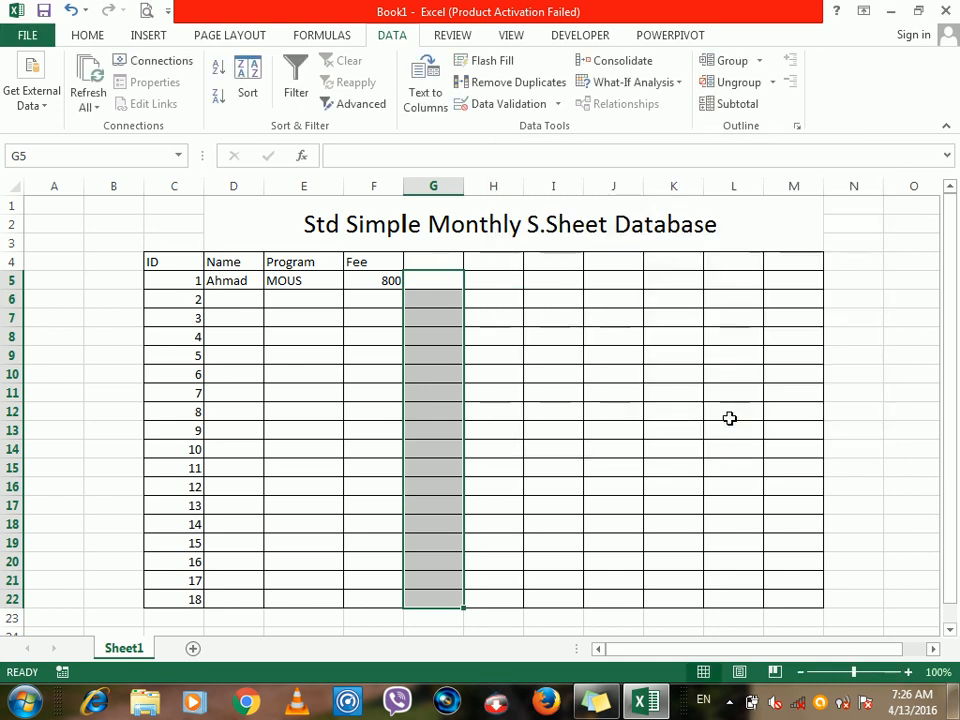
Test the whole-number limits by entering 100 in G5 and 800 in G6.
left_click(441, 285)
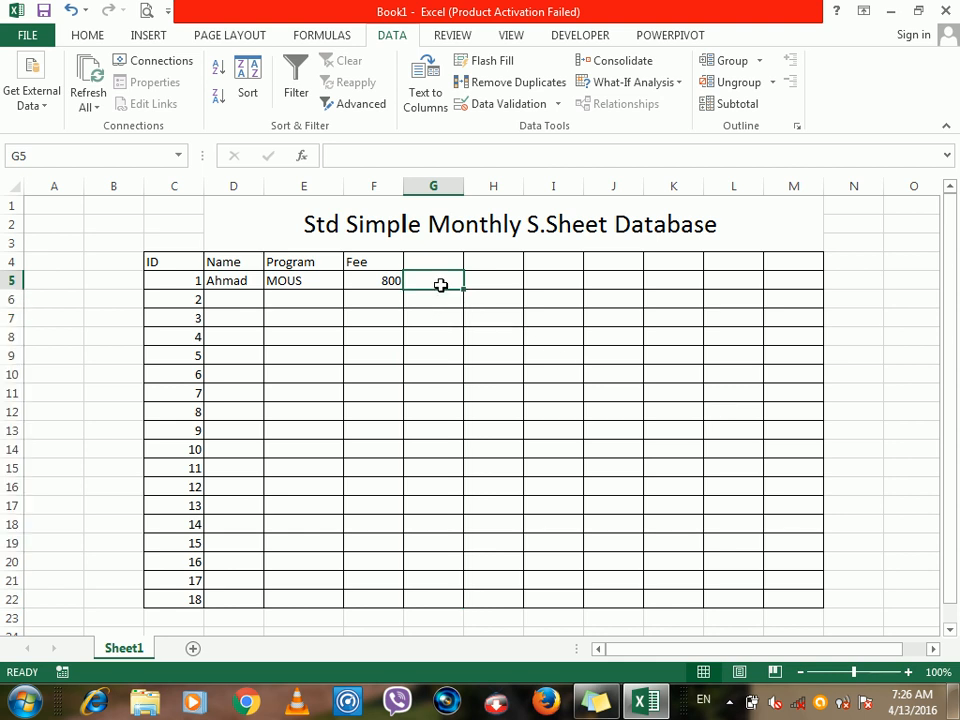
type("100")
key("Return")
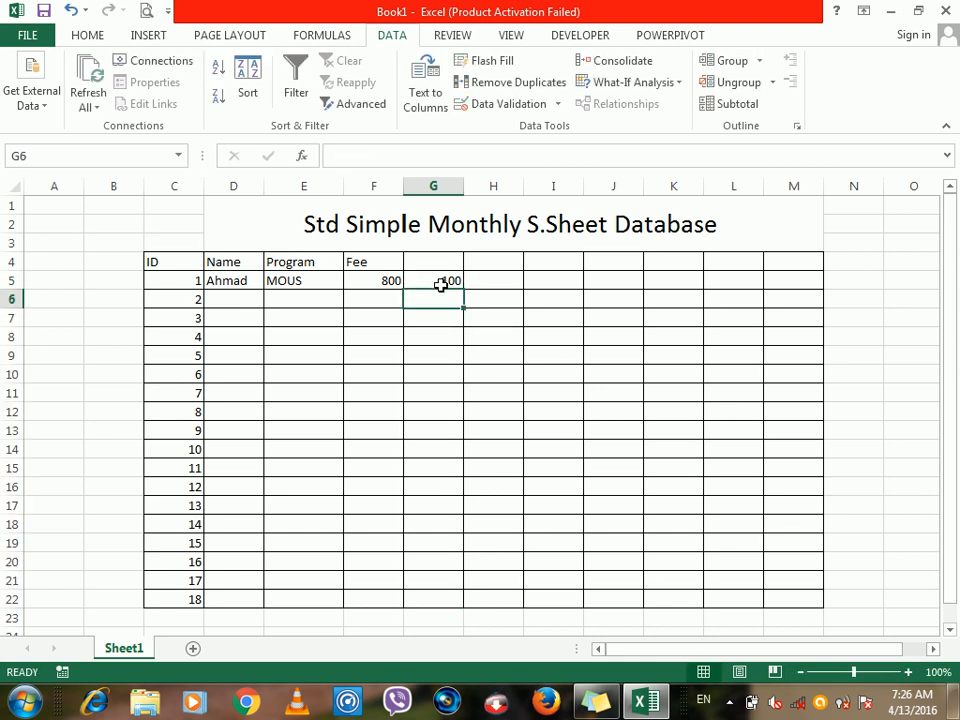
type("800")
key("Return")
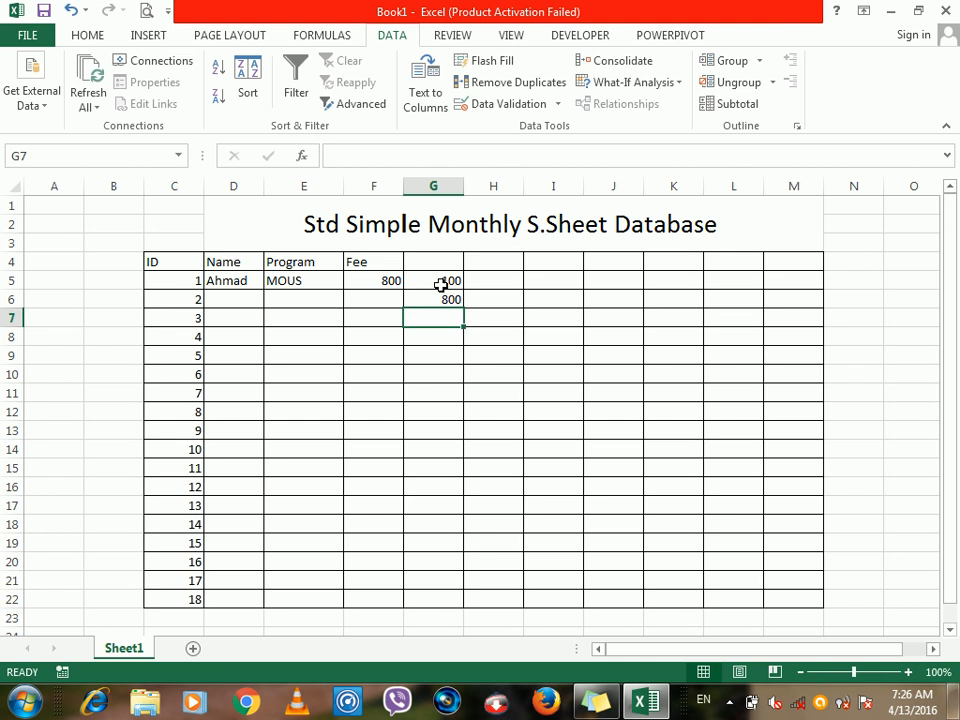
Test the whole-number limits by entering 900 in G7, and cancel the entry.
type("900")
key("Return")
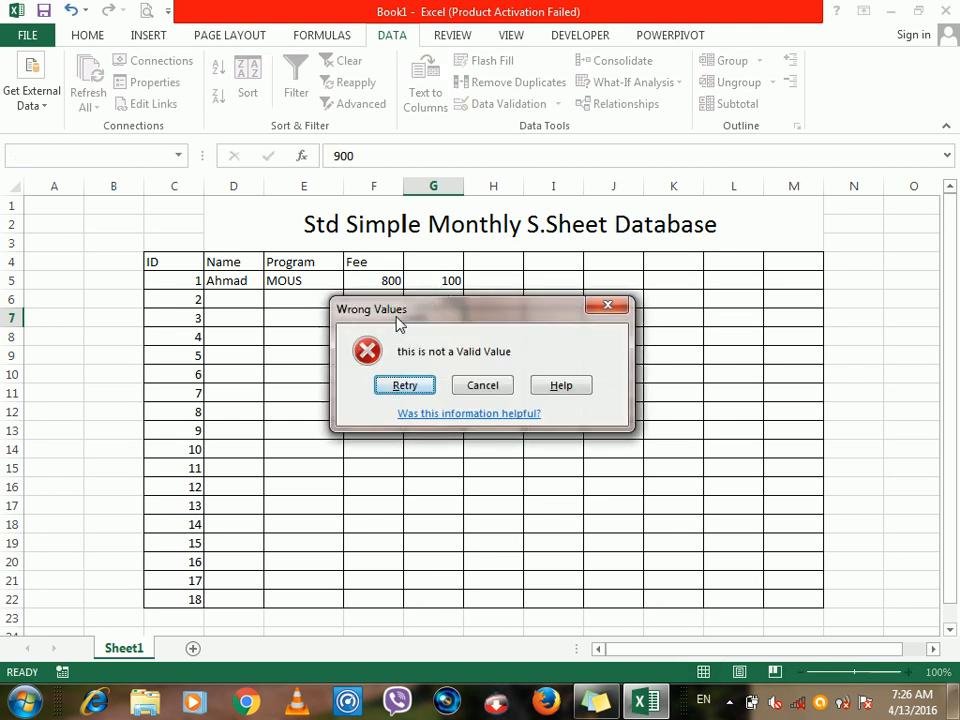
left_click(478, 388)
Review the error alert and validation criteria set for G5:G22 without changing them.
left_click(441, 286)
left_click_drag(441, 286, 426, 598)
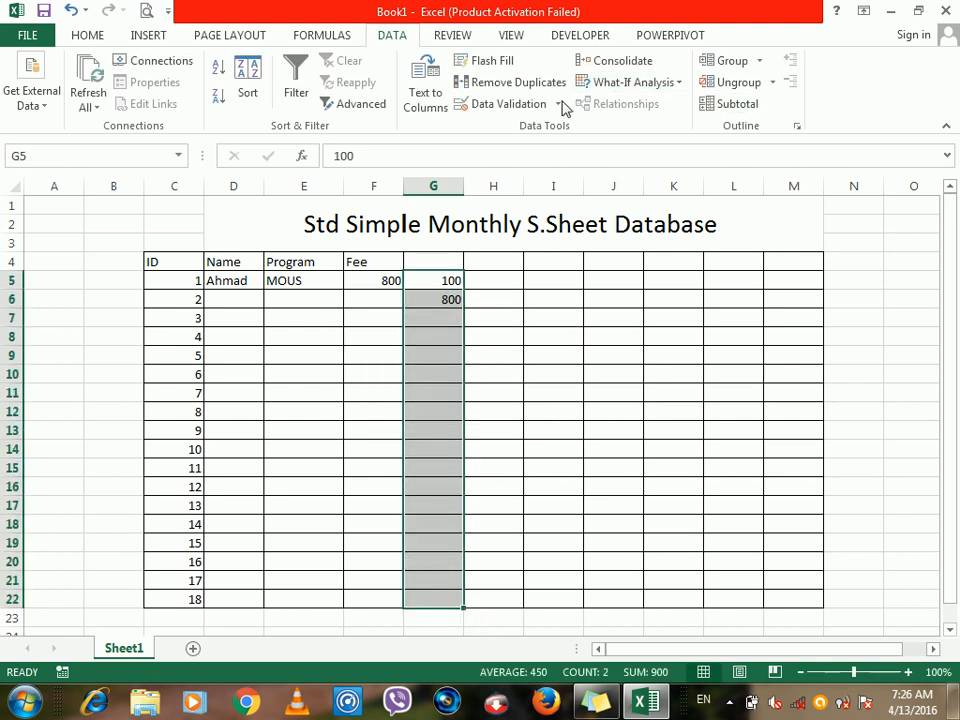
left_click(517, 106)
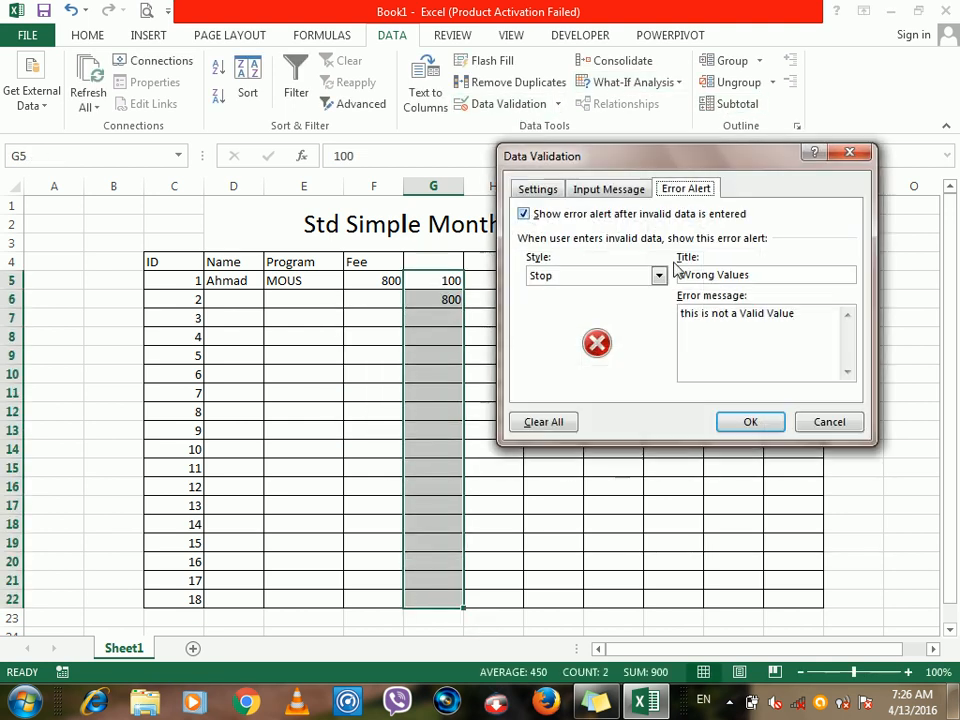
left_click(549, 191)
left_click_drag(549, 170, 641, 162)
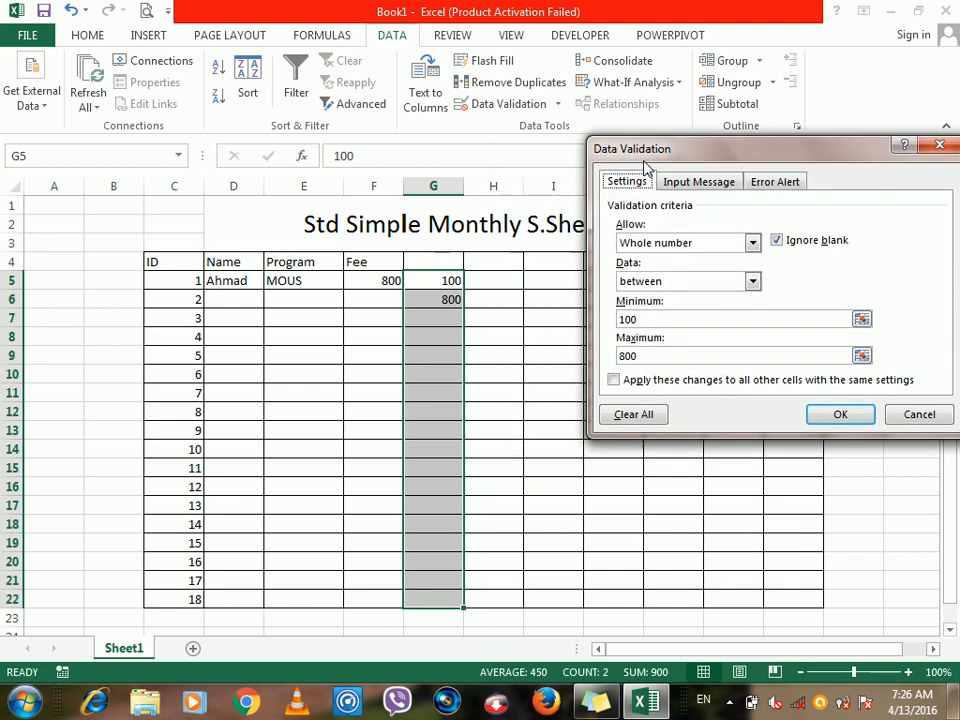
left_click(898, 410)
Try to extend the whole-number validation to G5:H22, applying the changes to all other cells with the same settings.
left_click_drag(446, 281, 489, 600)
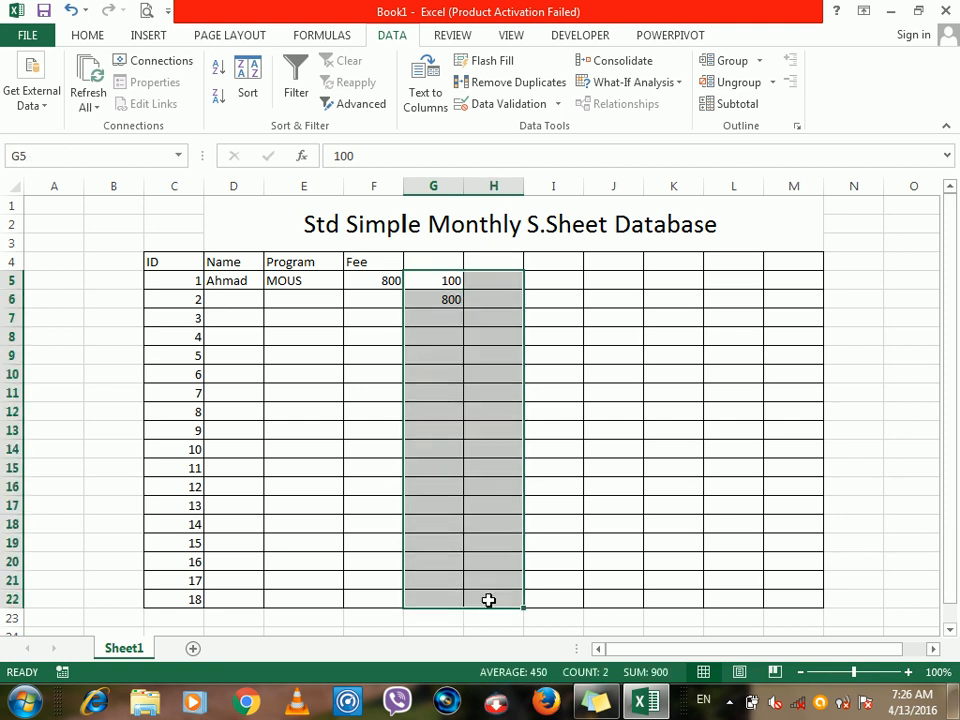
left_click(512, 106)
left_click(405, 386)
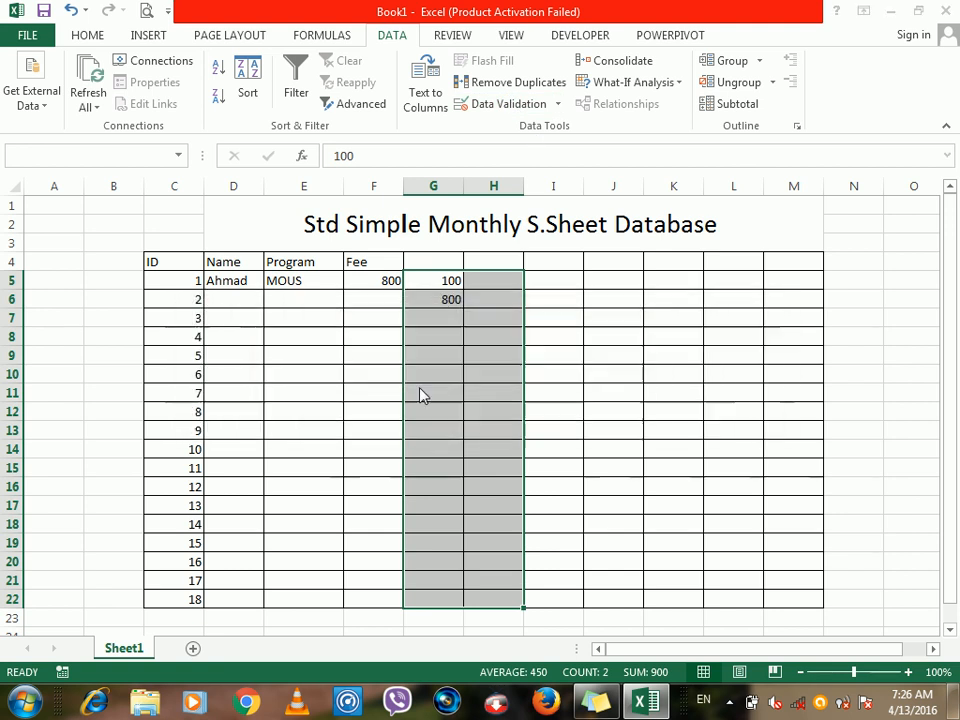
left_click(643, 388)
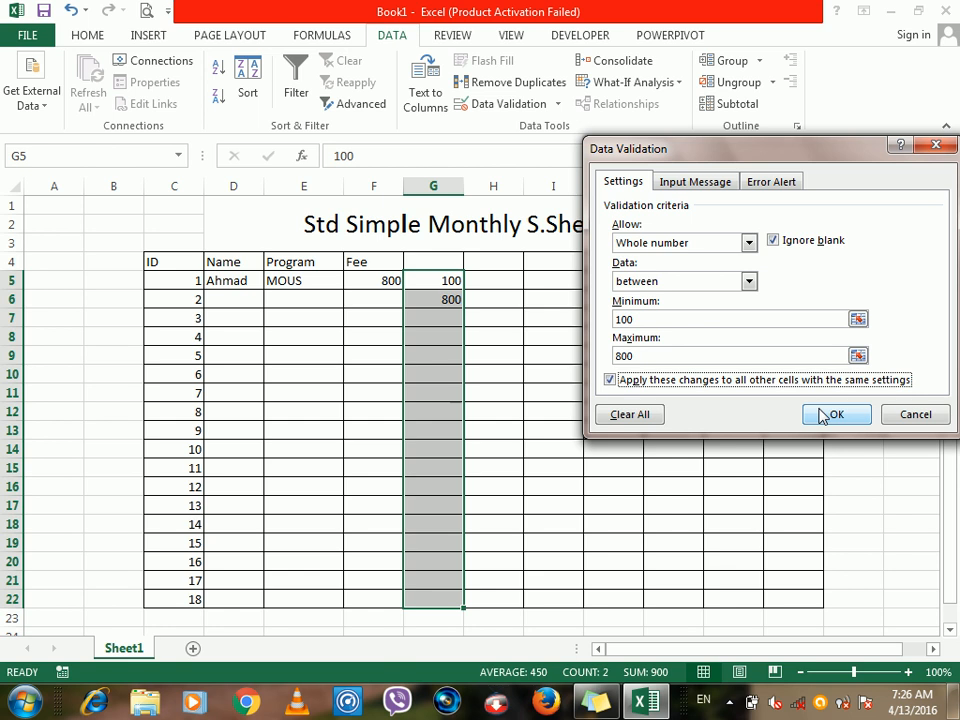
left_click(830, 414)
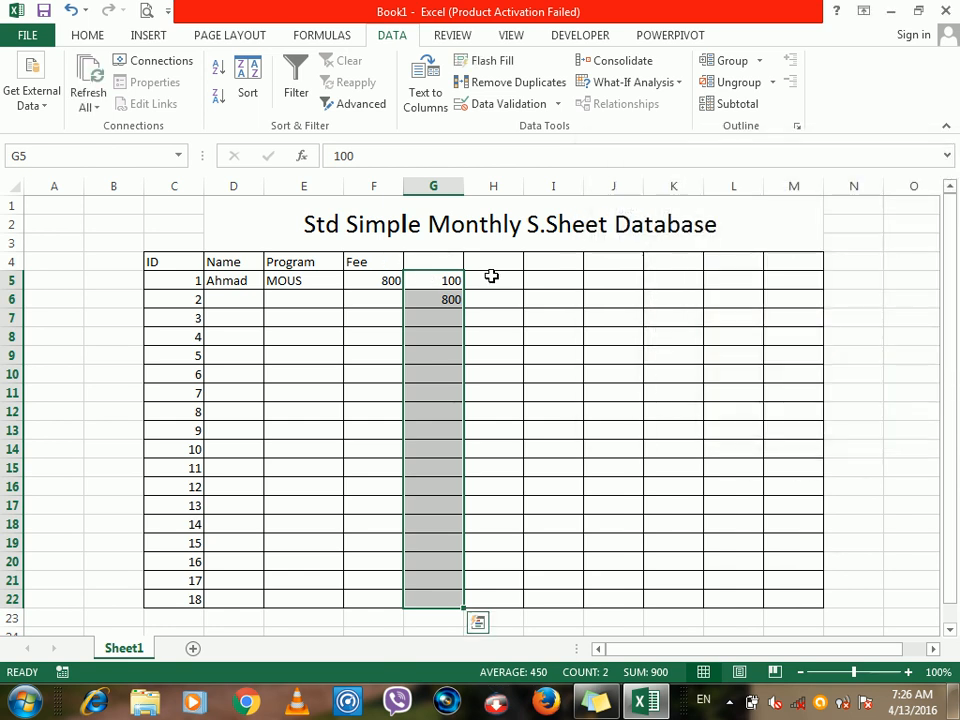
Examine the validation types and the whole-number comparison options available for H5, and leave without applying any.
left_click(492, 280)
left_click(448, 281)
left_click(489, 281)
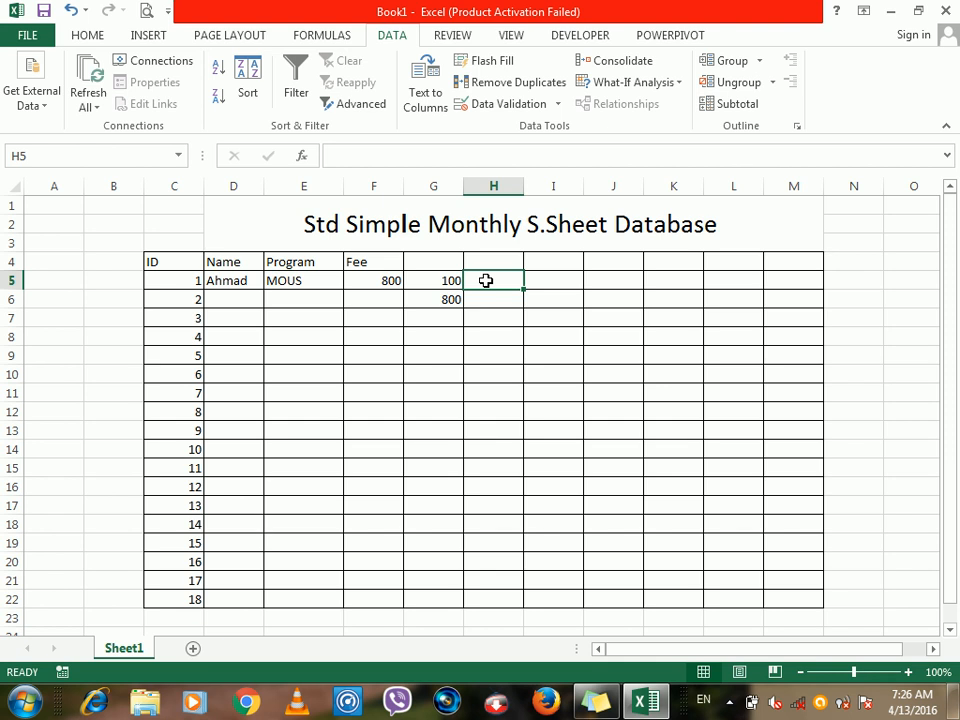
left_click(514, 106)
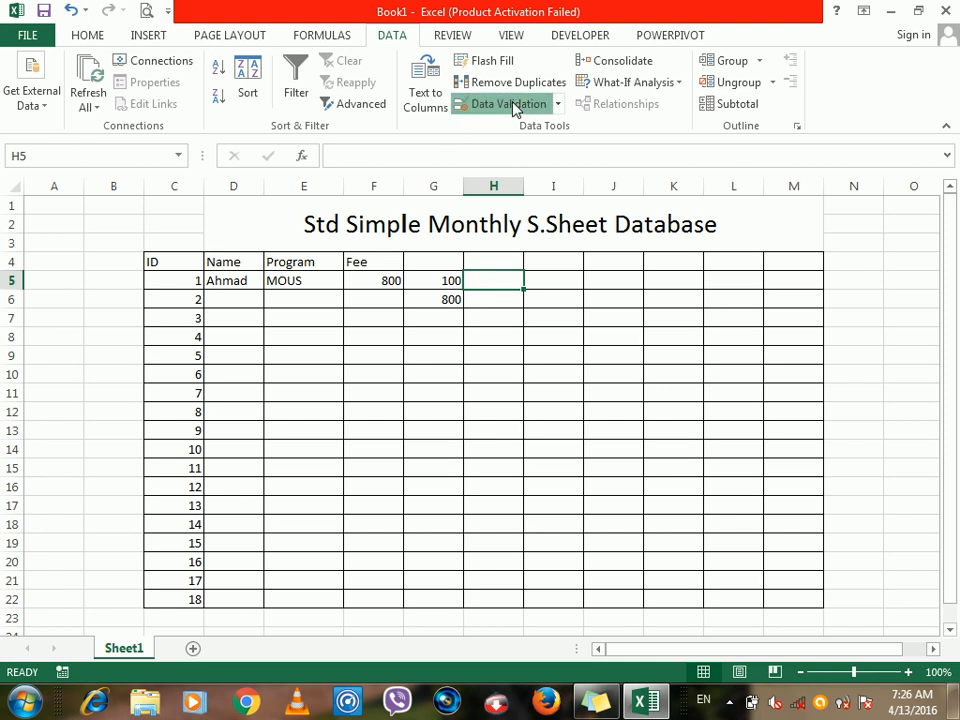
left_click(652, 243)
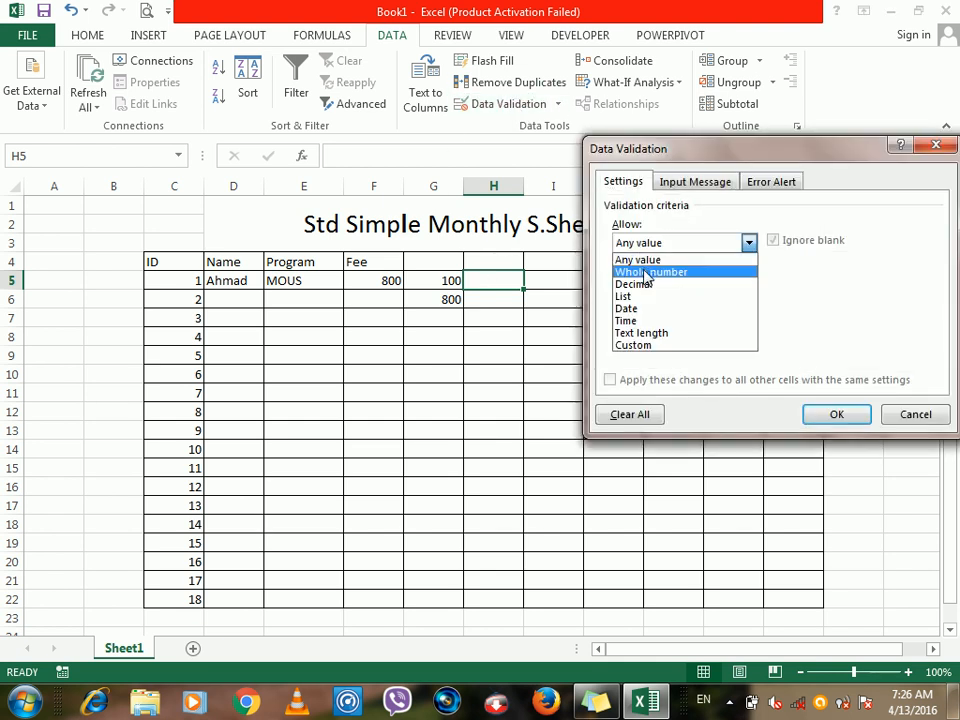
left_click(644, 272)
left_click(648, 281)
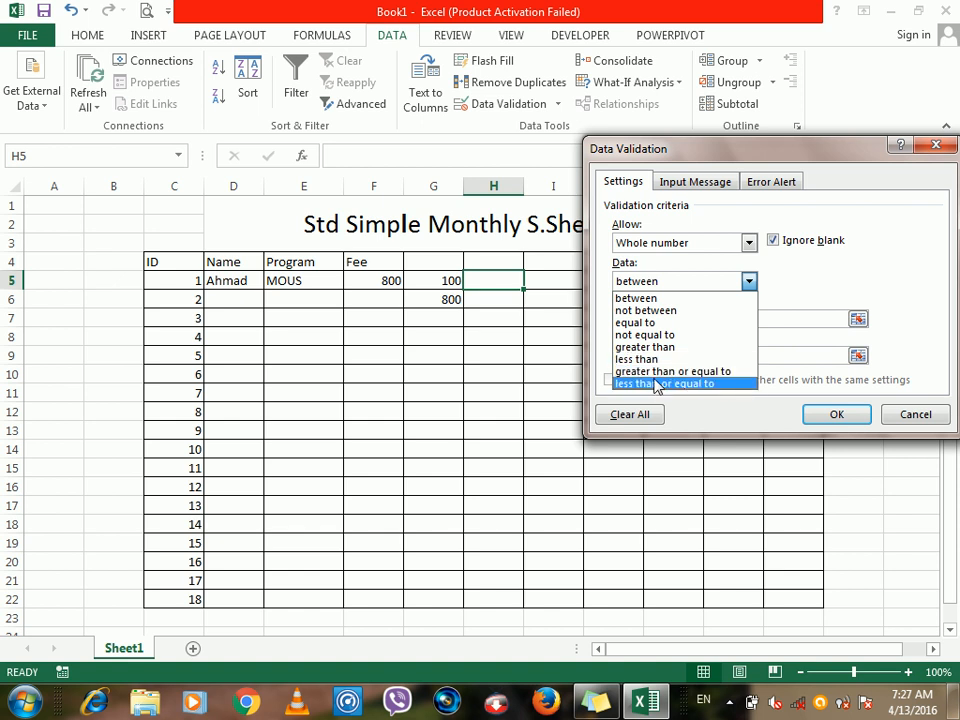
left_click(720, 163)
left_click(660, 244)
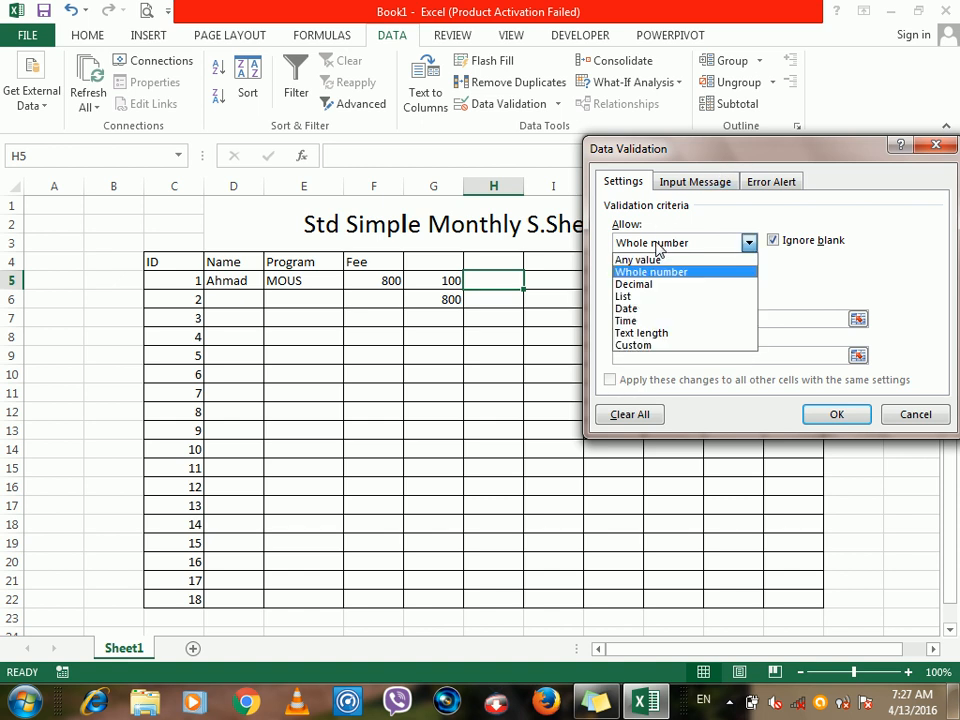
left_click(657, 250)
left_click(903, 420)
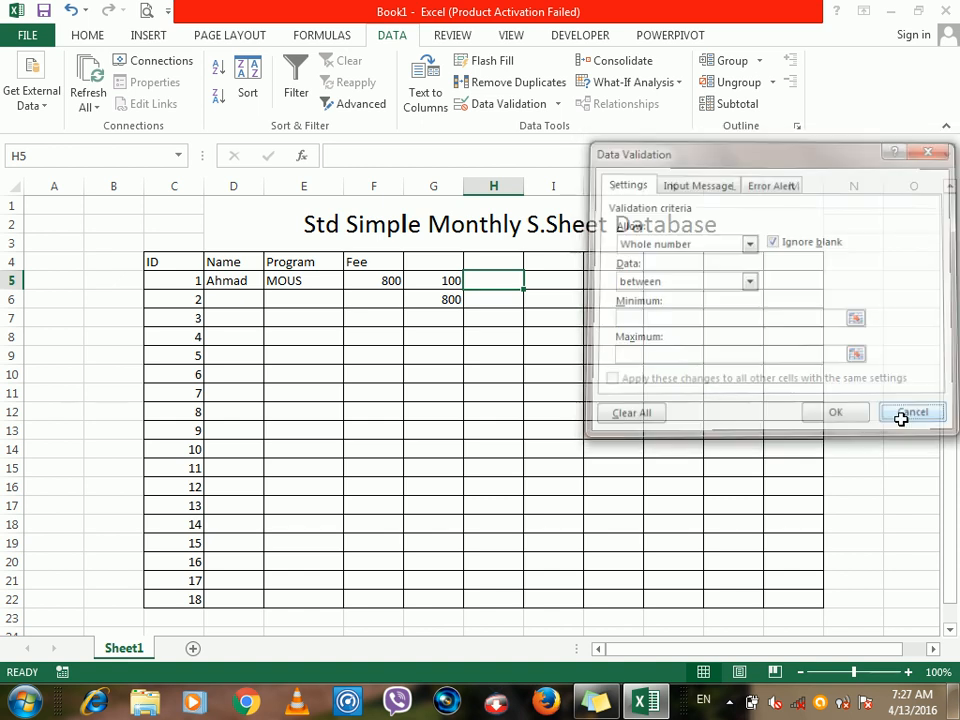
Clear all contents, formats and validation from G5:H22, keeping the range bordered like the rest of the table.
left_click_drag(439, 281, 491, 596)
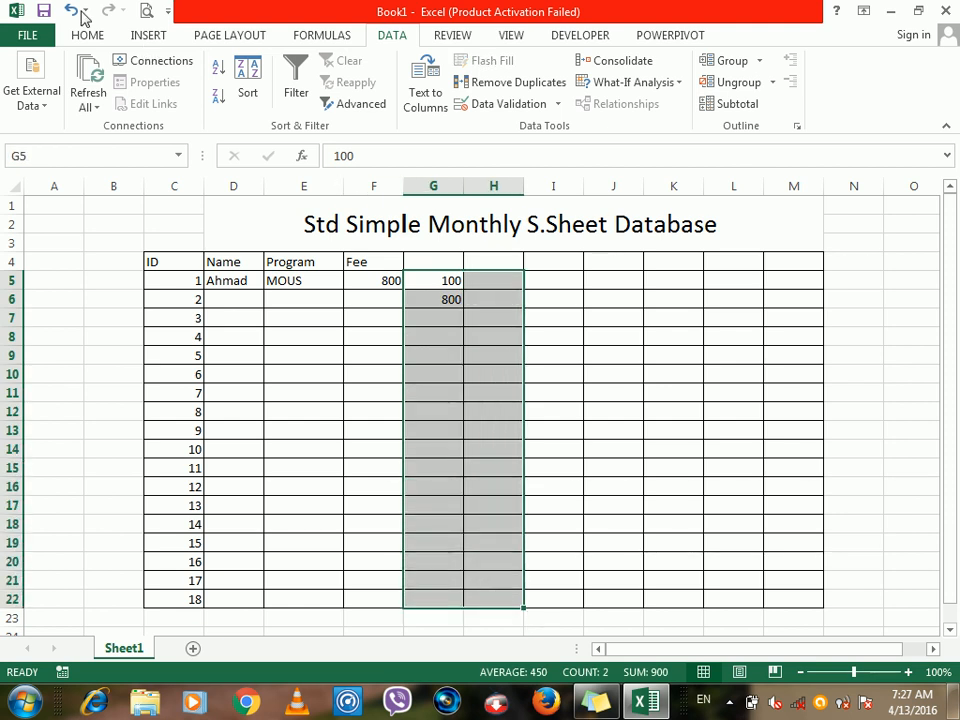
left_click(87, 37)
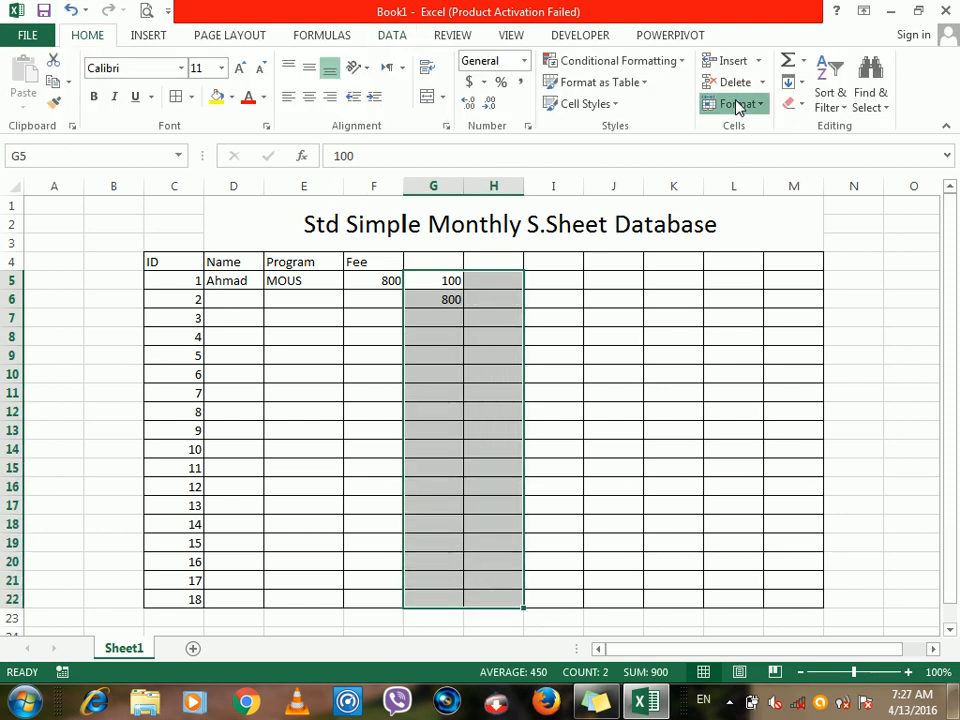
left_click(737, 104)
left_click(792, 104)
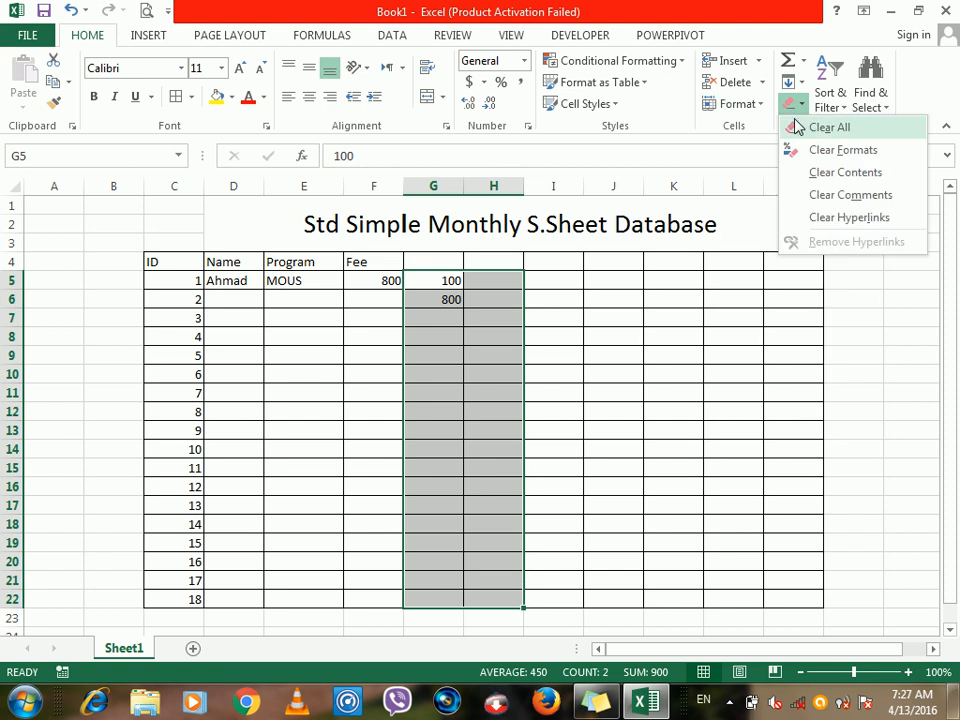
left_click(797, 125)
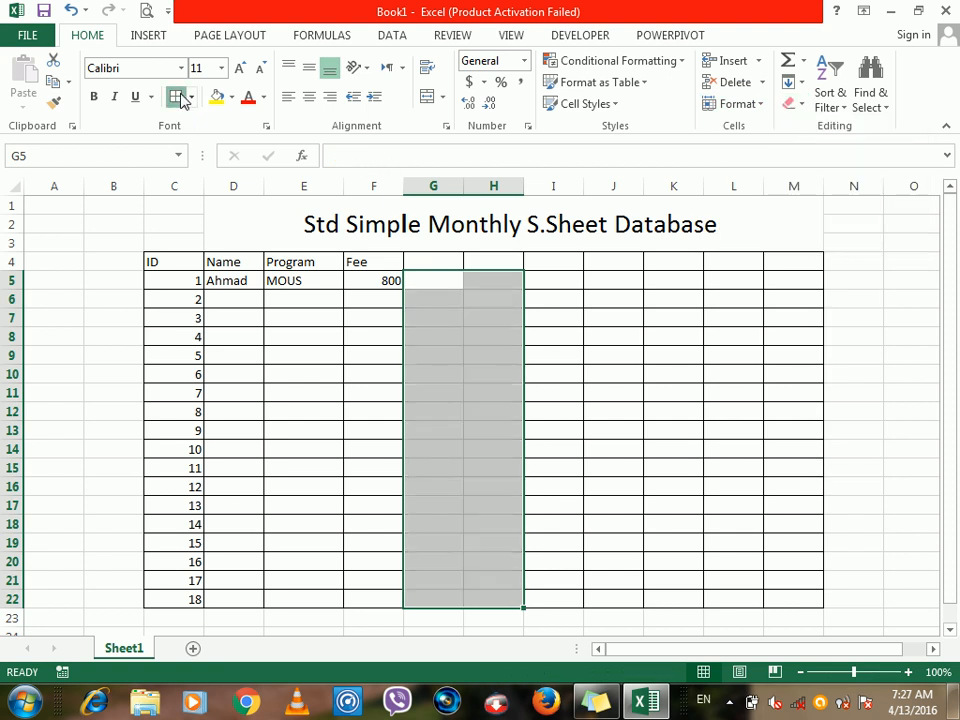
Enter the header "Salary Incre" in G4 and widen column G to fit it.
left_click_drag(431, 279, 441, 557)
left_click(441, 259)
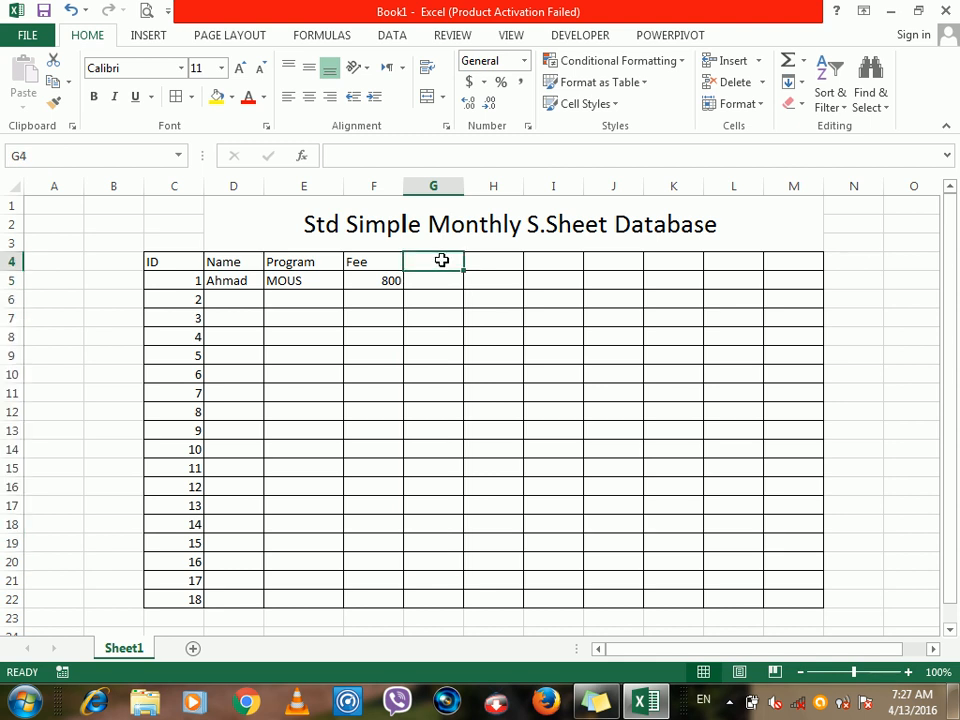
type("P")
key("BackSpace")
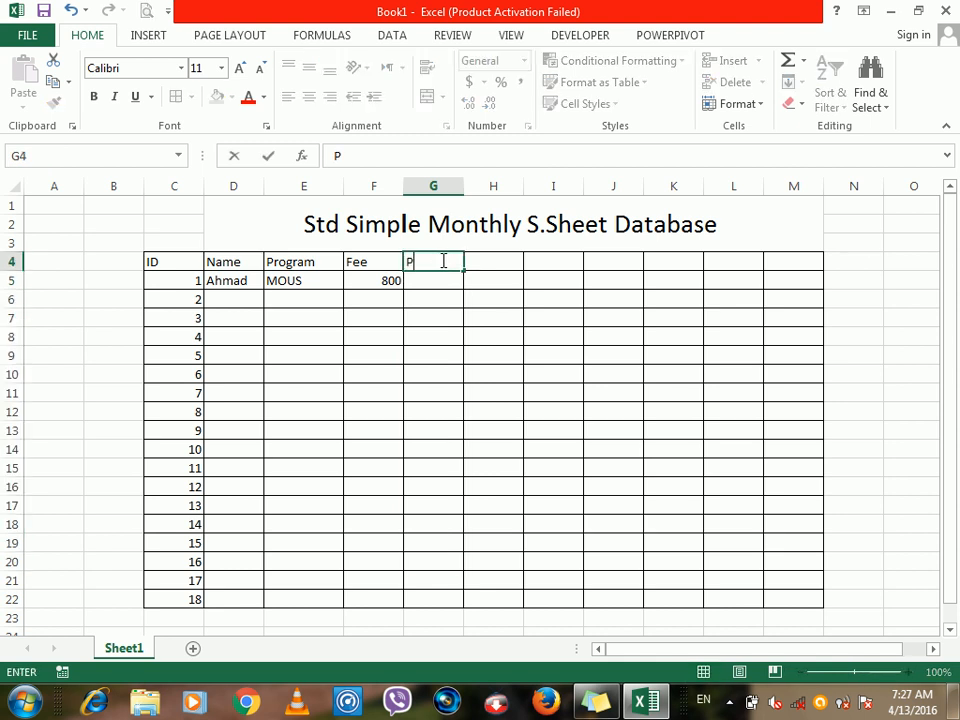
type("Salary")
key("BackSpace")
key("BackSpace")
key("BackSpace")
key("BackSpace")
key("BackSpace")
key("BackSpace")
type("Sal")
key("BackSpace")
type("lary Incre")
key("Return")
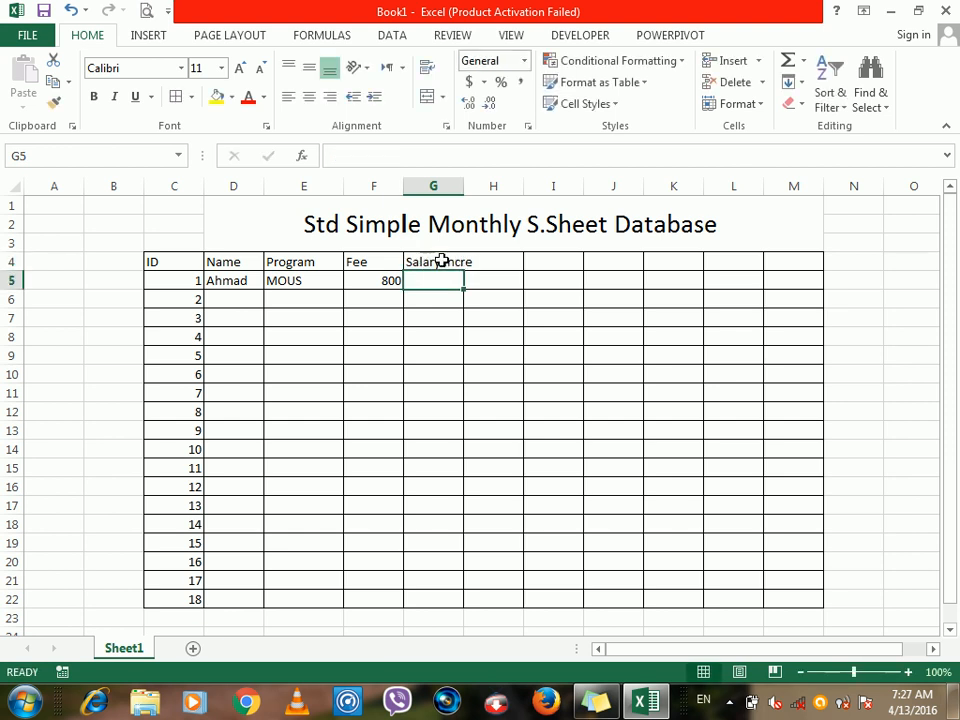
left_click_drag(465, 185, 497, 187)
Set the data validation for G5:G22 to allow a Decimal between 1,2 and 1,8, and try to apply it.
left_click_drag(448, 280, 463, 604)
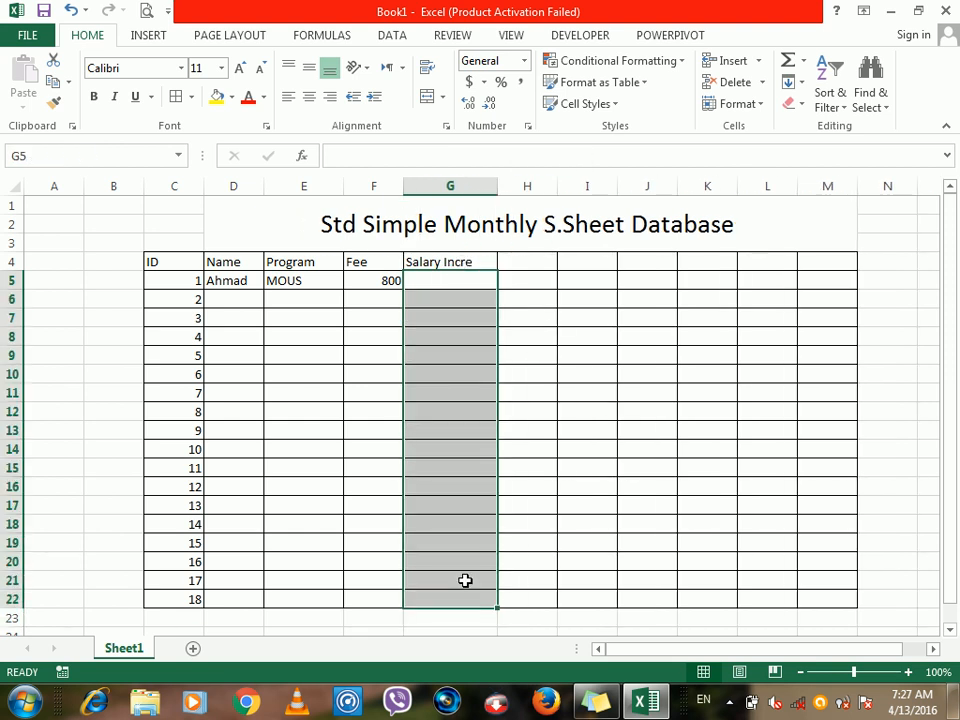
left_click(400, 38)
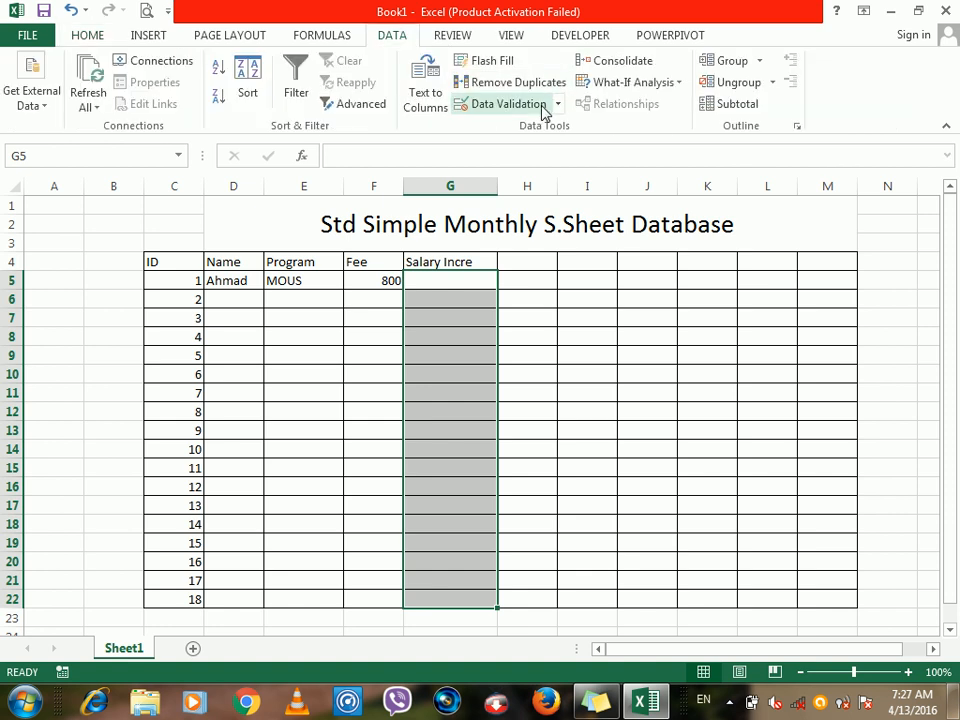
left_click(543, 106)
left_click(619, 241)
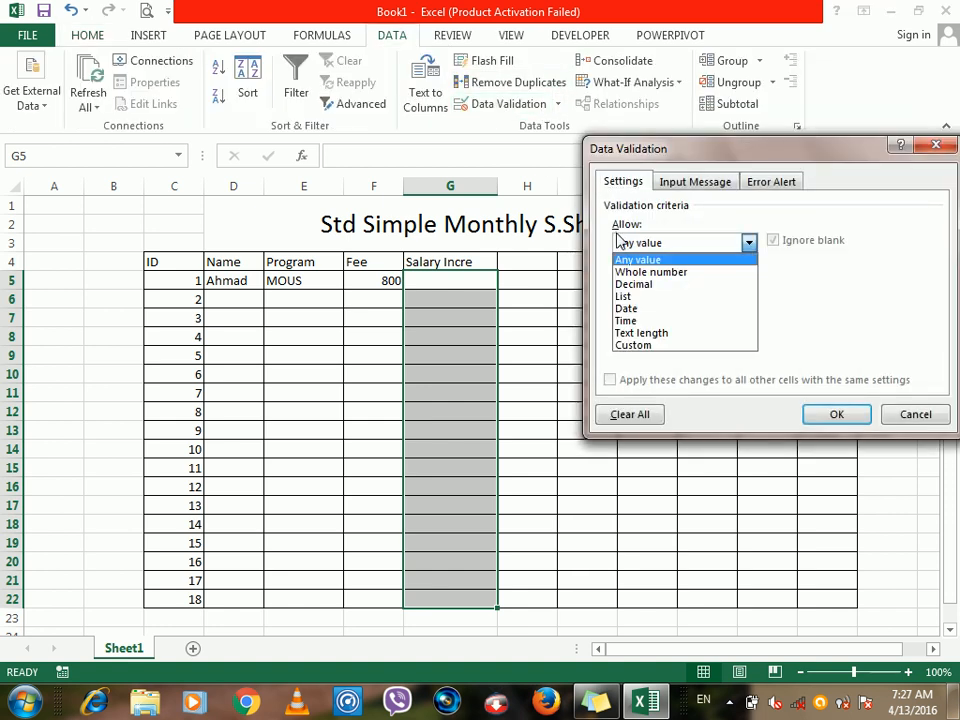
left_click(661, 287)
left_click(656, 320)
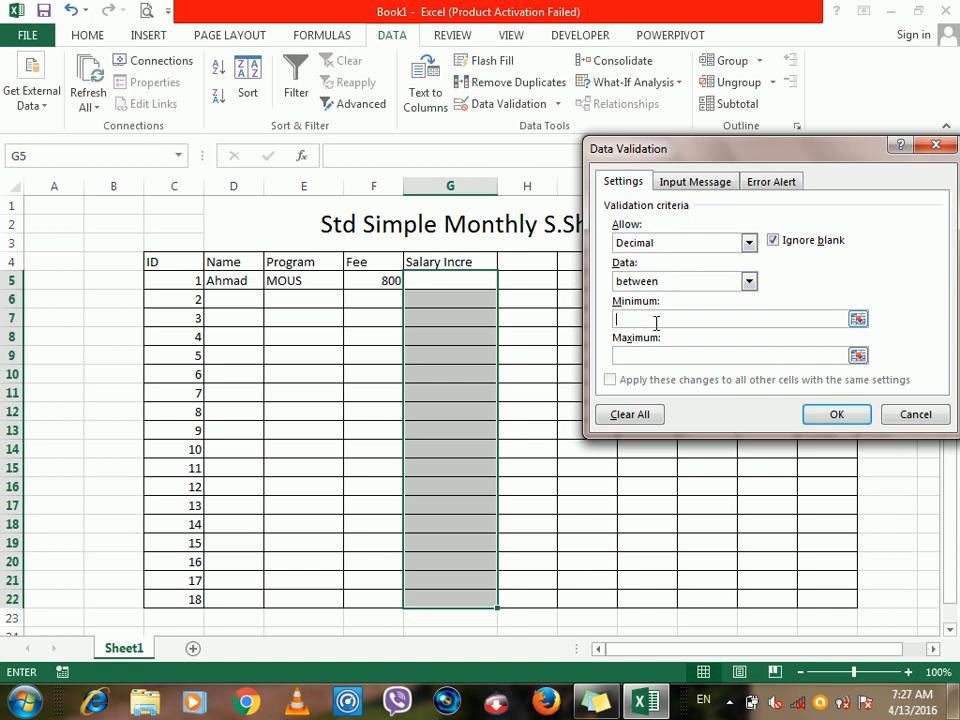
type("1,2")
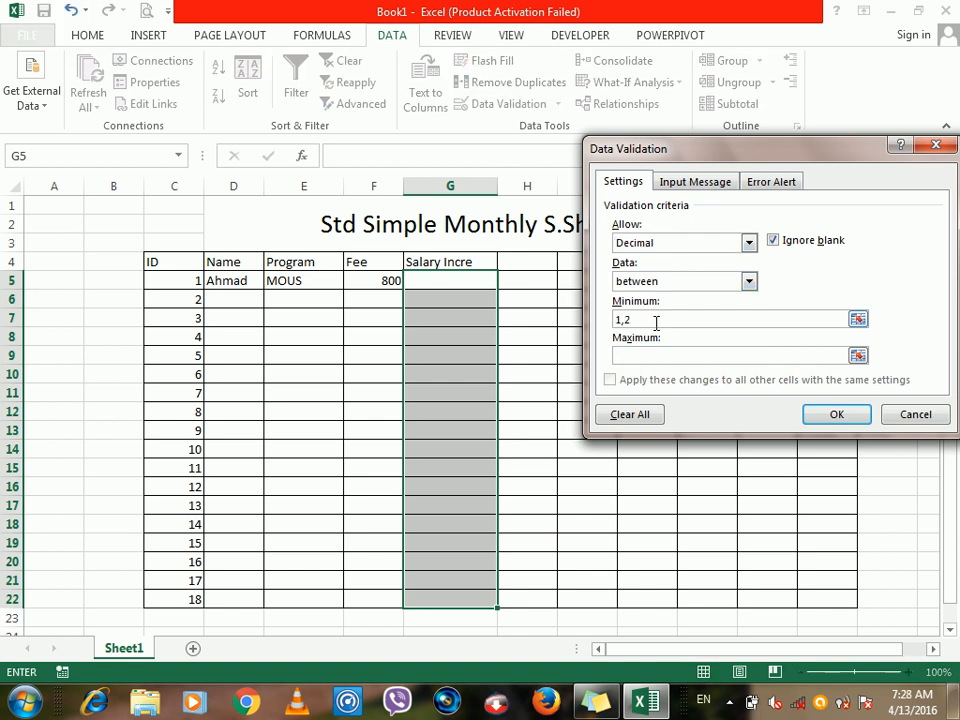
key("Tab")
type("1")
left_click(829, 414)
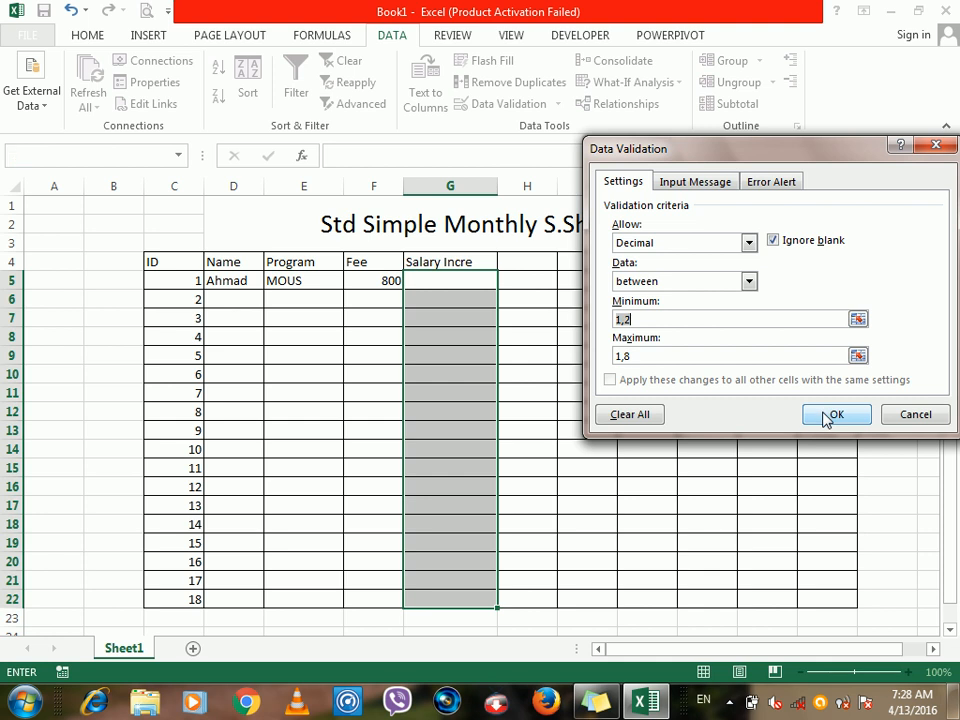
left_click(481, 389)
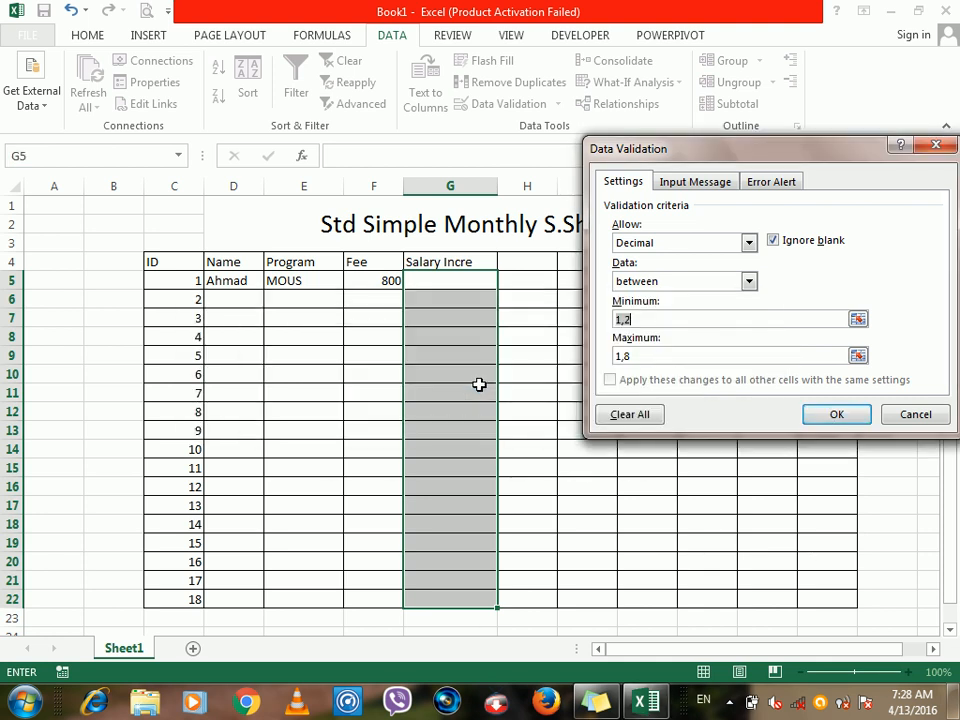
Correct the minimum and maximum limits and apply the decimal validation to G5:G22.
left_click(648, 320)
left_click_drag(651, 356, 526, 360)
type("1")
left_click(840, 414)
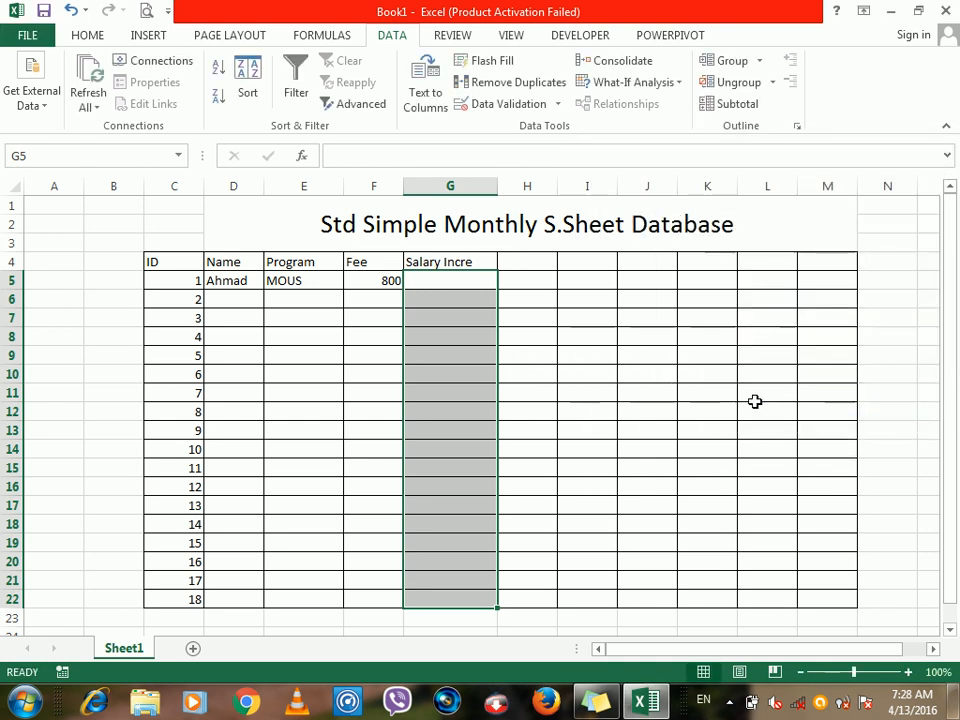
Test the decimal limits by entering 1.2 in G5 and 1.4 in G6.
left_click(465, 285)
type("1.2")
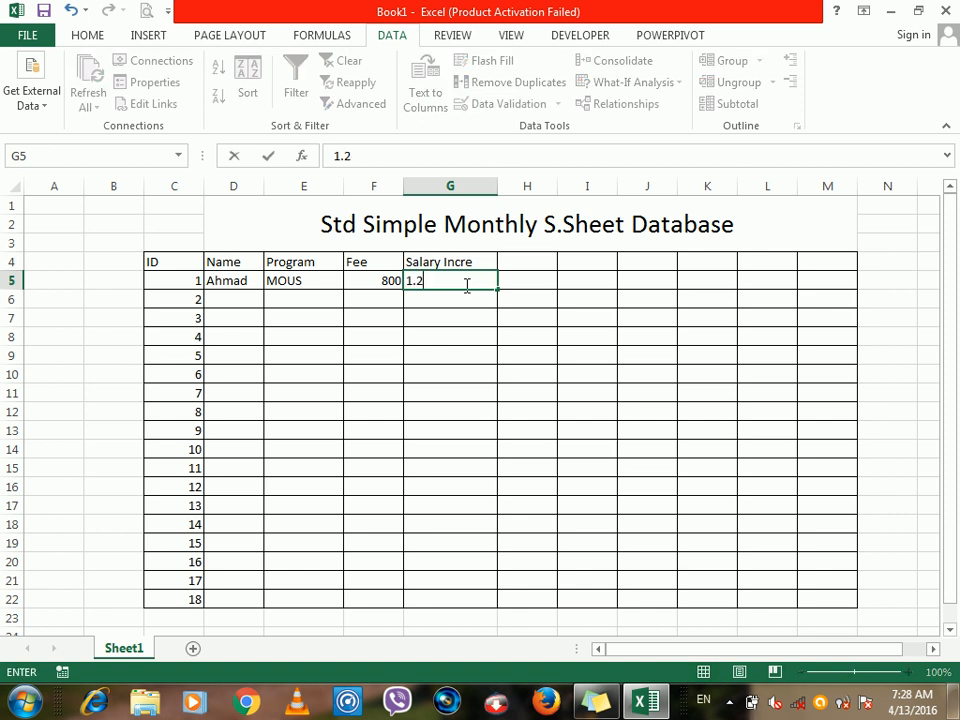
key("Return")
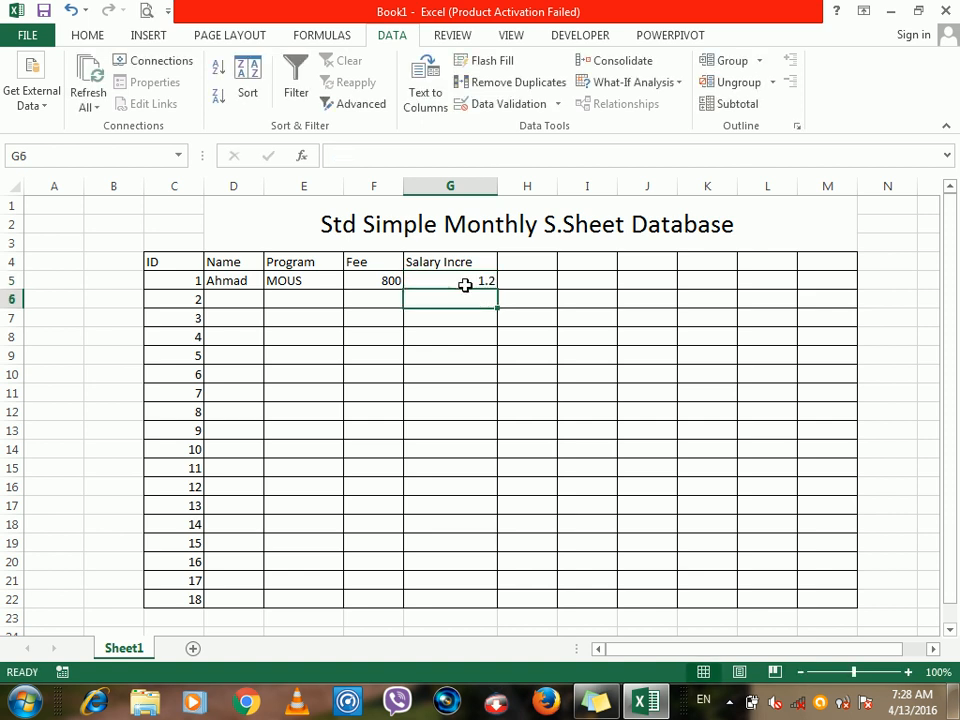
type("1.4")
key("Return")
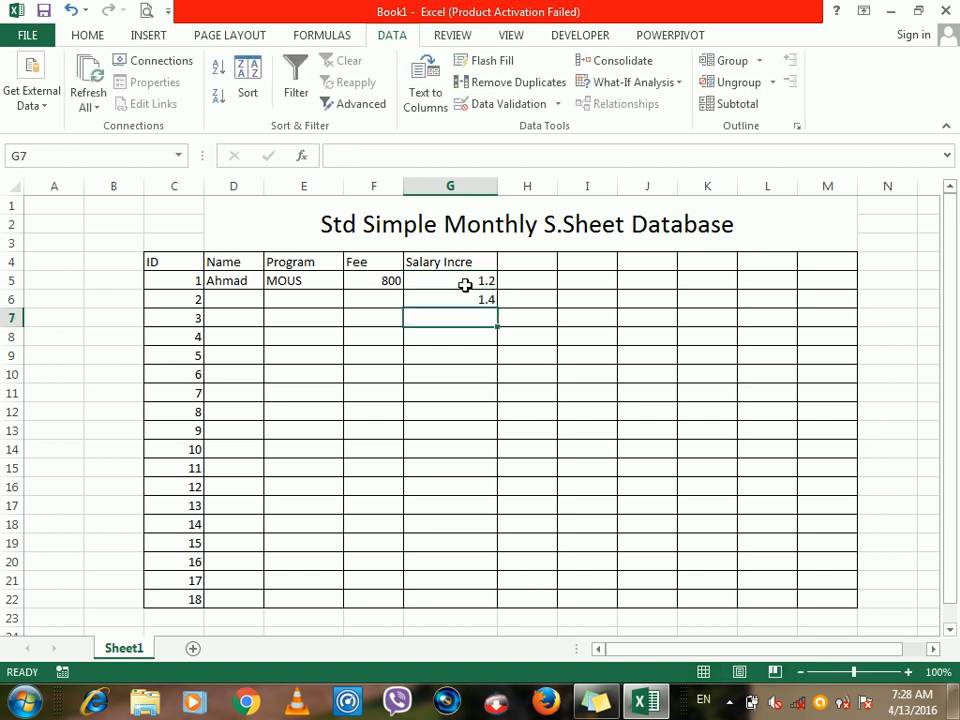
Test the decimal limits in G7 by trying 1.0 and replacing it with 1.6.
type("1.")
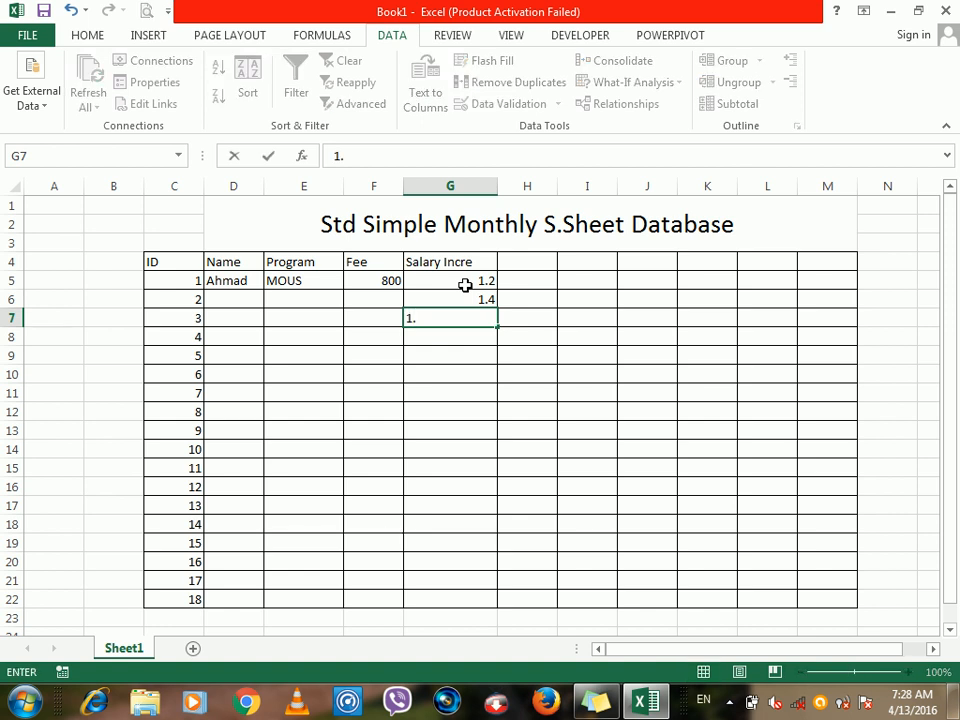
type("0")
key("Return")
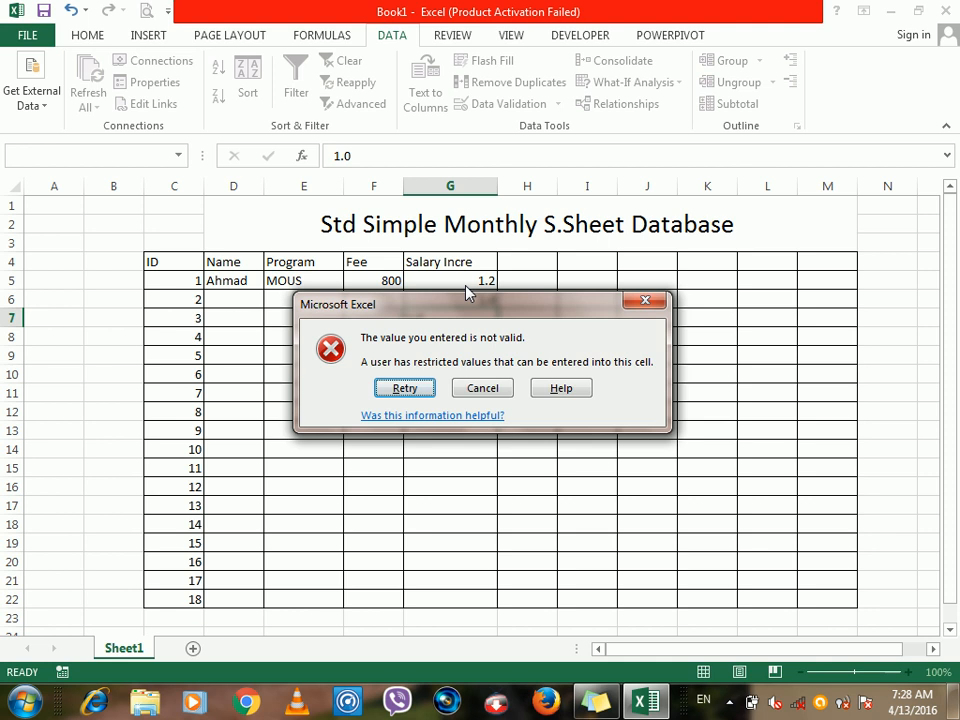
key("Return")
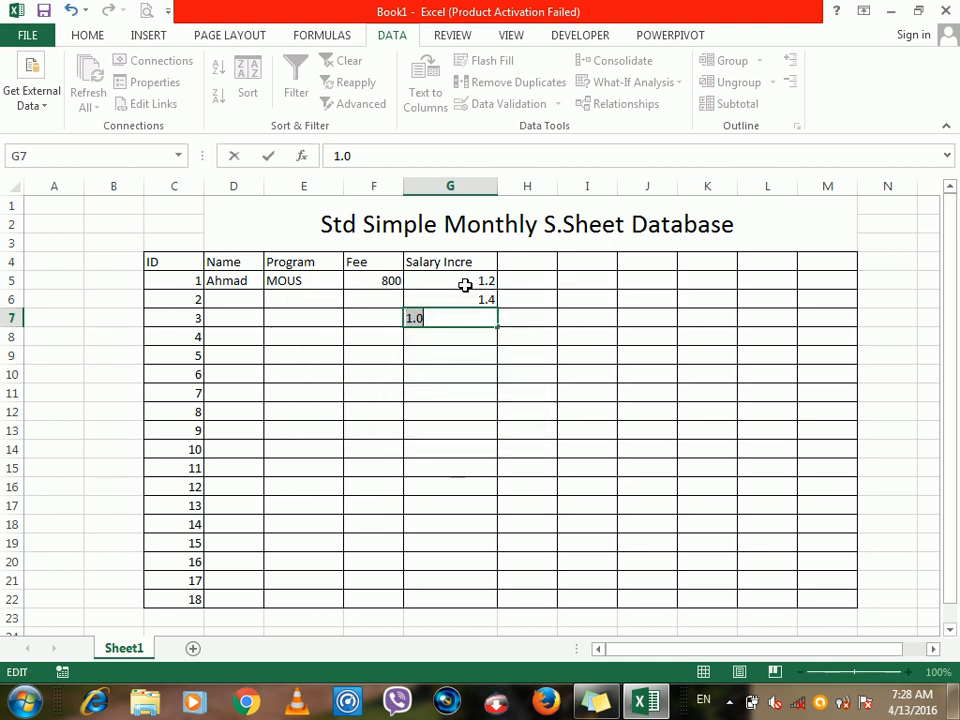
key("BackSpace")
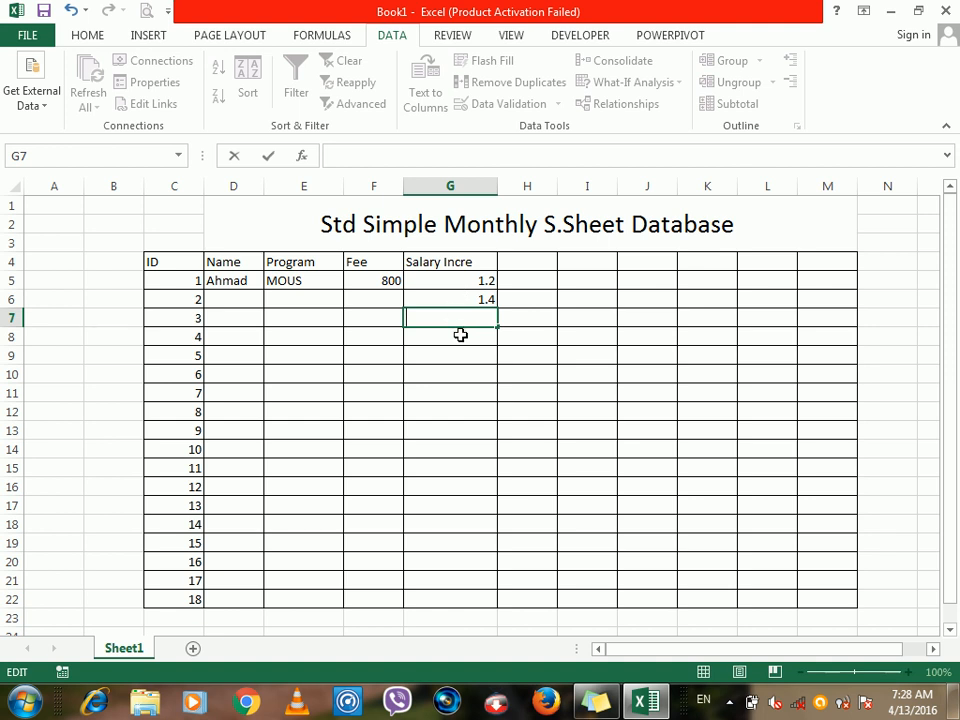
type(".6")
key("Return")
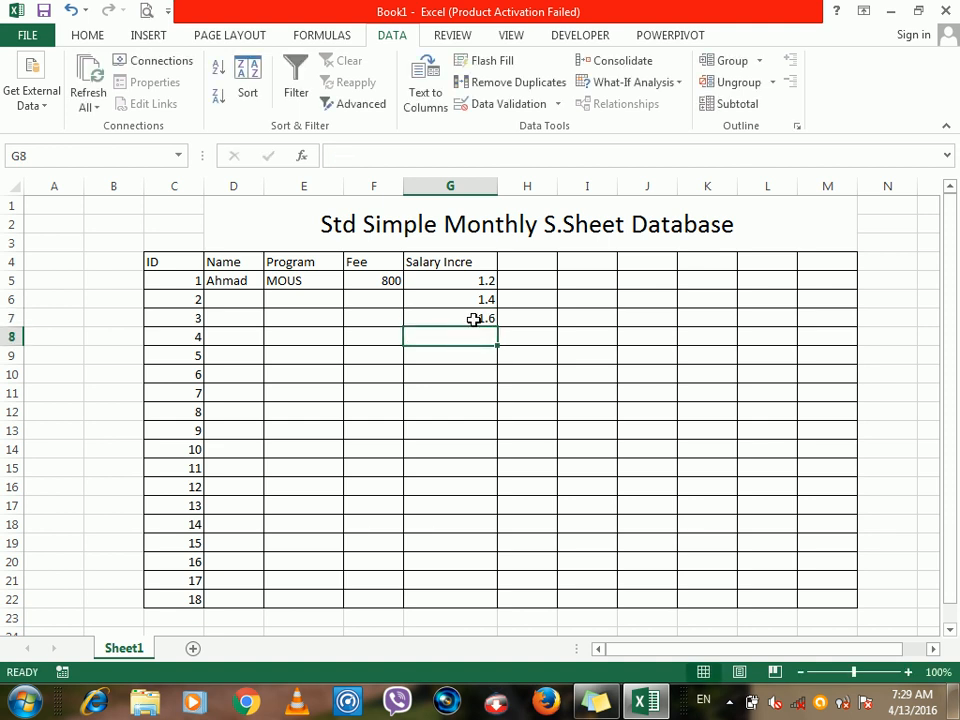
Review the comparison conditions and allowed data types in the data validation settings of G5:G22.
left_click_drag(474, 281, 448, 600)
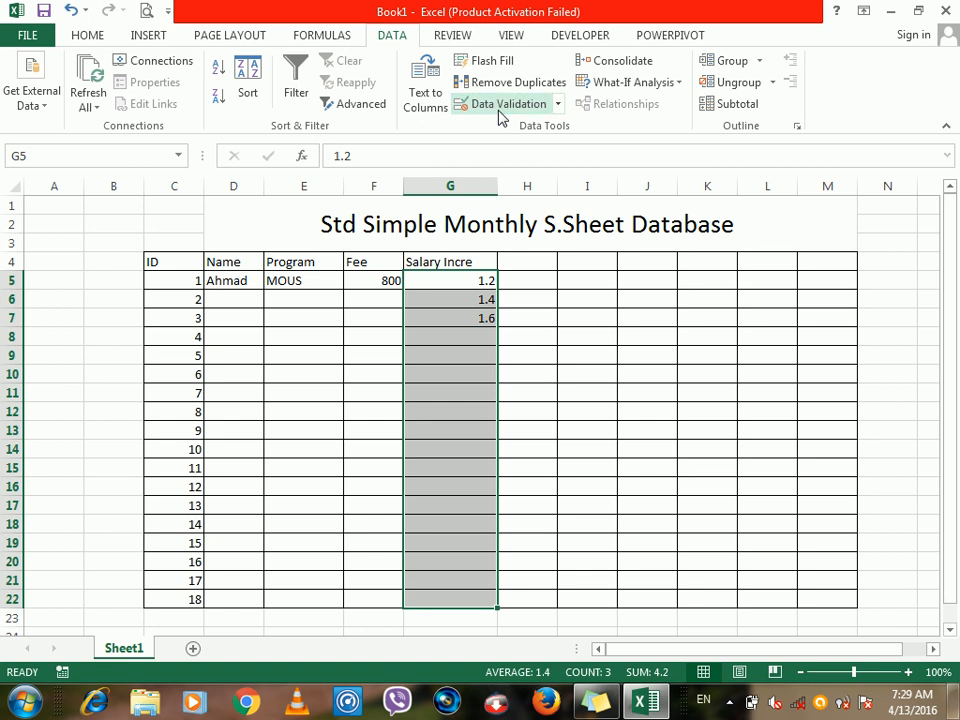
left_click(499, 106)
left_click(668, 282)
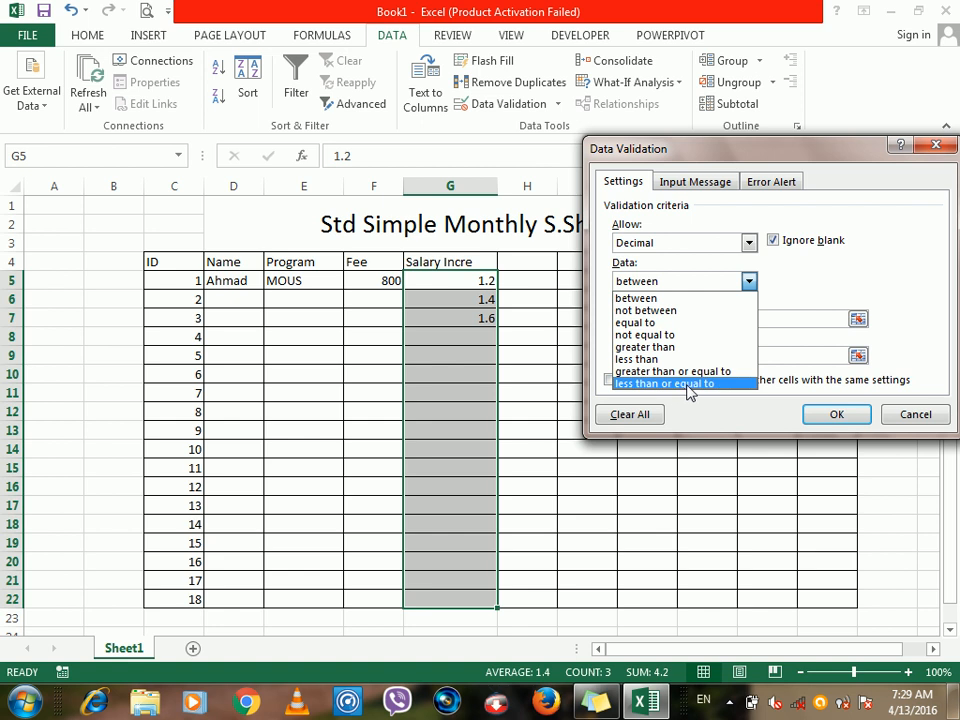
left_click(640, 250)
left_click(640, 250)
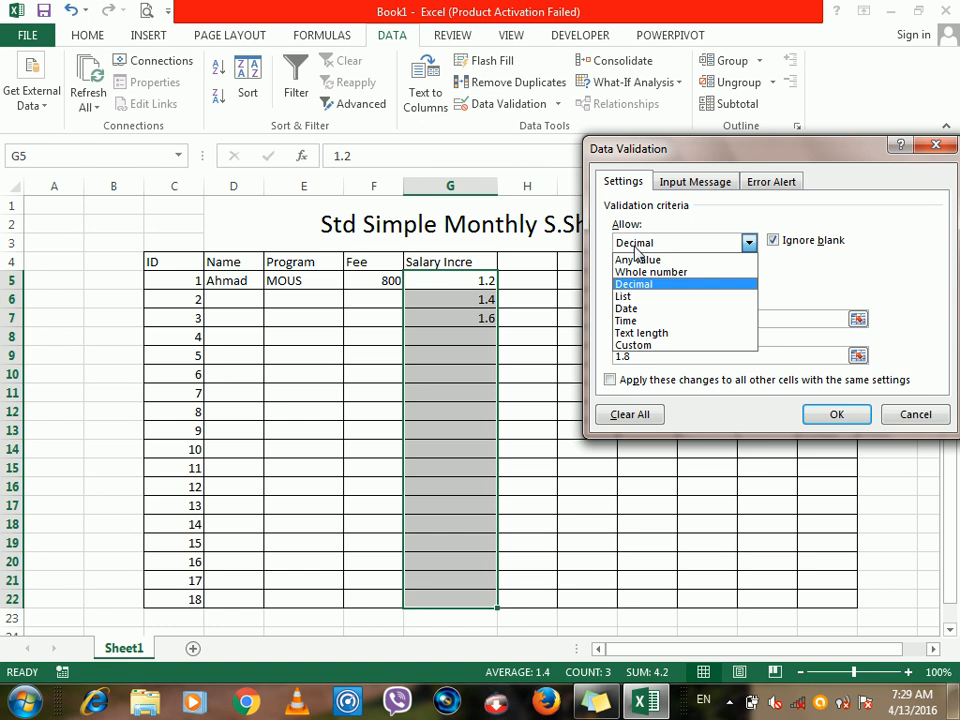
left_click(893, 326)
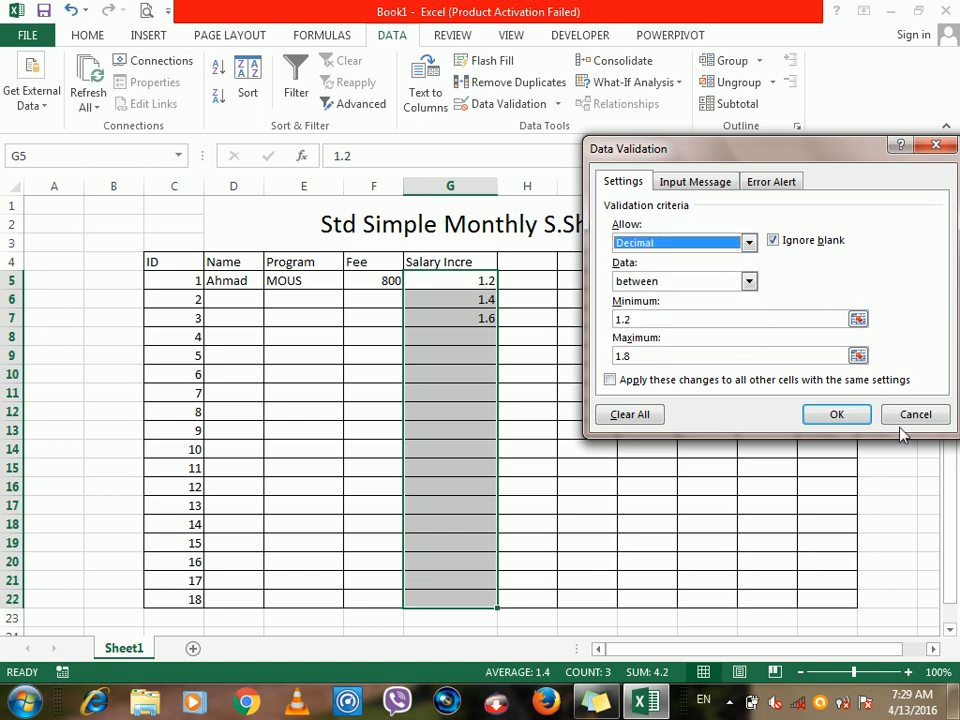
left_click(836, 414)
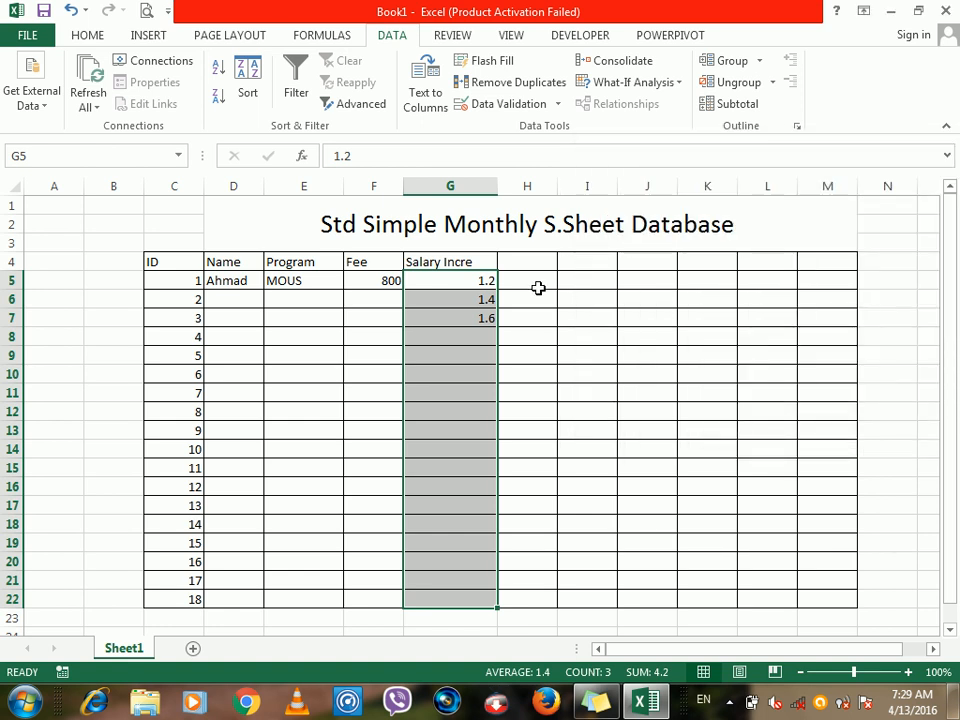
Enter the header "Date" in H4 and the current date 4/13/2016 in H5, and widen column H.
left_click(515, 261)
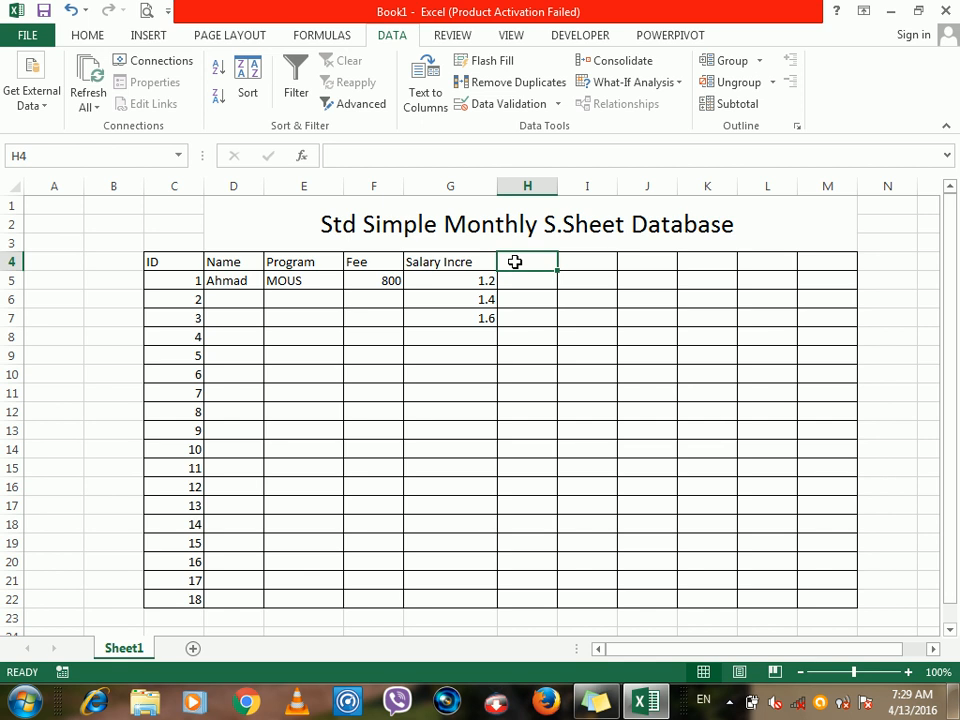
type("Date")
key("Return")
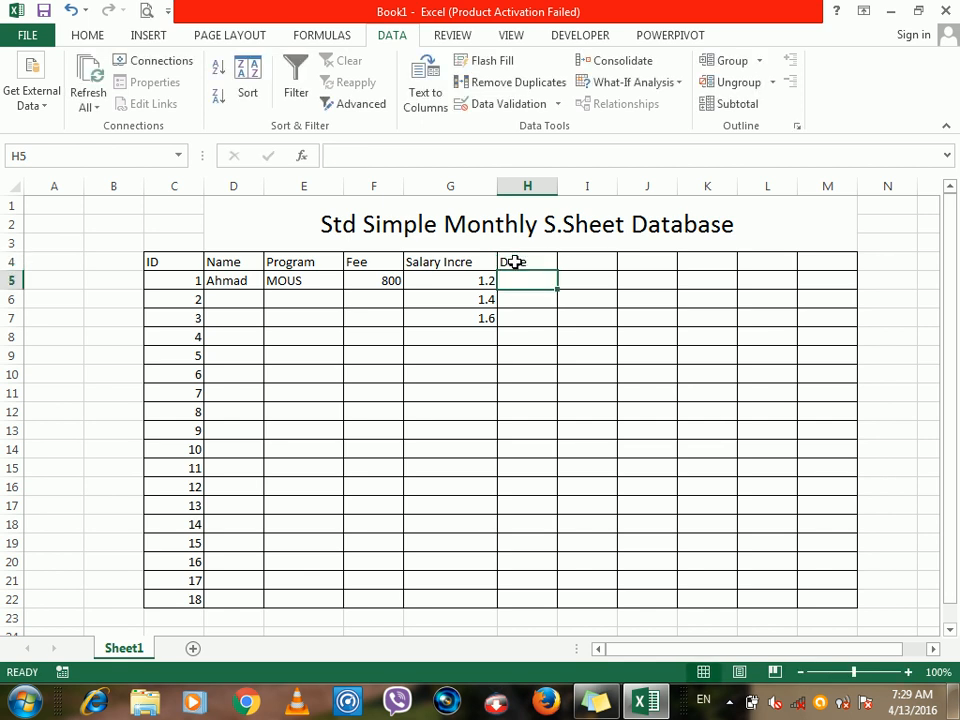
key("ctrl+semicolon")
key("Return")
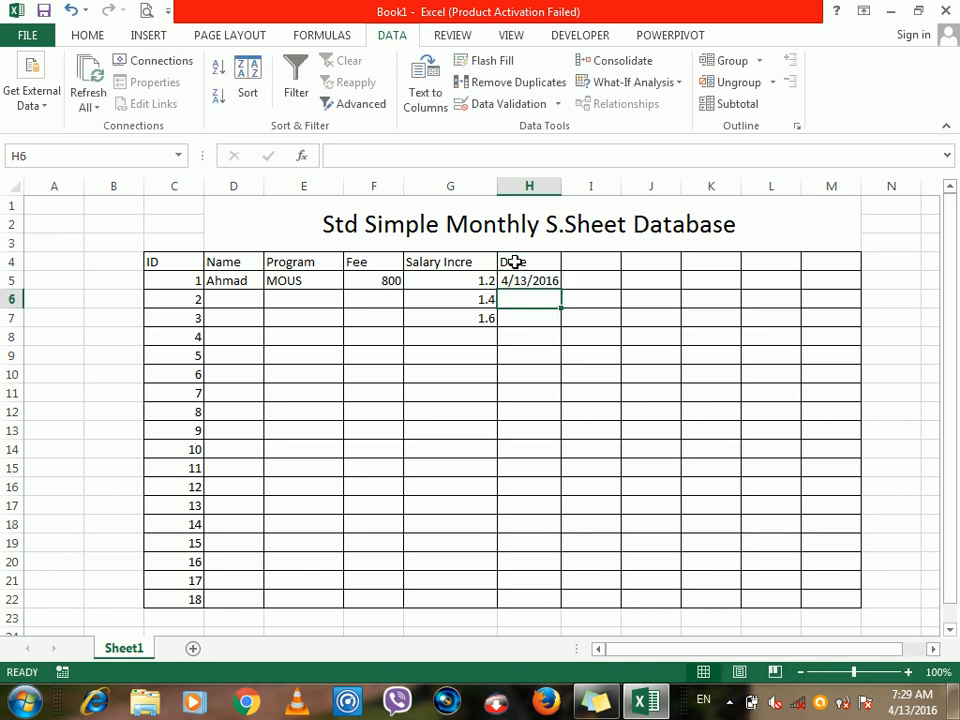
left_click_drag(561, 185, 600, 185)
Clear the date in H5 and apply data validation to H5:H22 allowing a Date between 01/01/2016 and 1/1/2017.
left_click(557, 280)
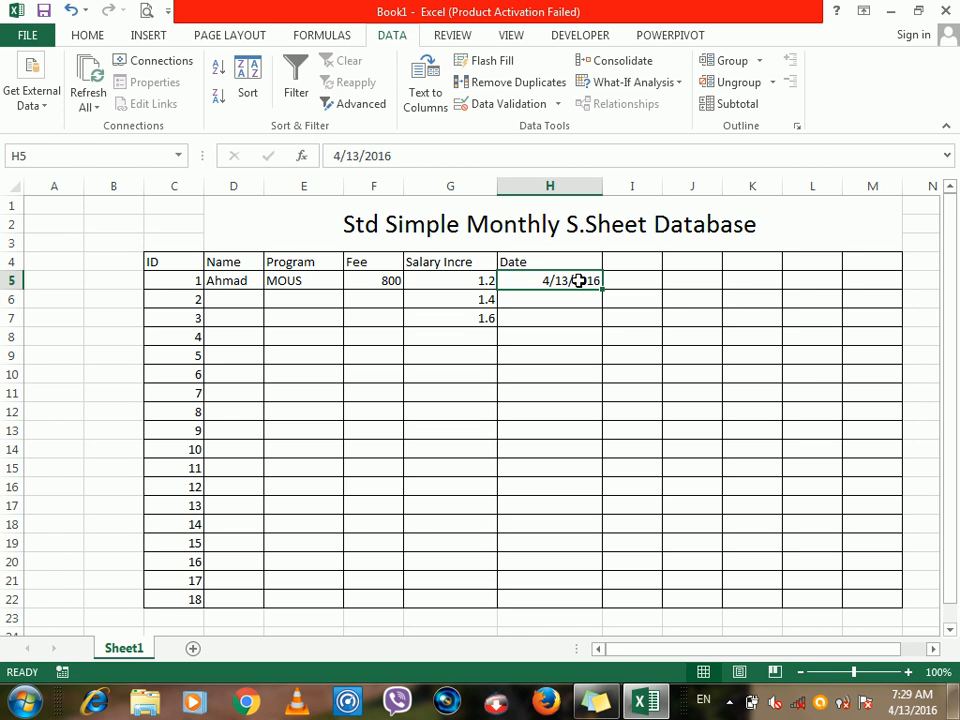
key("Delete")
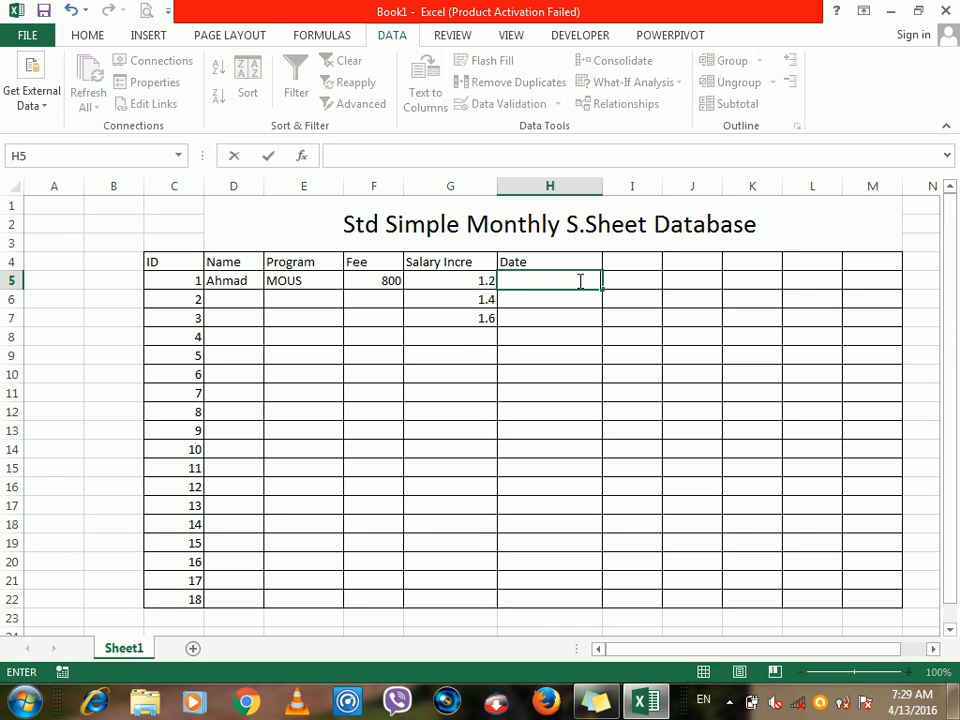
left_click_drag(579, 281, 560, 596)
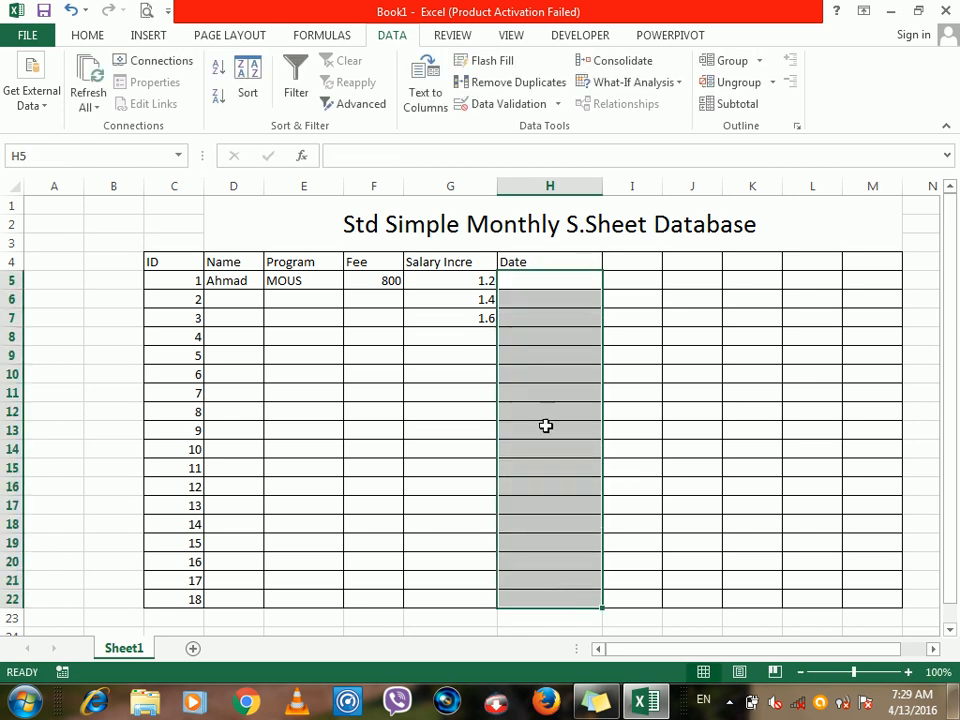
left_click(507, 103)
left_click(645, 246)
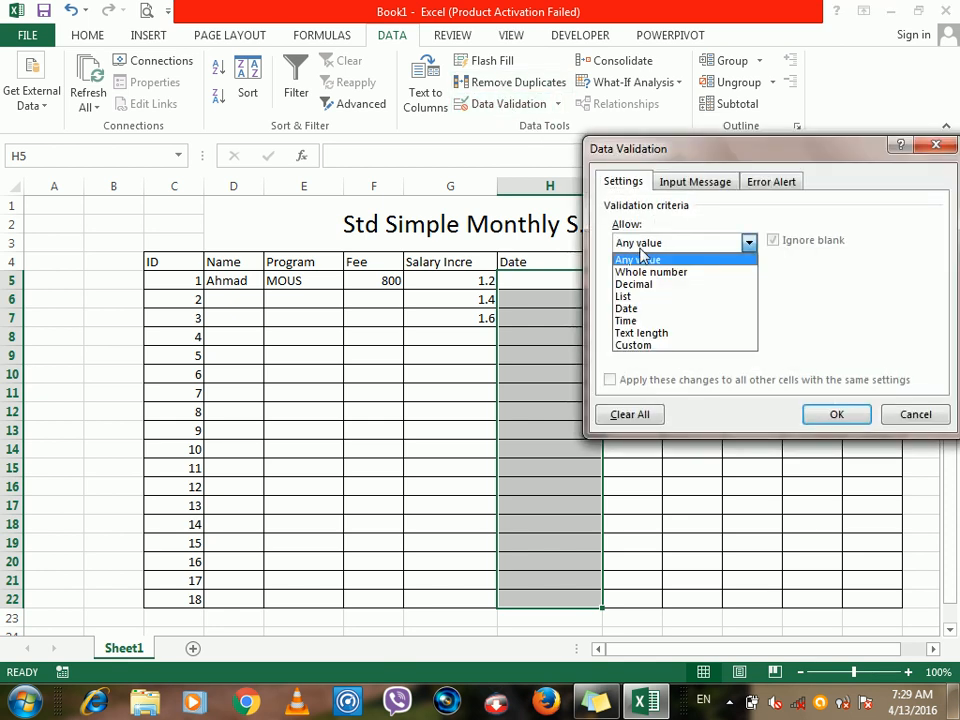
left_click(628, 309)
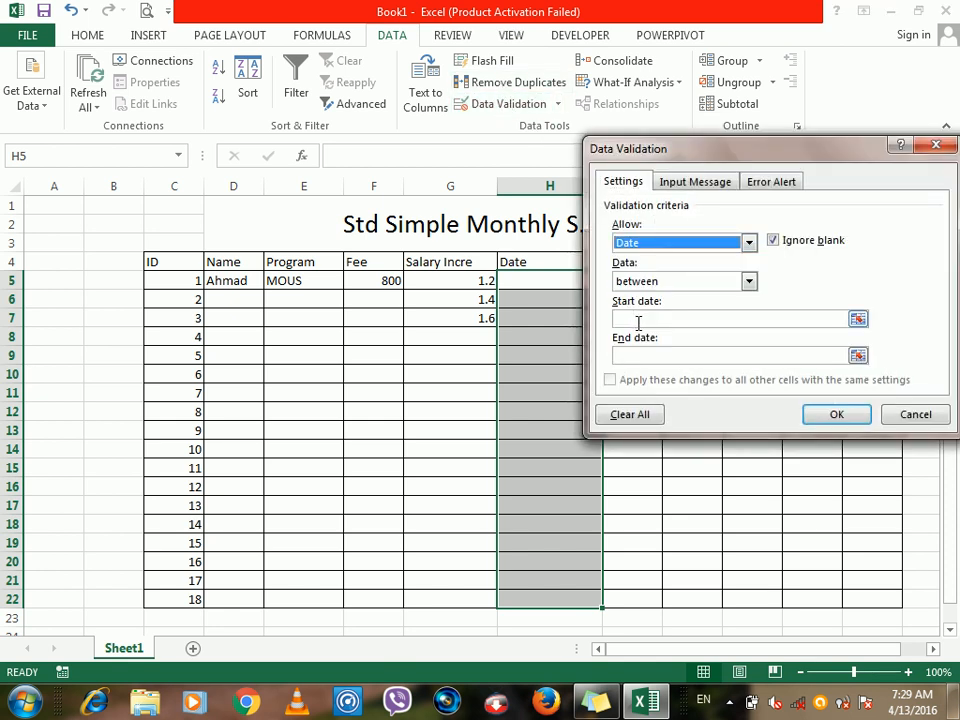
left_click(638, 321)
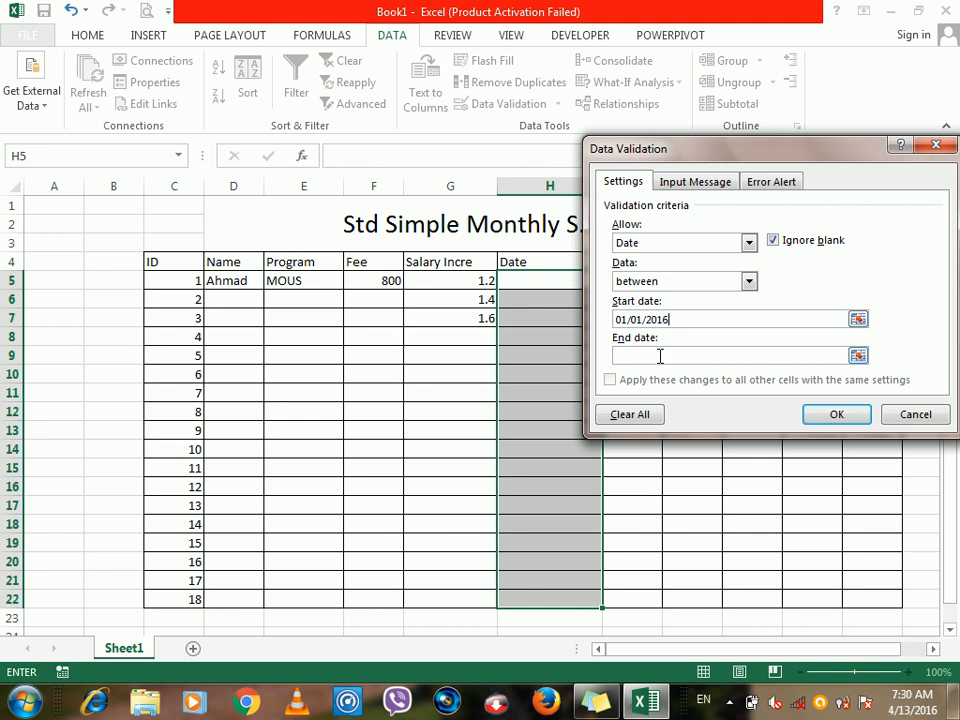
type("0")
left_click(680, 186)
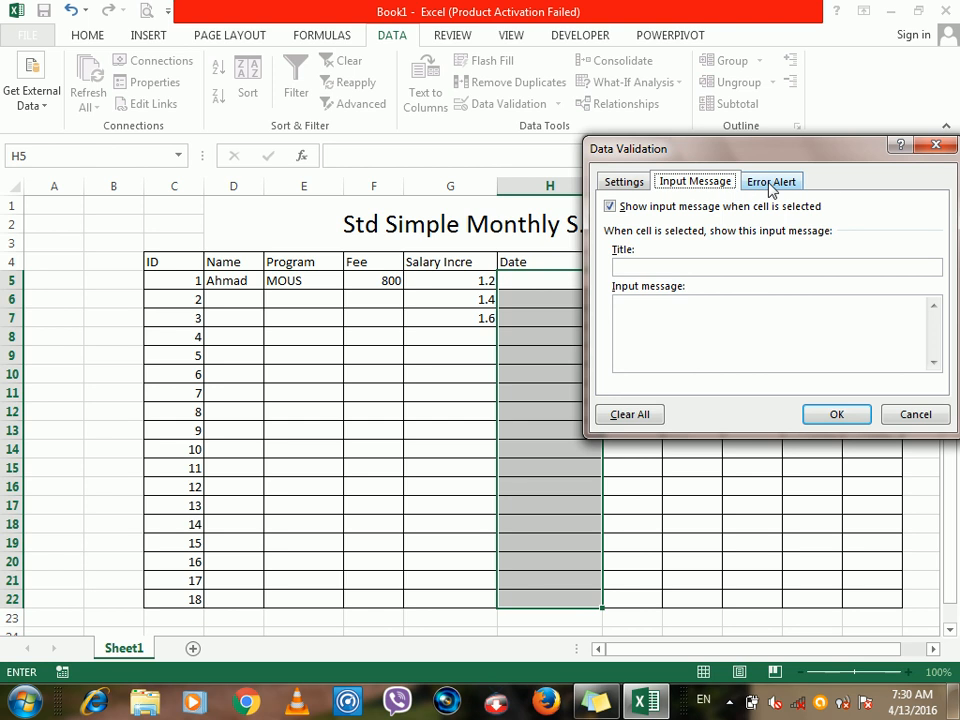
left_click(772, 186)
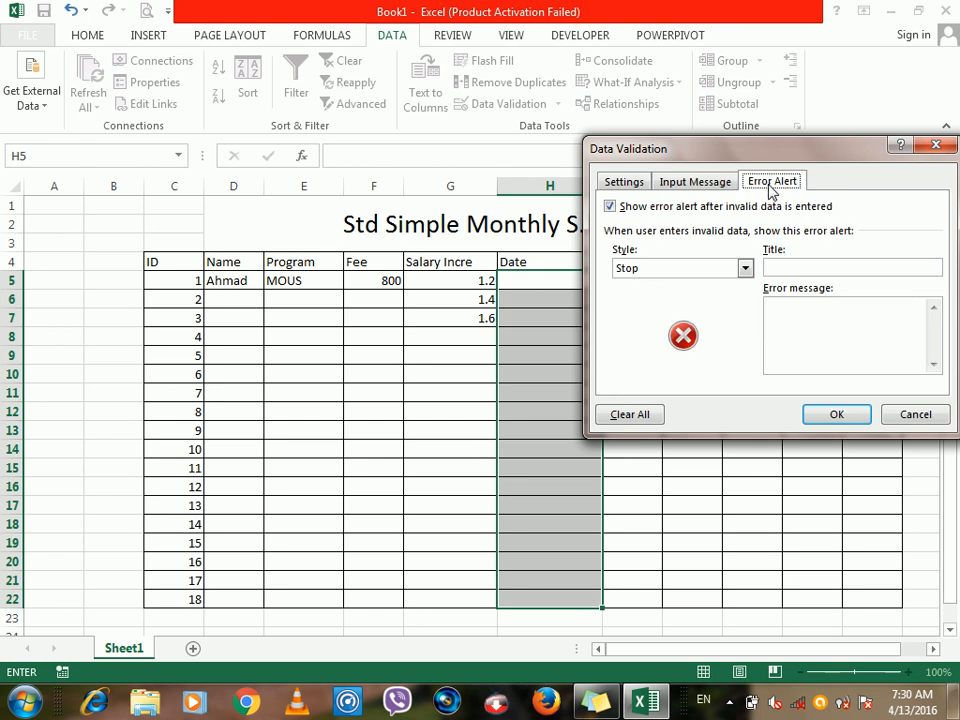
left_click(648, 182)
left_click(833, 414)
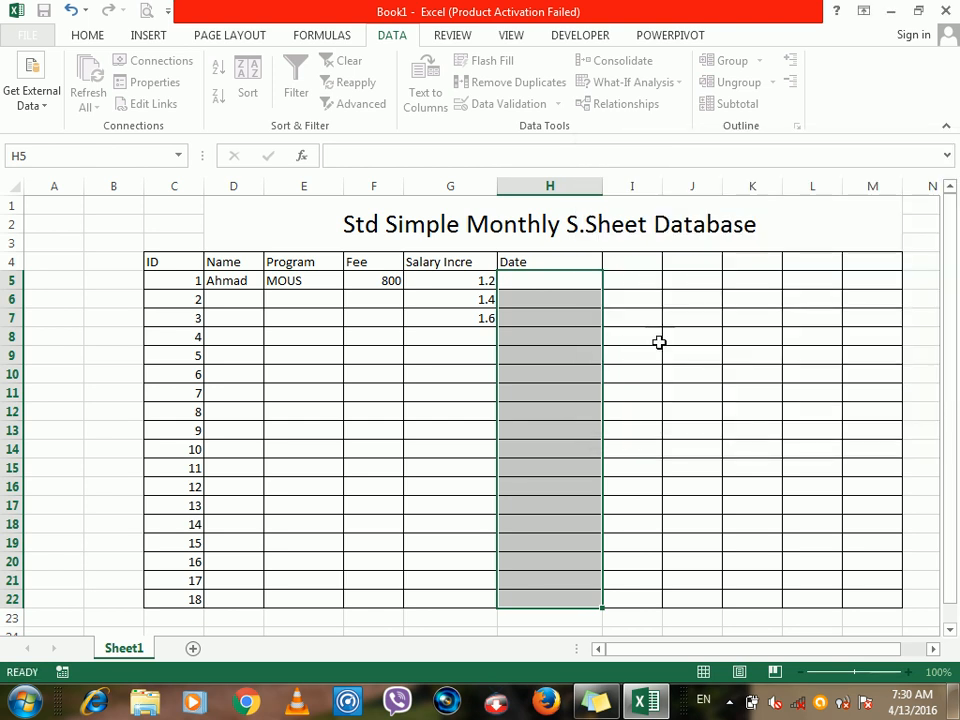
Test the date limits by entering the current date 4/13/2016 in H5 and trying 09/09/2018 in H6.
left_click(550, 280)
key("ctrl+semicolon")
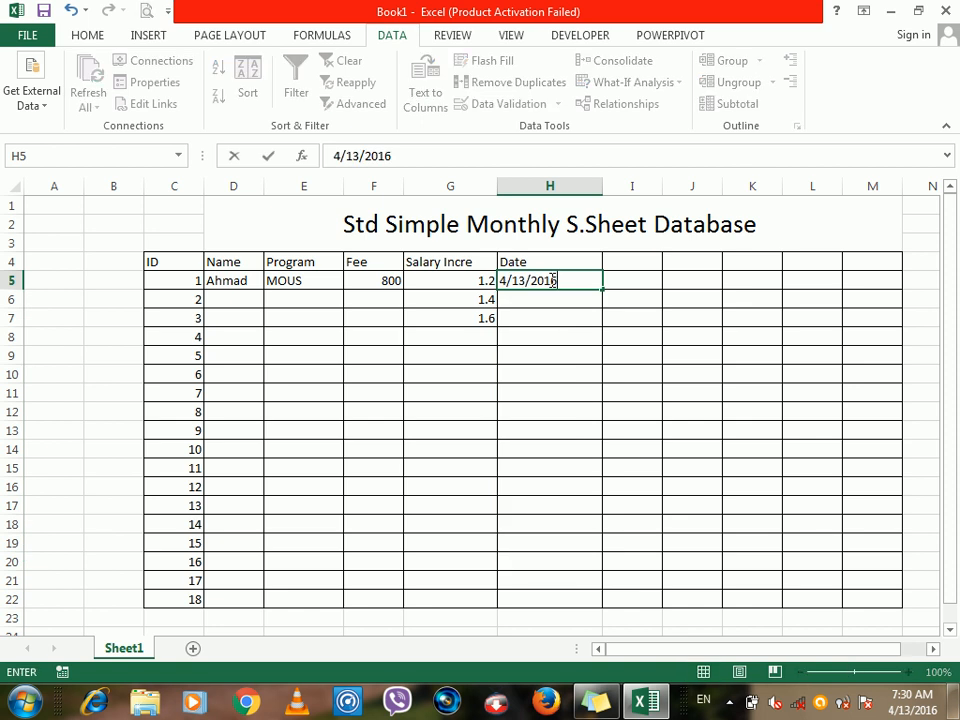
key("Return")
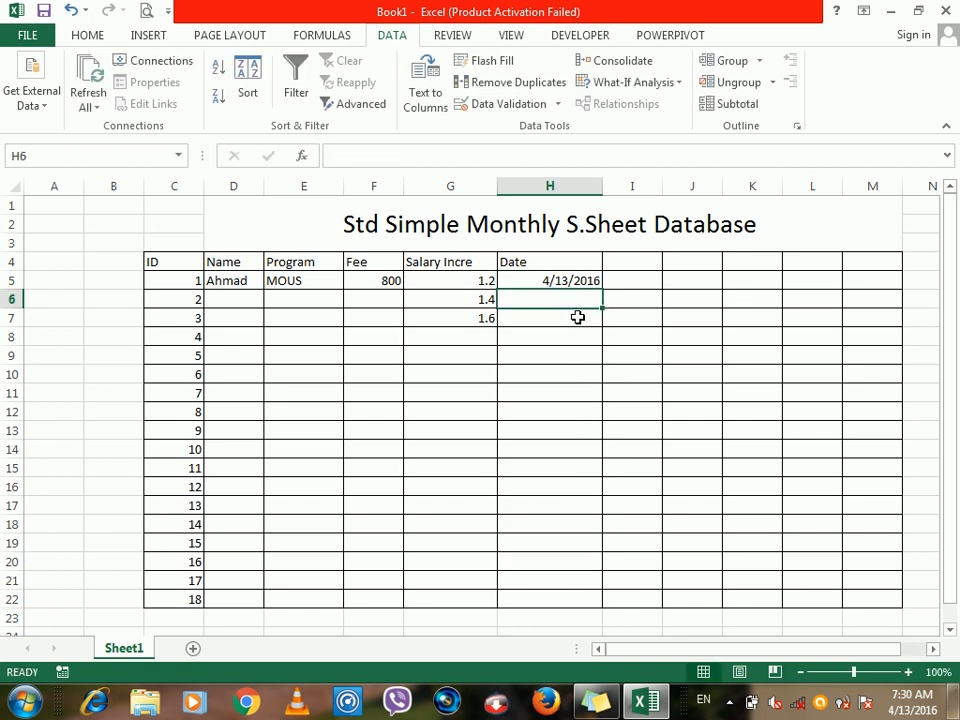
type("09/0")
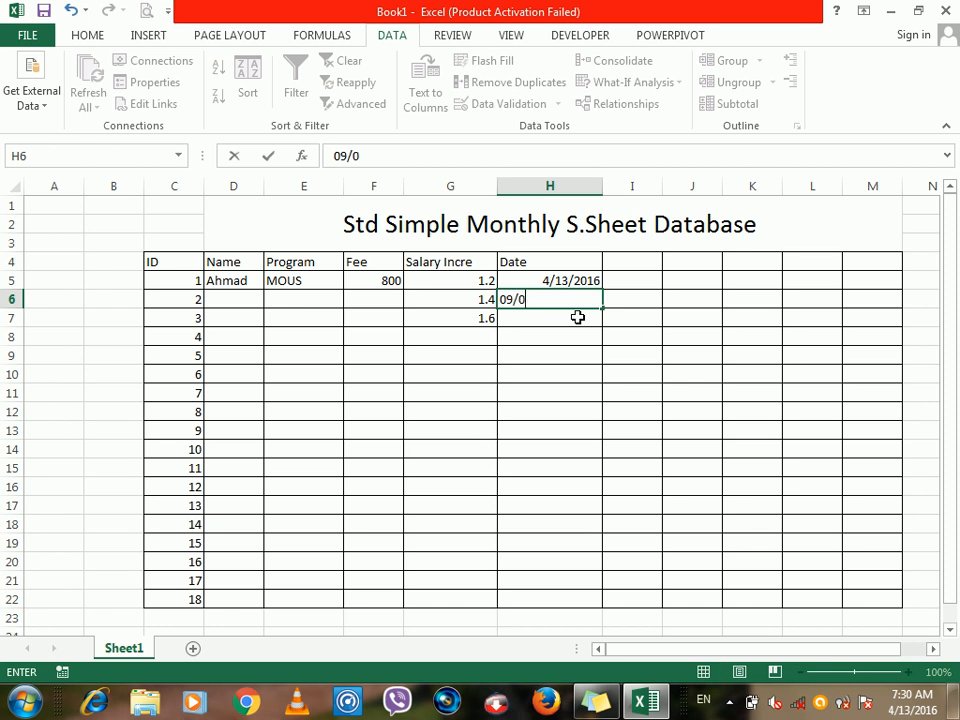
type("9/2018")
key("Return")
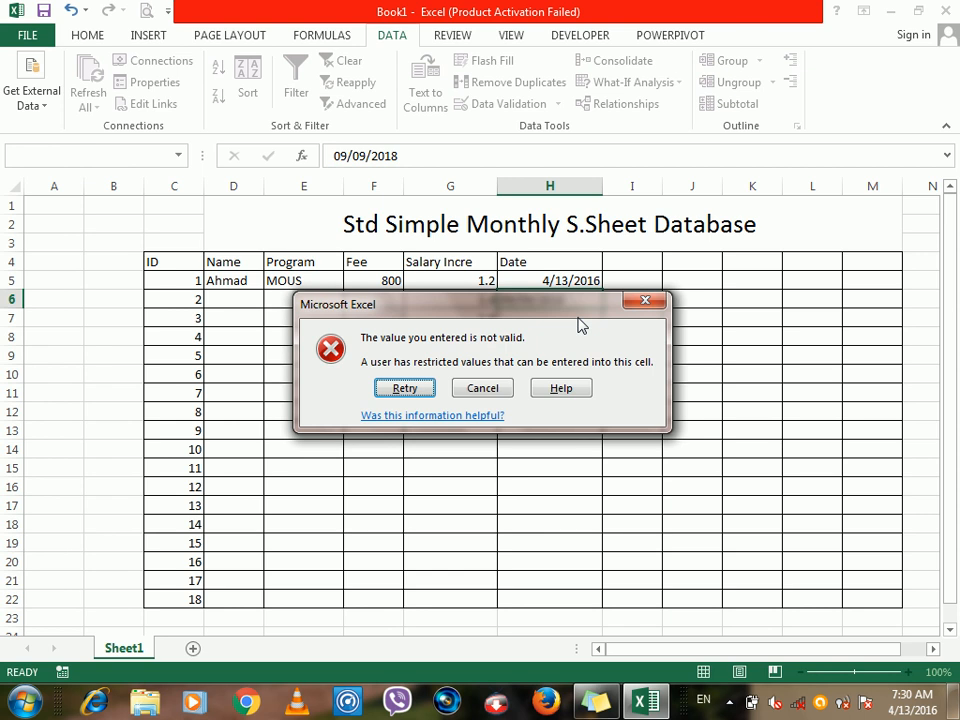
key("Return")
key("BackSpace")
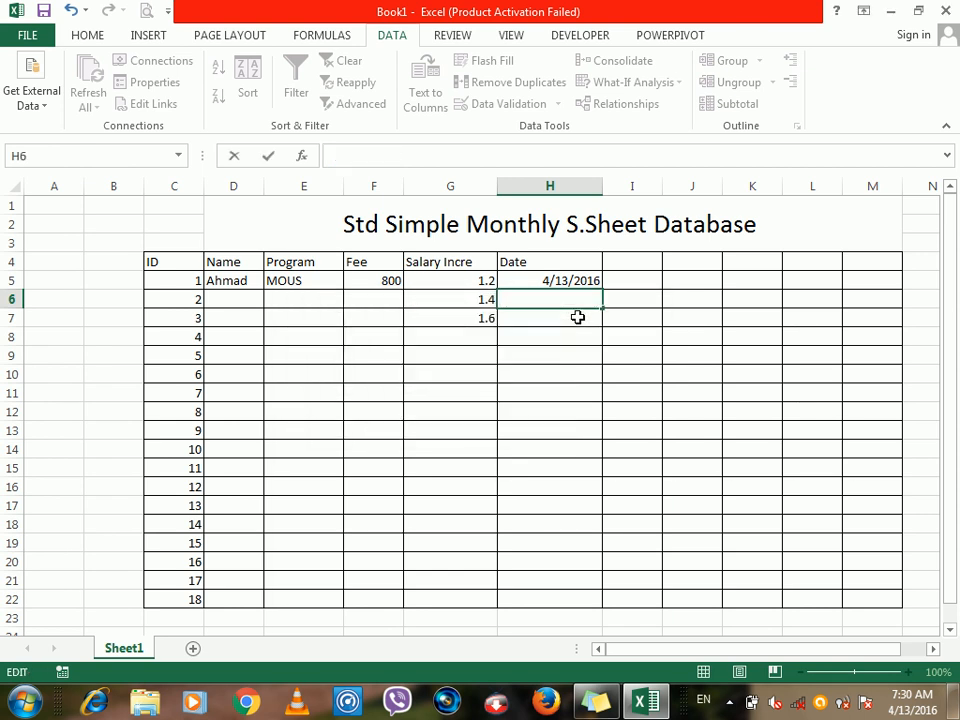
left_click(552, 281)
left_click_drag(552, 281, 585, 561)
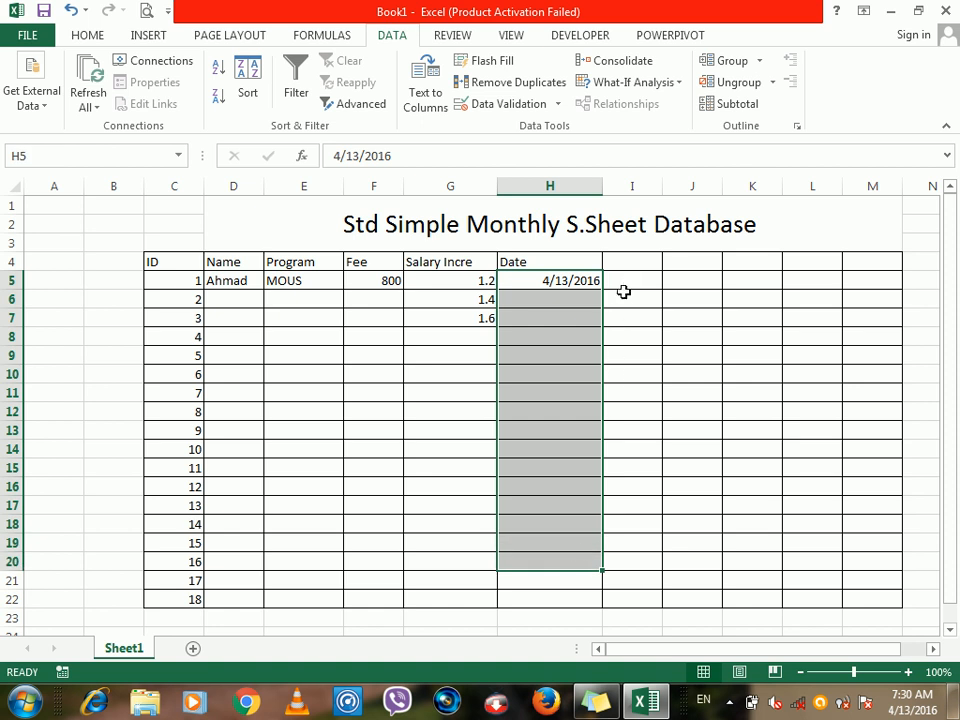
left_click_drag(623, 281, 646, 604)
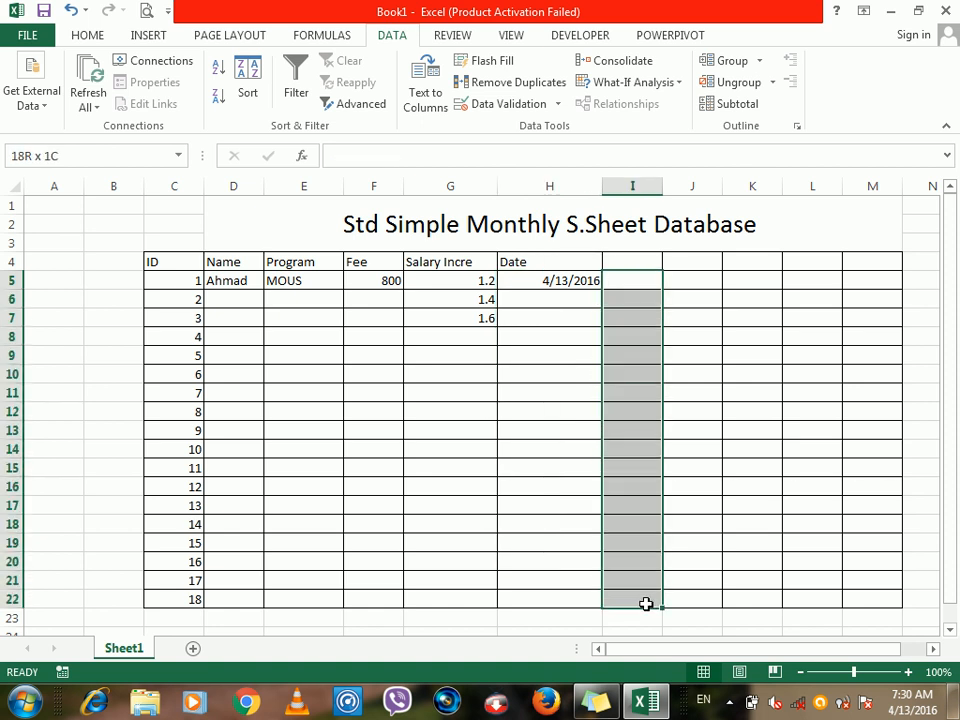
left_click(519, 108)
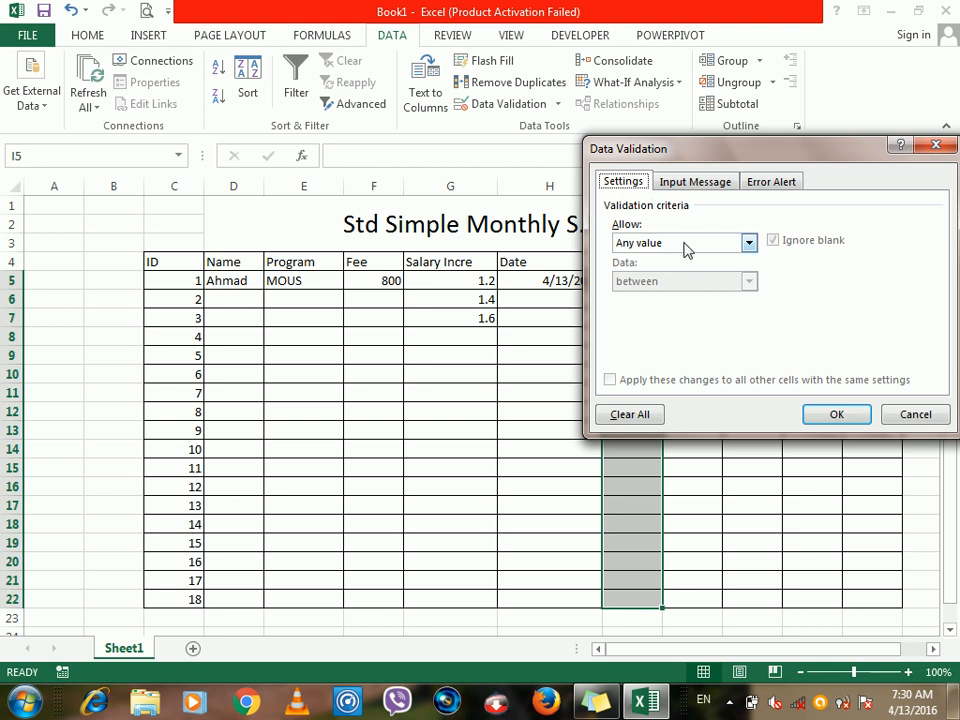
left_click(901, 414)
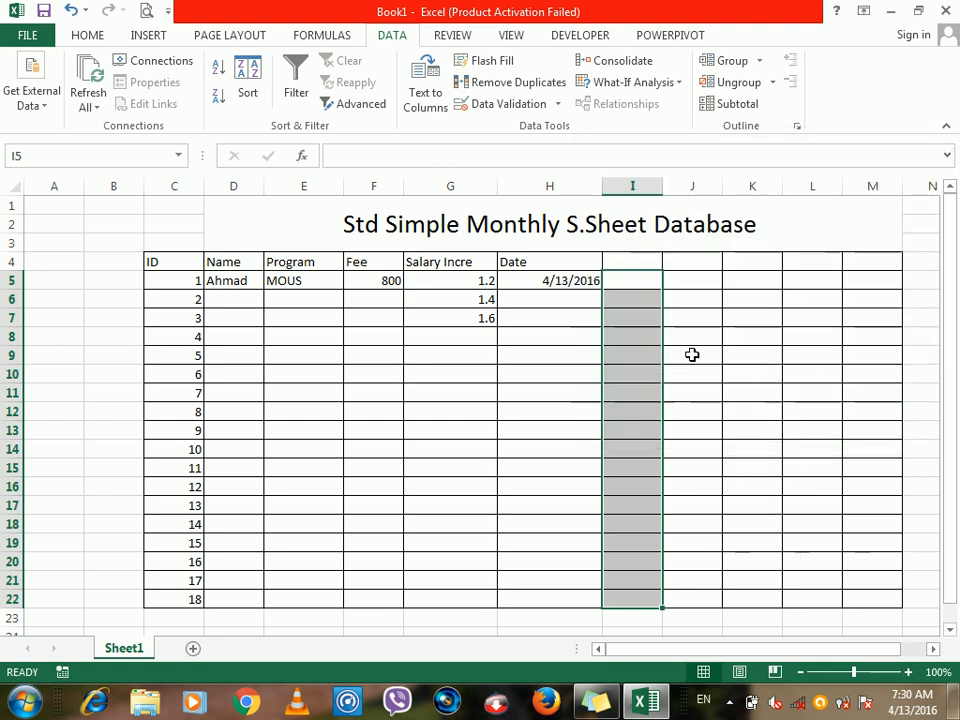
Examine the Time criteria in the data validation settings of H5:H22 and discard the change.
left_click(563, 280)
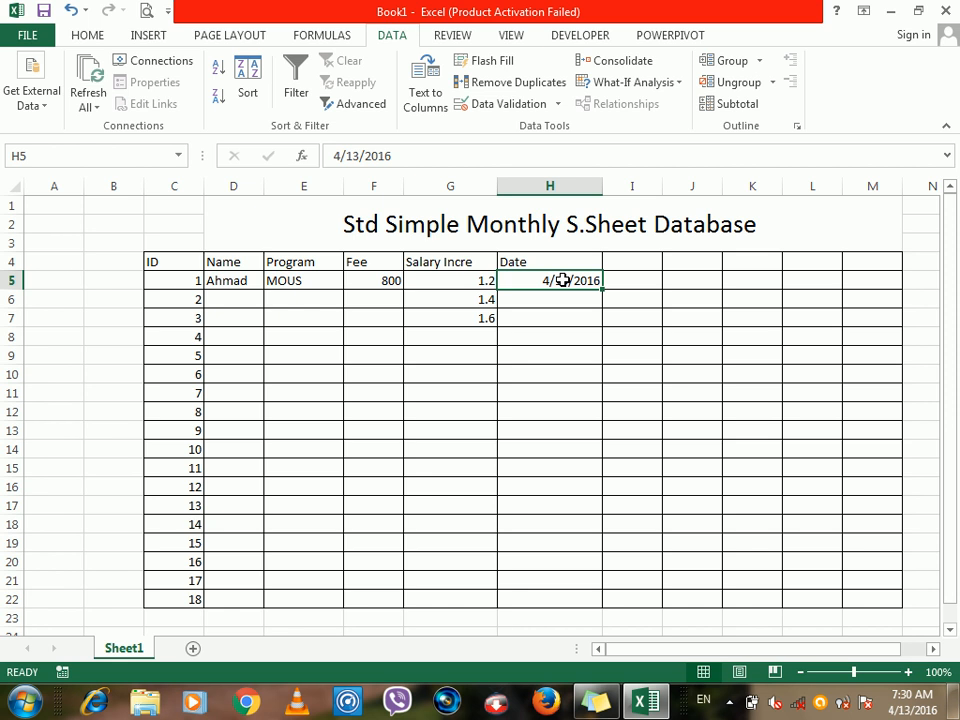
left_click_drag(563, 280, 566, 600)
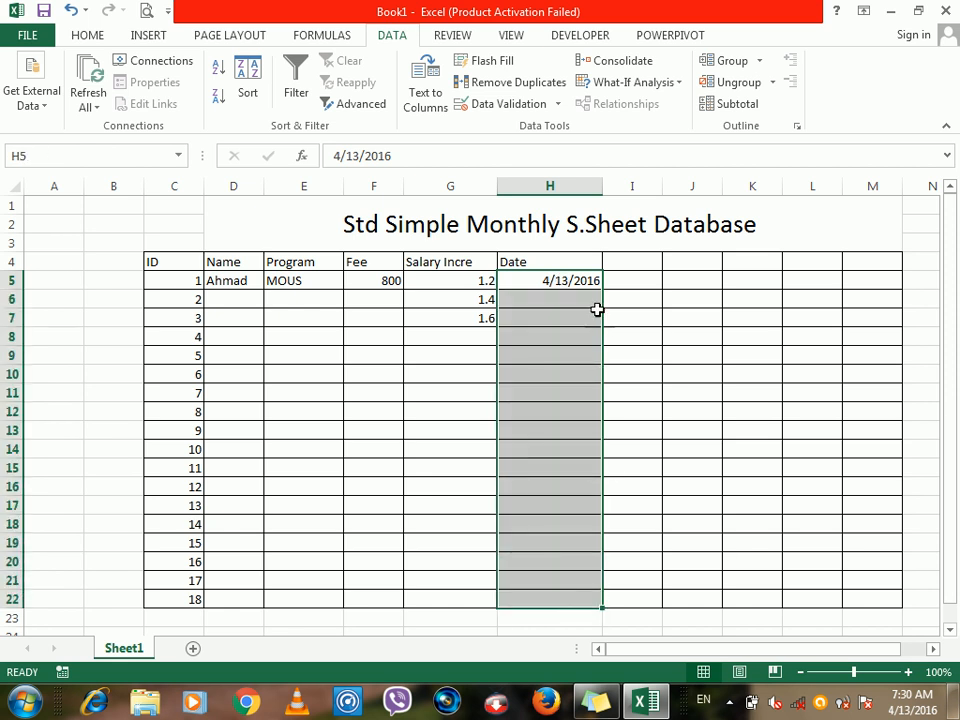
left_click(508, 104)
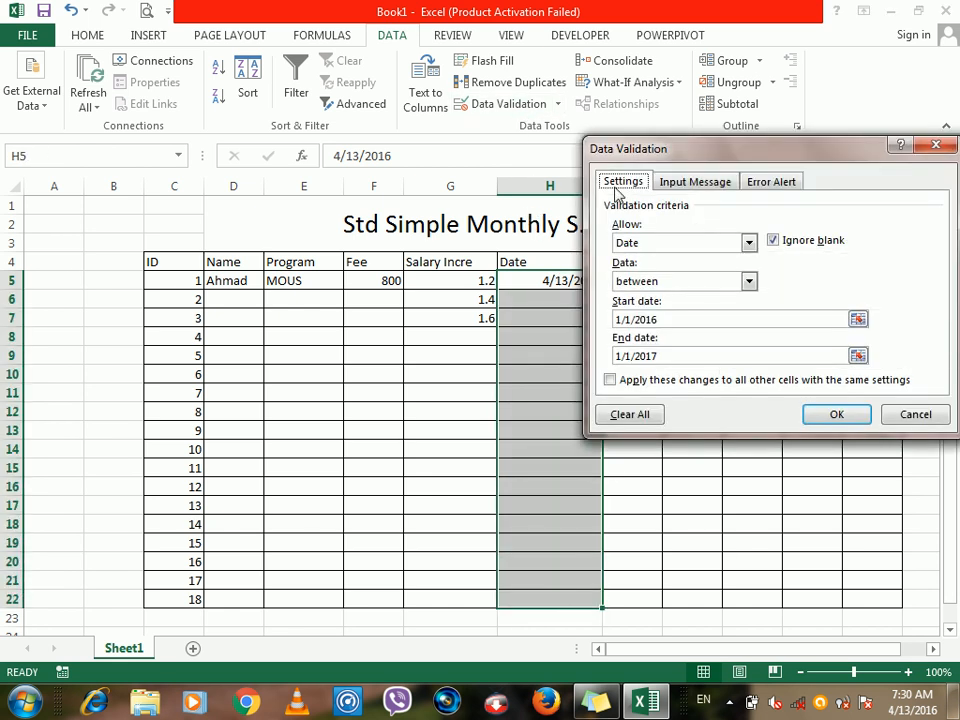
left_click(661, 319)
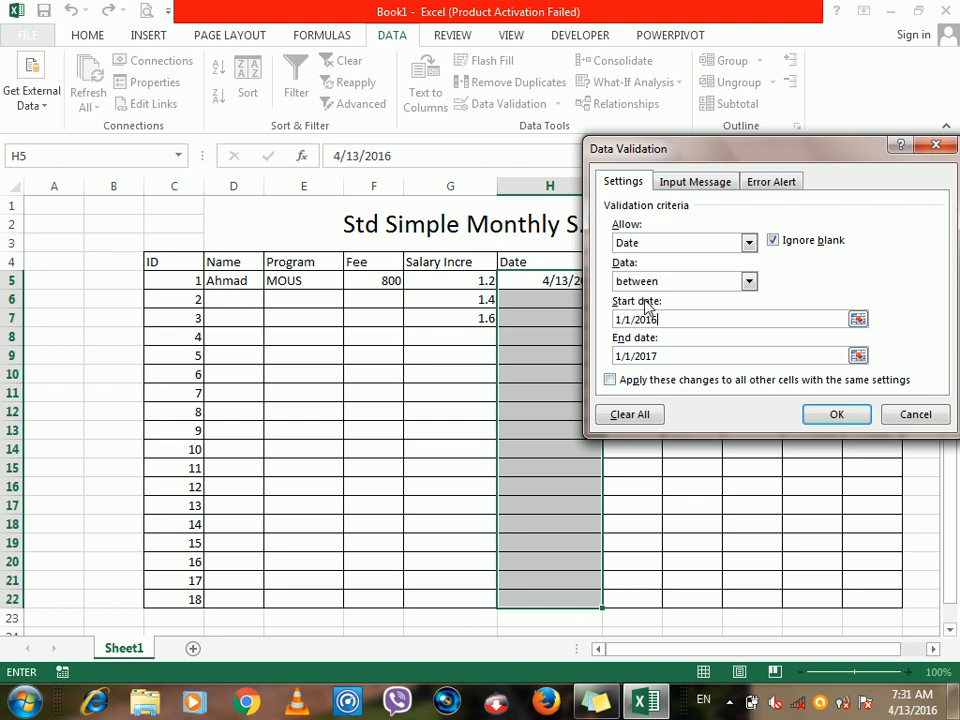
left_click(633, 243)
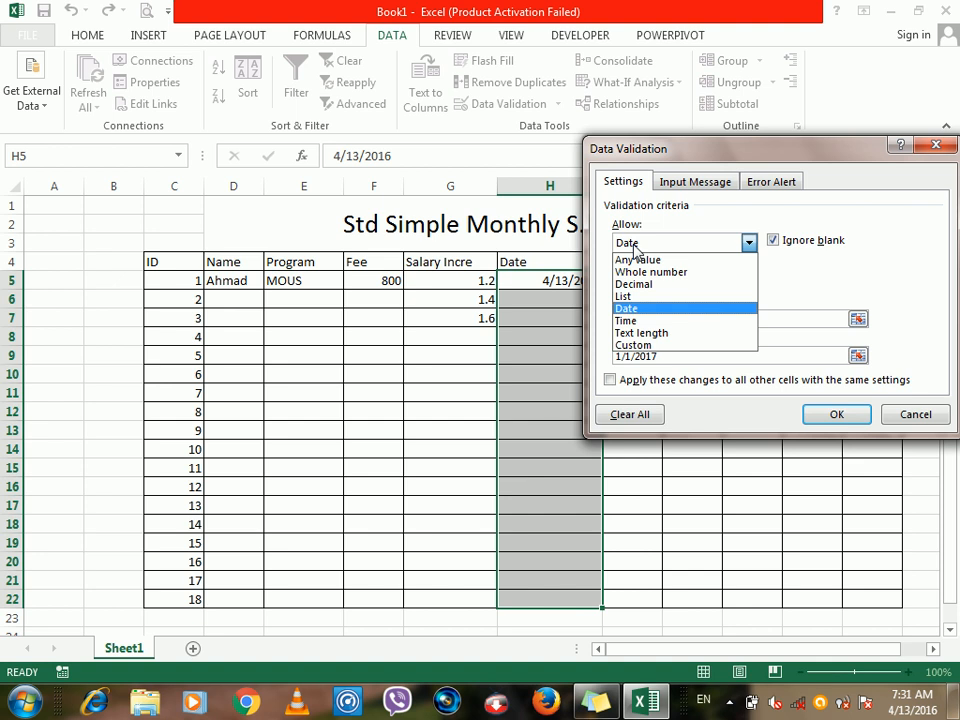
left_click(628, 321)
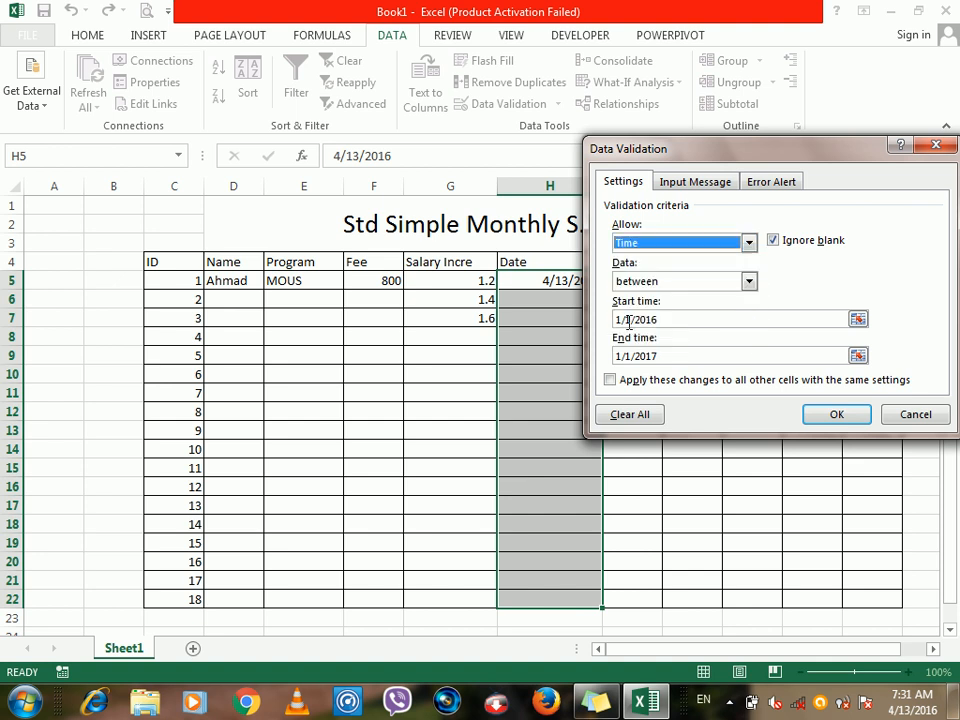
left_click(663, 318)
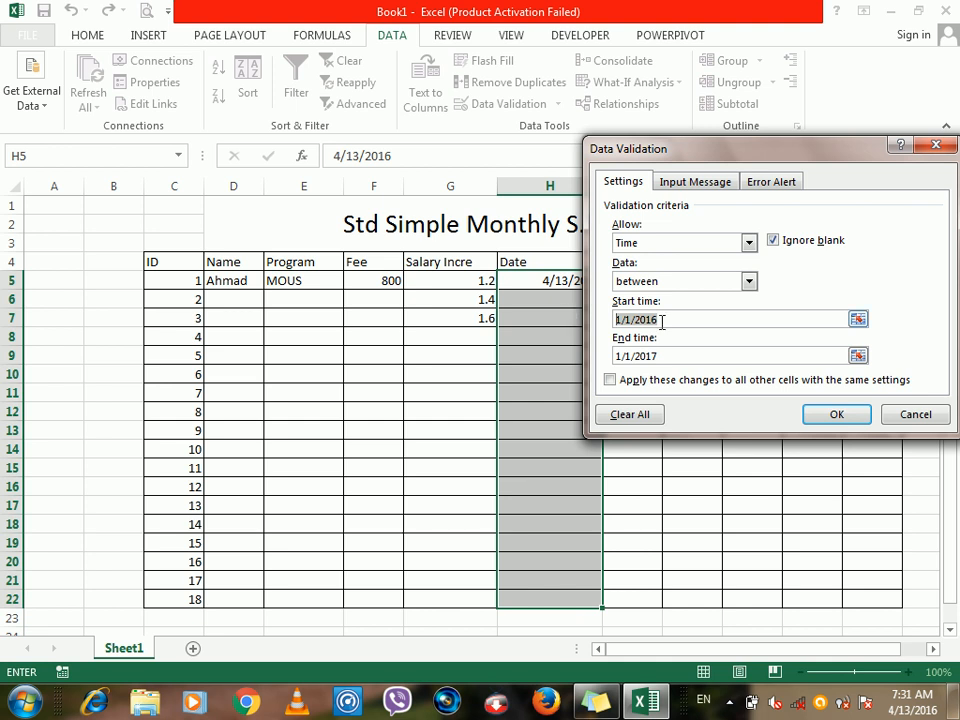
left_click_drag(664, 320, 604, 328)
left_click_drag(661, 321, 615, 320)
left_click(896, 414)
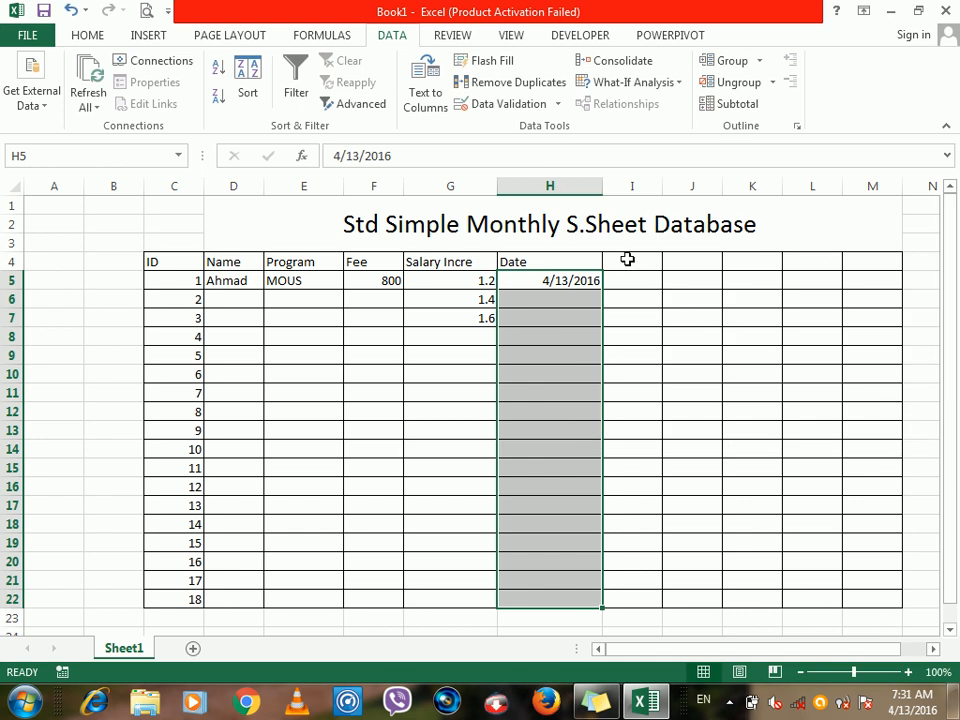
Enter the header "Nat" in I4.
left_click(627, 259)
type("Nat")
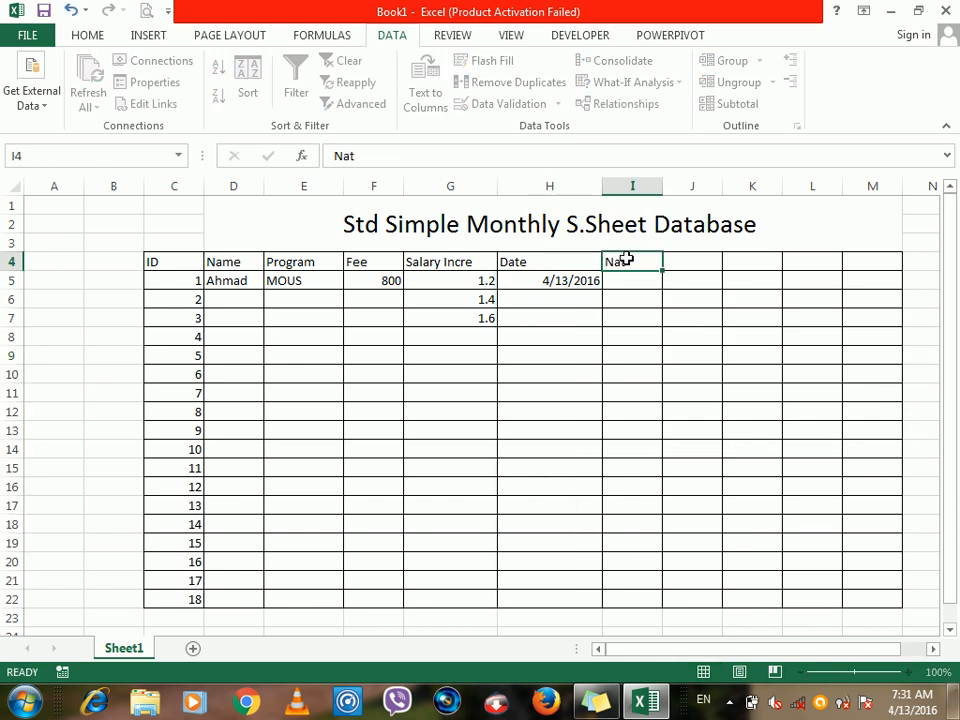
key("Return")
Apply data validation to I5:I22 allowing a text length between 1 and 3.
left_click_drag(634, 285, 633, 607)
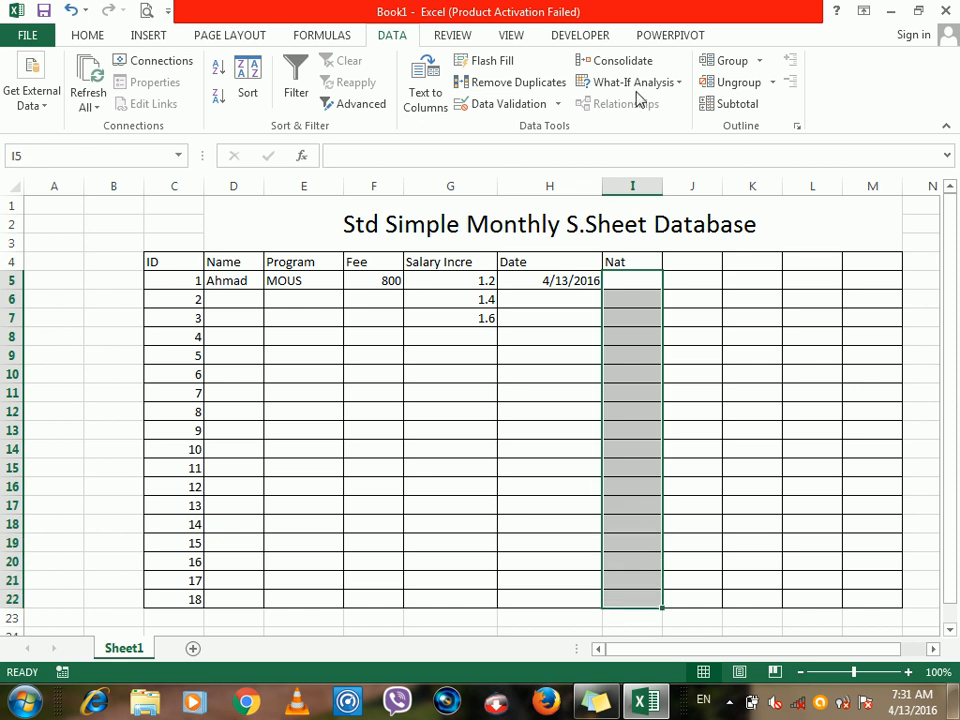
left_click(505, 107)
left_click(653, 243)
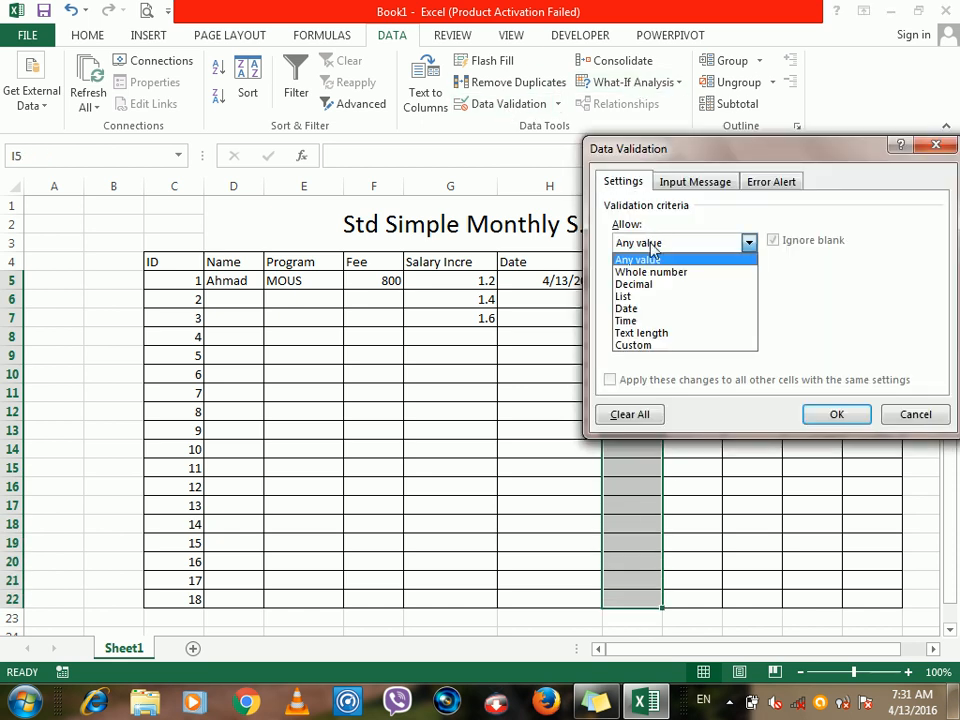
left_click(640, 334)
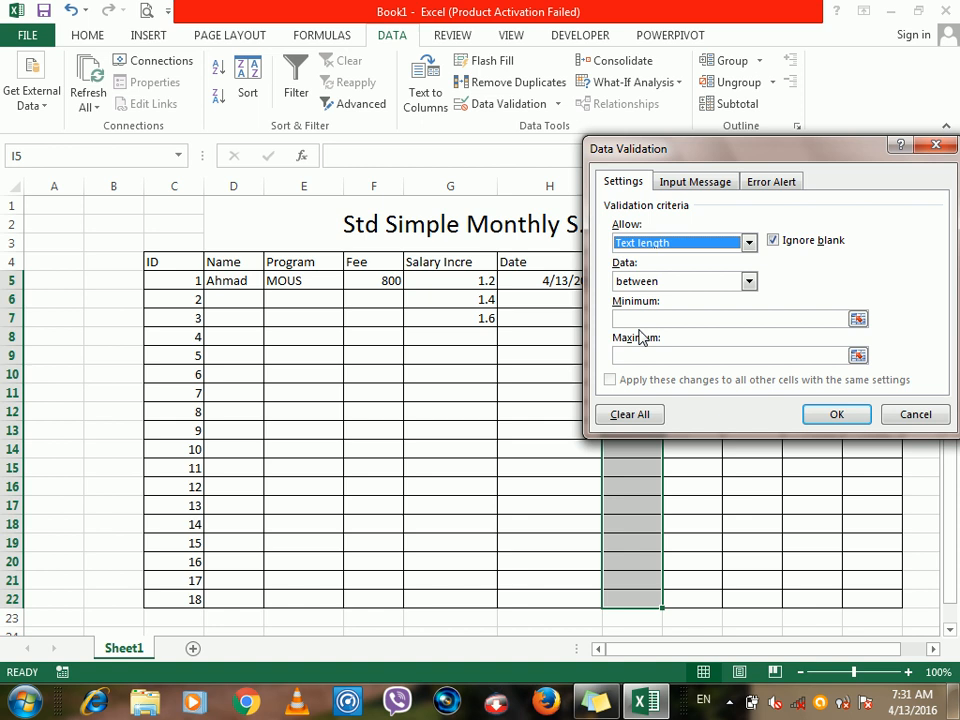
left_click(636, 319)
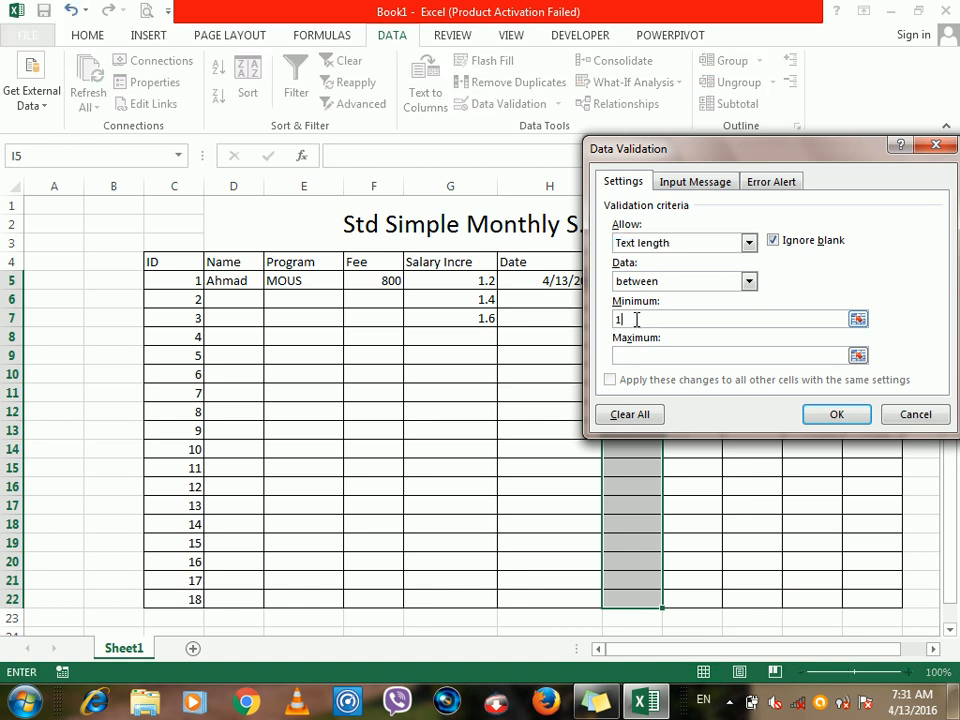
type("1")
key("Tab")
type("14")
left_click(846, 414)
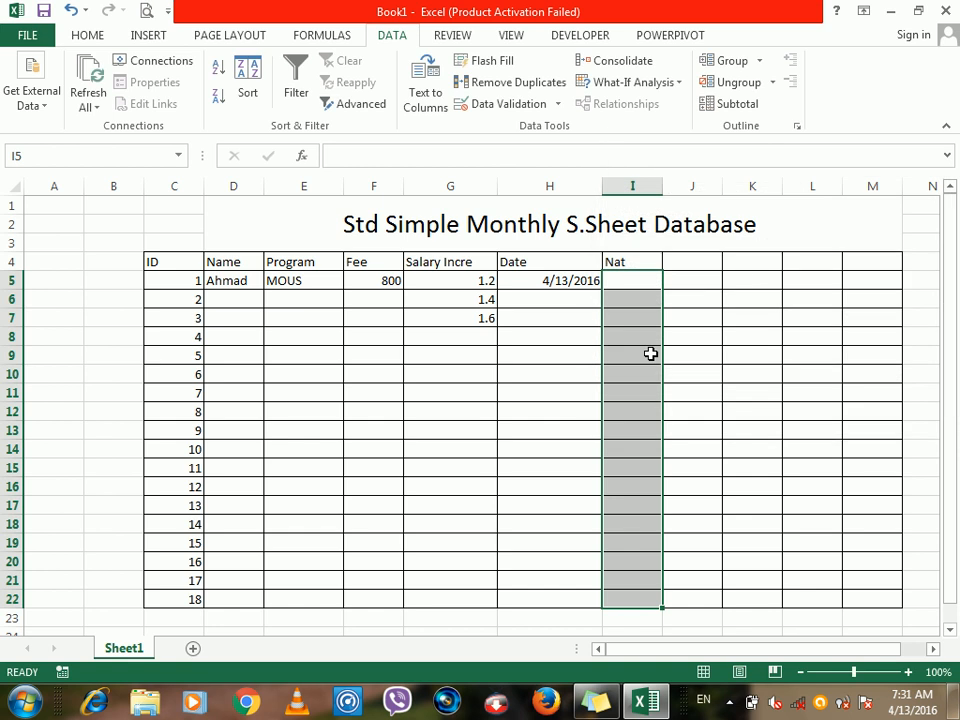
Test the text-length limit by trying "Afghanistan" in I5, and enter "Afg" there instead.
left_click(621, 275)
type("Afghanistan")
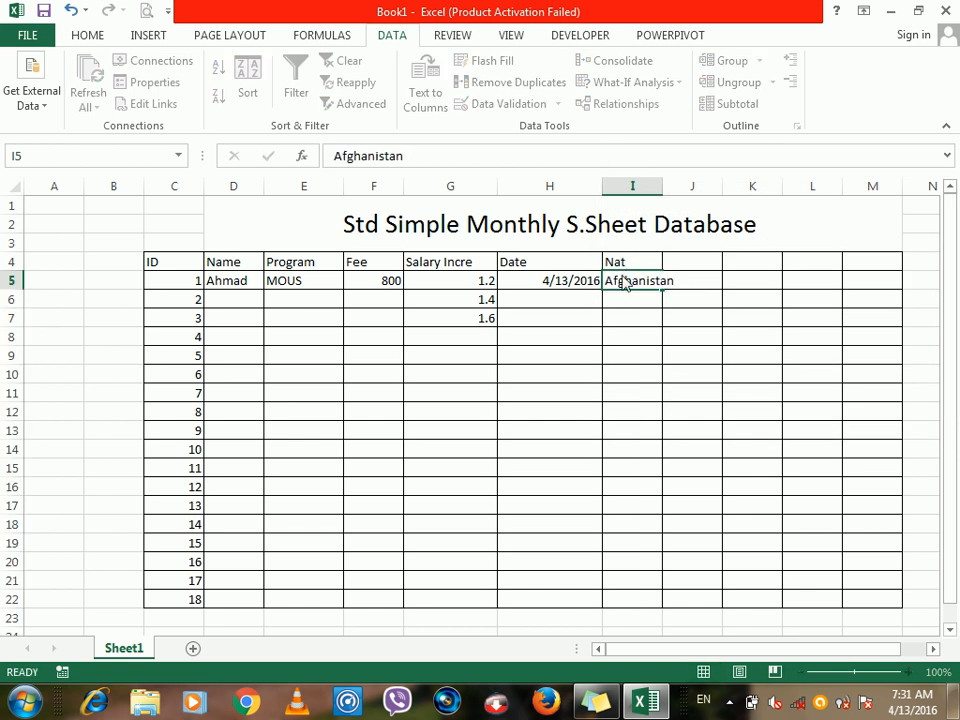
key("Return")
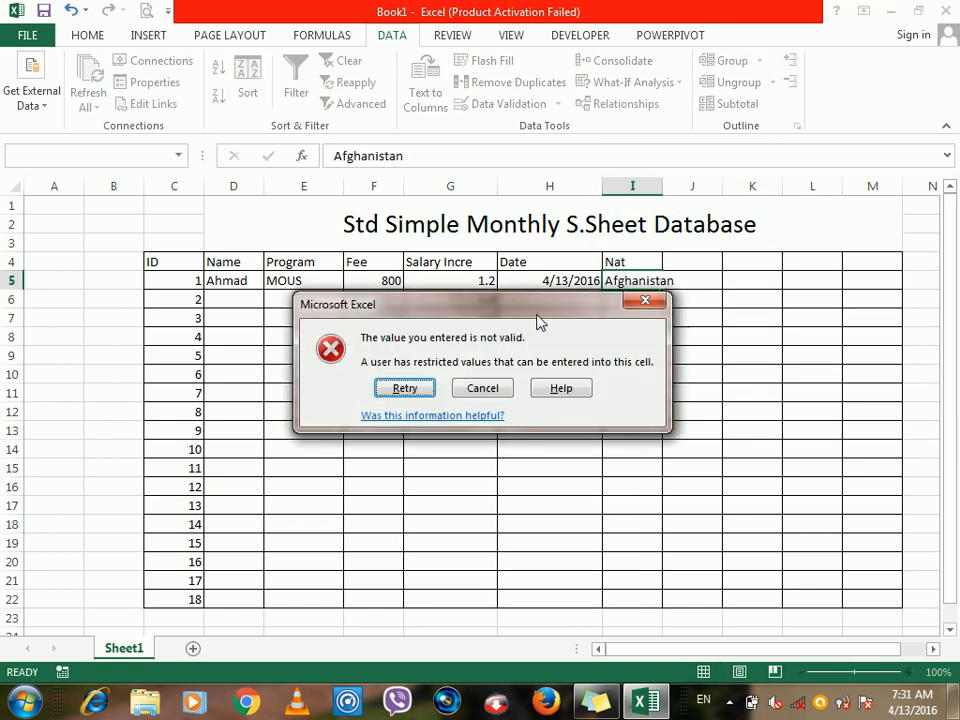
left_click(481, 388)
type("Afg")
key("Return")
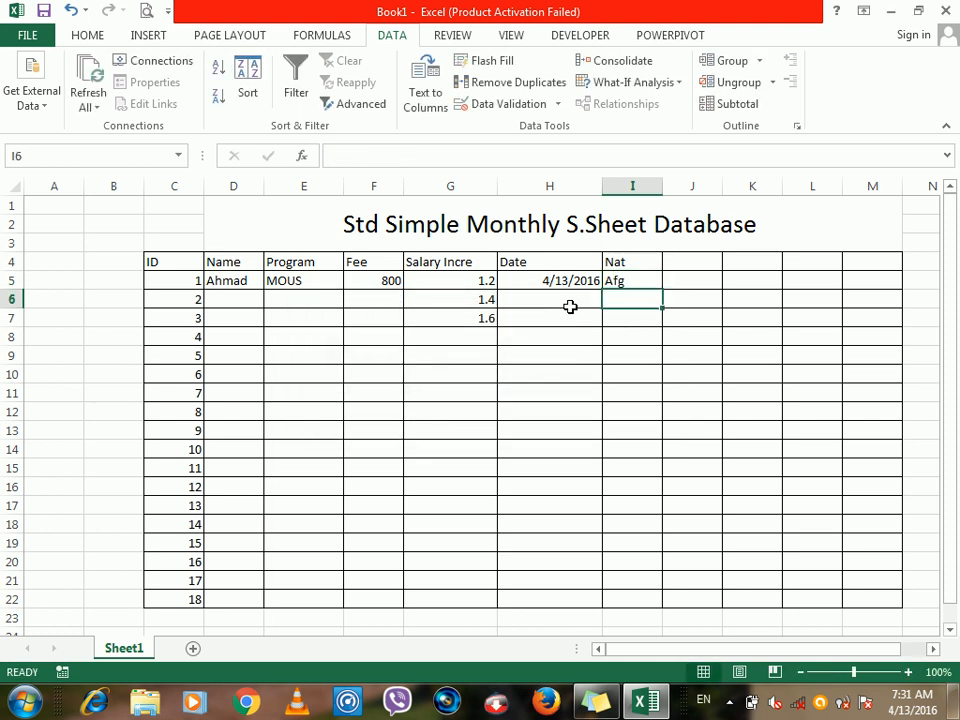
Enter "Pak" in I6 and "USA" in I7, and widen column I.
type("Pak")
key("Return")
type("USA")
key("Return")
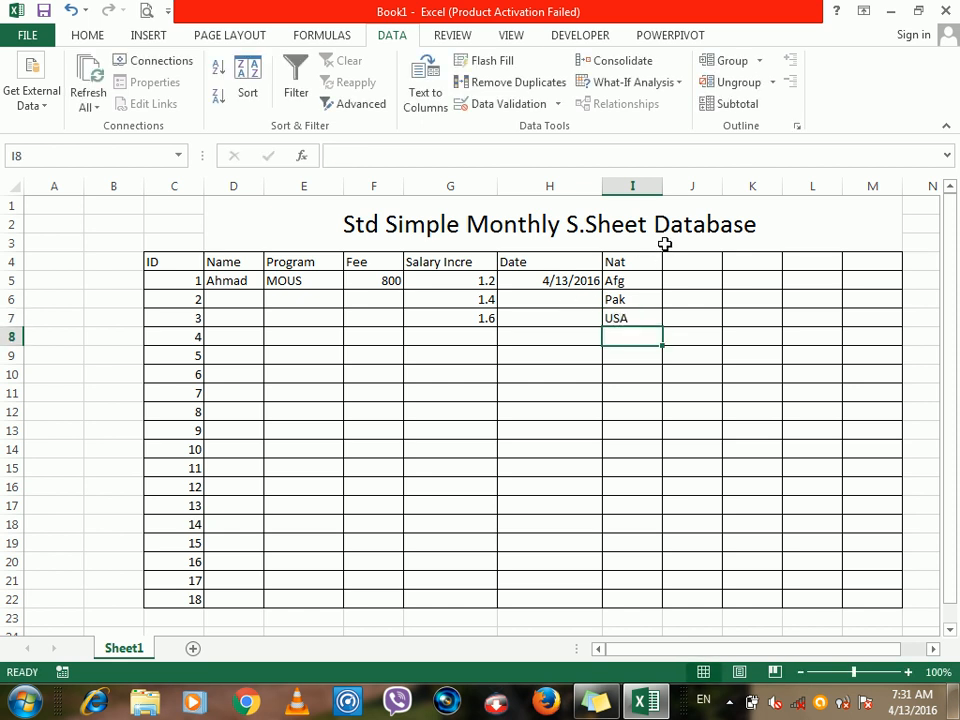
left_click_drag(664, 189, 720, 197)
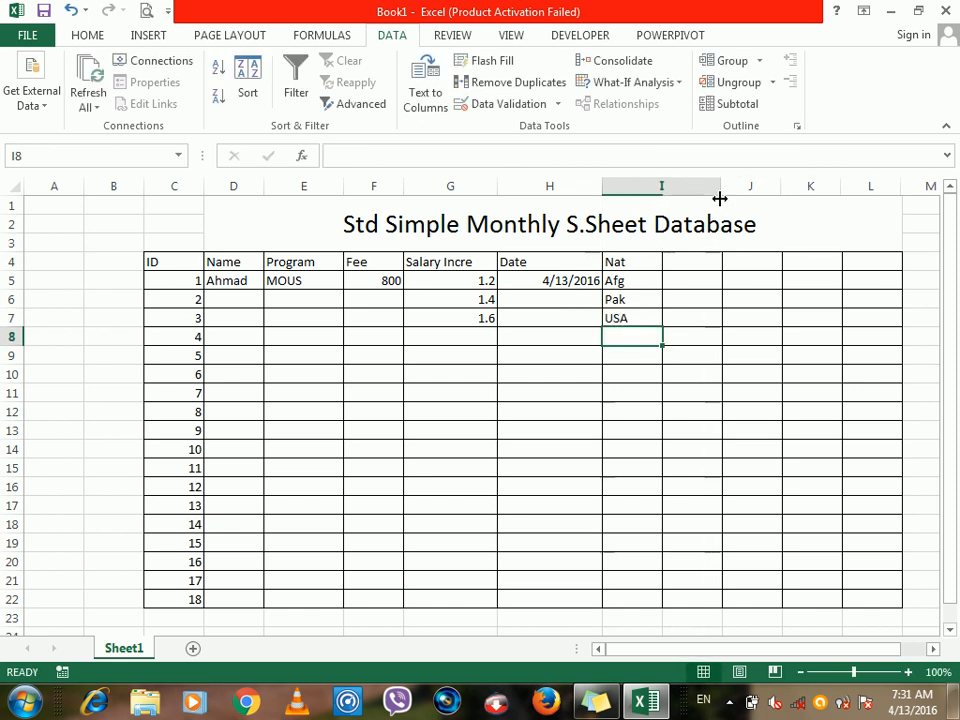
Review the text-length validation settings of I5:I22 and the available validation commands.
left_click(646, 280)
left_click_drag(642, 370, 635, 593)
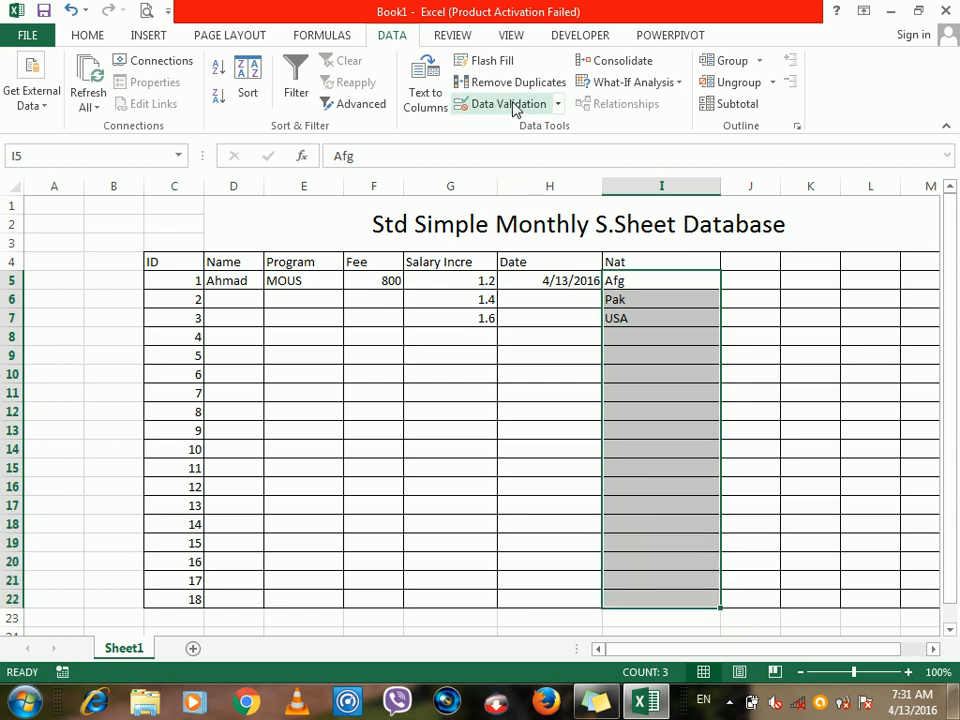
left_click(513, 106)
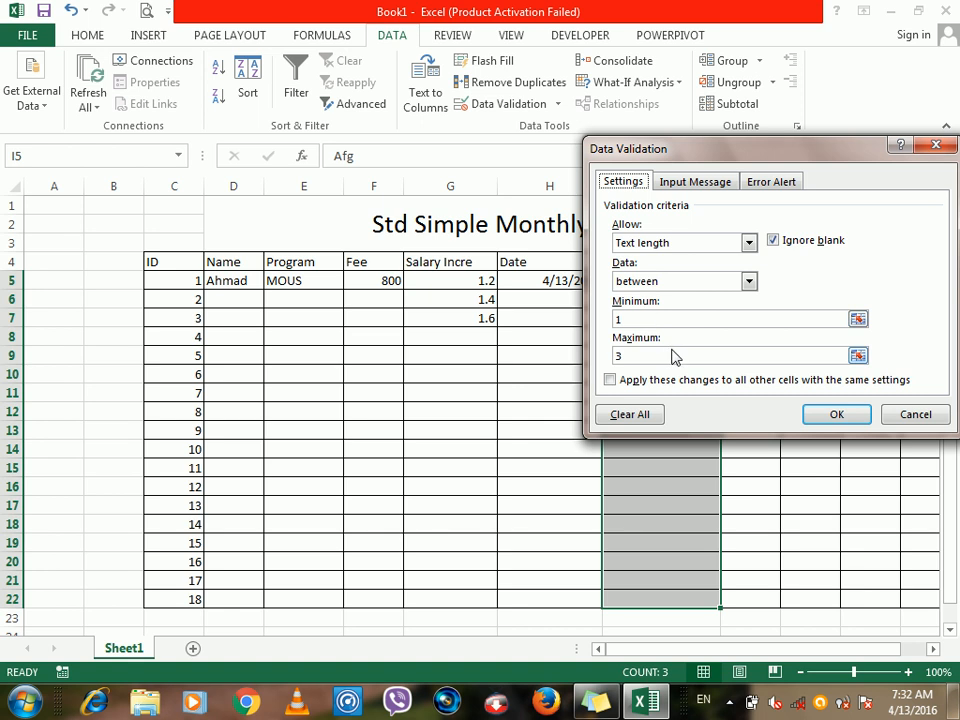
left_click(922, 418)
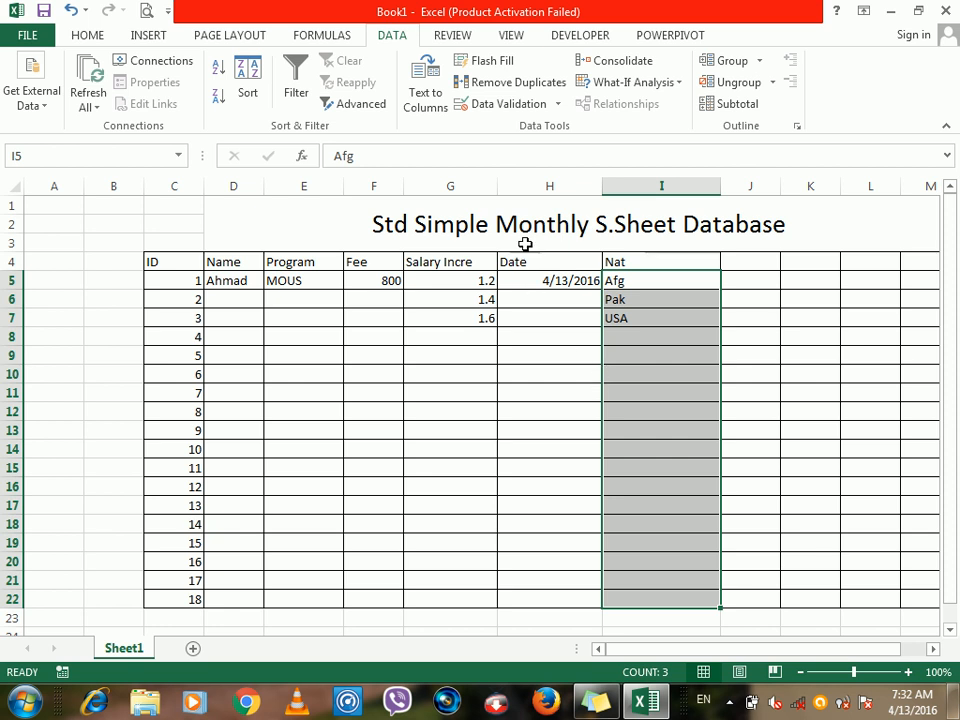
left_click(557, 106)
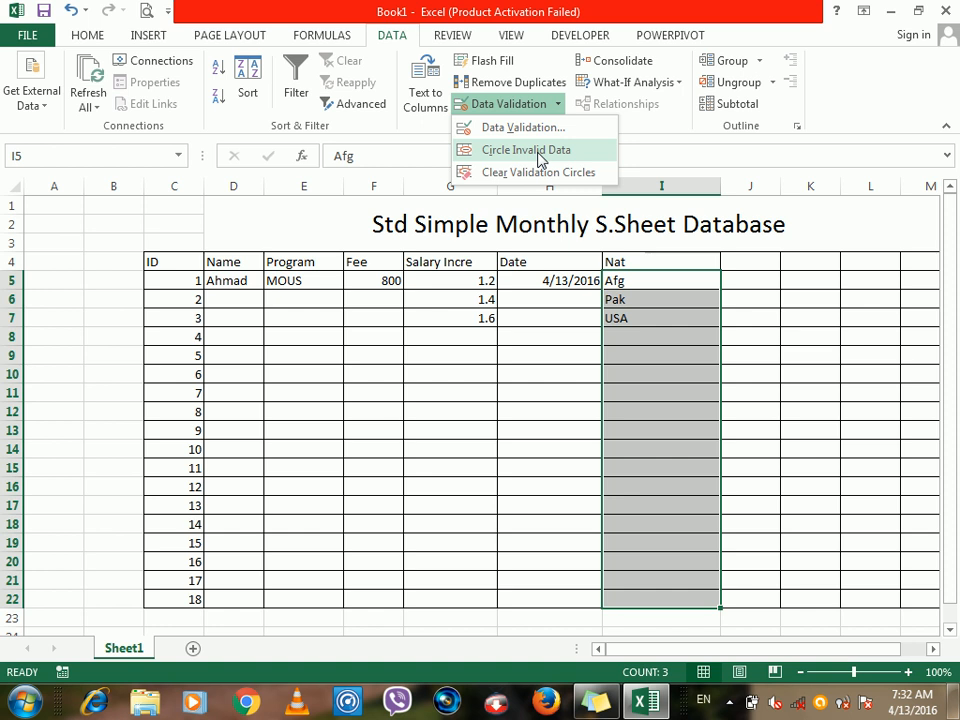
left_click(540, 330)
left_click(367, 282)
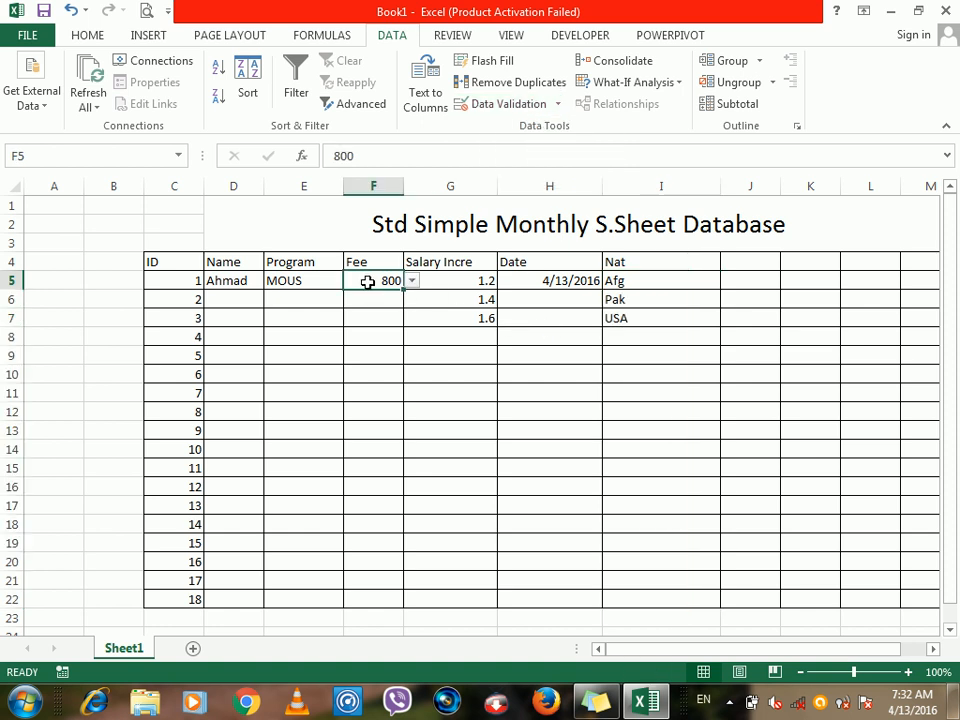
Enter the sample values 1000, 9000 and 6000 in J5:J7.
left_click_drag(761, 285, 742, 281)
type("1000")
key("Return")
type("9000")
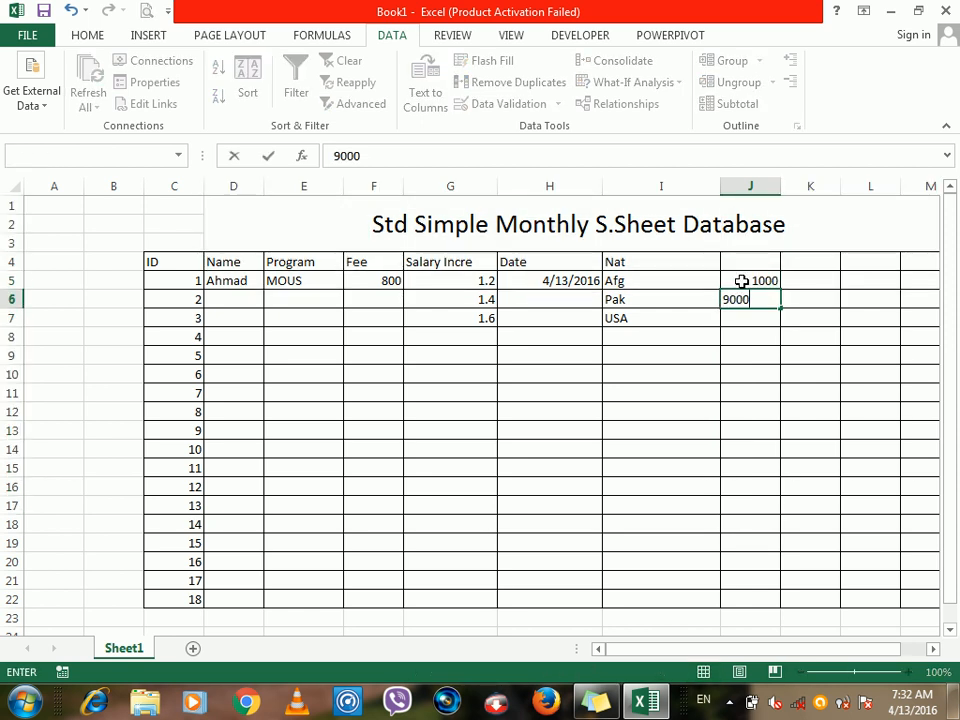
type("30")
type("00")
key("BackSpace")
key("BackSpace")
key("Return")
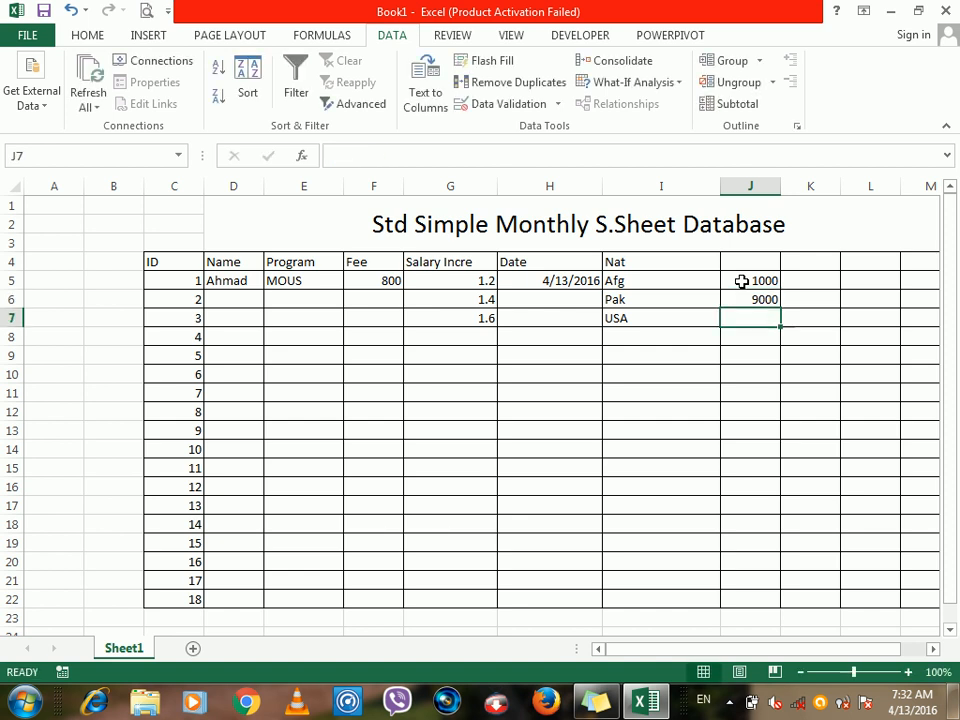
type("6000")
key("Return")
Apply data validation to J5:J22 allowing a whole number between 100 and 600.
left_click_drag(741, 281, 753, 598)
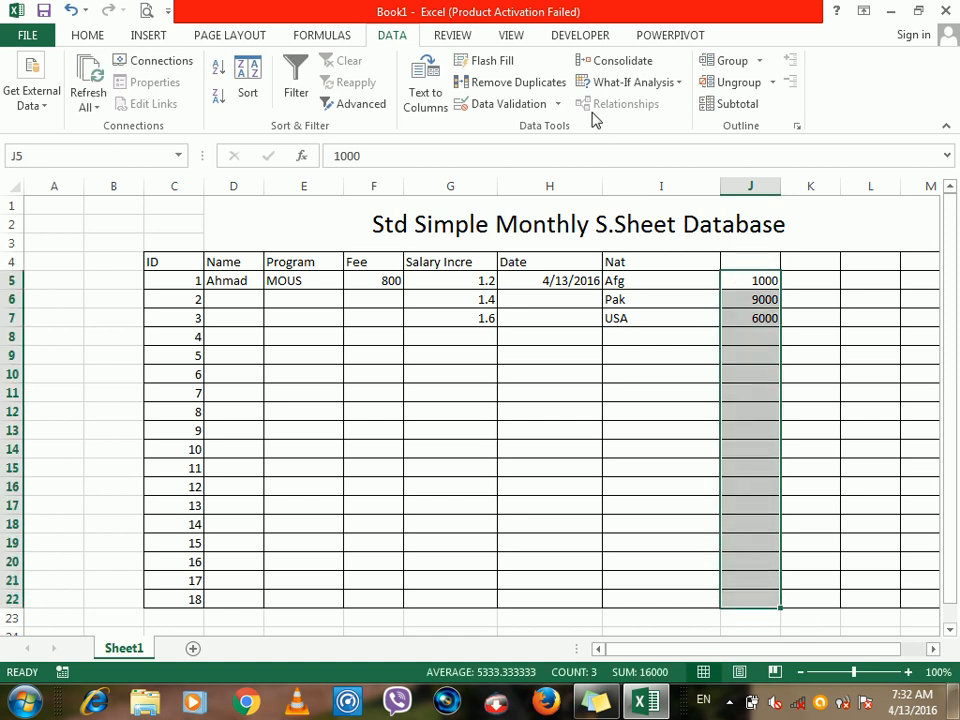
left_click(510, 104)
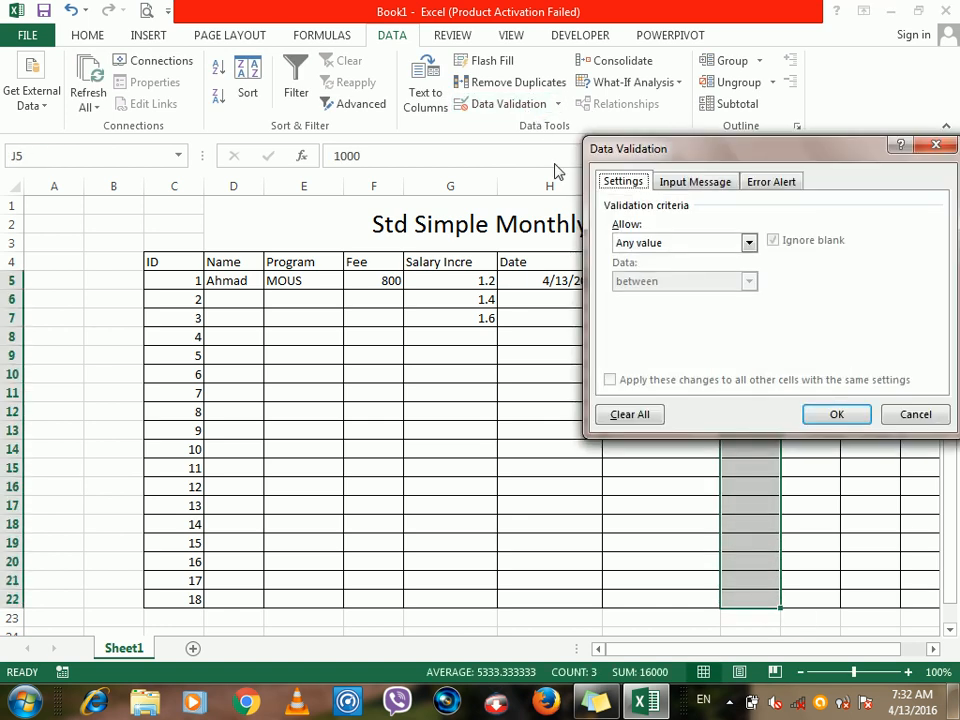
left_click(658, 247)
left_click(645, 272)
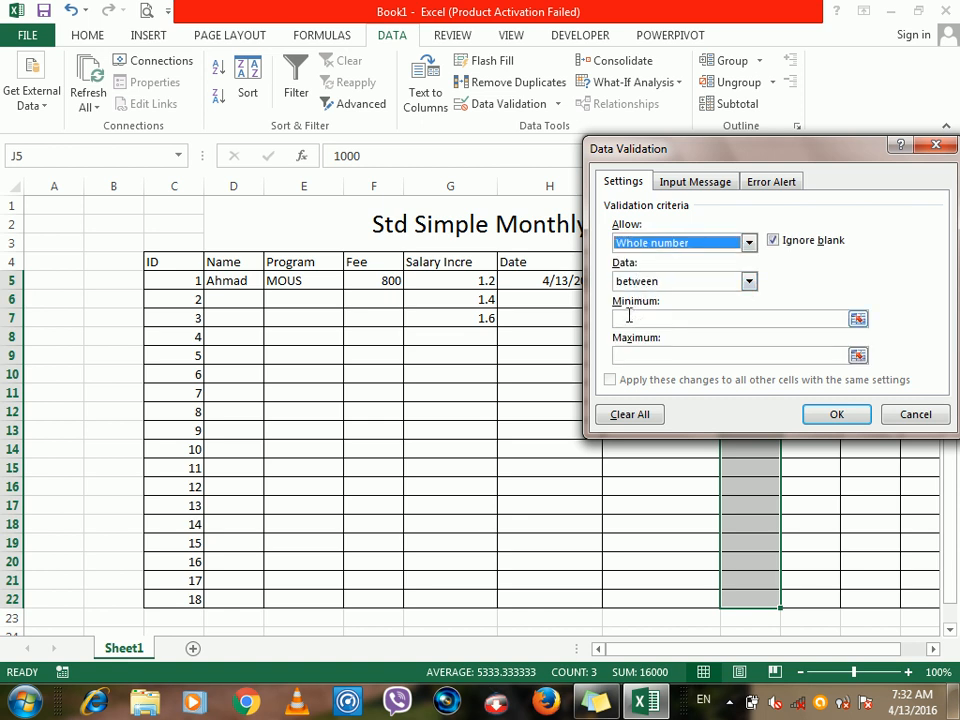
left_click(629, 318)
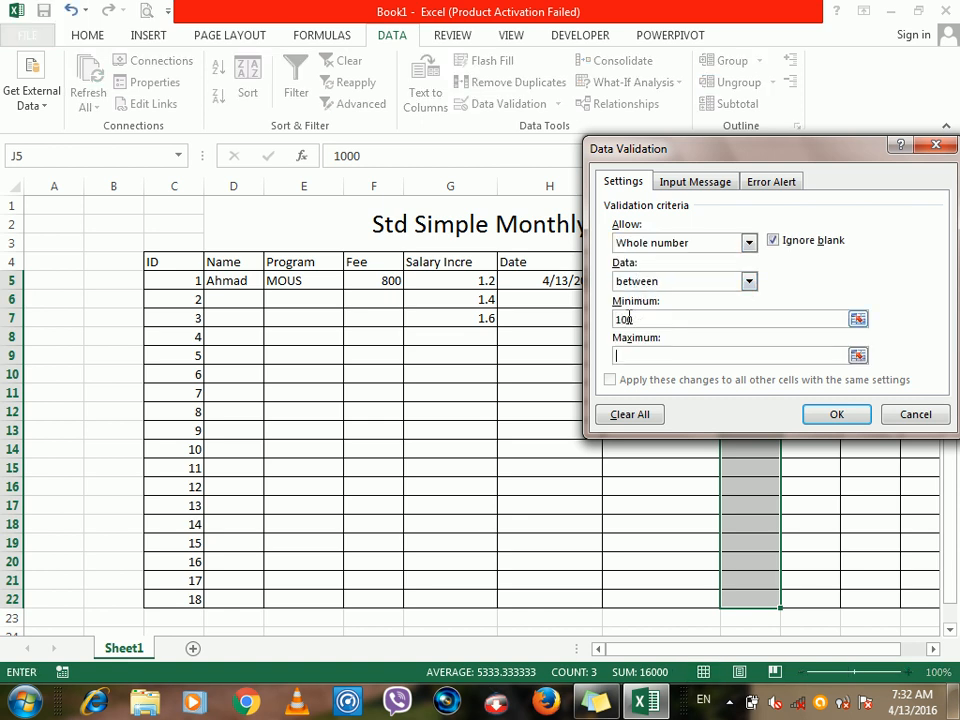
left_click(852, 418)
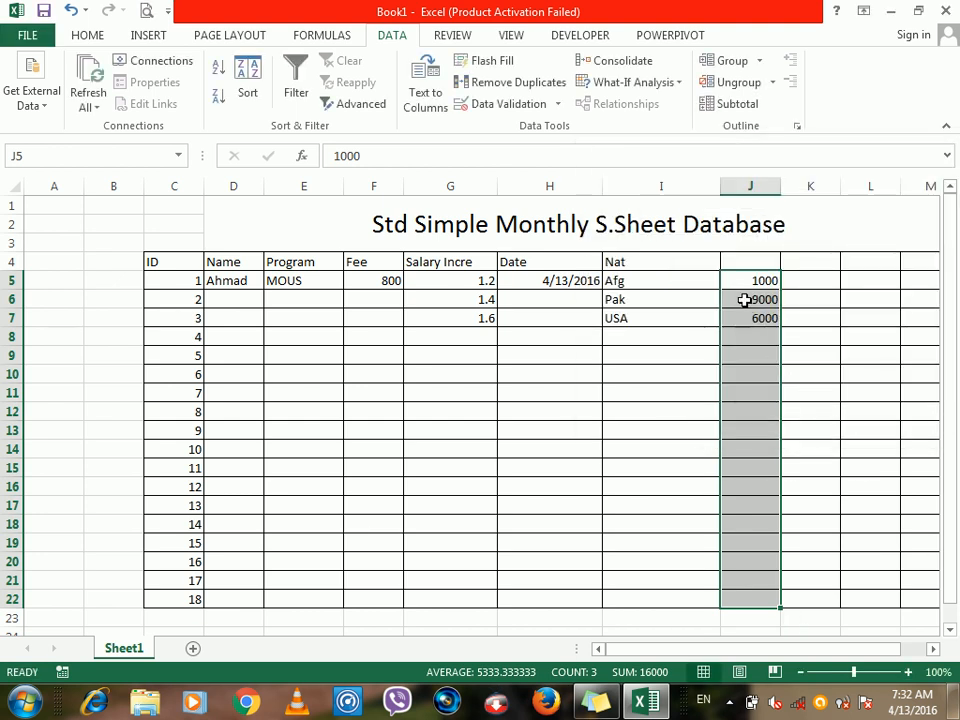
Circle the invalid data on the sheet and clear the validation circles again.
left_click(559, 106)
left_click(544, 150)
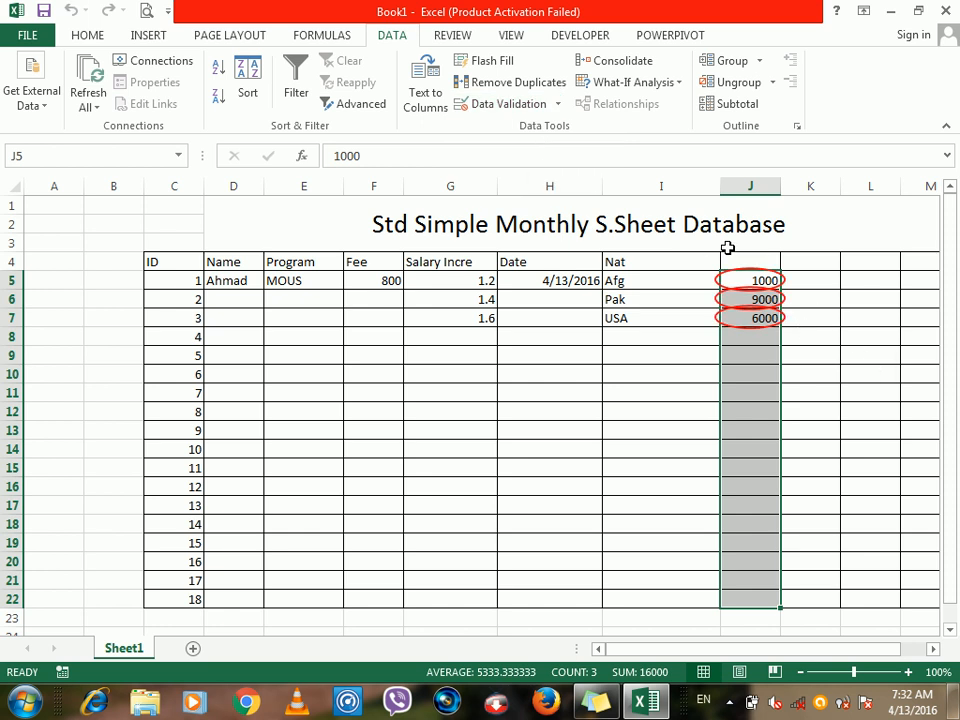
left_click(559, 105)
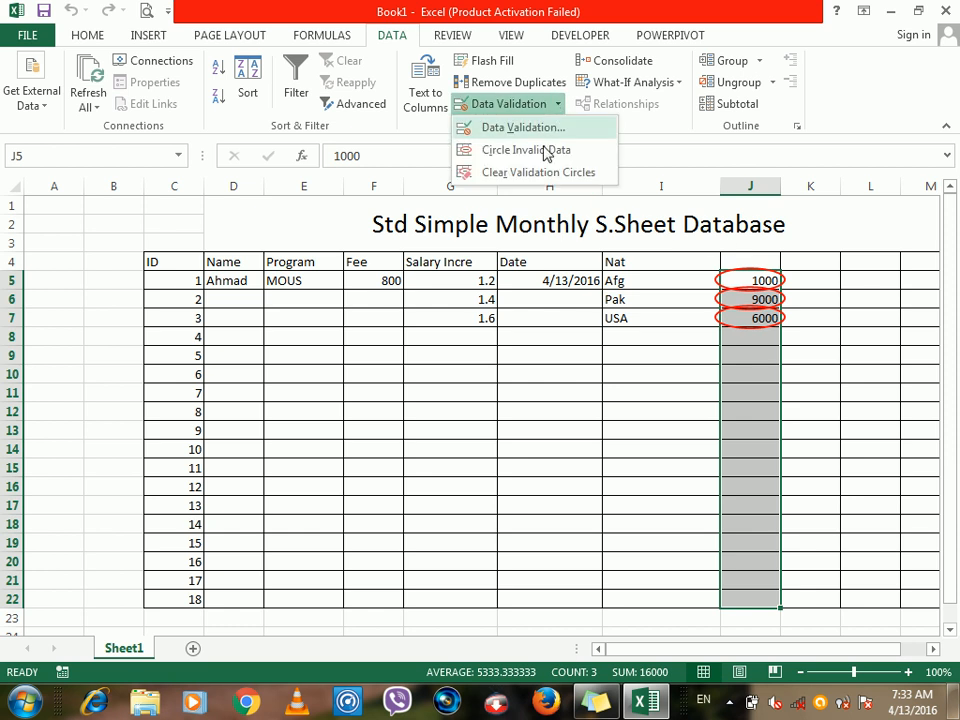
left_click(531, 172)
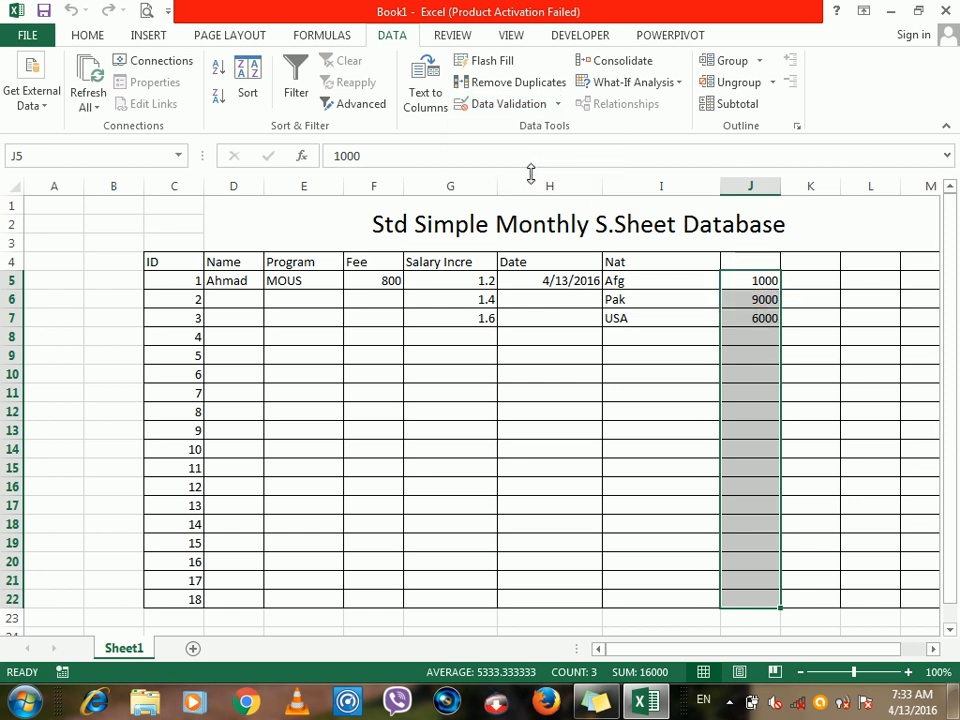
Change the validation of J5:J22 to allow whole numbers between 20 and 30.
left_click(518, 108)
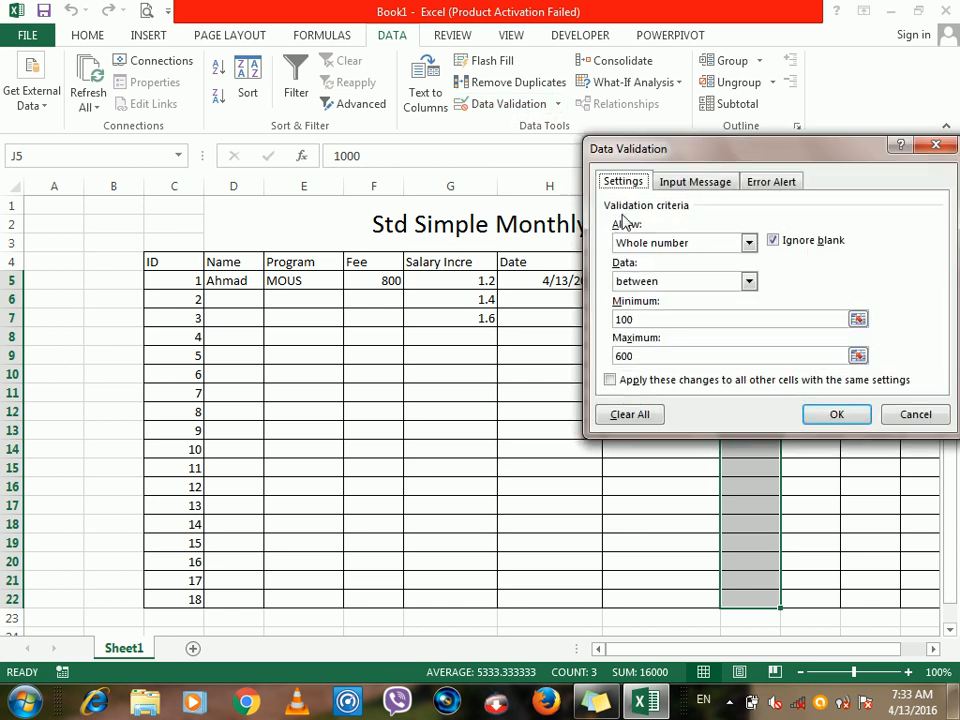
double_click(668, 320)
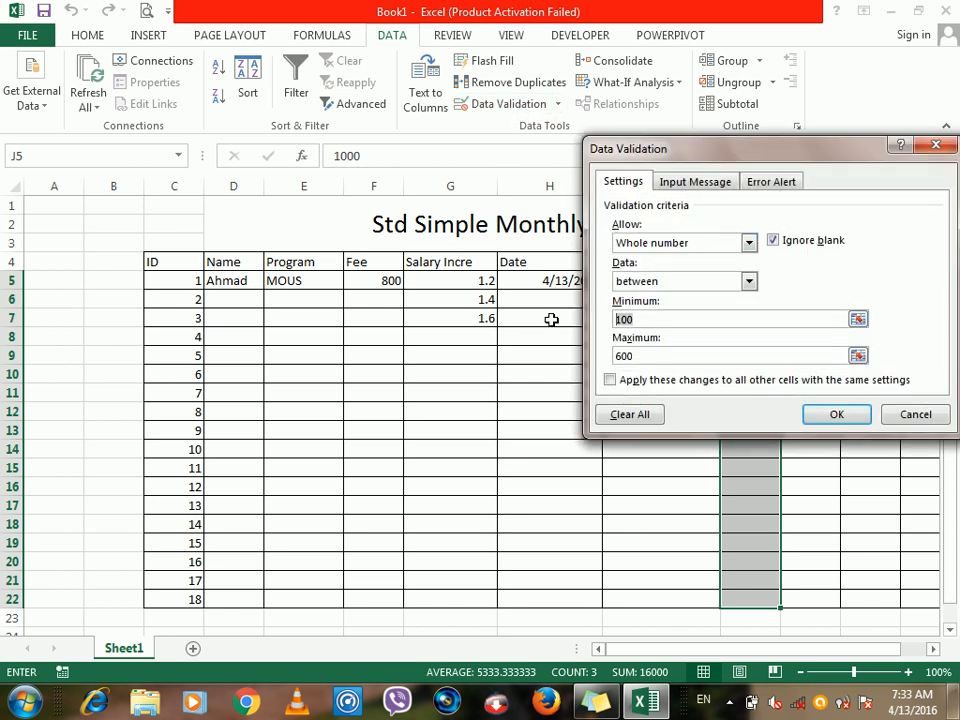
type("1")
key("Tab")
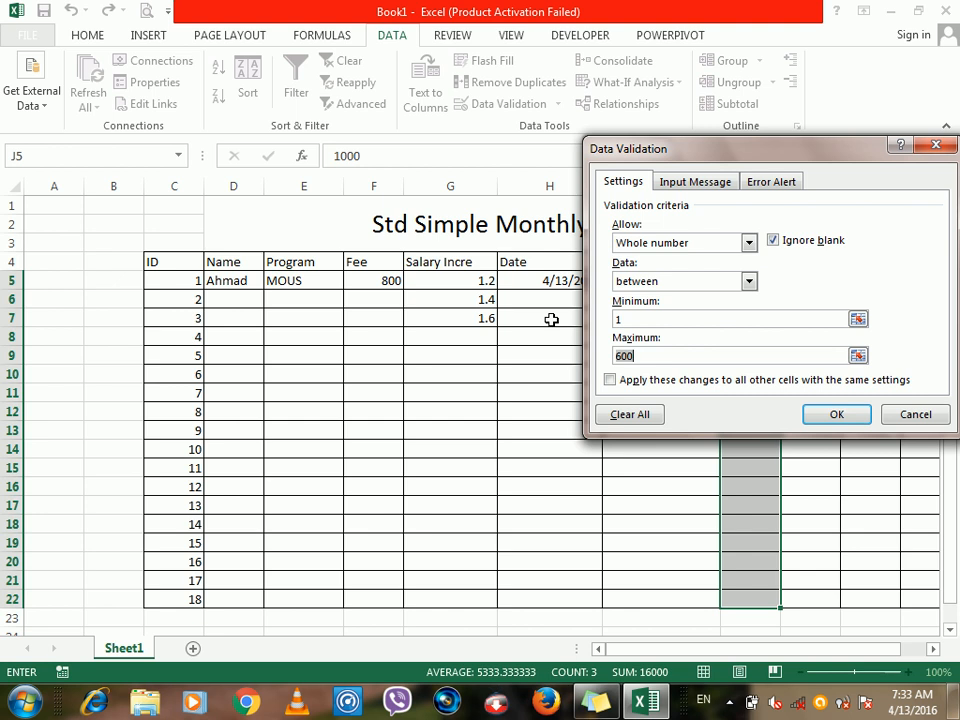
left_click_drag(635, 322, 595, 322)
key("Tab")
type("3")
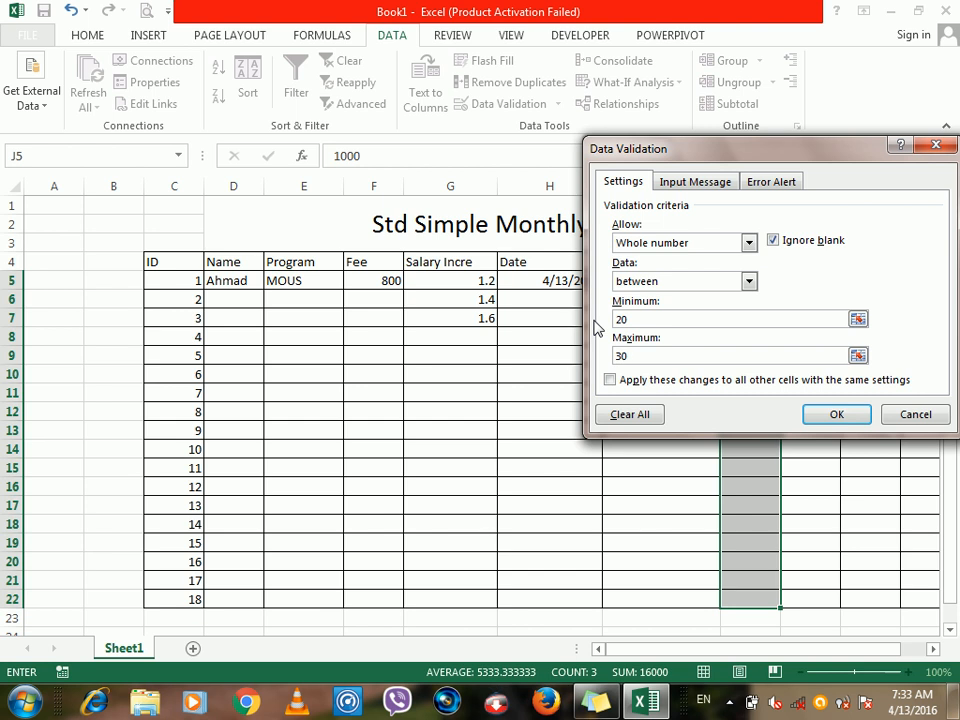
left_click(836, 414)
Add the heading Age in J4 and enter 20 in J8.
left_click(746, 262)
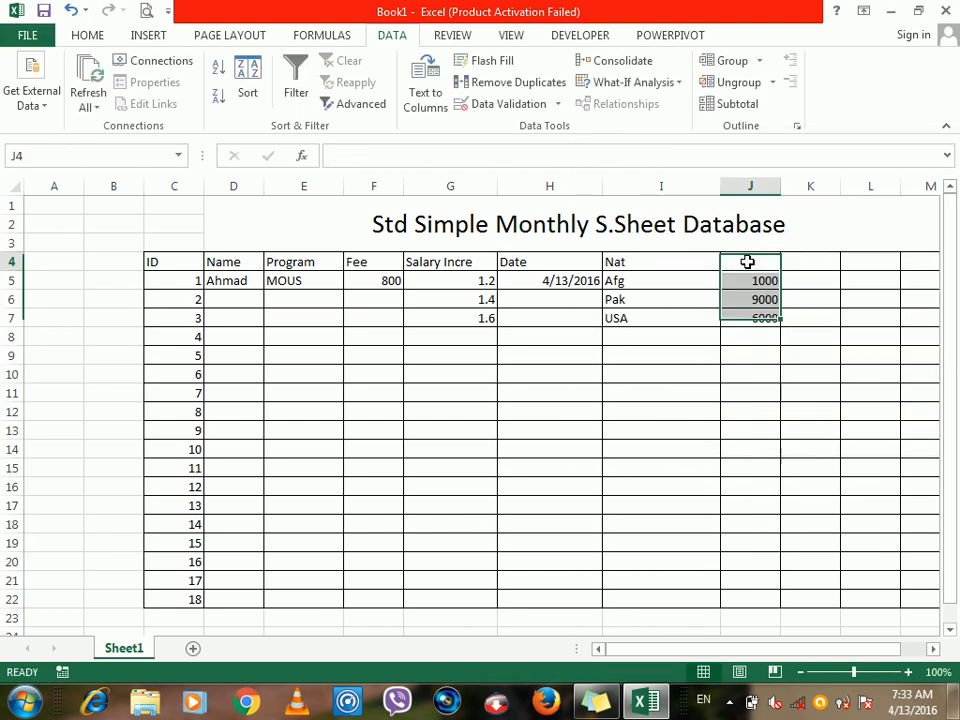
type("Age")
key("Return")
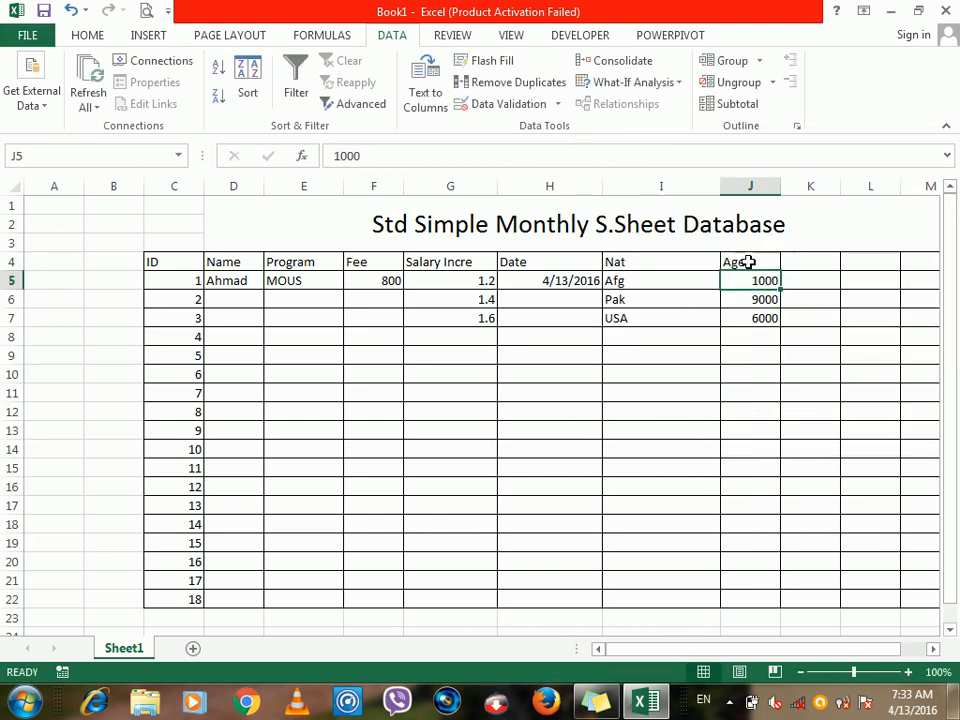
left_click(762, 343)
type("20")
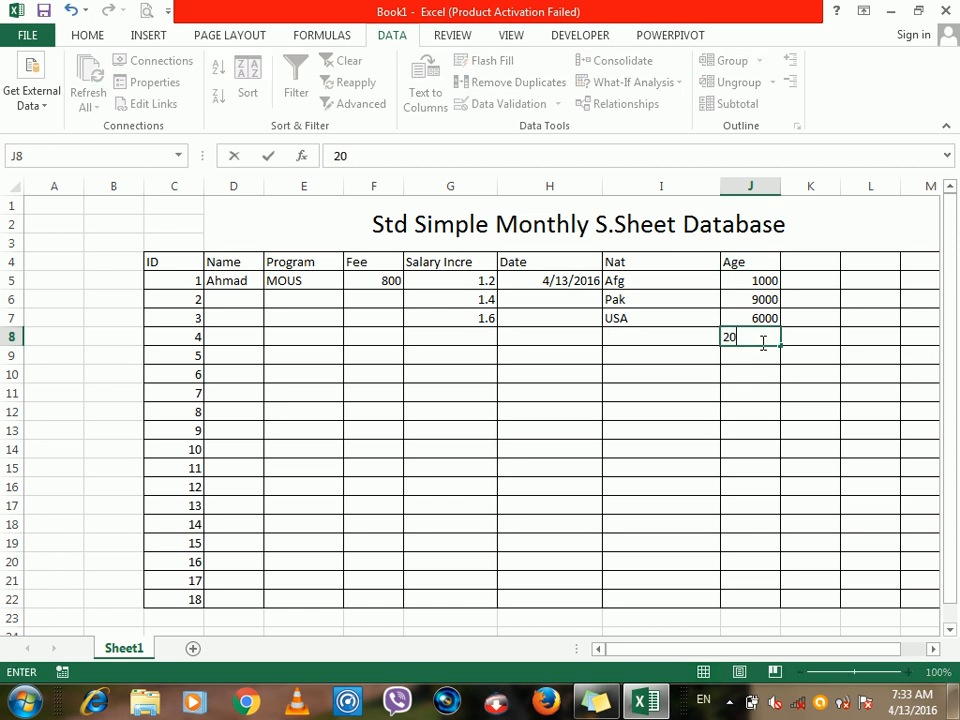
key("Return")
Try to enter the out-of-range age 15 in J9.
type("1")
key("Return")
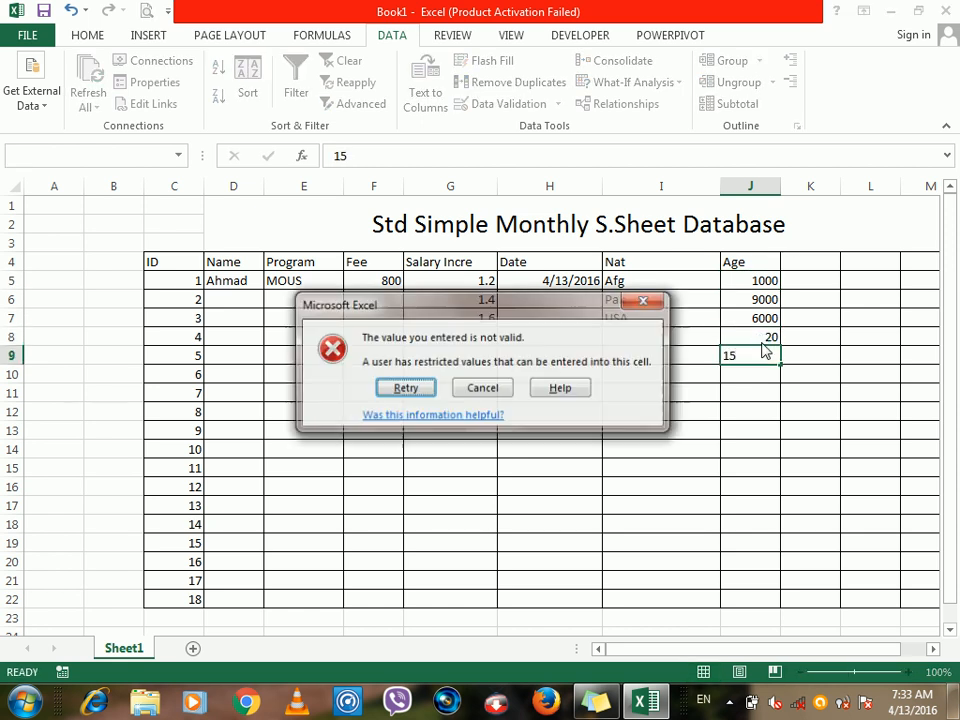
key("Escape")
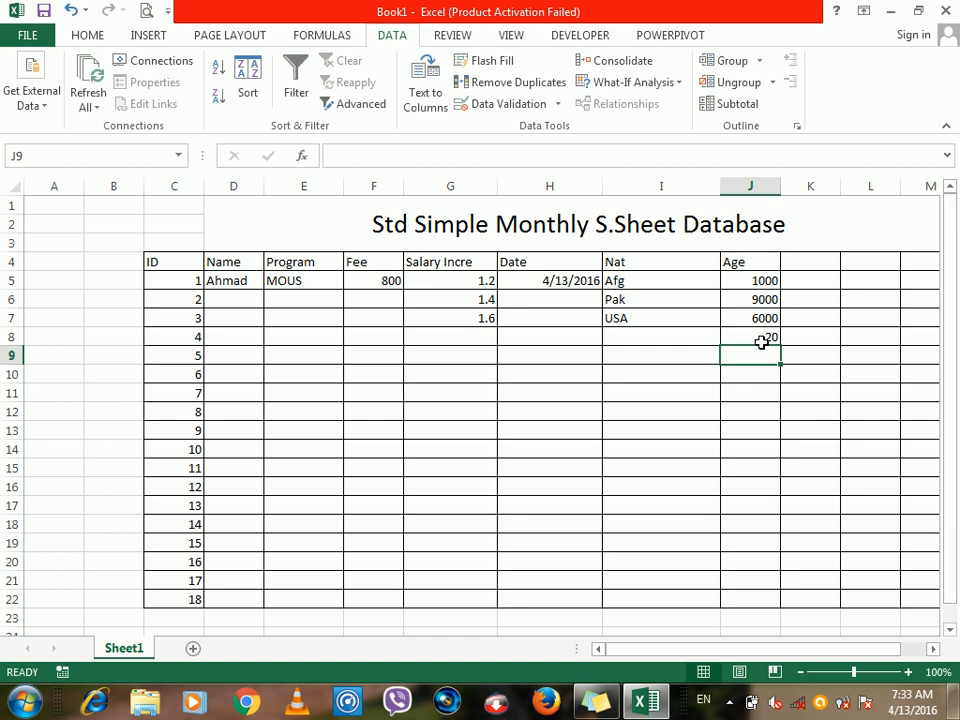
Enter the ages 23, 26, 28 and 29 in J9:J12.
type("23")
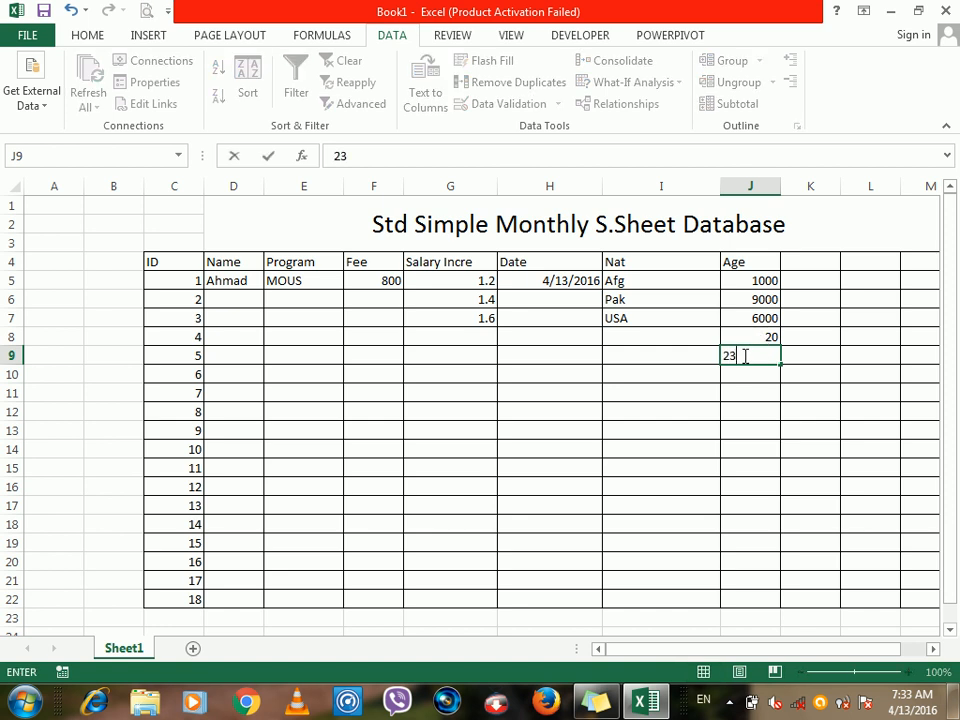
key("Return")
type("26")
key("Return")
type("28")
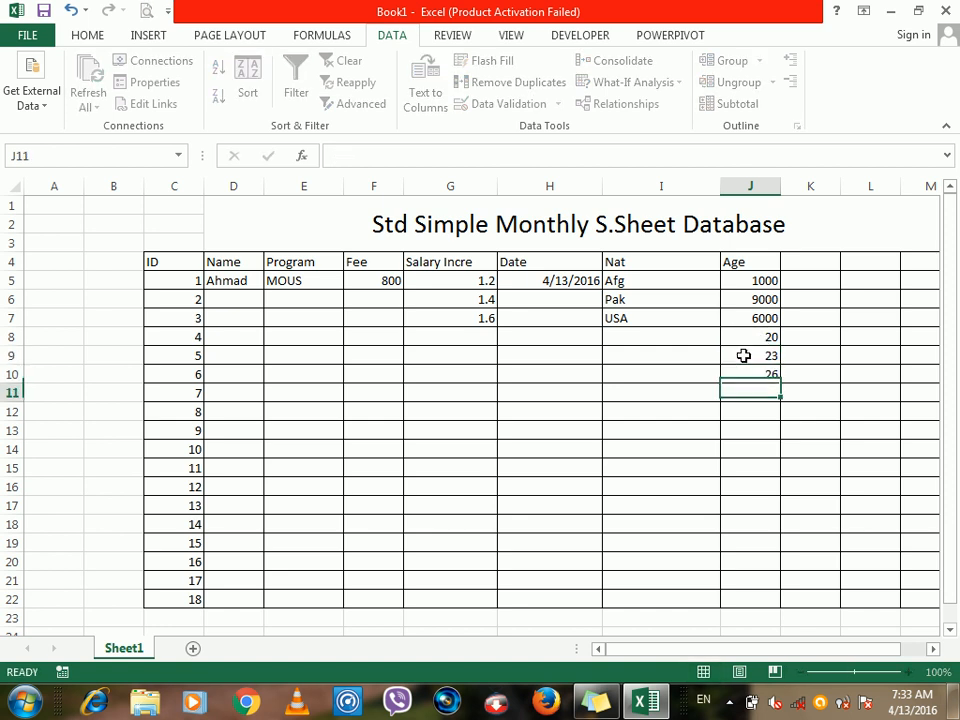
key("Return")
type("29")
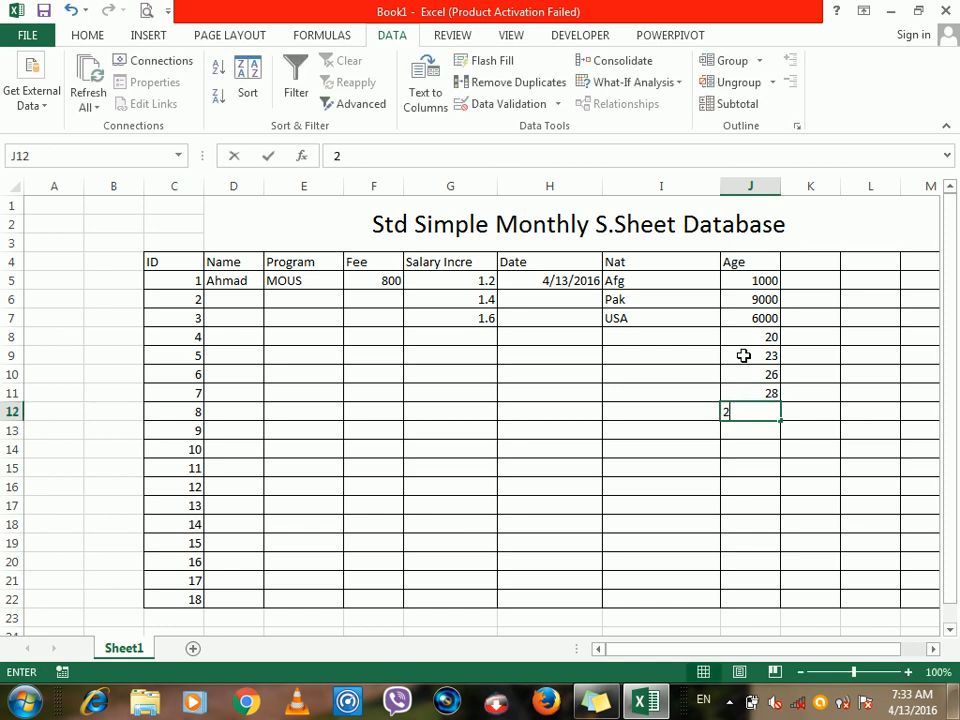
key("Return")
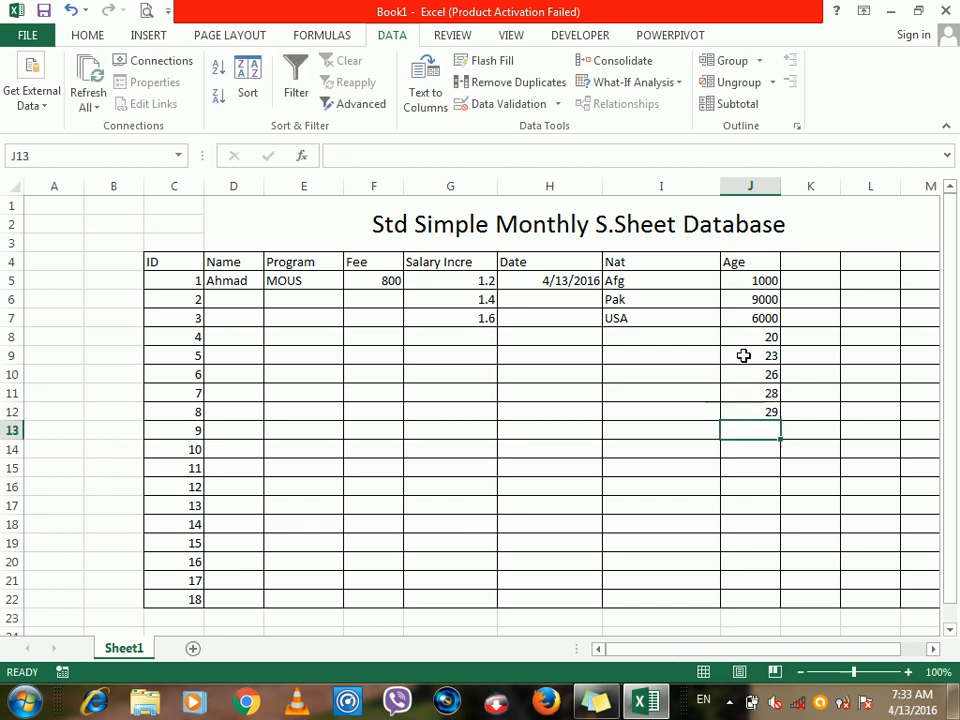
Circle the invalid ages in column J and clear the validation circles again.
left_click(556, 105)
left_click(532, 149)
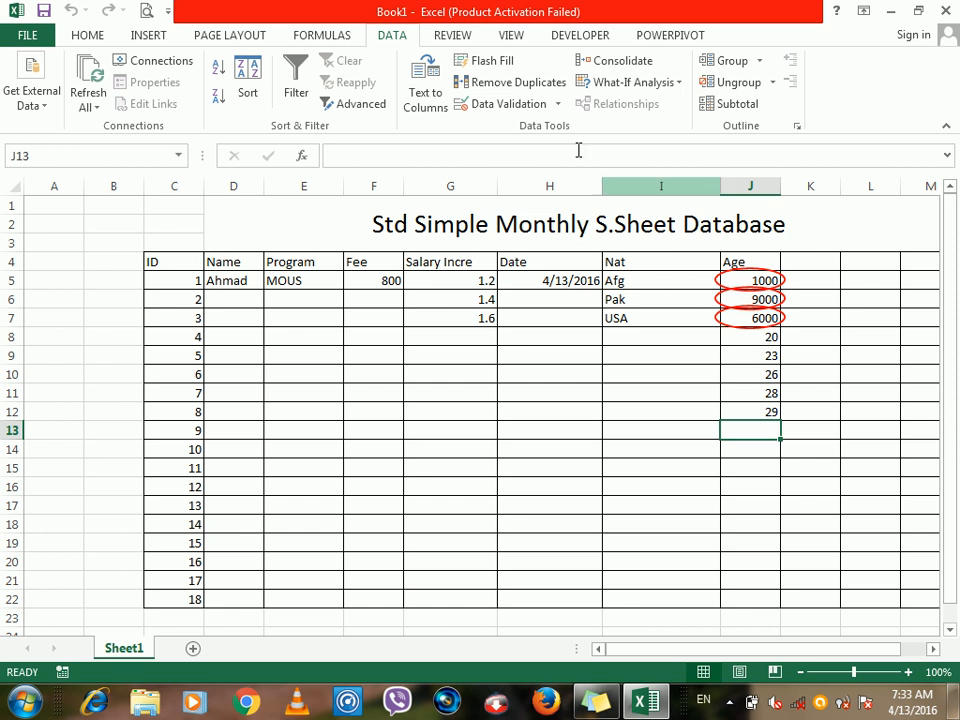
left_click(558, 103)
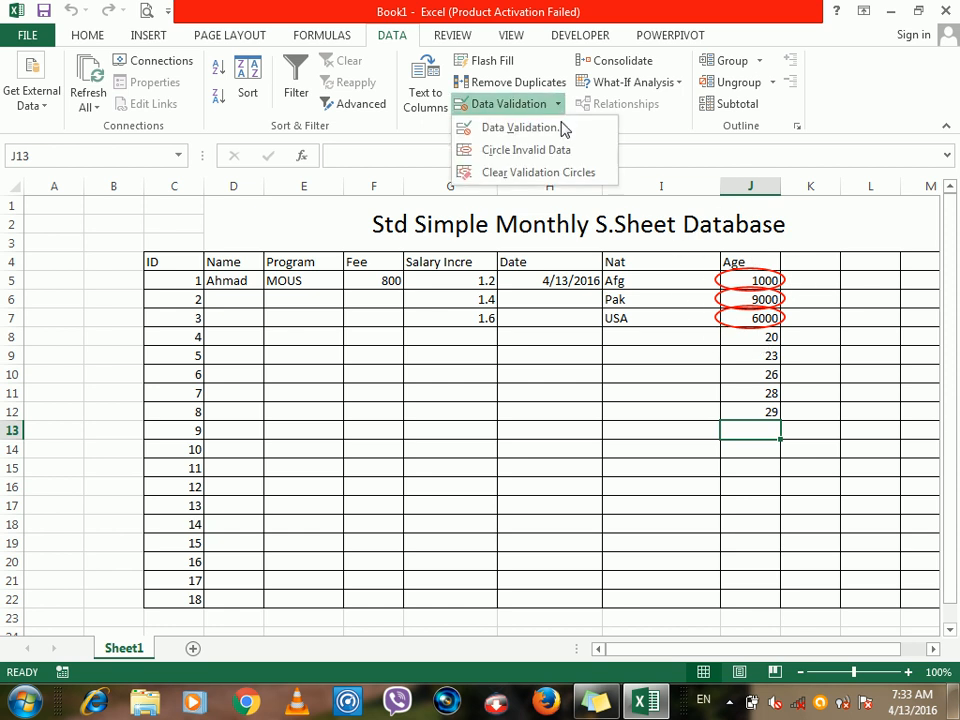
left_click(557, 171)
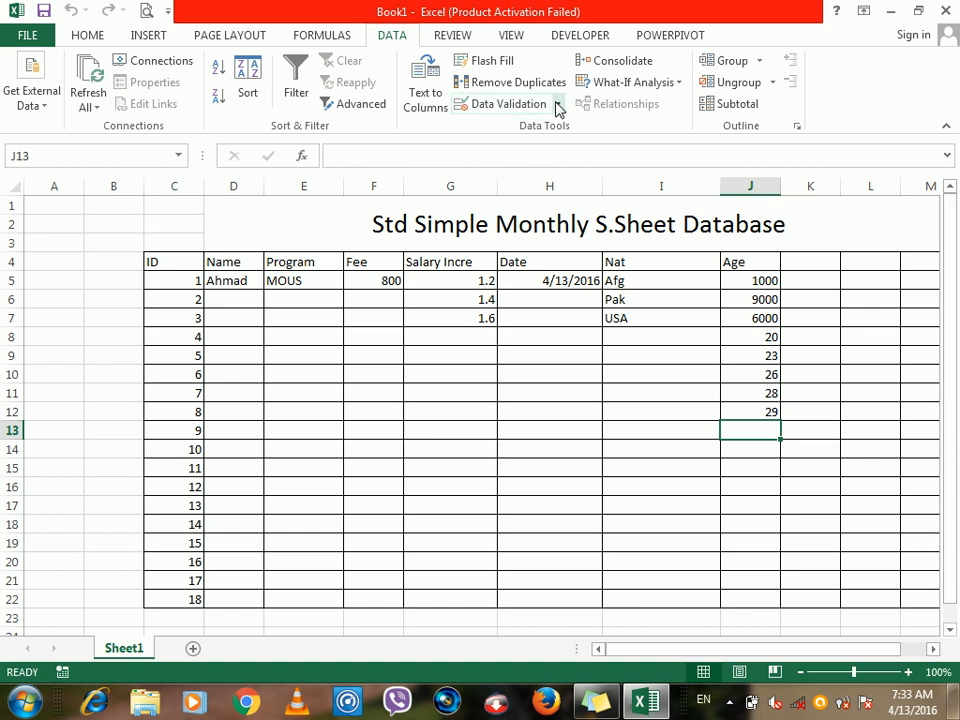
left_click(664, 86)
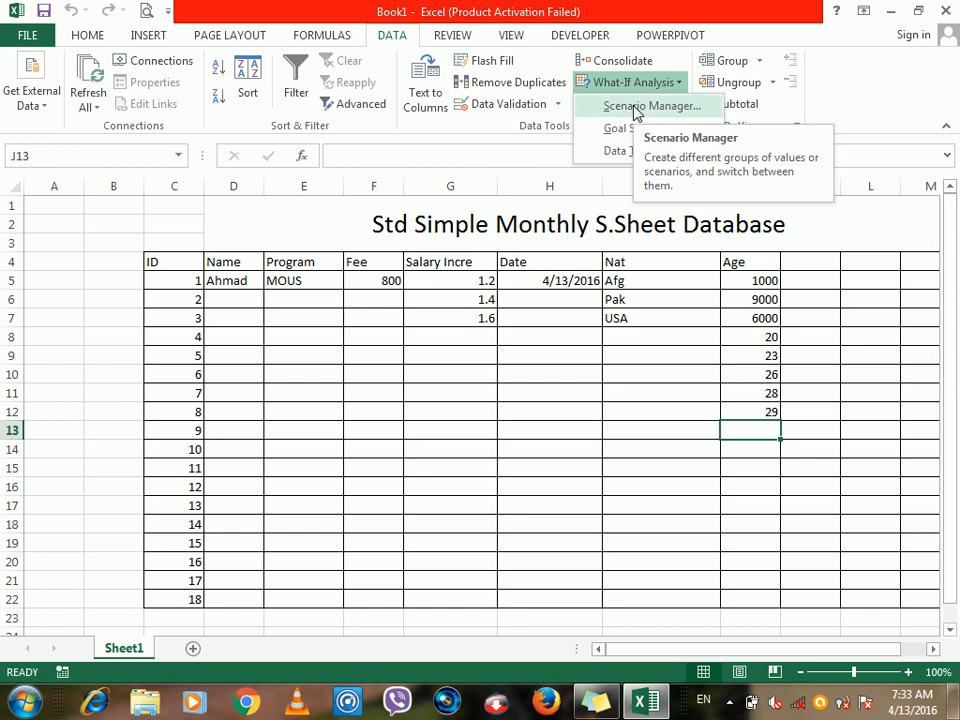
left_click(538, 272)
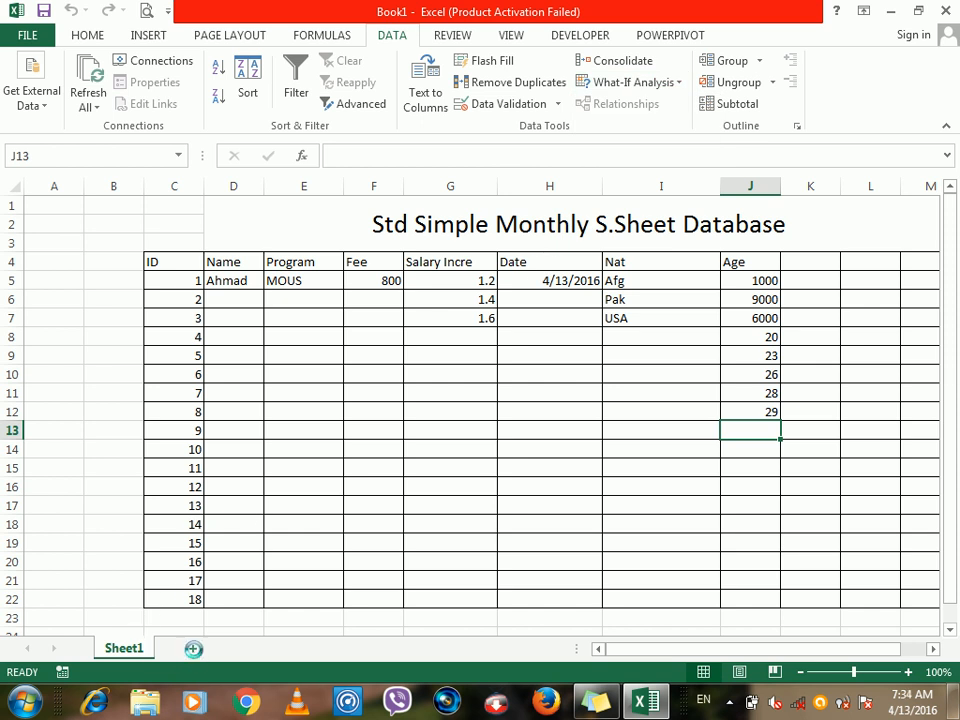
Add a new worksheet and enter the headings Item, Cost and Q in E3:G3.
left_click(194, 650)
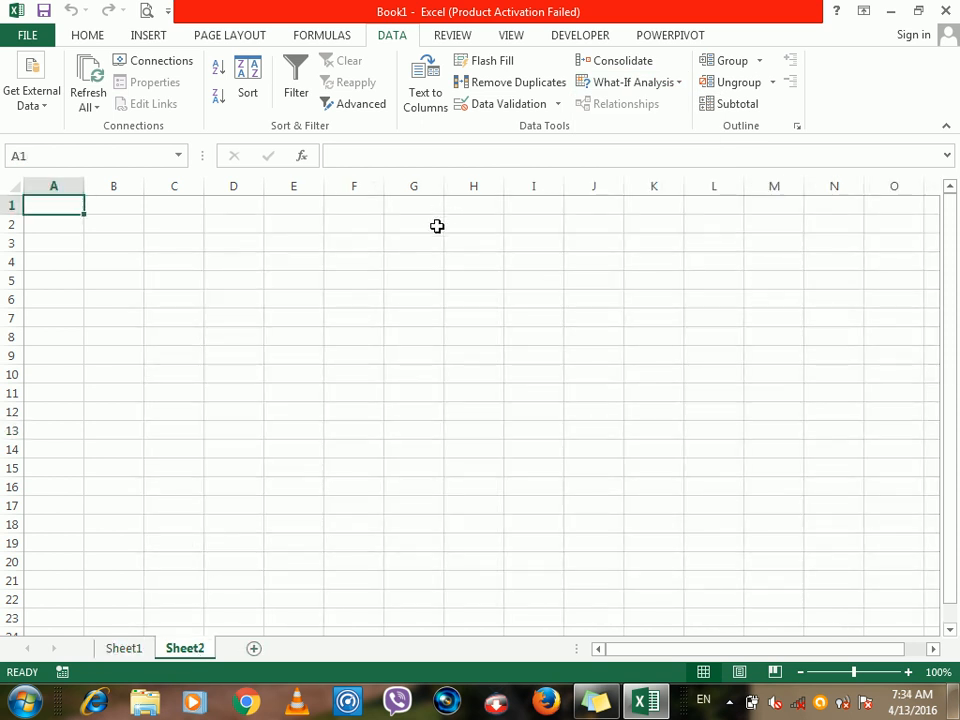
left_click(293, 243)
type("Item")
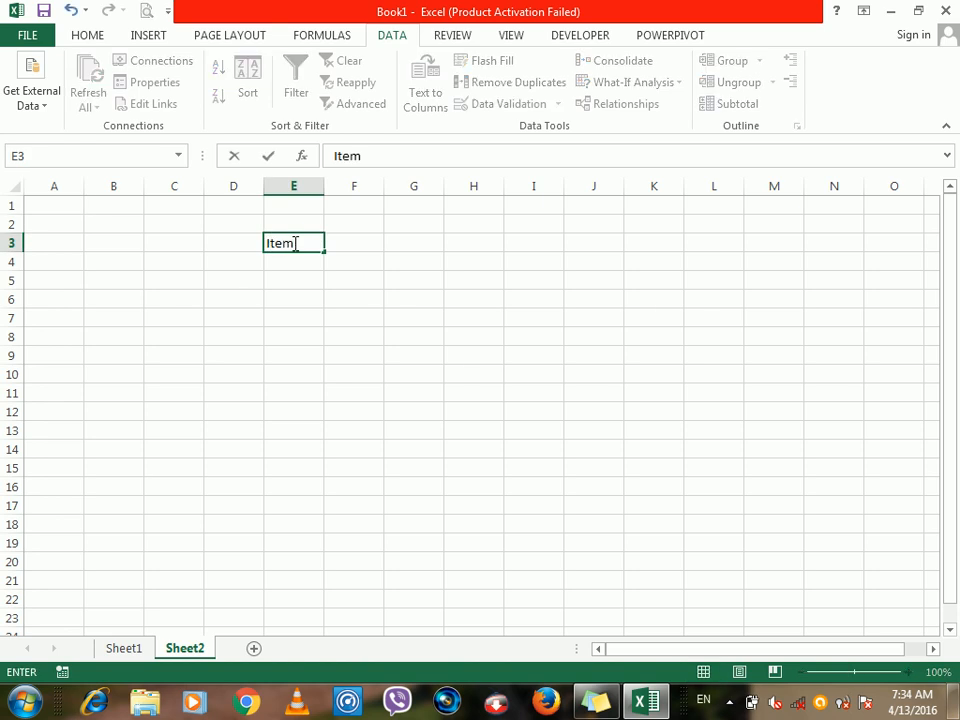
key("Tab")
type("Cost")
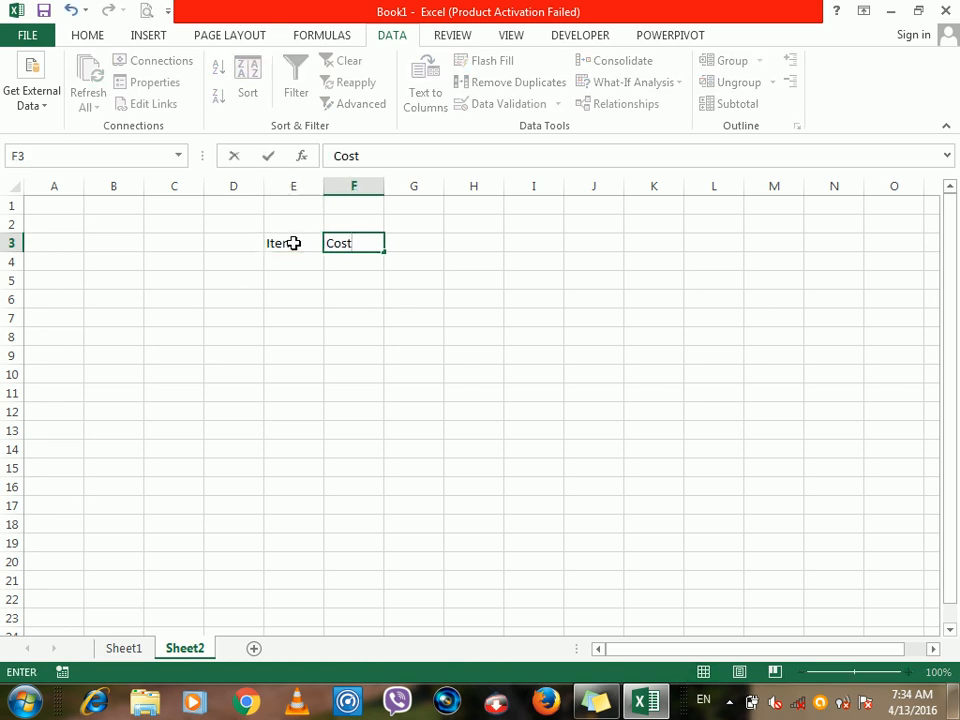
key("Tab")
type("Q")
key("Return")
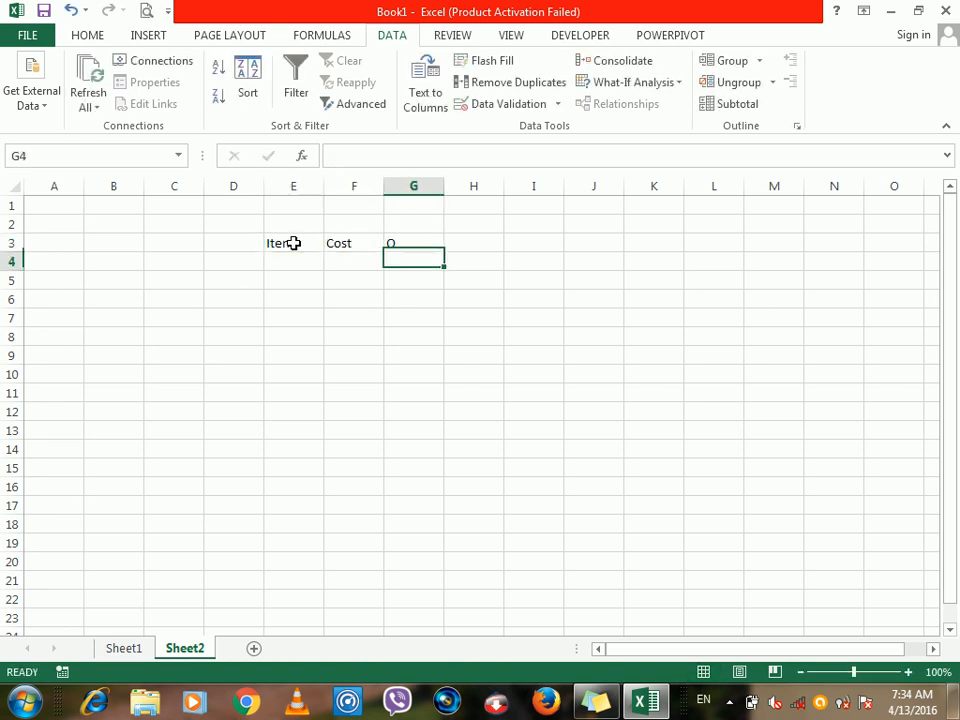
Apply borders to all cells of the range E3:G15.
left_click_drag(293, 243, 401, 471)
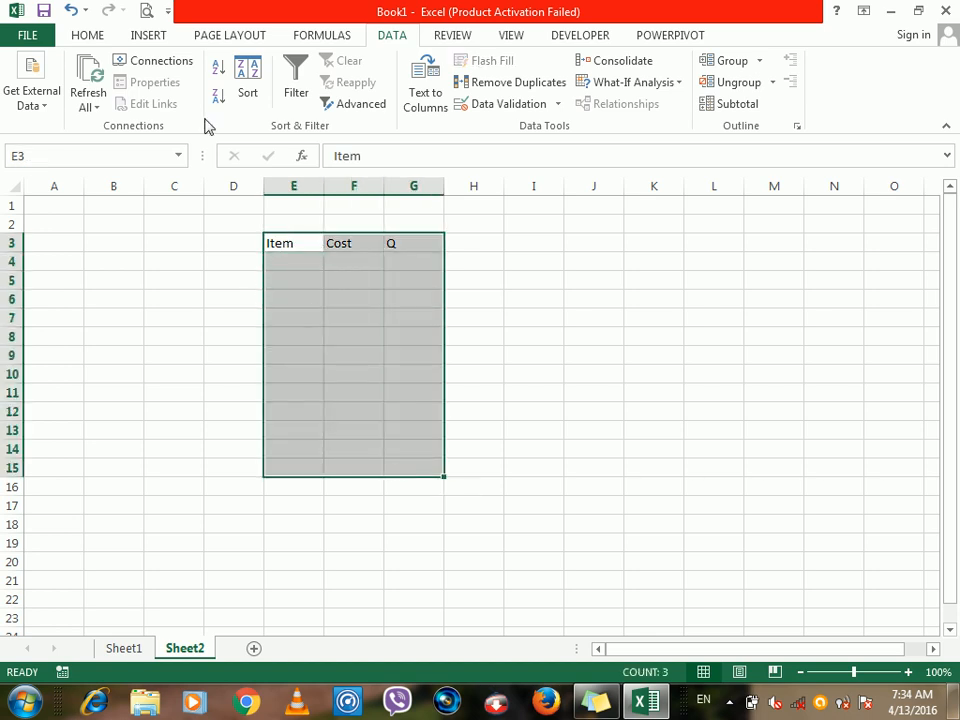
left_click(84, 40)
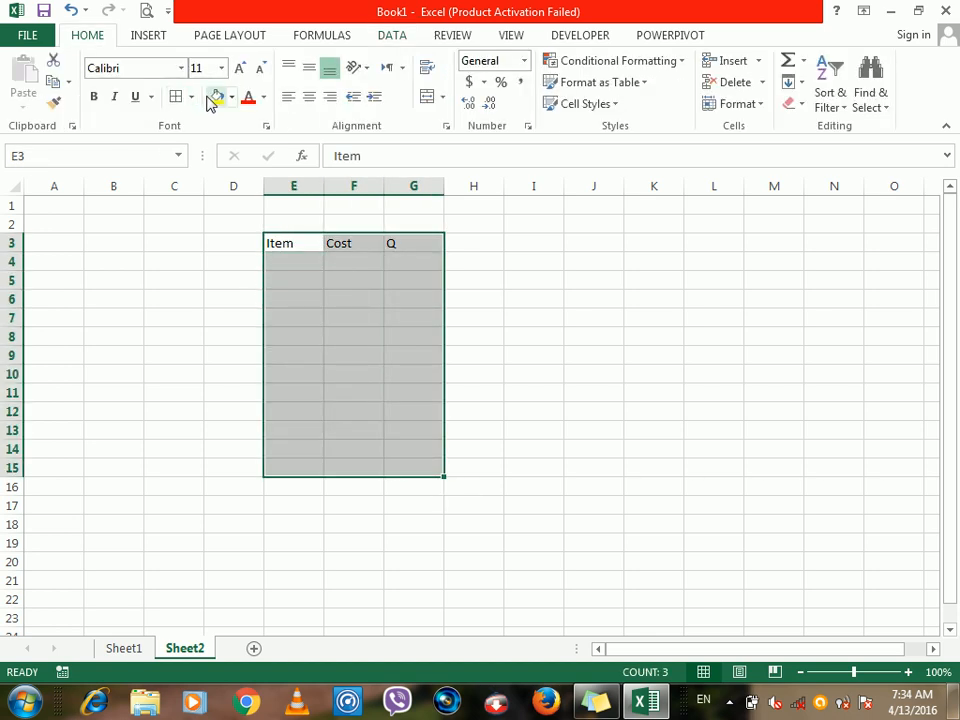
left_click(178, 96)
Enter the items HDD, Monitor and USB in E4:E6.
left_click(295, 262)
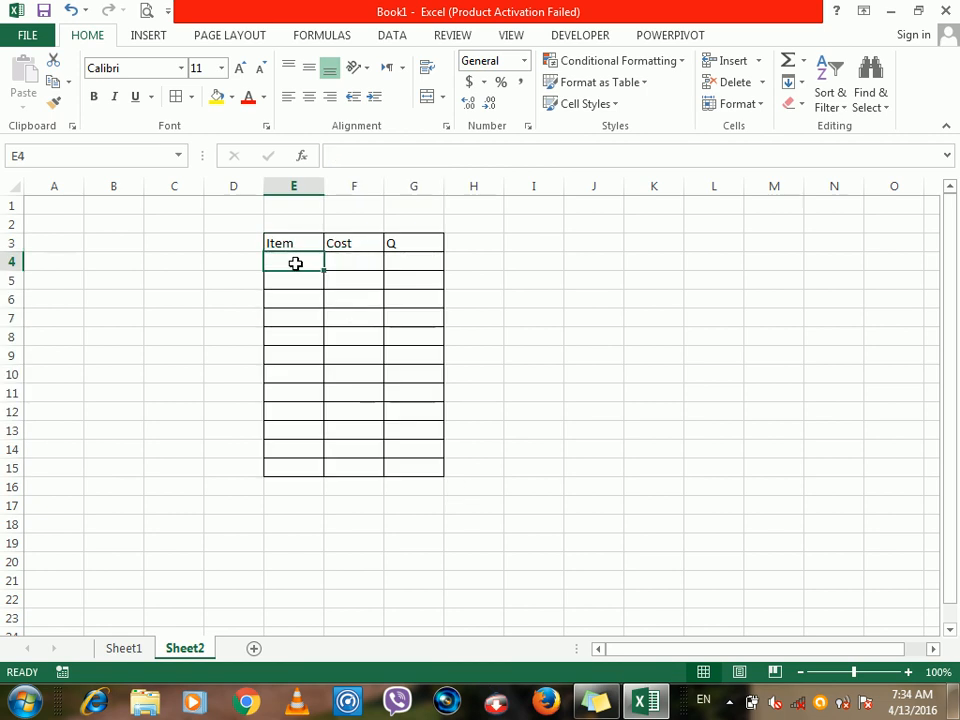
type("HDD")
key("Return")
type("Monitor")
key("Return")
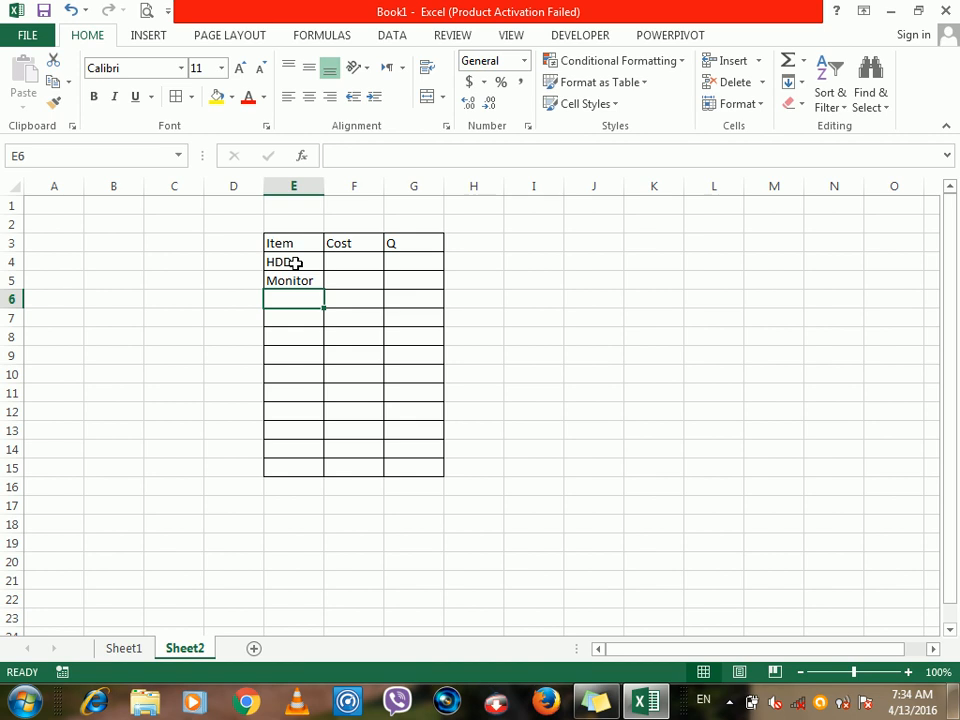
type("USB")
key("Return")
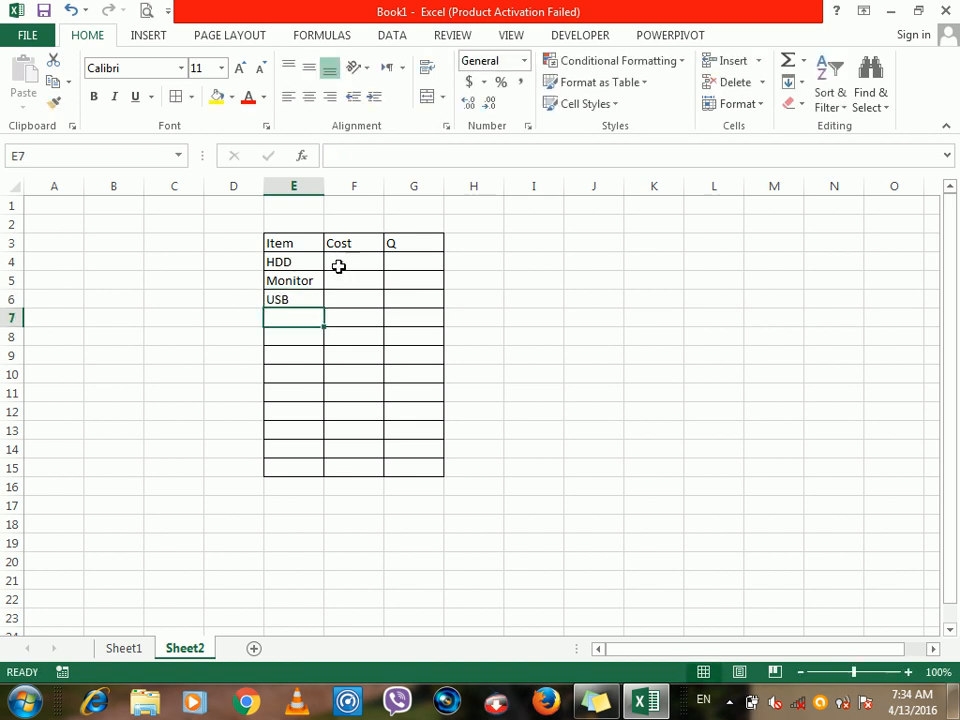
Enter the costs 100, 300 and 900 in F4:F6.
left_click(339, 260)
type("100")
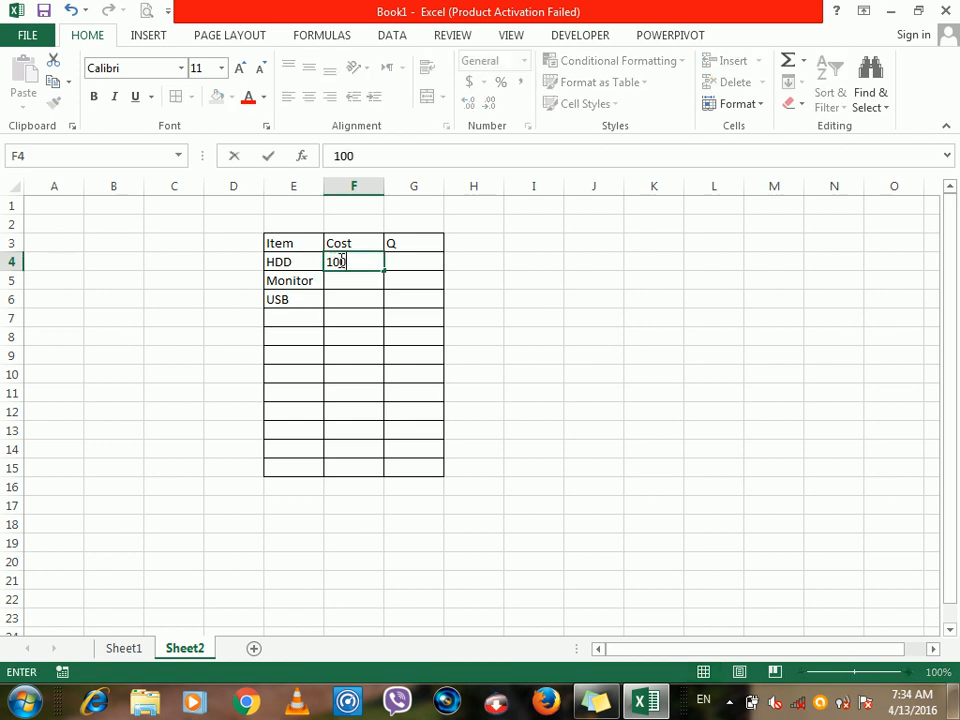
key("Return")
type("300")
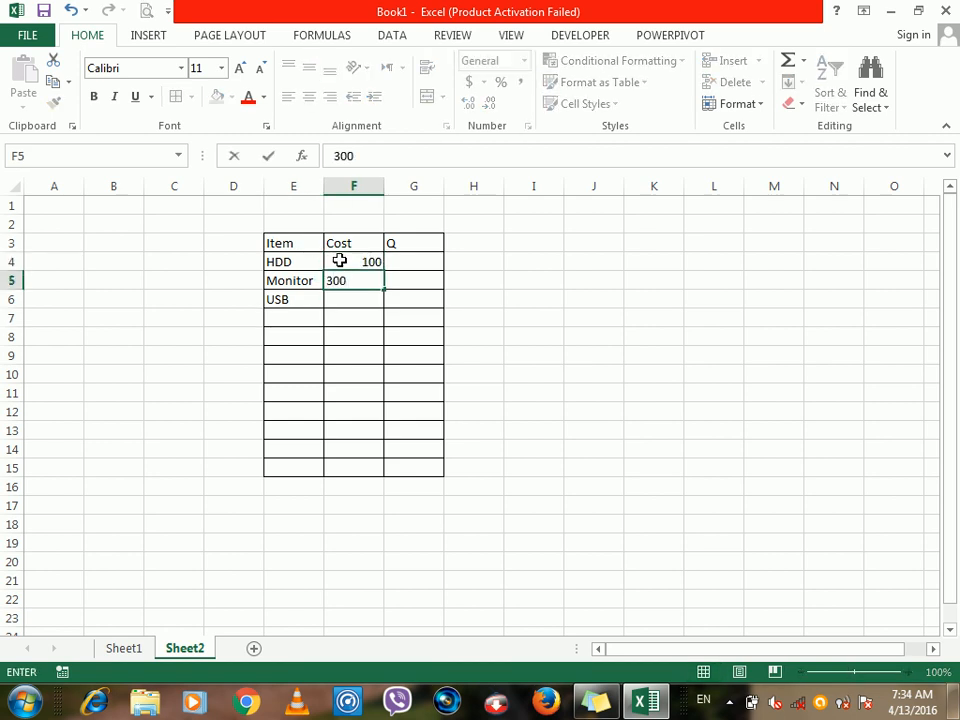
key("Return")
type("900")
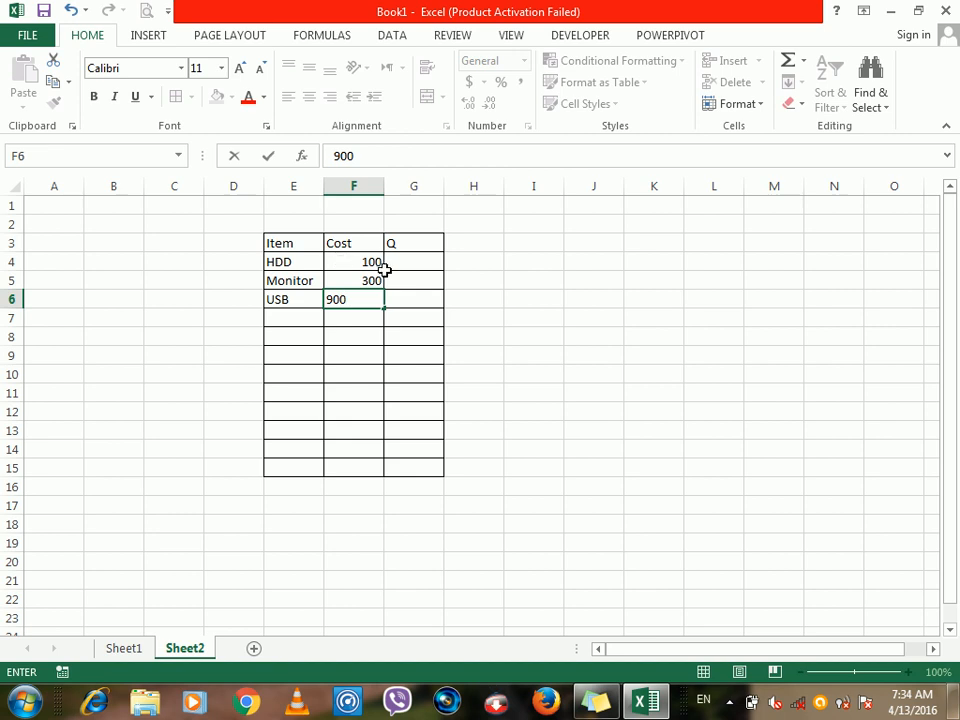
Enter the quantities 2, 3 and 4 in G4:G6.
left_click(393, 266)
type("2")
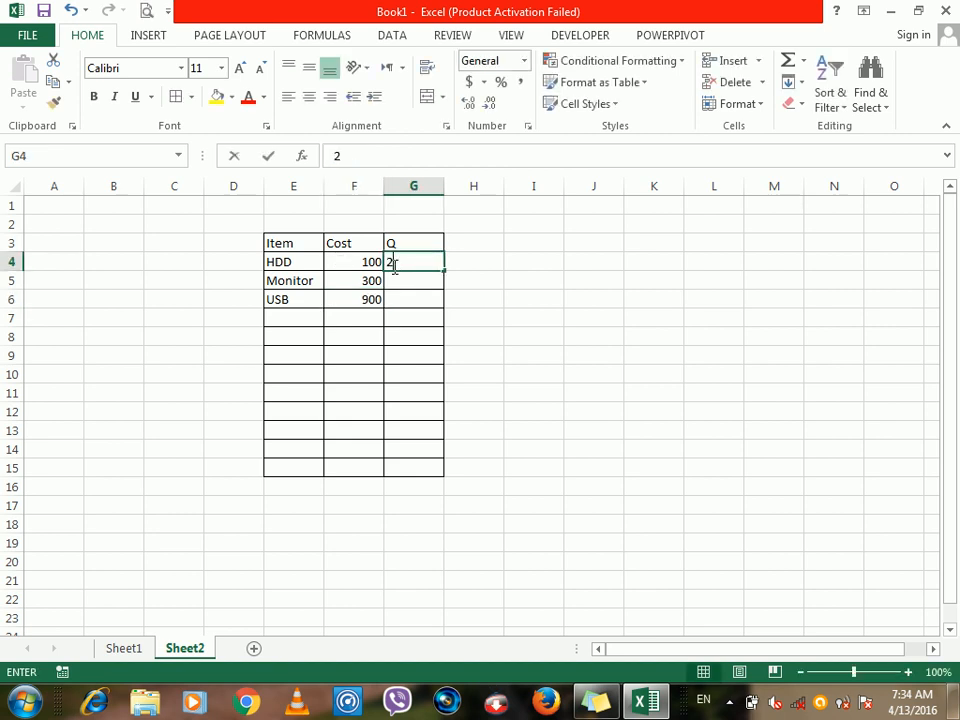
key("Return")
type("3")
key("Return")
type("4")
key("Return")
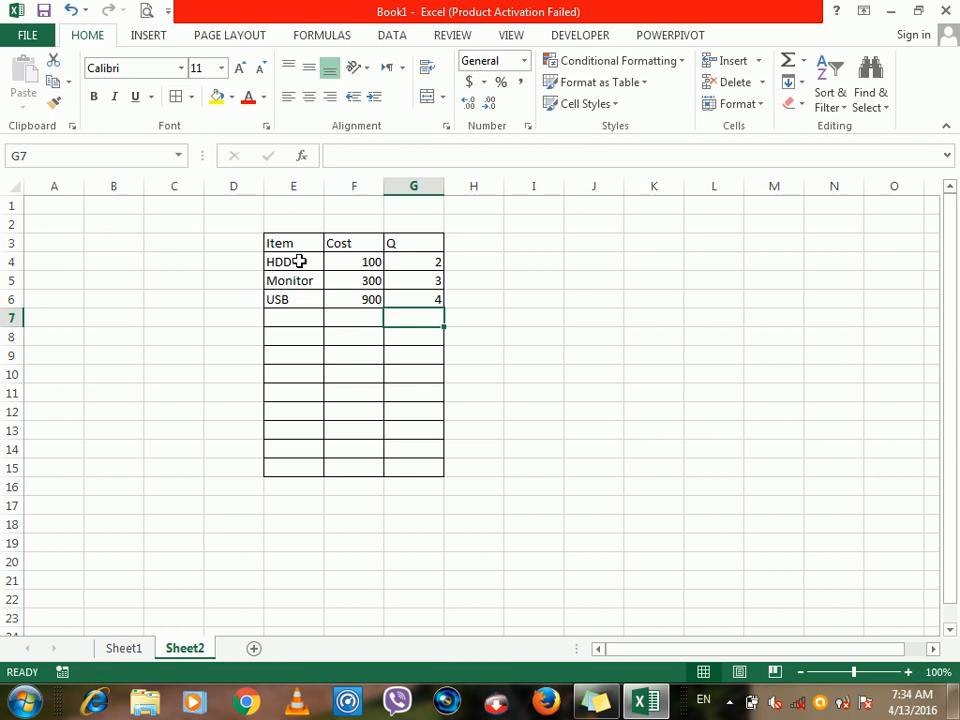
Open the What-If Analysis Scenario Manager with the table range E3:G6 selected.
left_click_drag(285, 246, 419, 299)
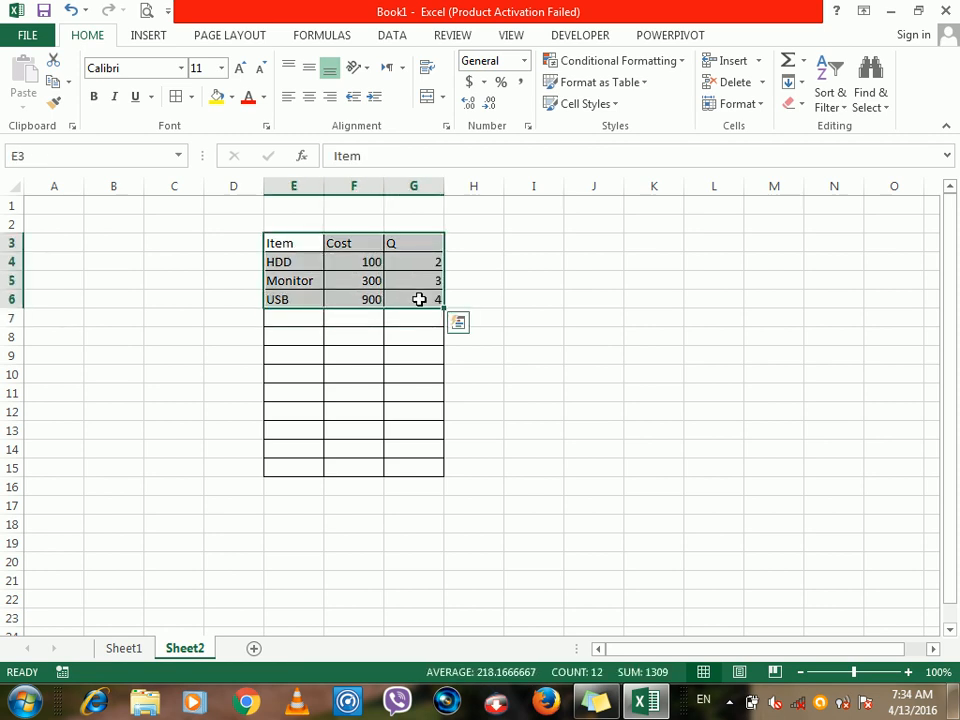
left_click(390, 37)
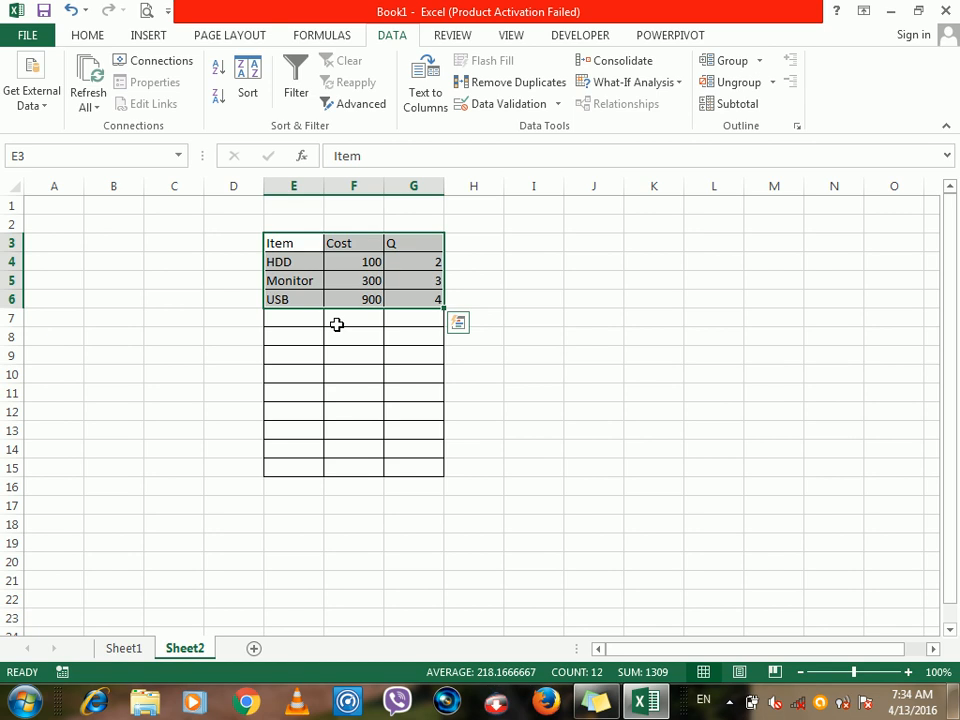
left_click(576, 88)
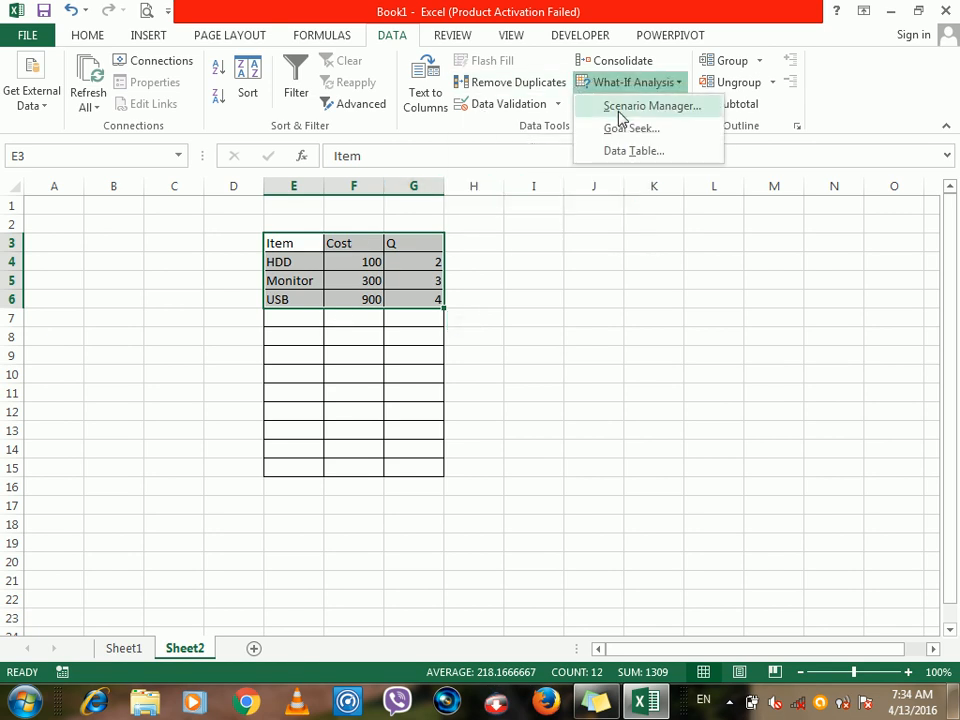
left_click(621, 106)
left_click_drag(606, 135, 570, 107)
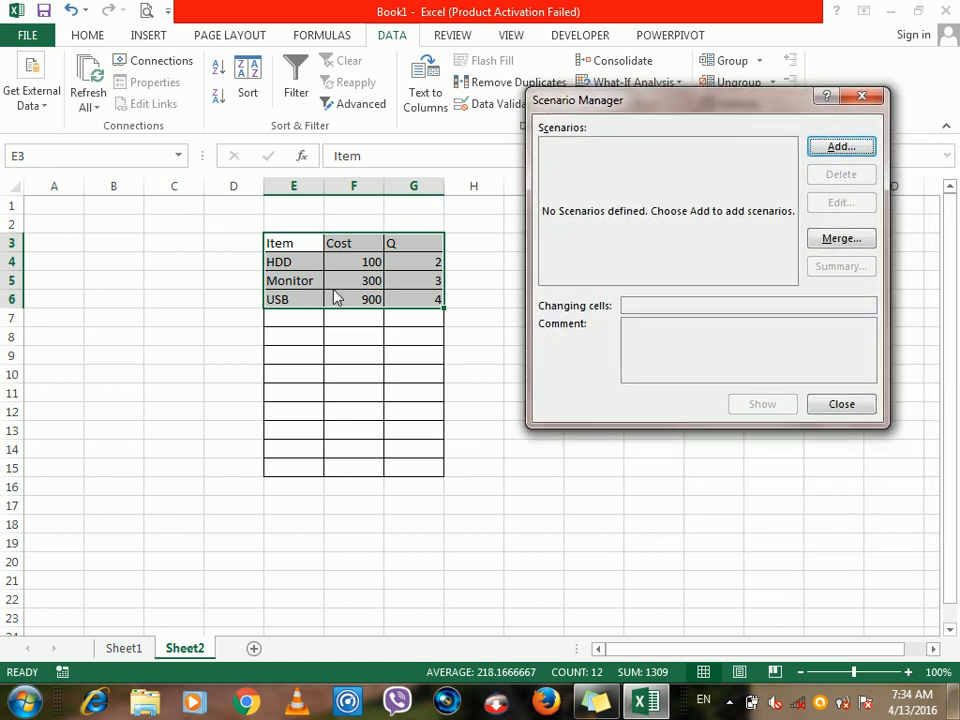
Add a scenario named Kabul for E3:G6 with Prevent changes turned off, keeping the current cell values.
left_click(836, 148)
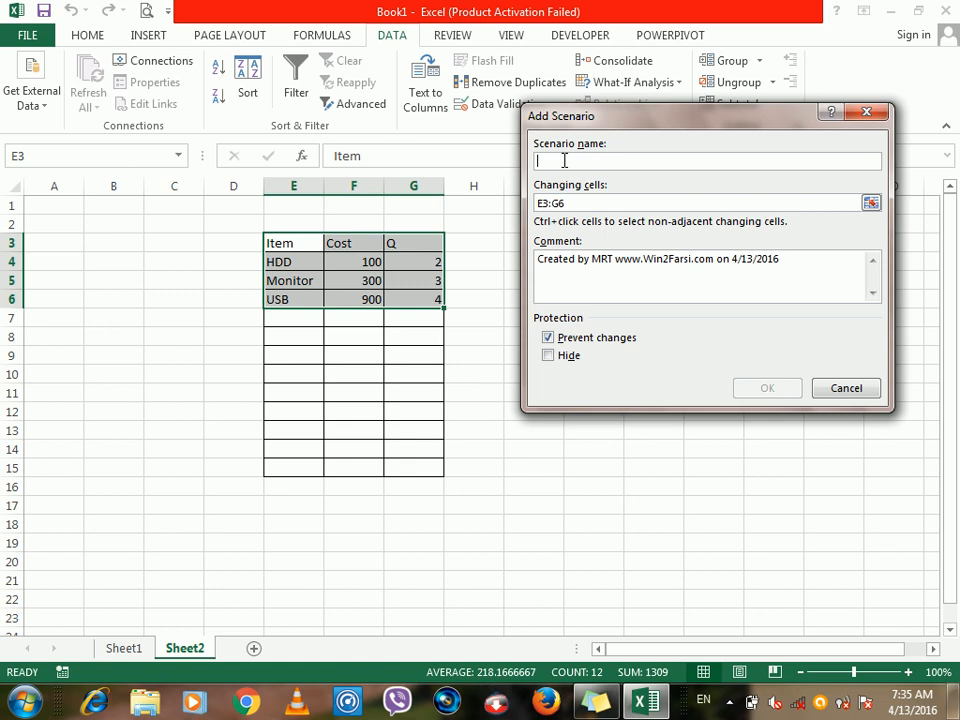
type("Kabul")
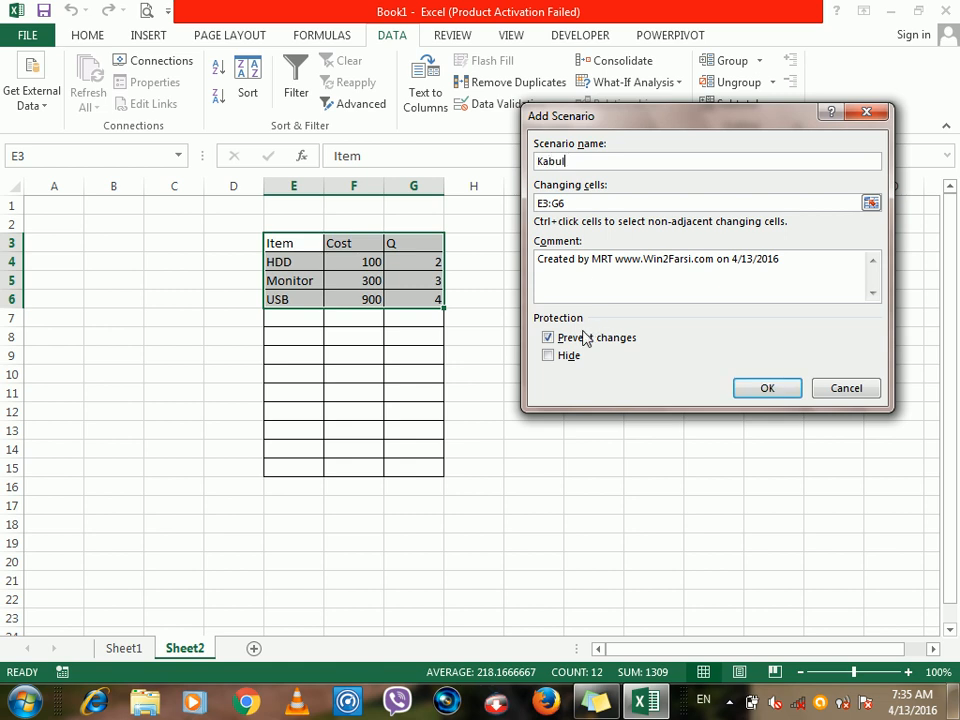
left_click(557, 339)
left_click(796, 271)
left_click_drag(796, 262, 548, 257)
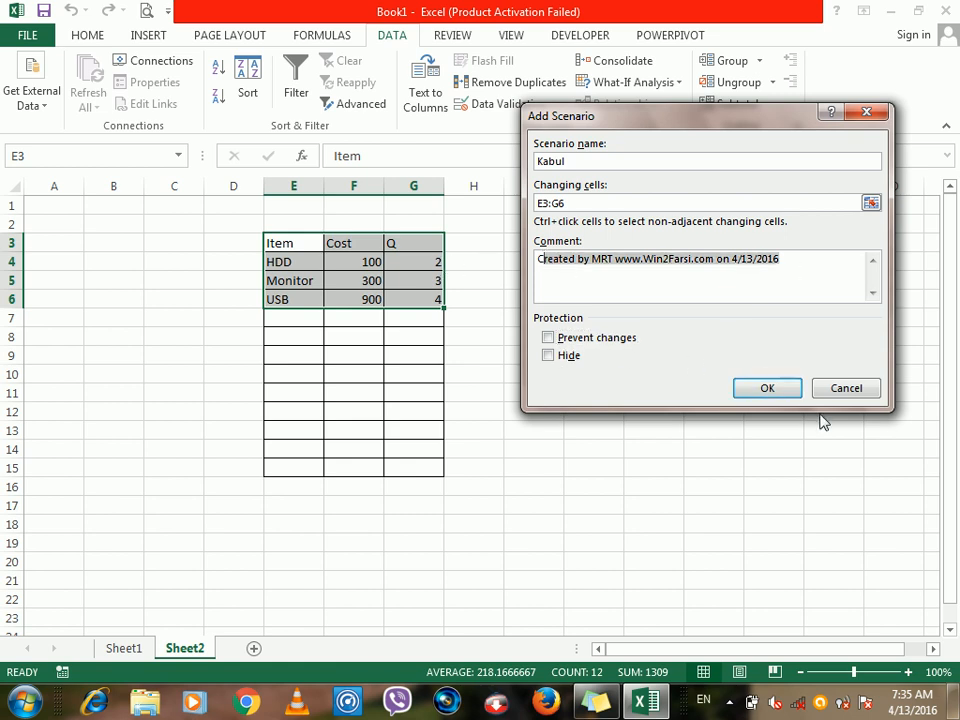
left_click(779, 396)
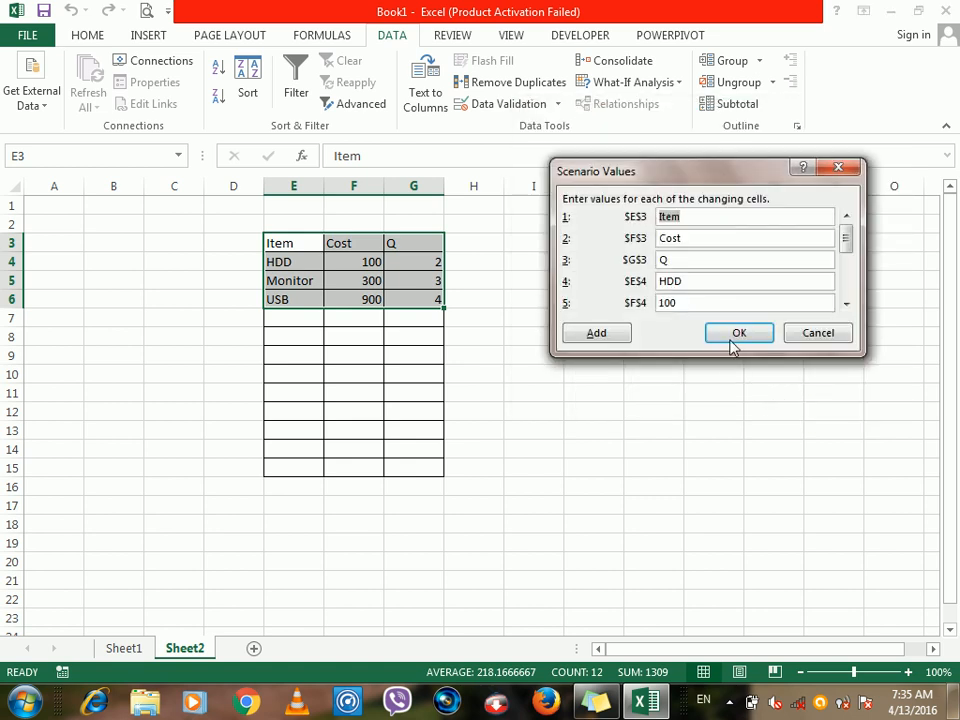
left_click(735, 333)
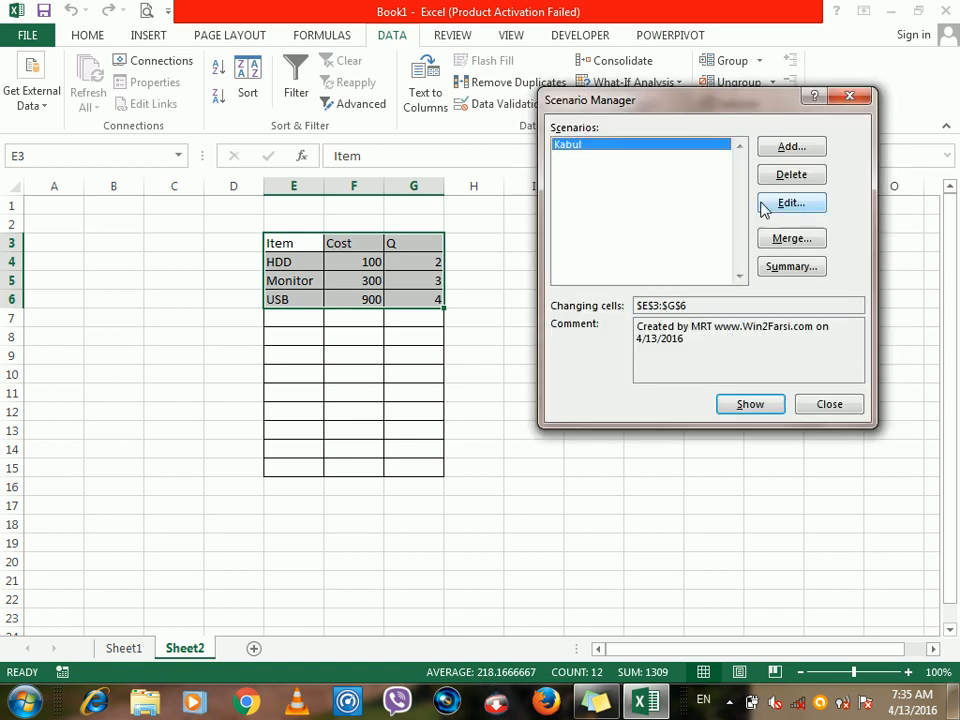
Create a second scenario named Peshawar for E3:G6, leaving Prevent changes on.
left_click(771, 155)
left_click(771, 160)
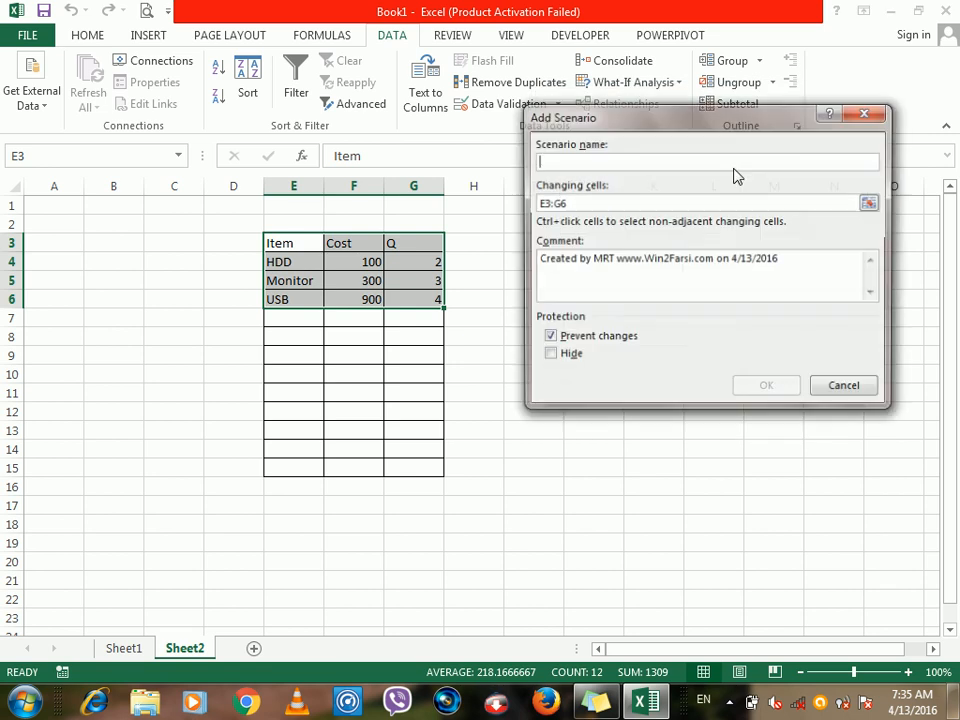
type("Peshawar")
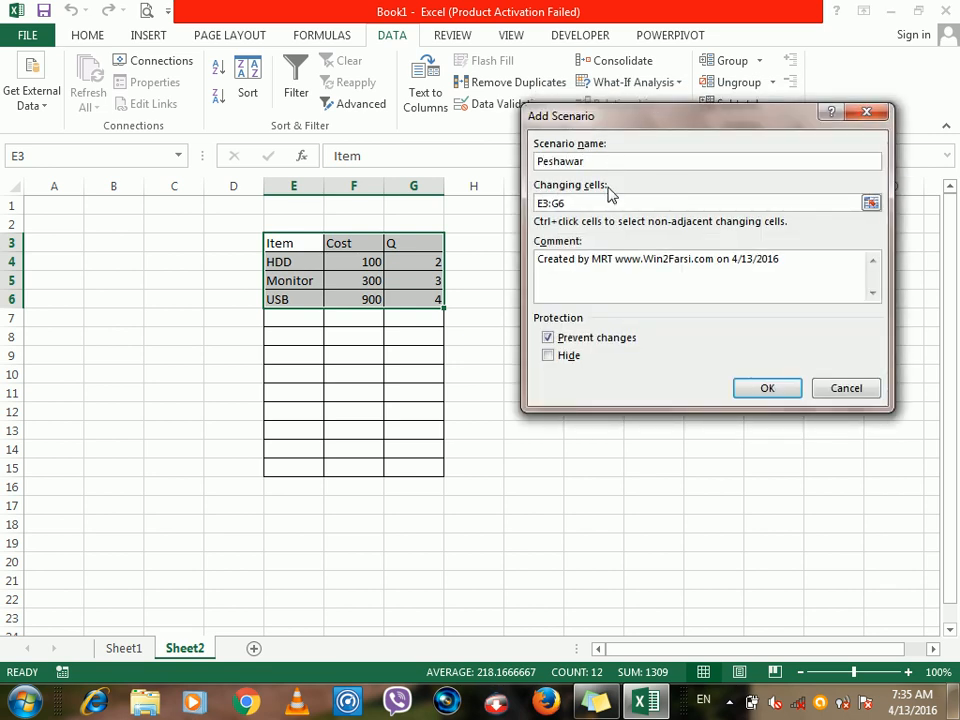
left_click(752, 390)
Set the Peshawar scenario costs to 400 for F4, 800 for F5 and 2000 for F6, and save the scenario.
key("Tab")
key("Tab")
key("Tab")
key("Tab")
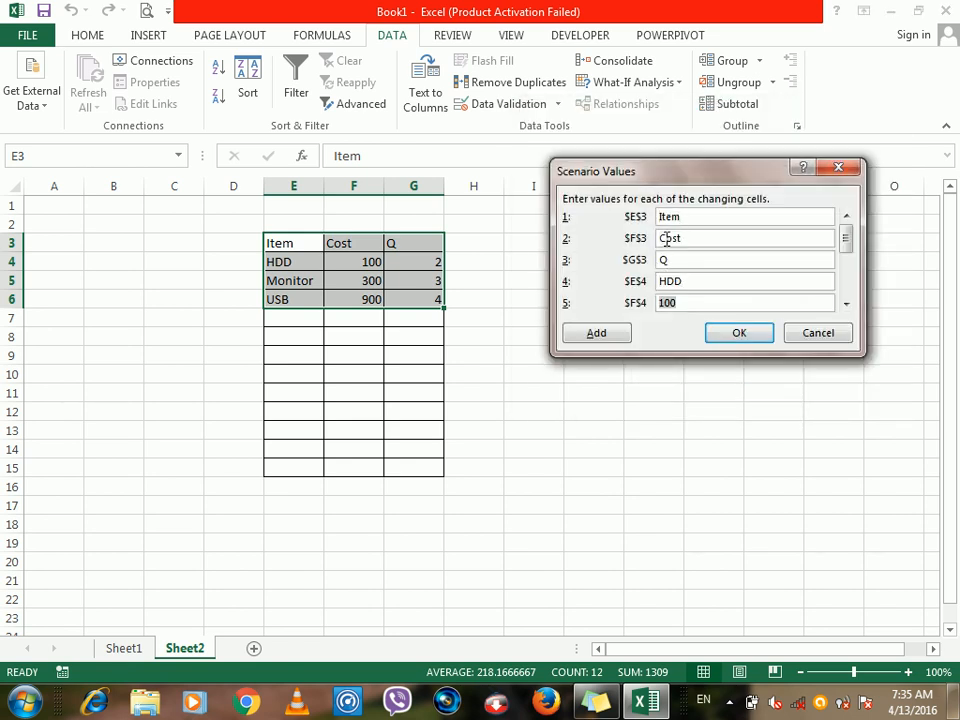
key("Tab")
key("Tab")
key("Tab")
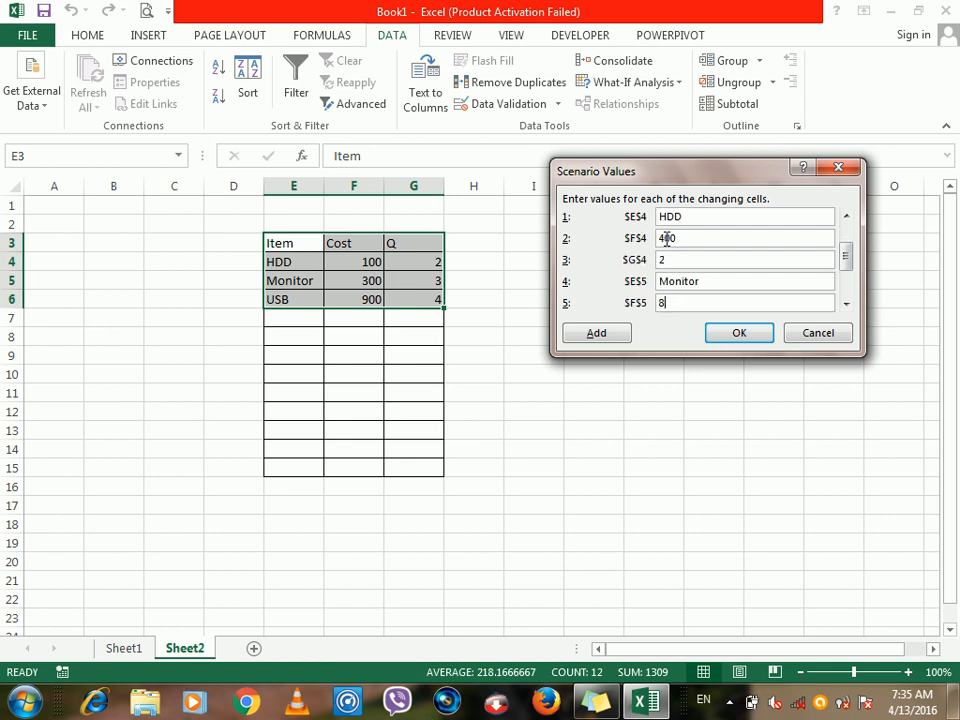
type("800")
key("Tab")
key("Tab")
key("Tab")
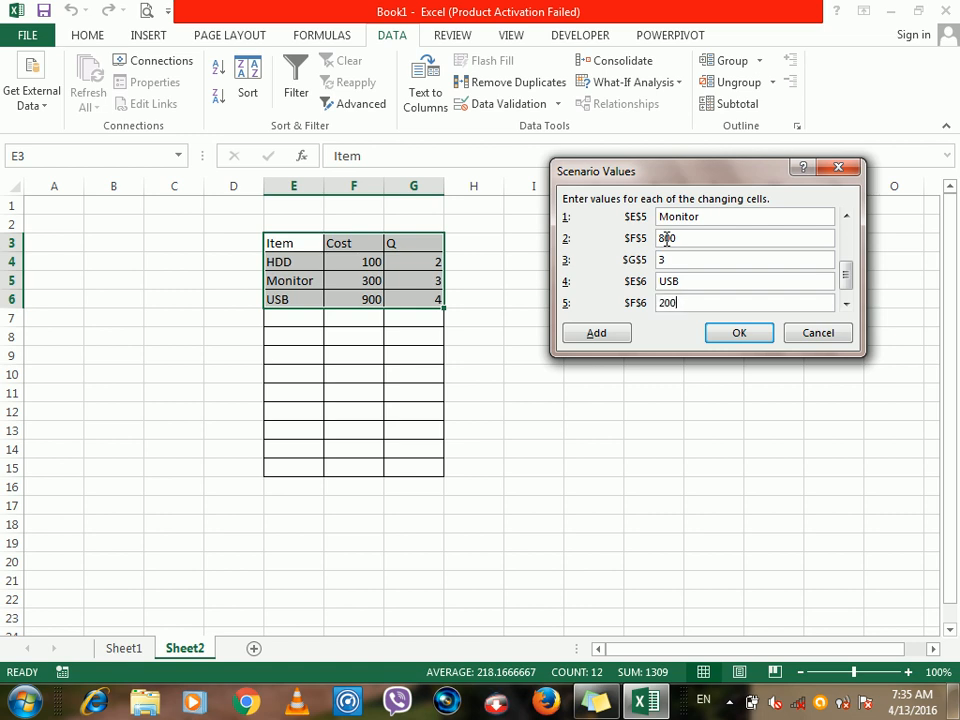
key("Tab")
type("4")
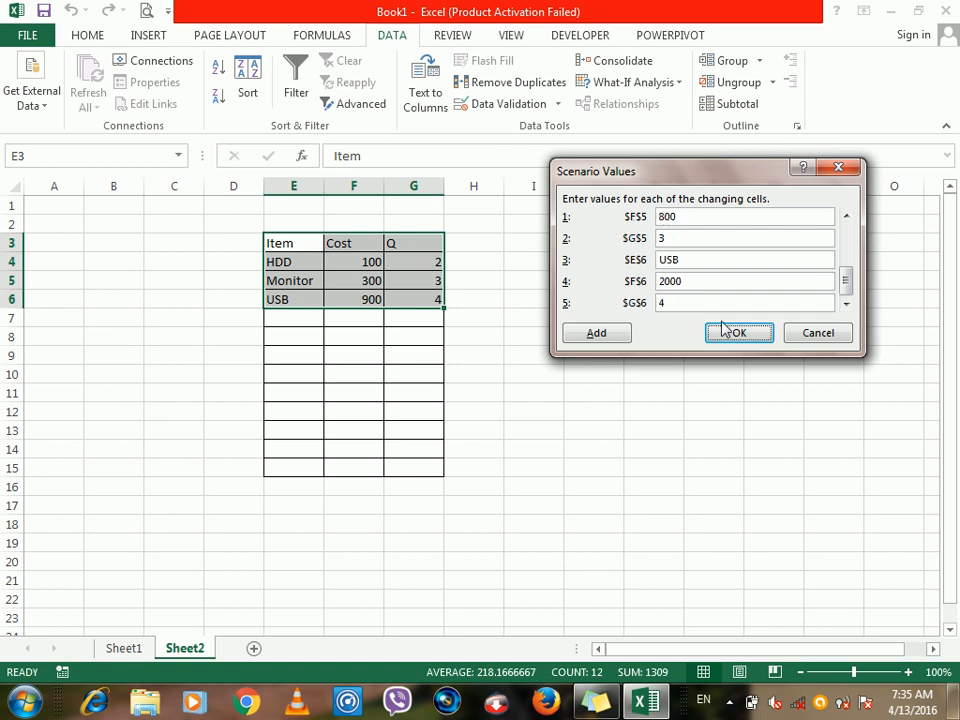
left_click(729, 333)
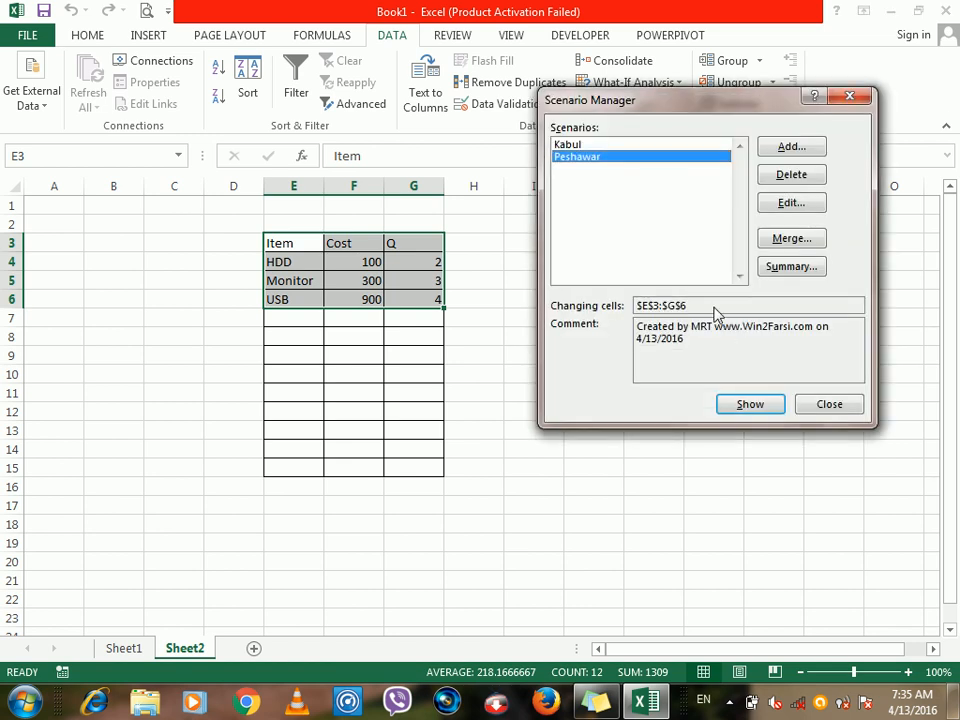
Create a third scenario named USA for E3:G6 with Prevent changes turned off and Hide turned on.
left_click(590, 158)
left_click(790, 147)
type("USA")
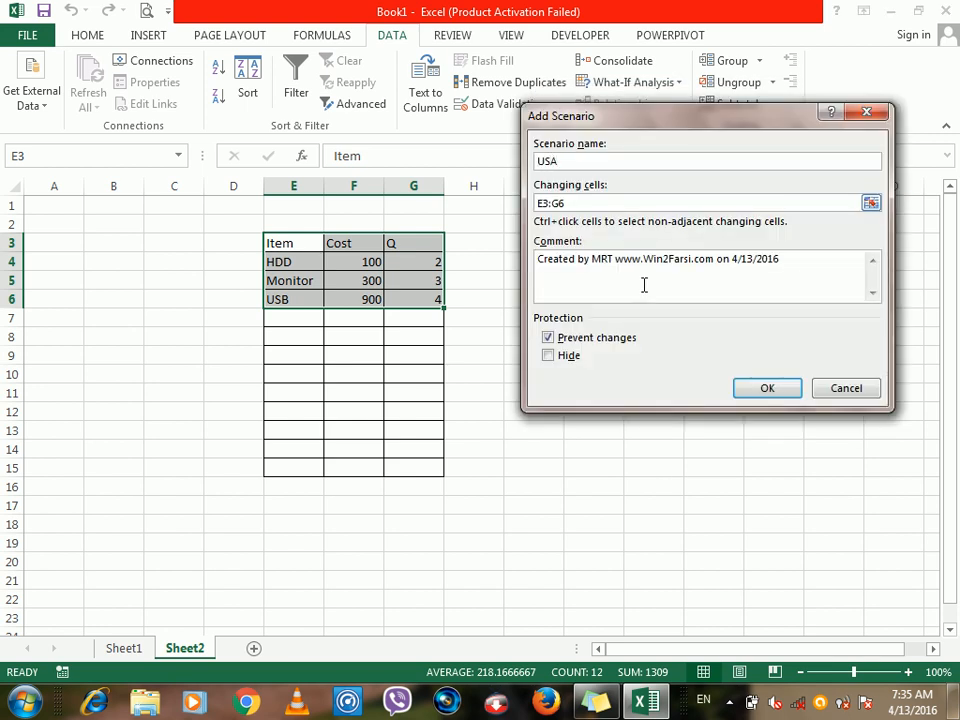
left_click(553, 339)
left_click(568, 358)
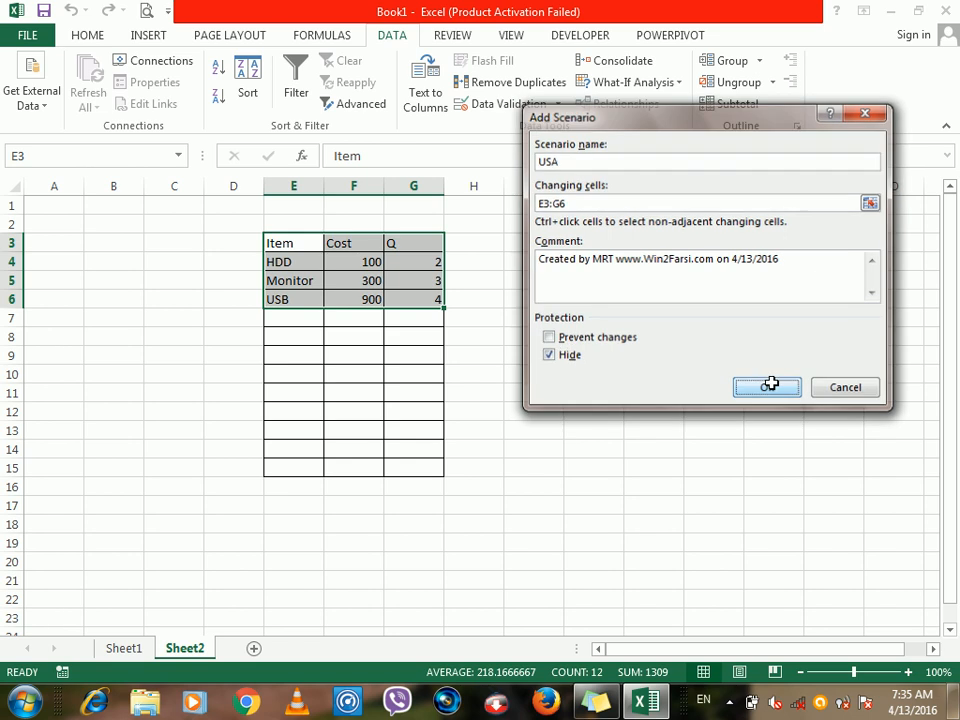
left_click(767, 388)
Set the USA scenario costs to 9 for F4, 8 for F5 and 7 for F6, and save the scenario.
key("Tab")
key("Tab")
key("Tab")
key("Tab")
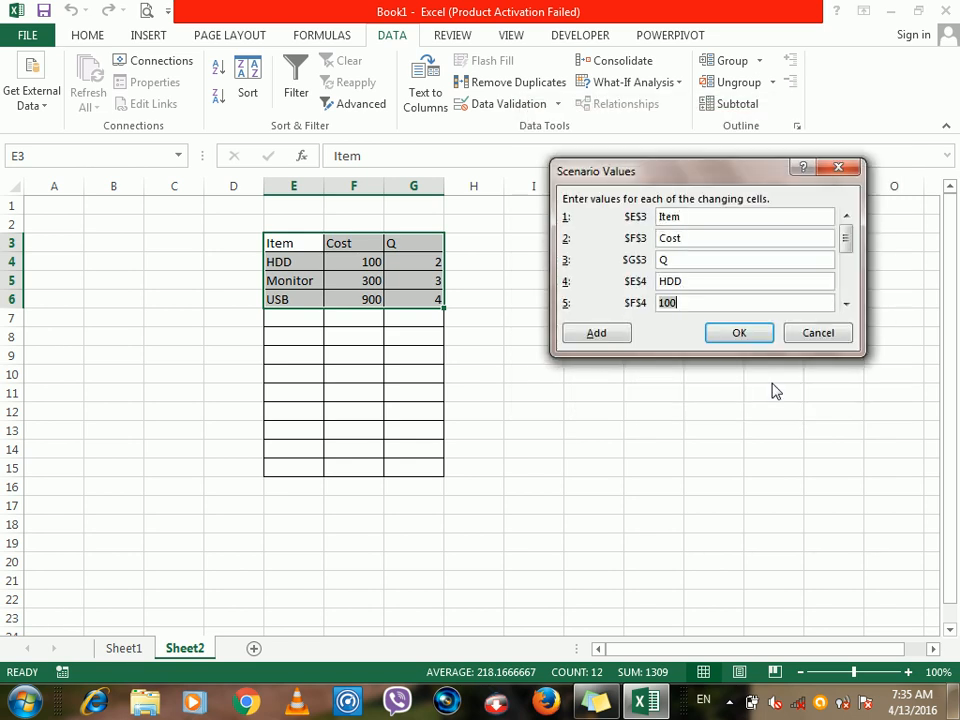
key("Tab")
key("Tab")
key("Tab")
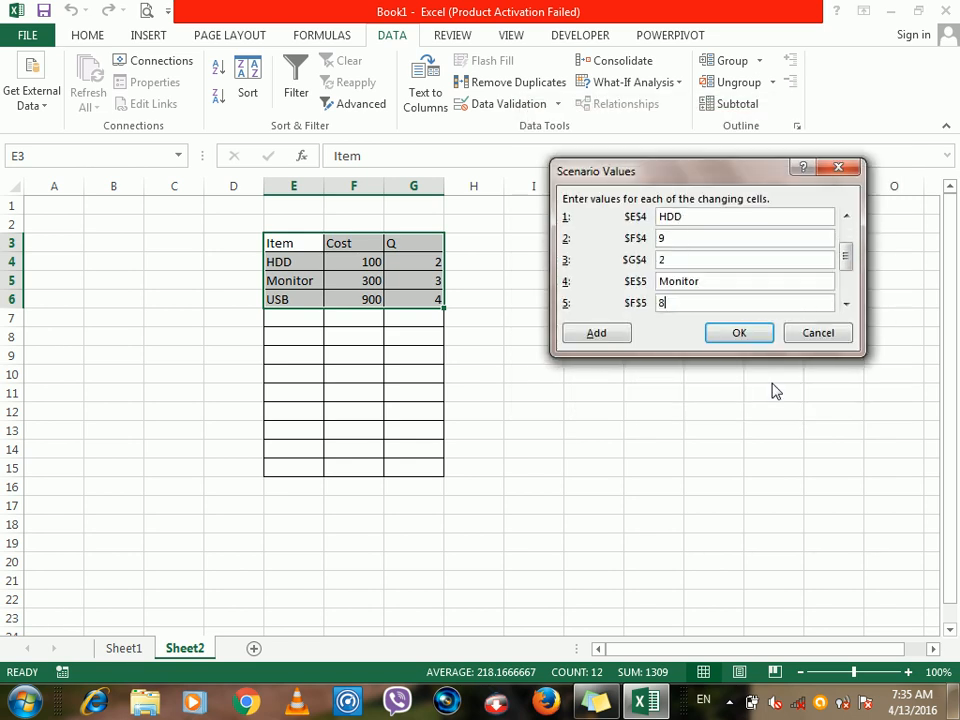
type("8")
key("Tab")
key("Tab")
key("Tab")
type("7")
key("Tab")
type("4")
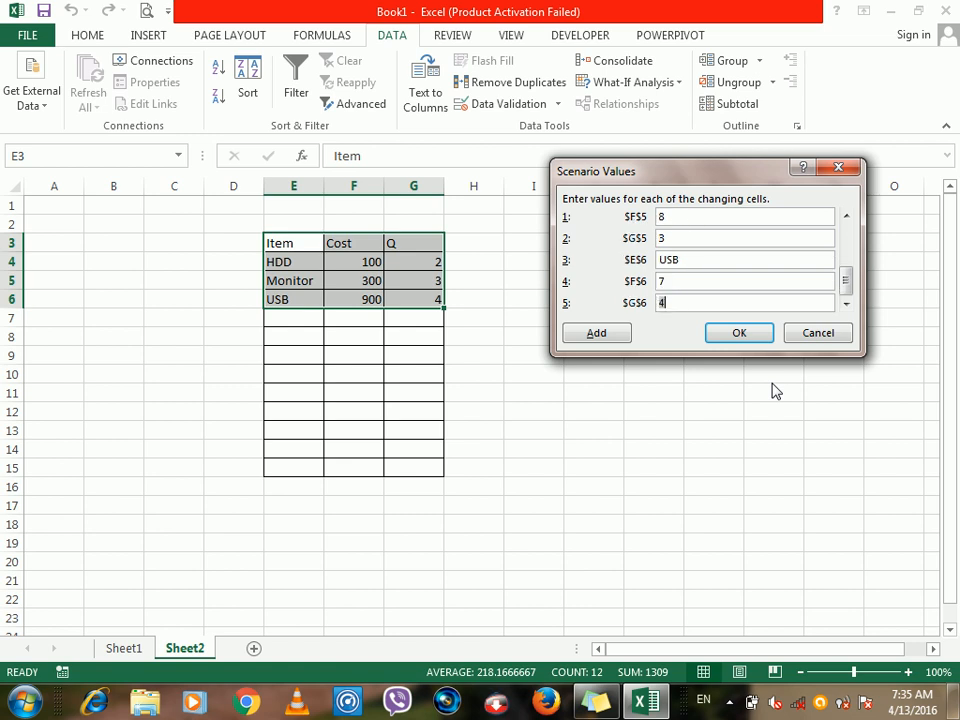
left_click(741, 334)
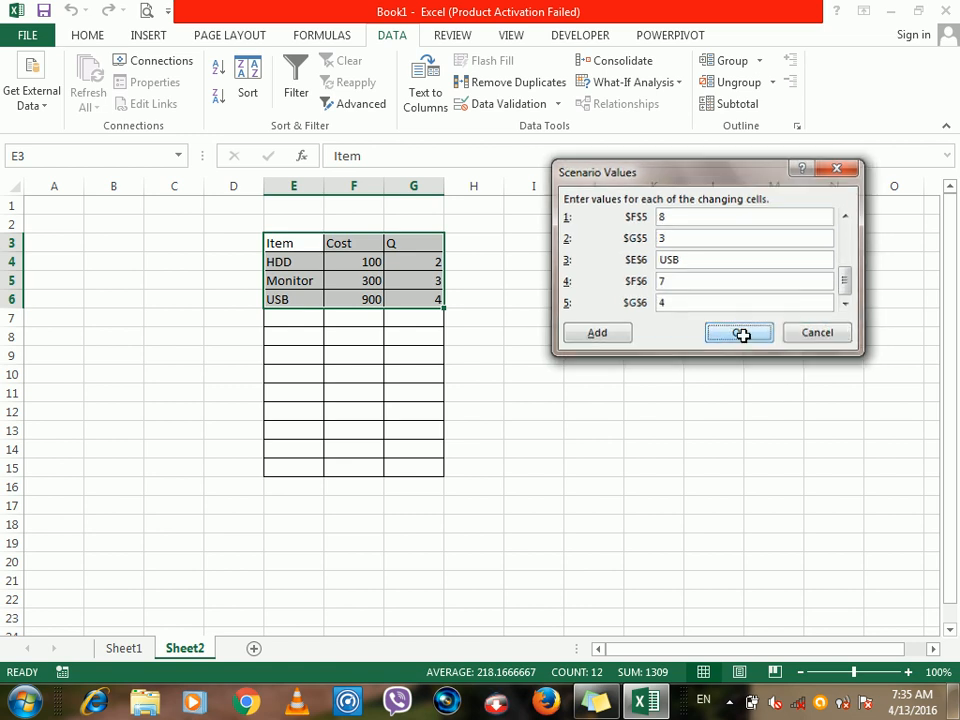
Look through the saved scenarios and show the Peshawar scenario's values in the table.
left_click_drag(617, 108, 628, 169)
left_click(582, 202)
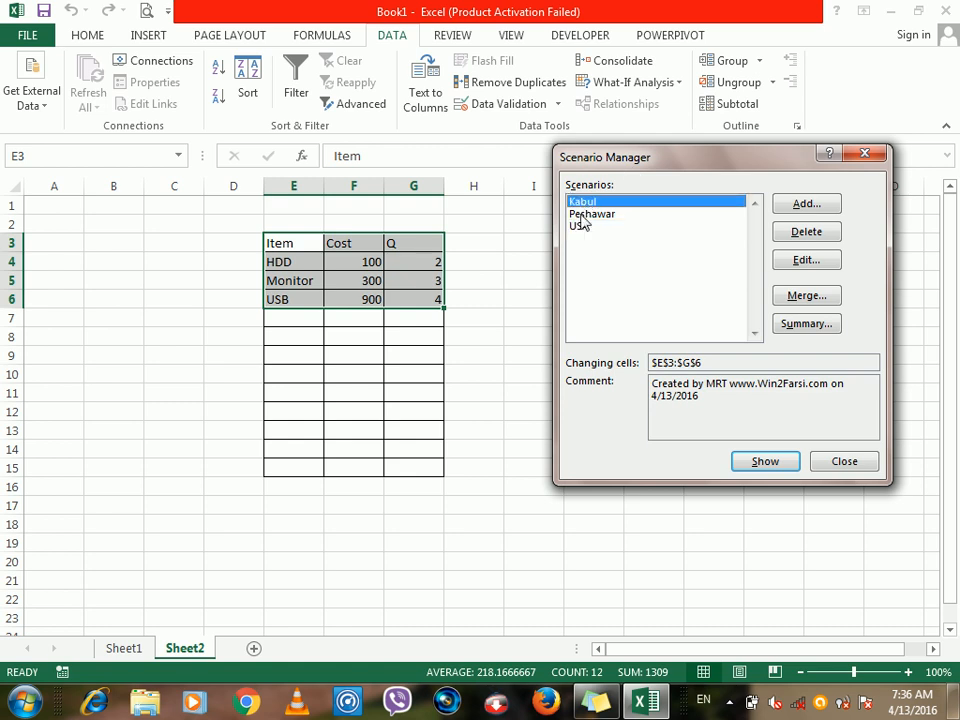
left_click(580, 215)
left_click(581, 227)
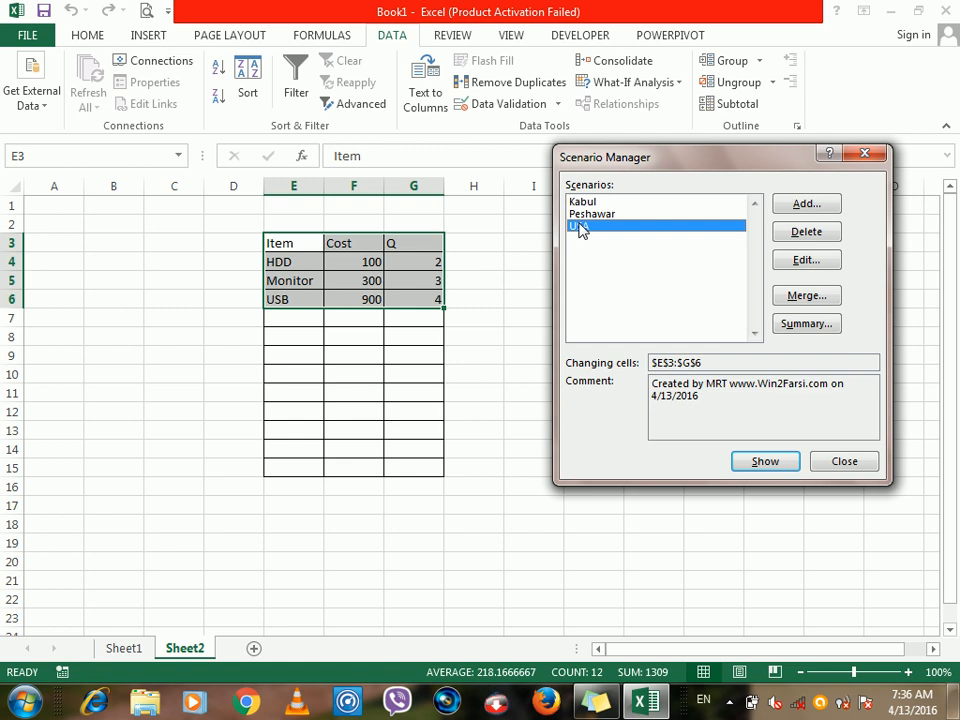
left_click(583, 203)
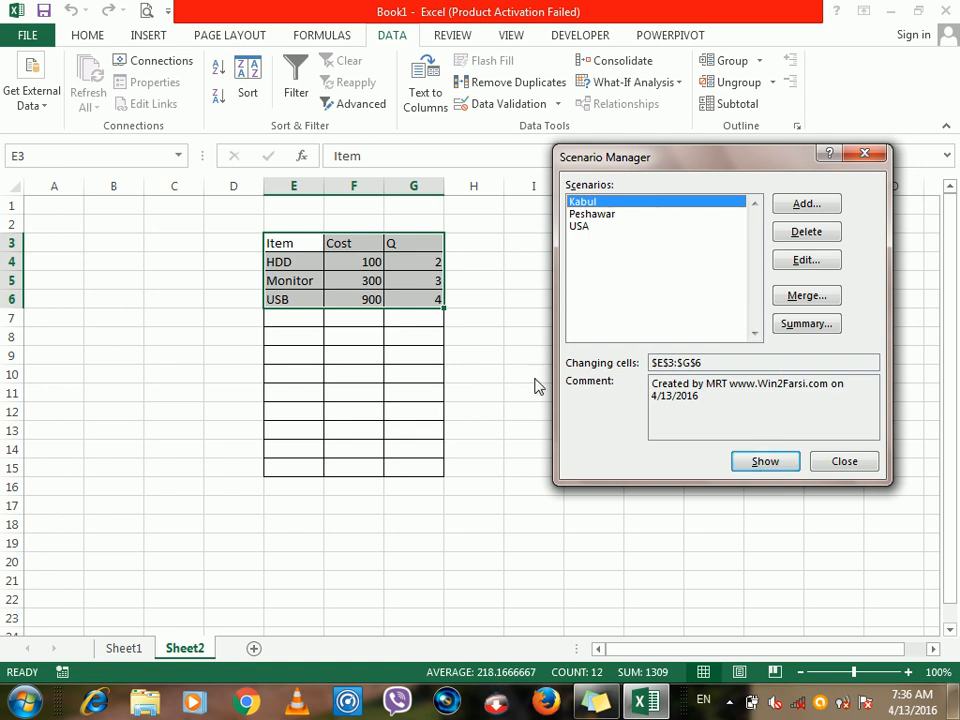
left_click(574, 213)
left_click(764, 461)
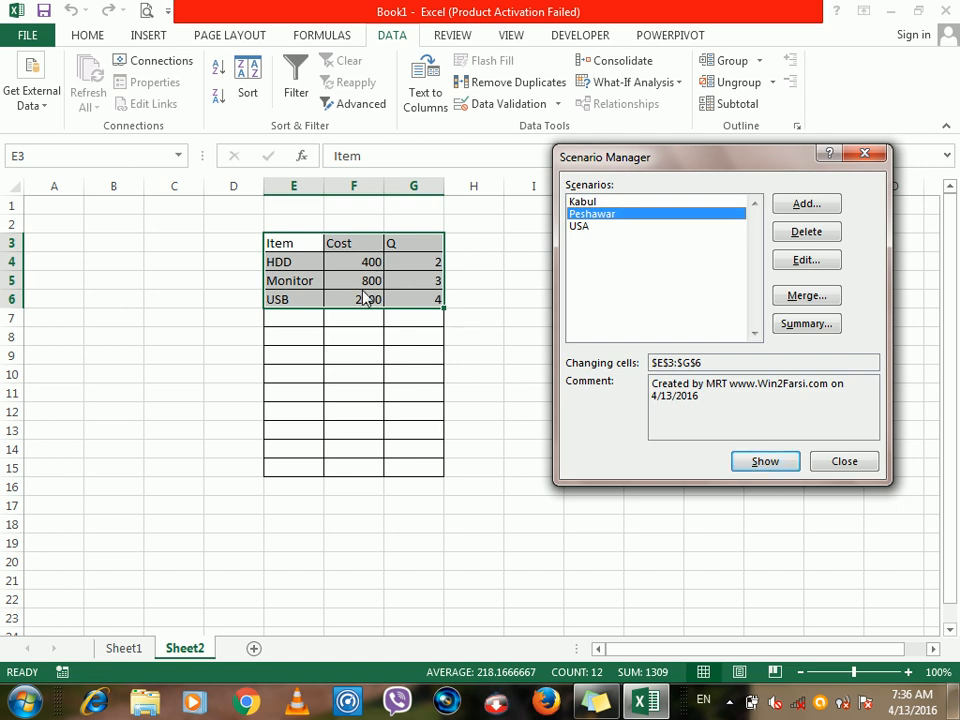
Show the USA scenario's values in the table and close the Scenario Manager.
left_click(585, 228)
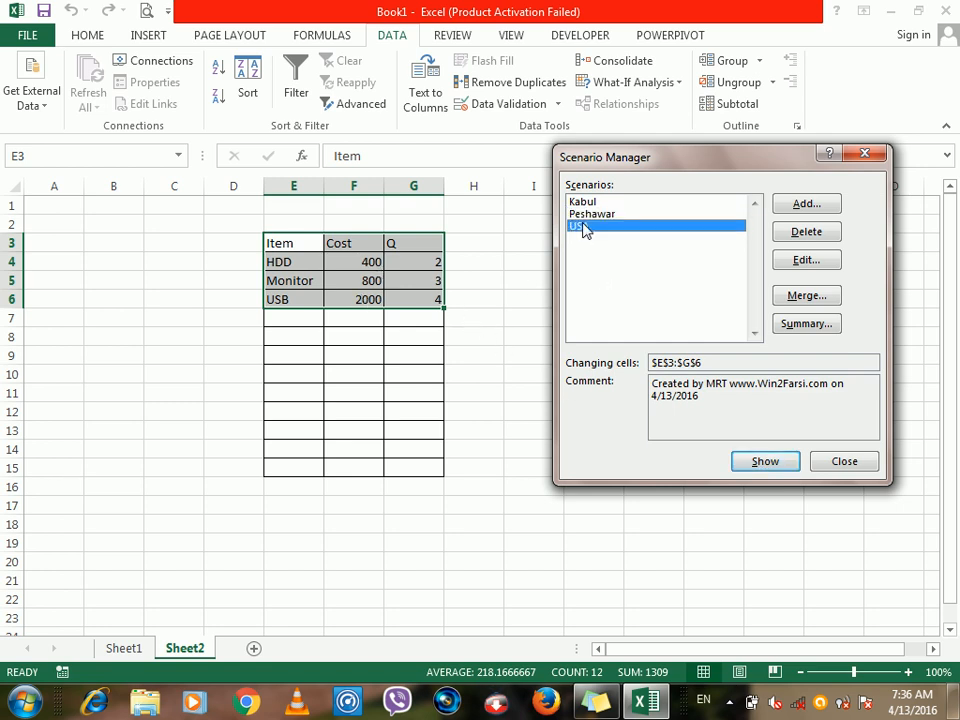
left_click(766, 461)
left_click(588, 204)
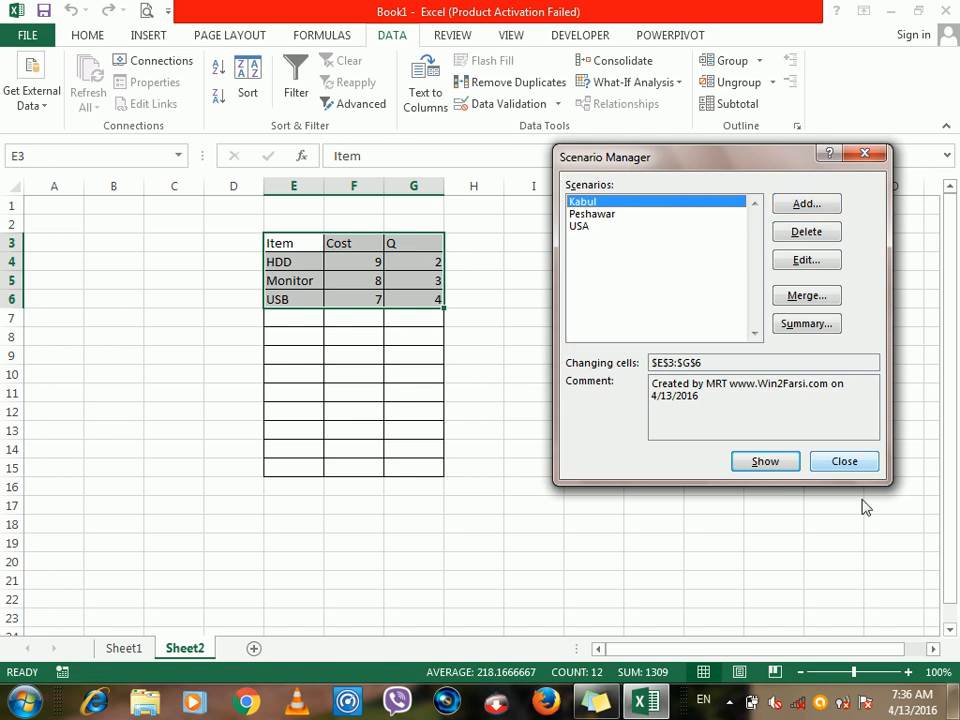
left_click(577, 227)
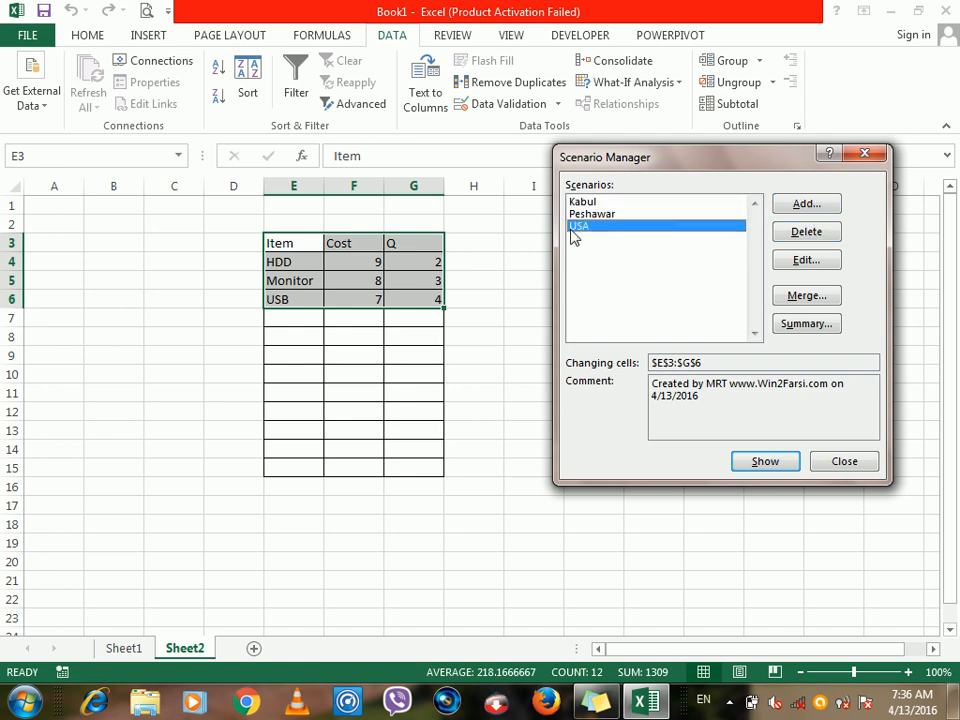
left_click(592, 216)
left_click(586, 203)
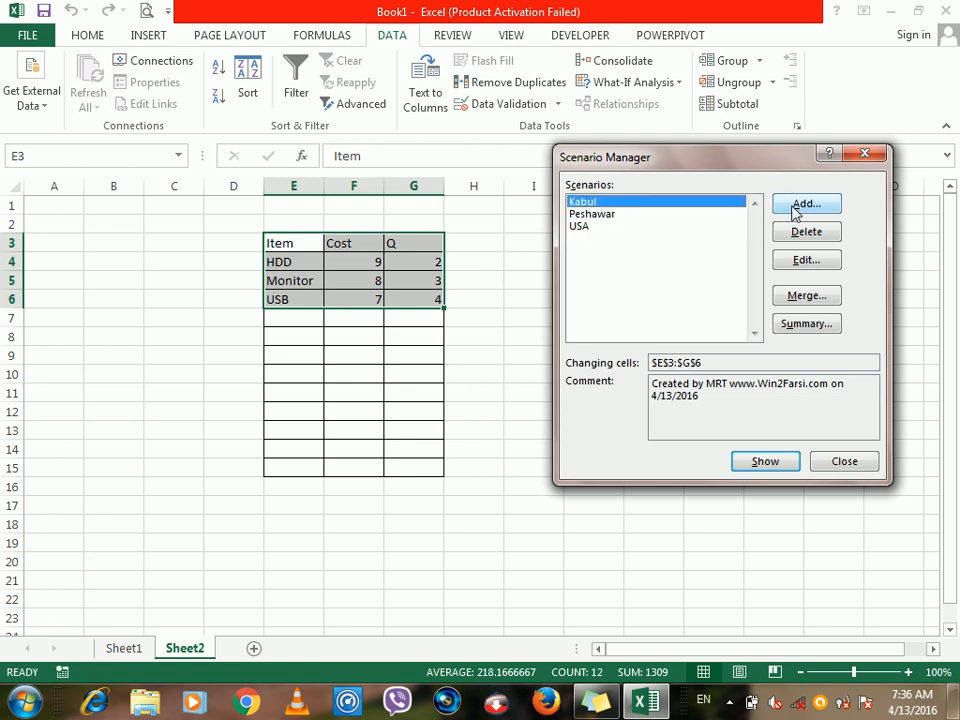
left_click(845, 466)
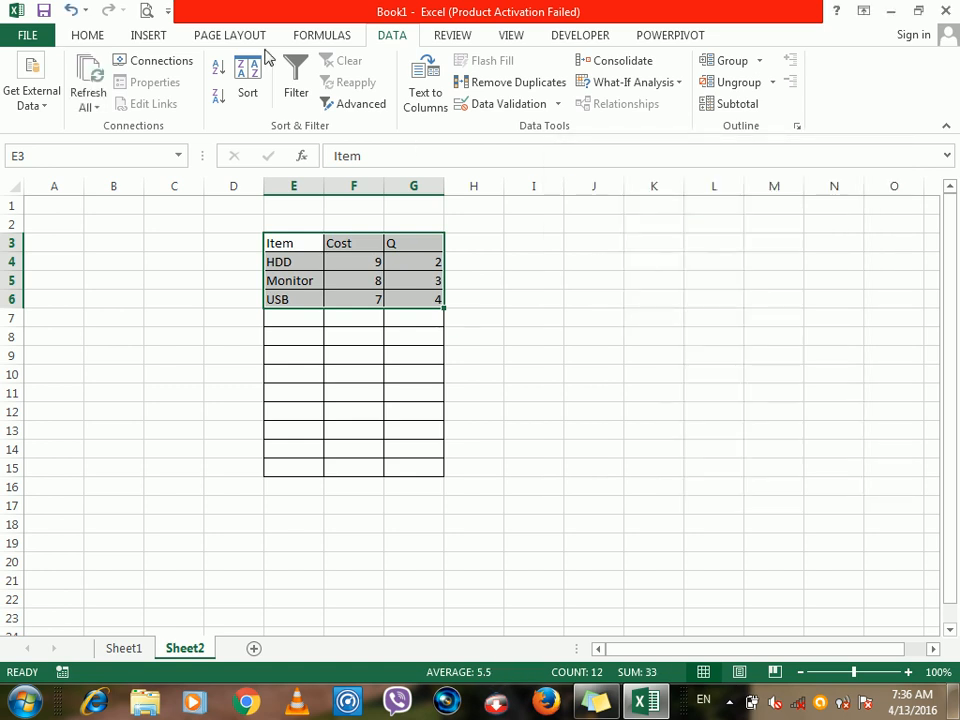
Protect Sheet2 without setting a password, and return to the data tools.
left_click(103, 40)
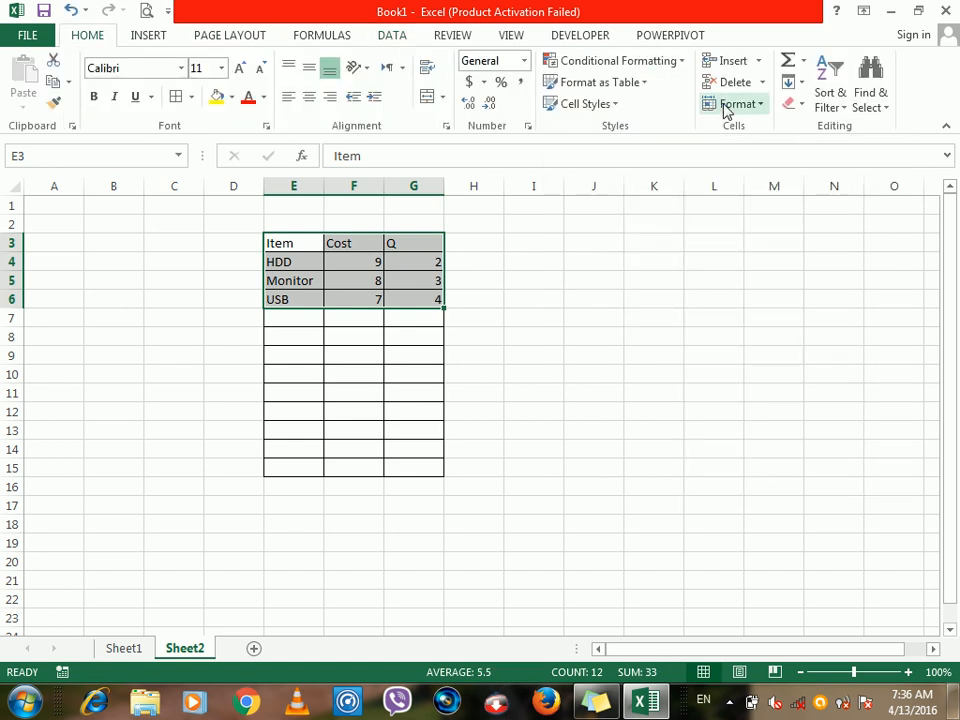
left_click(727, 110)
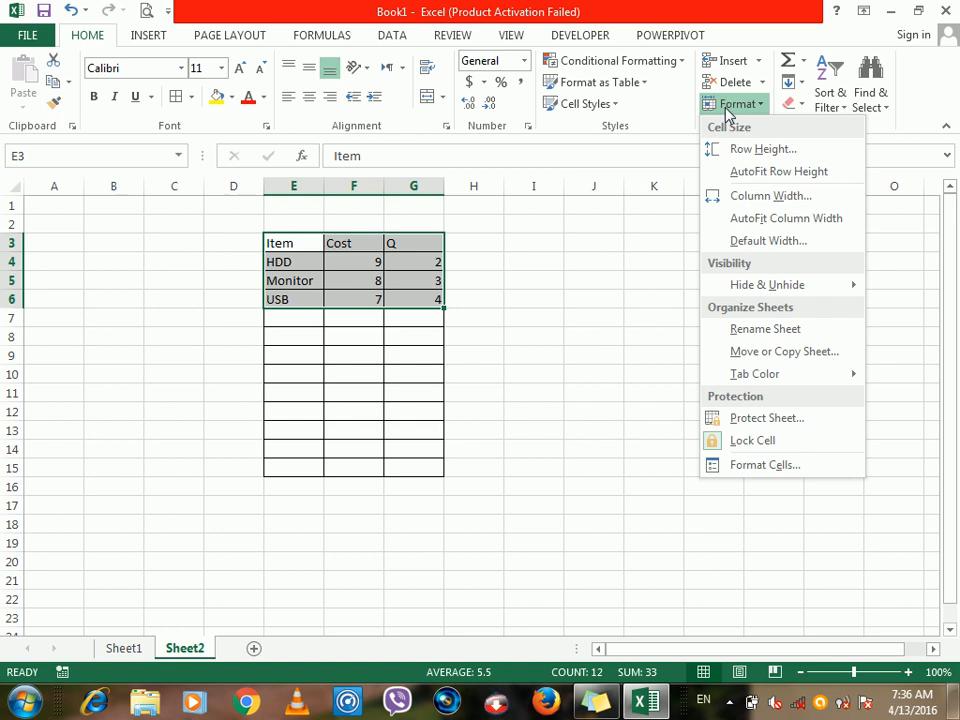
left_click(771, 424)
left_click(731, 439)
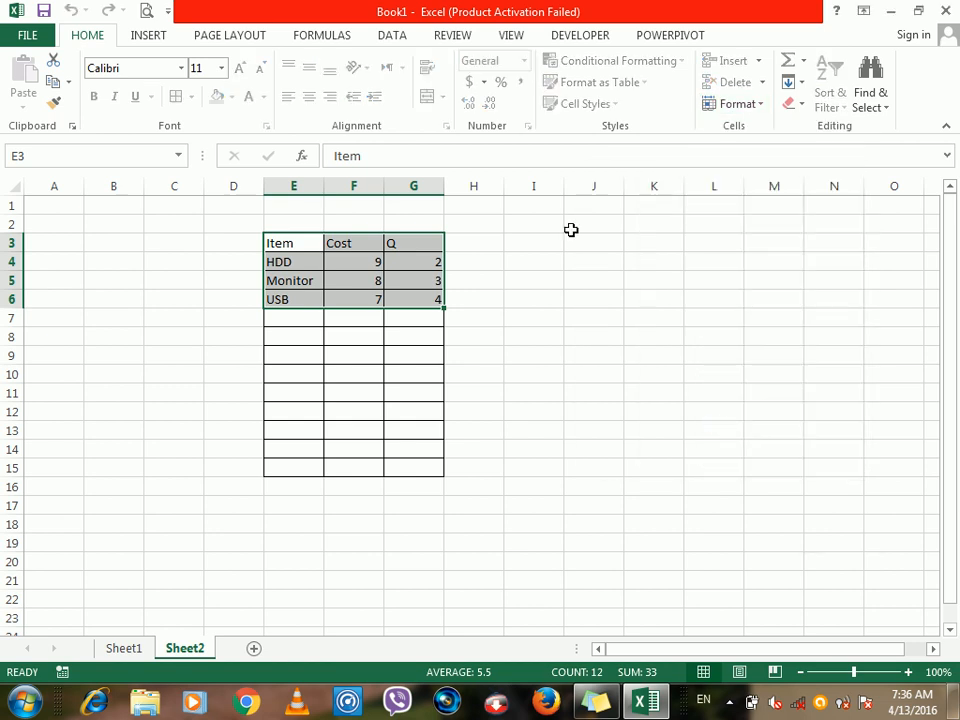
left_click(386, 40)
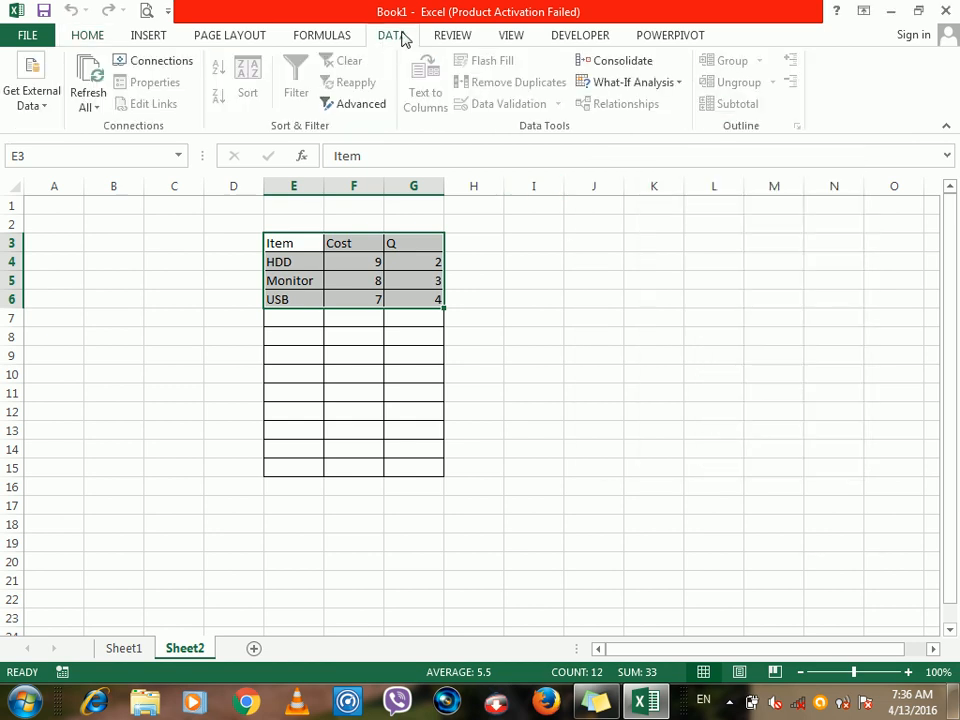
Check in the Scenario Manager which scenarios are listed and editable on the protected sheet, and close it.
left_click(668, 86)
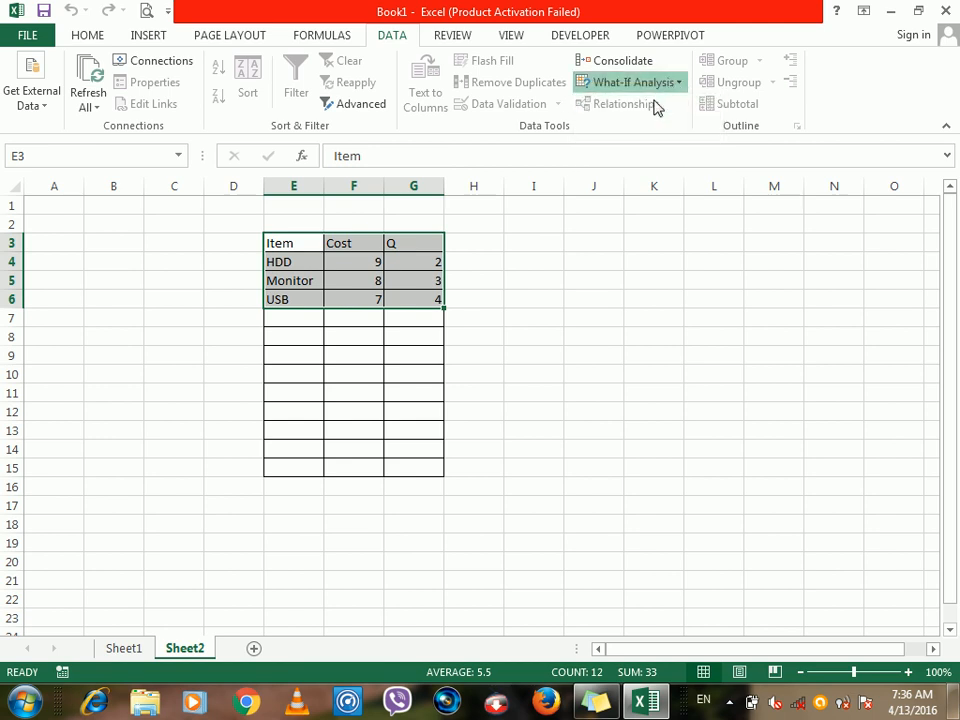
left_click(652, 106)
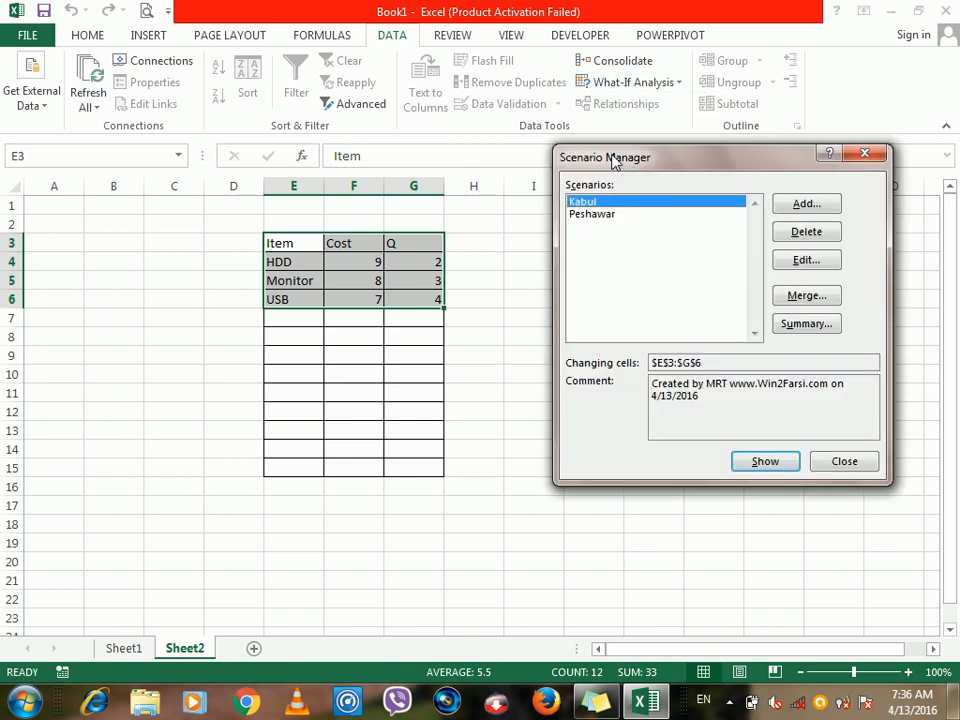
left_click_drag(608, 163, 602, 161)
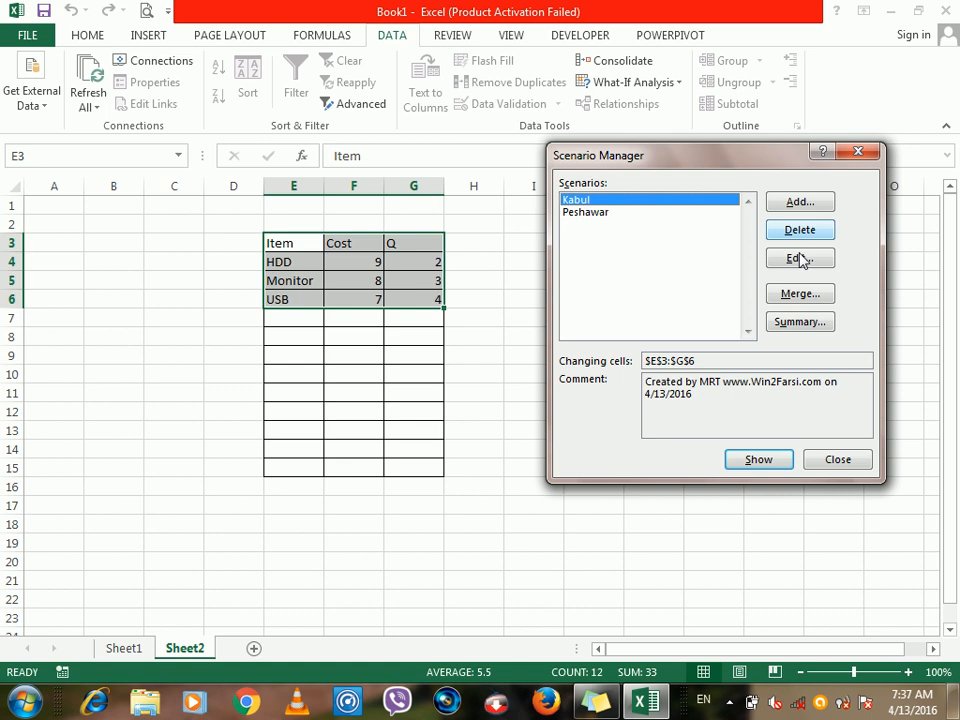
left_click(602, 213)
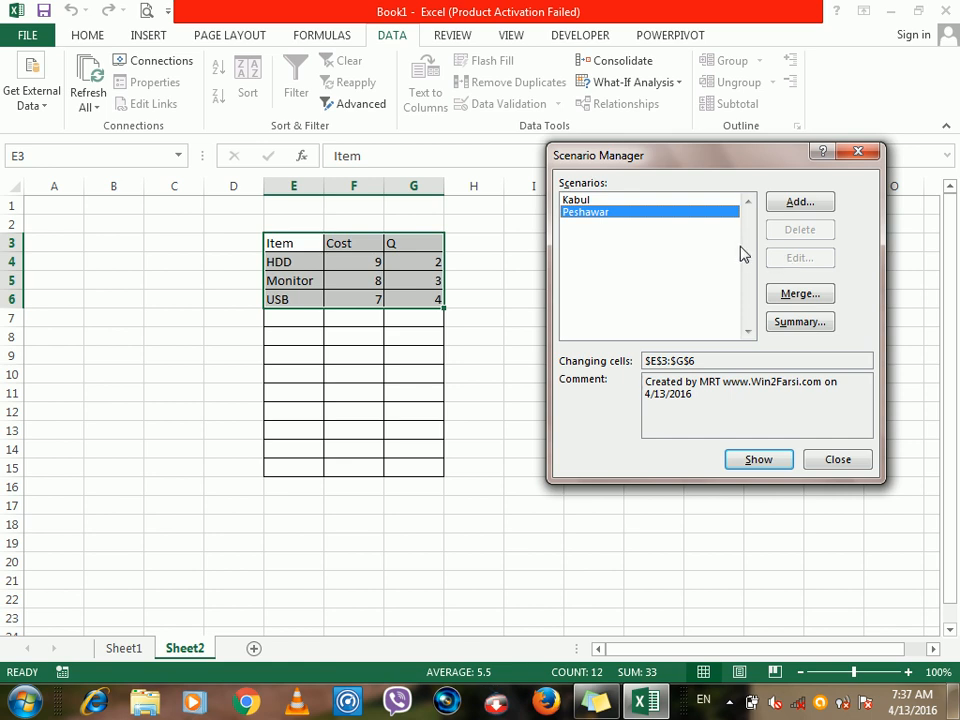
left_click(838, 460)
Remove the sheet protection from Sheet2.
left_click(90, 36)
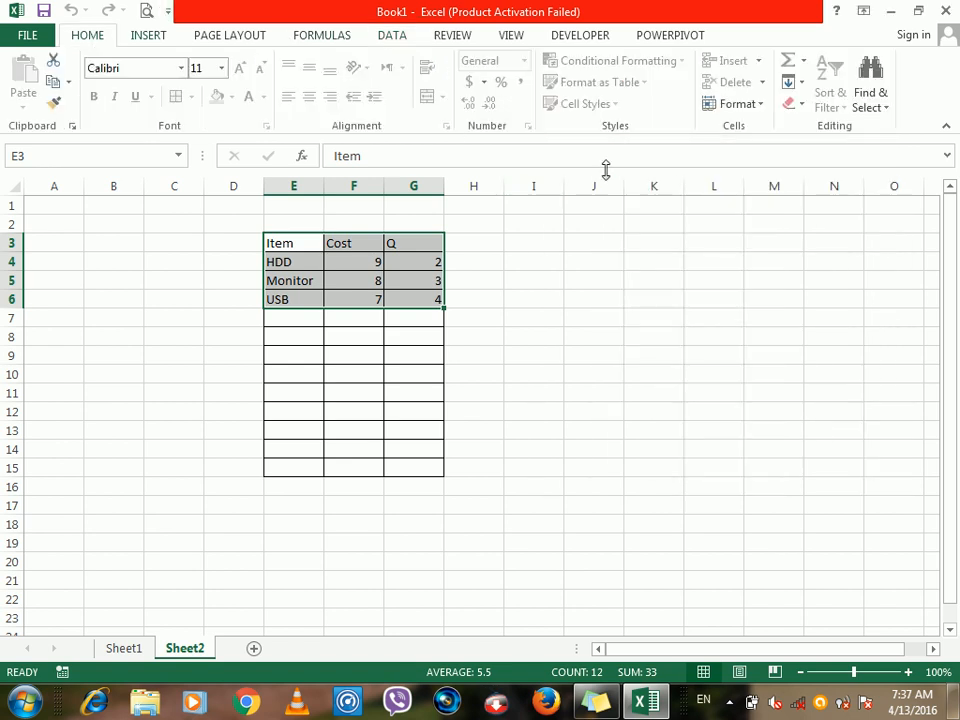
left_click(737, 105)
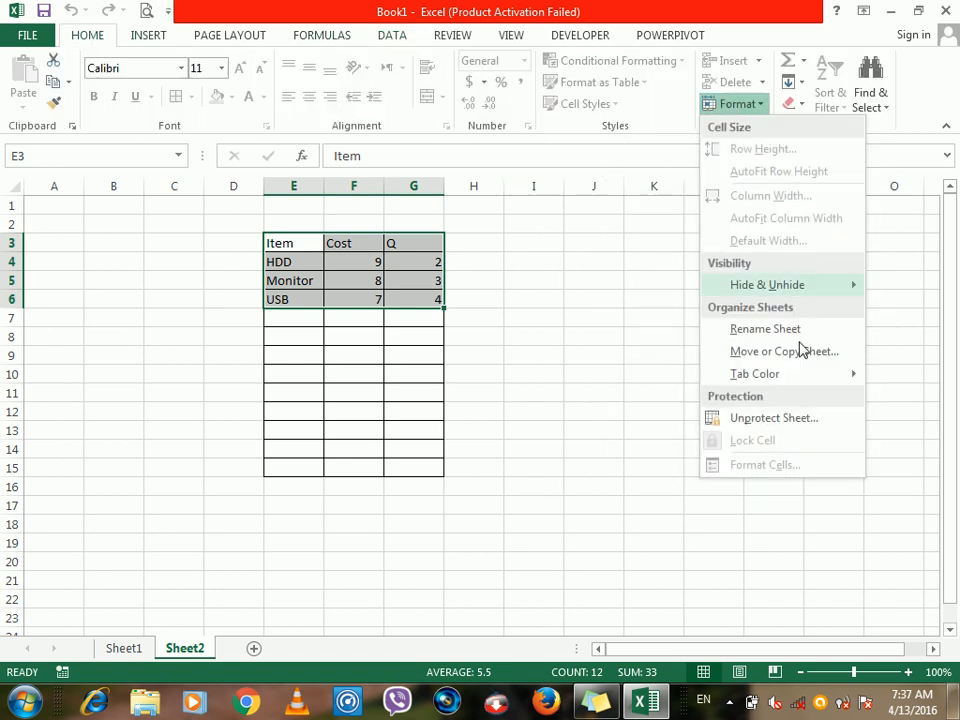
left_click(767, 418)
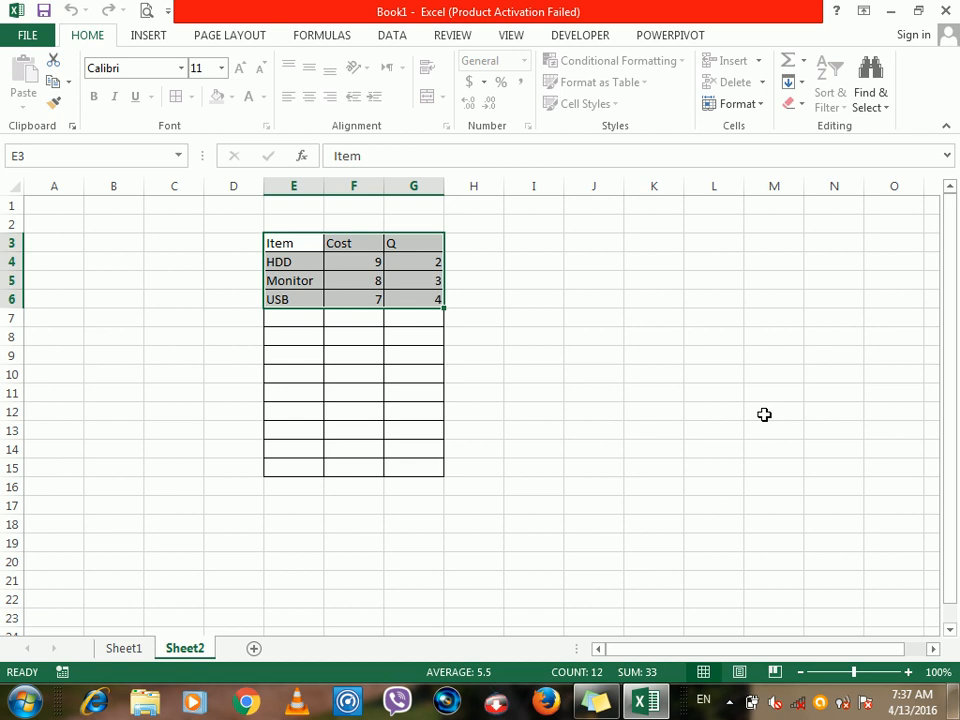
Look through the scenarios in the Scenario Manager and view the Kabul scenario's edit settings without changing them.
left_click(397, 35)
left_click(664, 88)
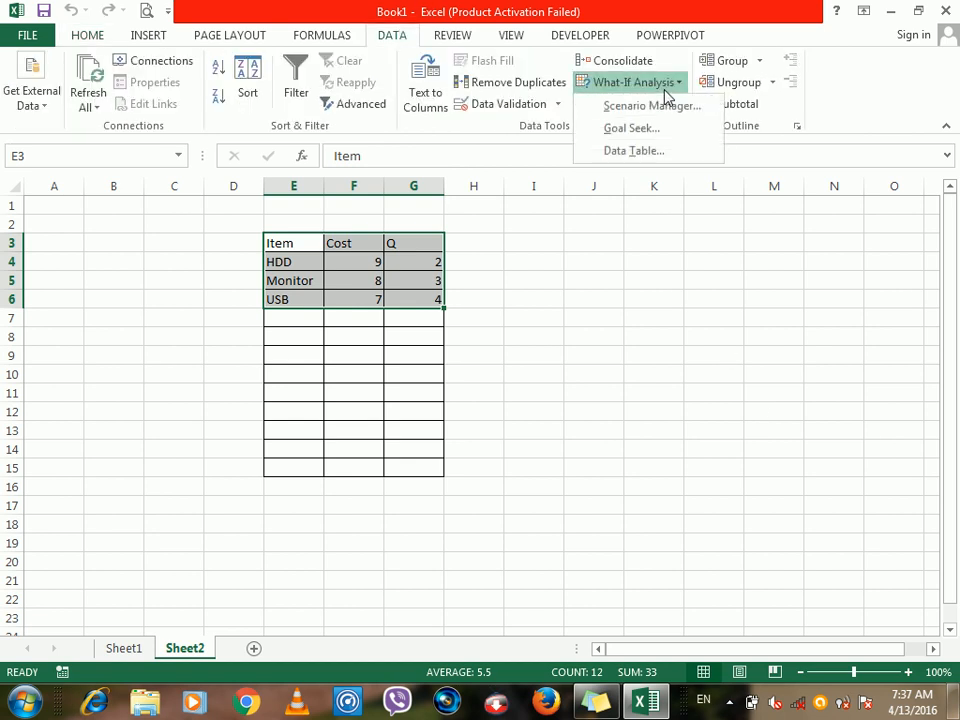
left_click(649, 116)
left_click(575, 200)
left_click(576, 224)
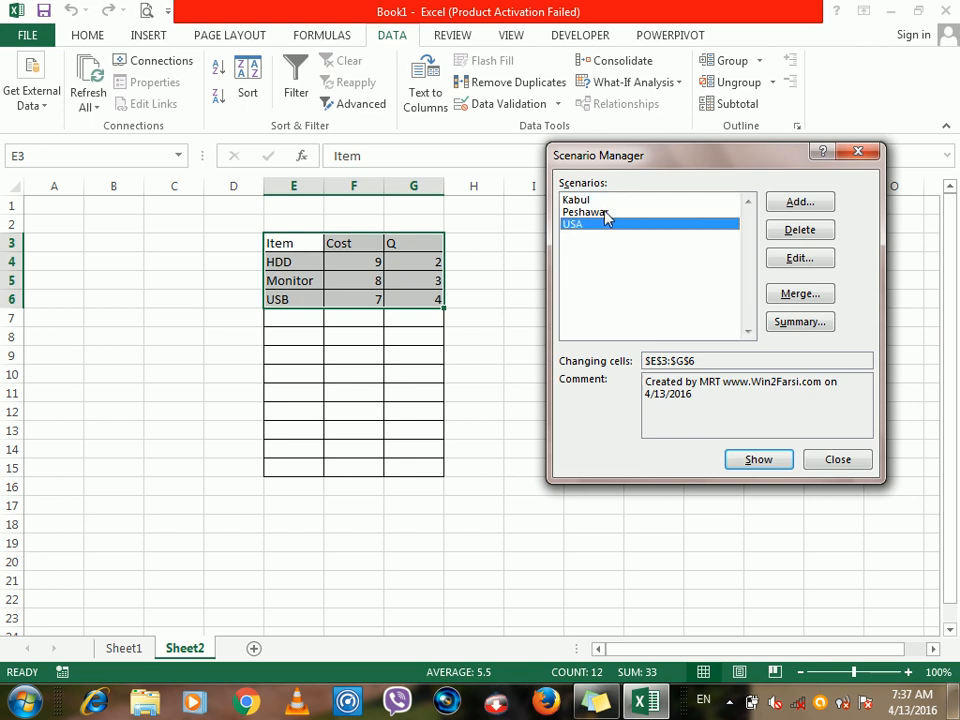
left_click(606, 202)
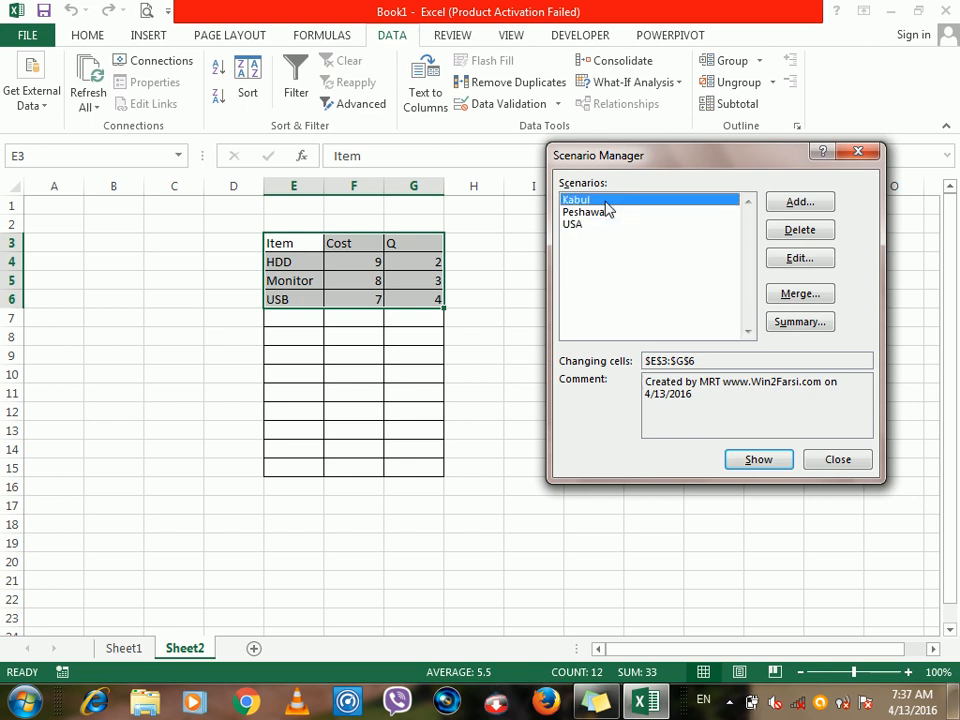
left_click(799, 259)
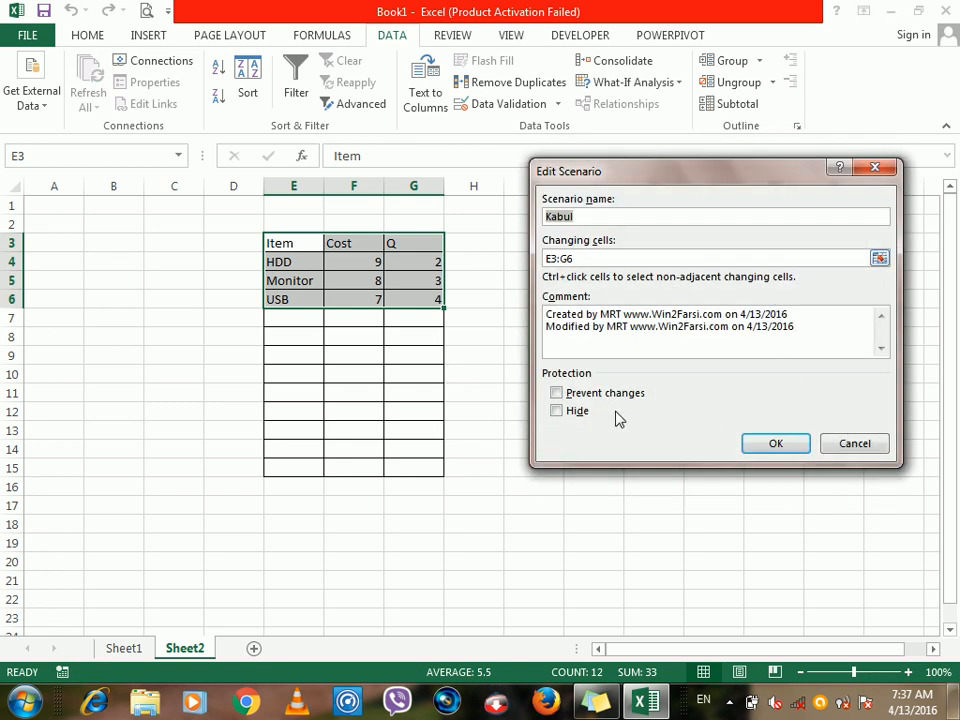
left_click(872, 444)
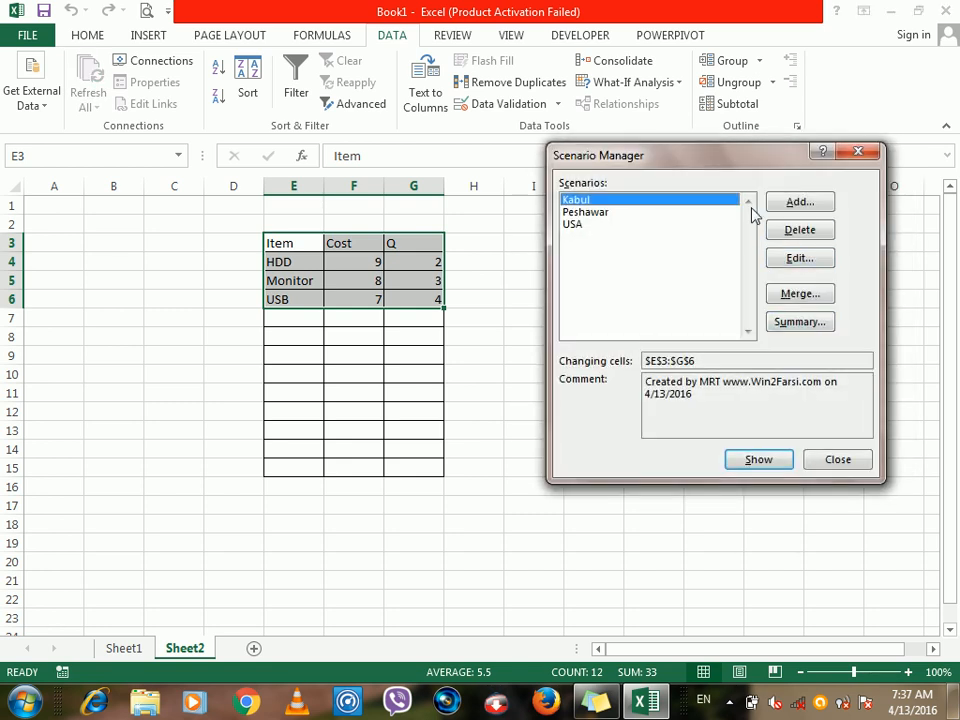
Create a scenario summary report without result cells and look through its item rows.
left_click(783, 328)
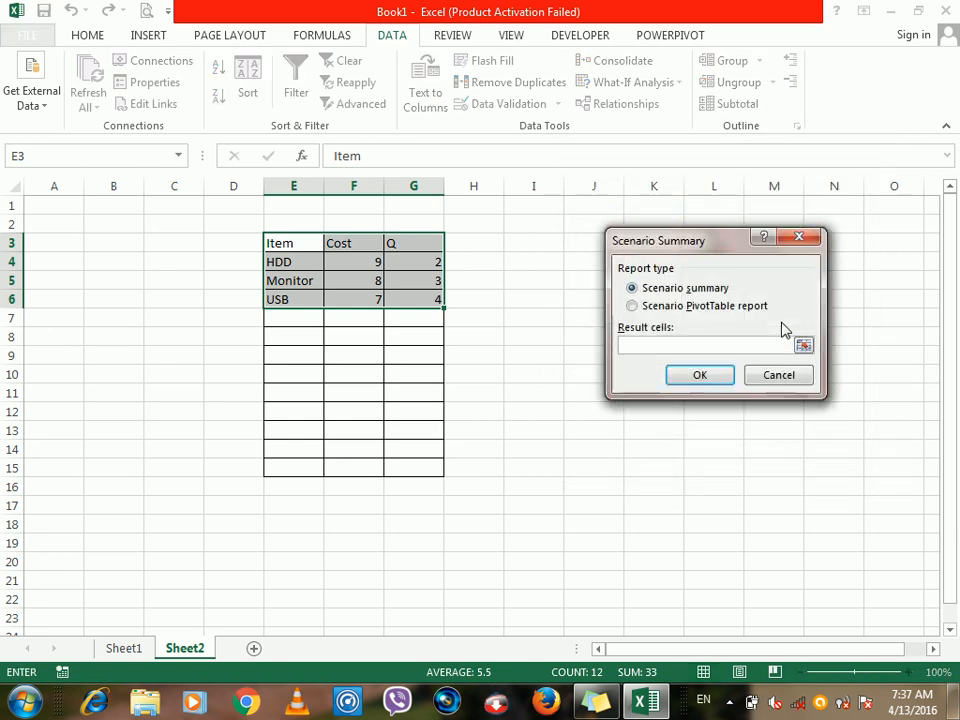
left_click(697, 375)
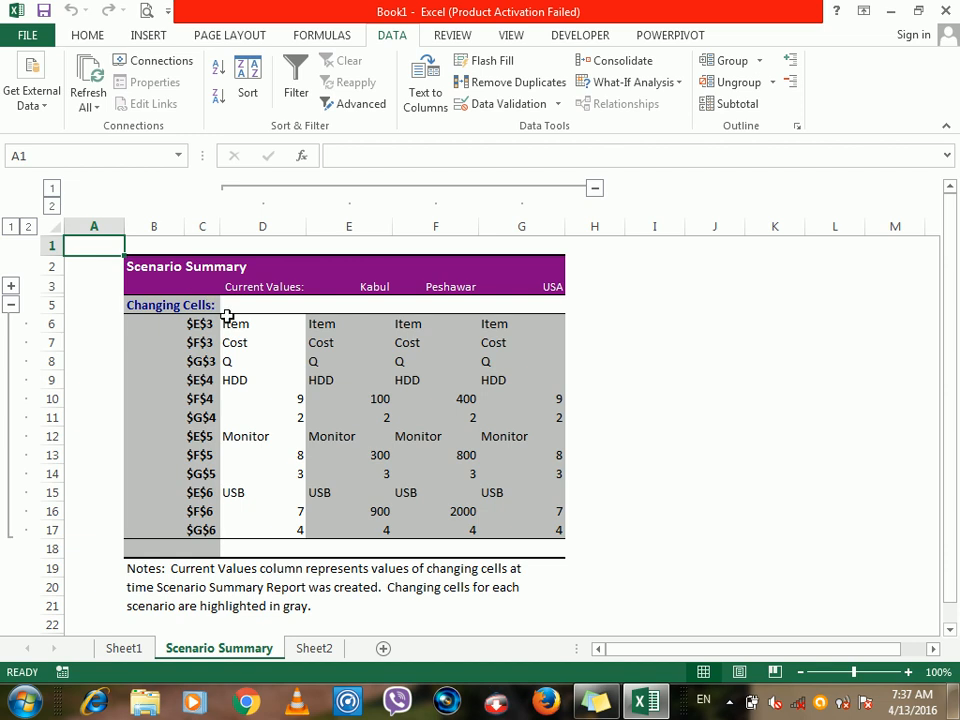
left_click(230, 322)
left_click(315, 318)
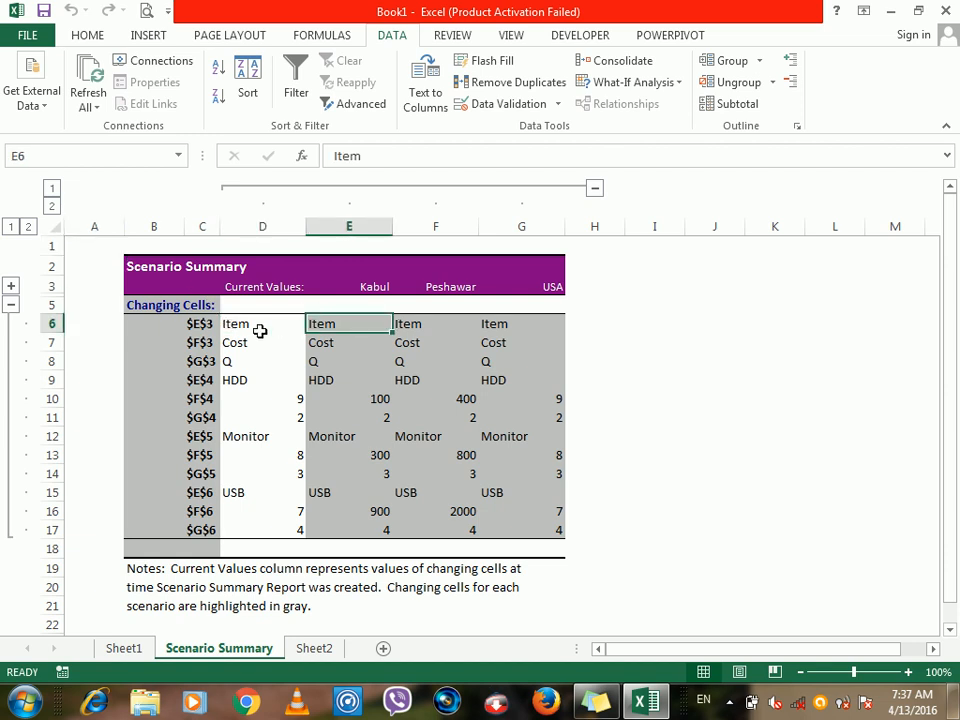
left_click(244, 379)
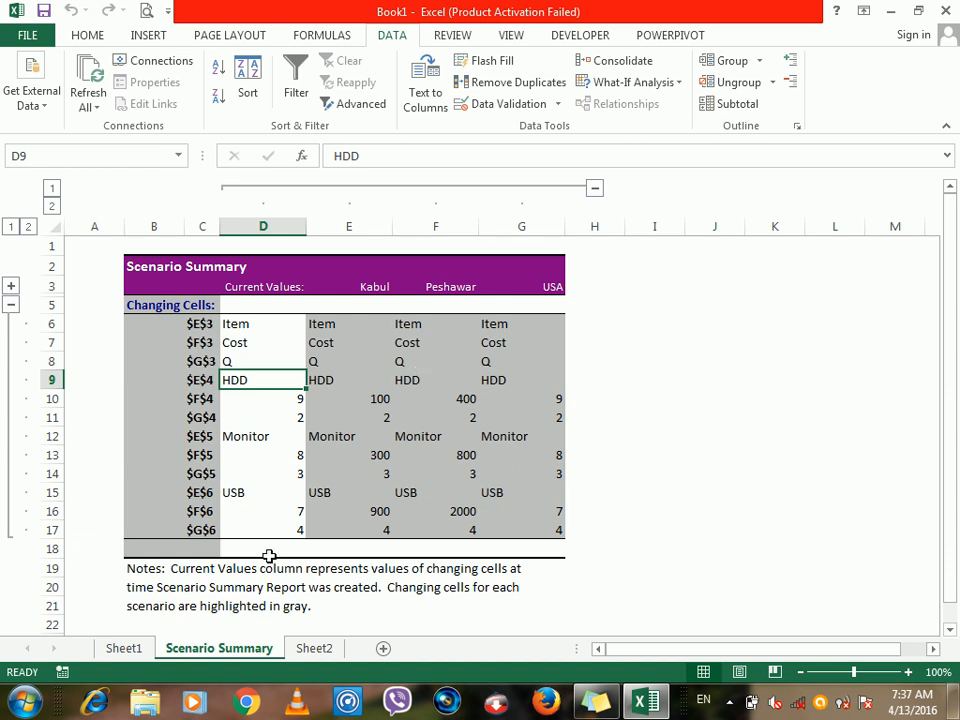
Delete the Scenario Summary sheet and confirm the deletion.
right_click(205, 652)
left_click(249, 456)
left_click(452, 396)
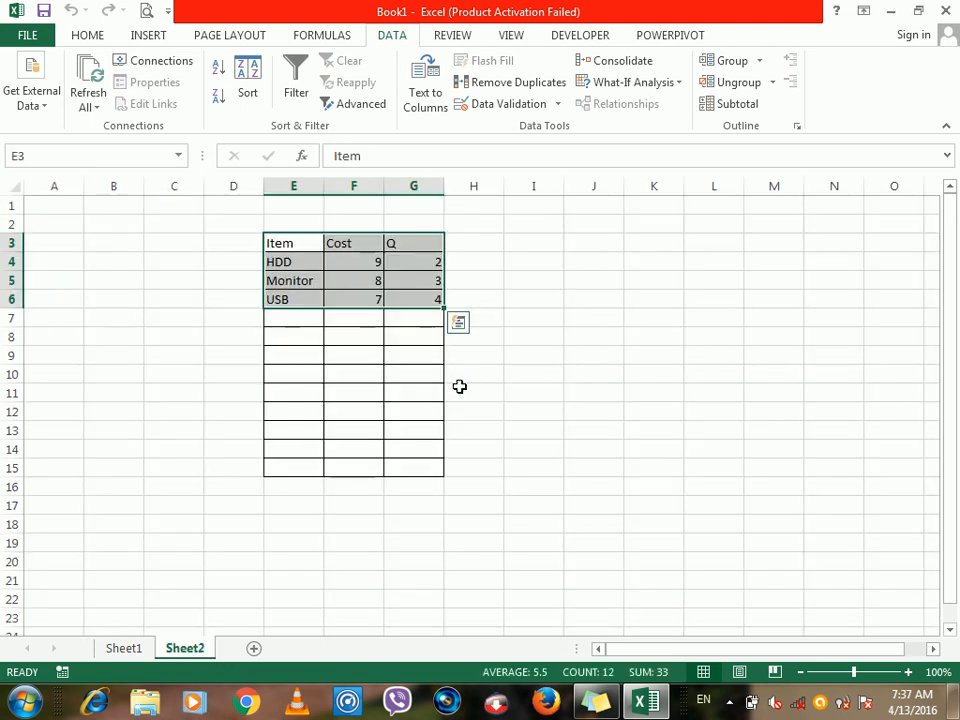
View the Merge Scenarios options for Sheet1 and Sheet2 of Book1, then cancel and close the Scenario Manager.
left_click(637, 91)
left_click(640, 106)
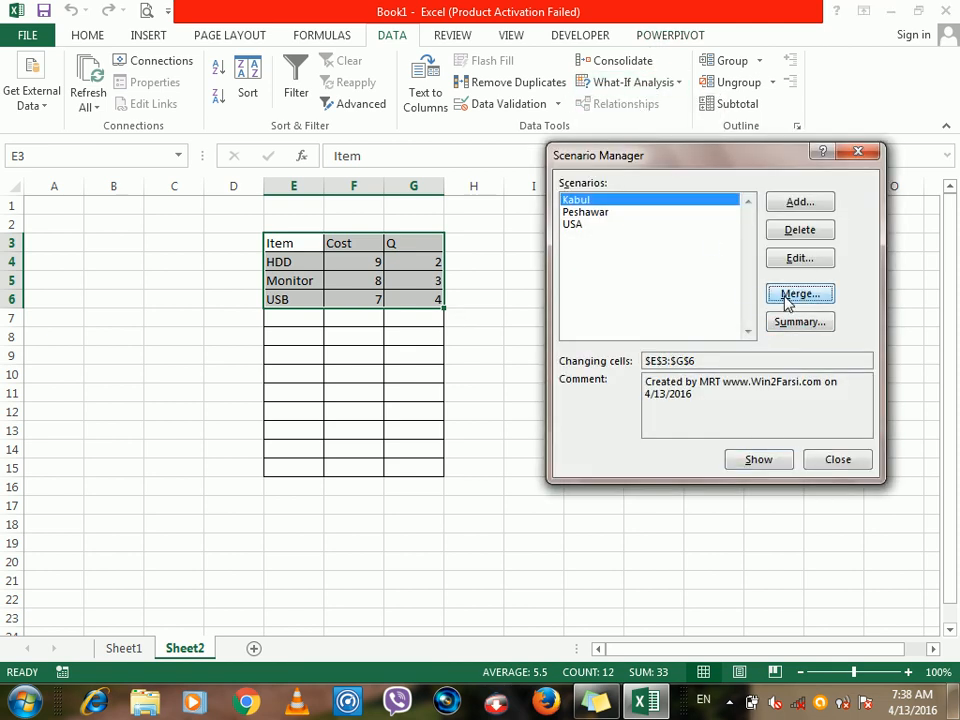
left_click(782, 300)
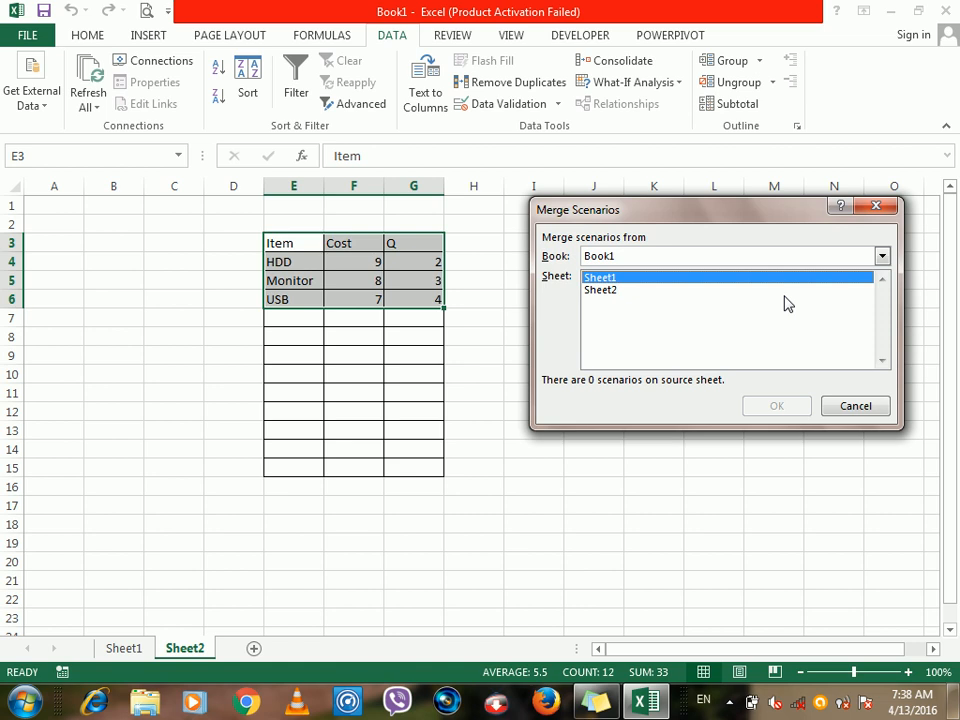
left_click(647, 262)
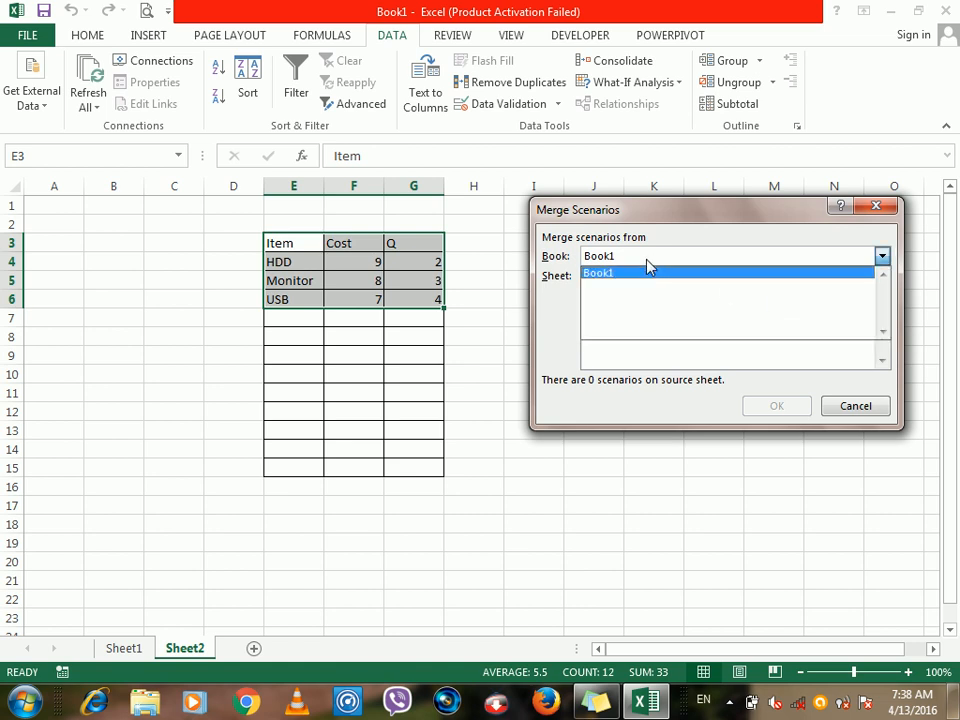
left_click(647, 262)
left_click(618, 292)
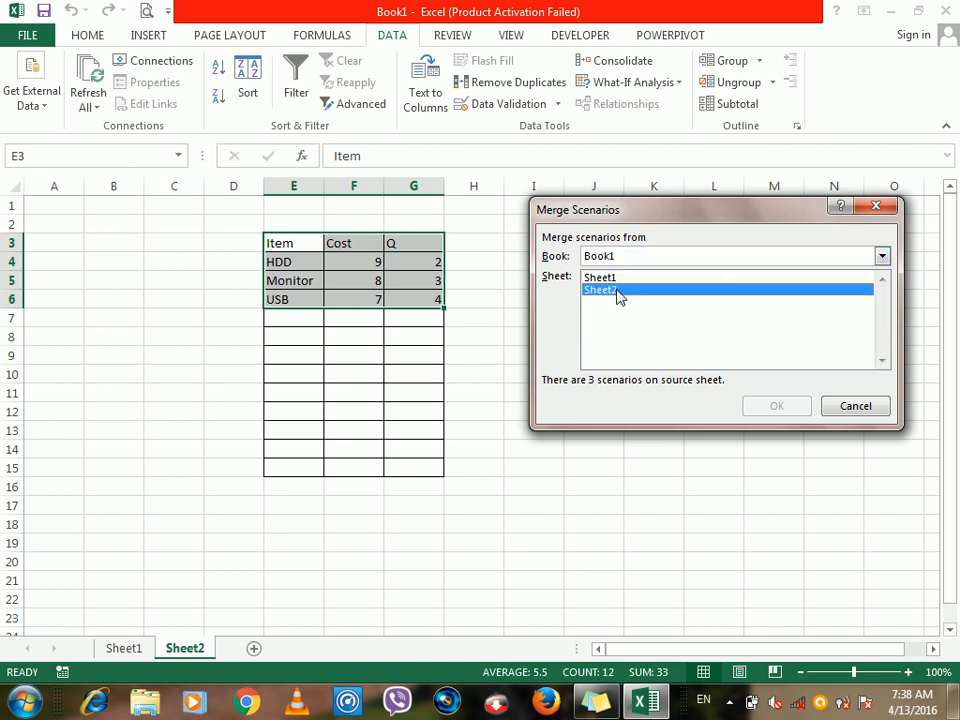
left_click(617, 281)
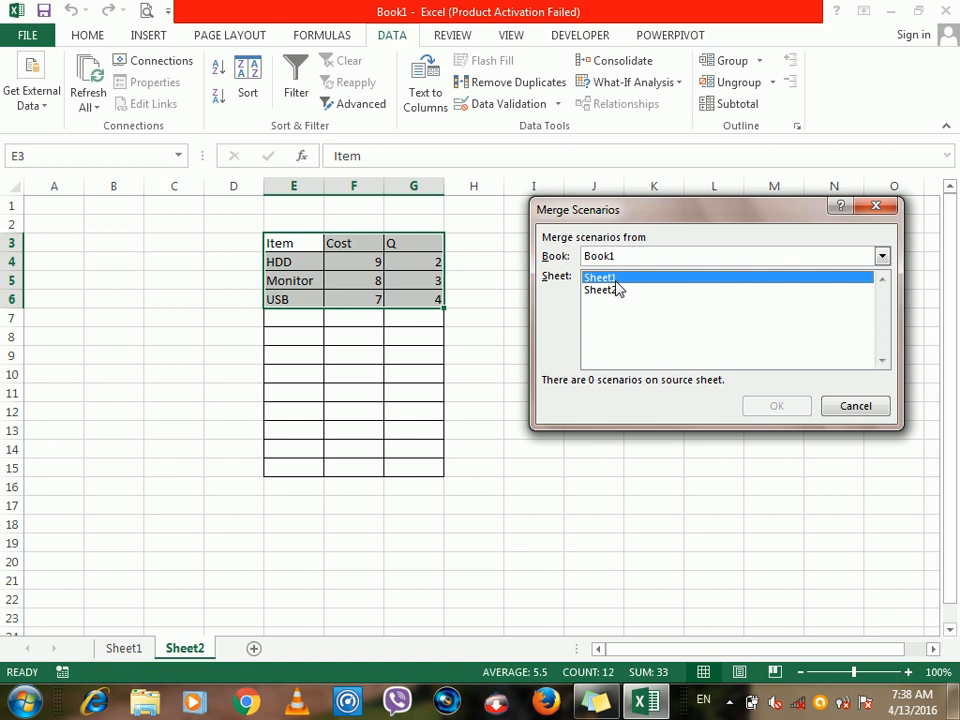
left_click(852, 407)
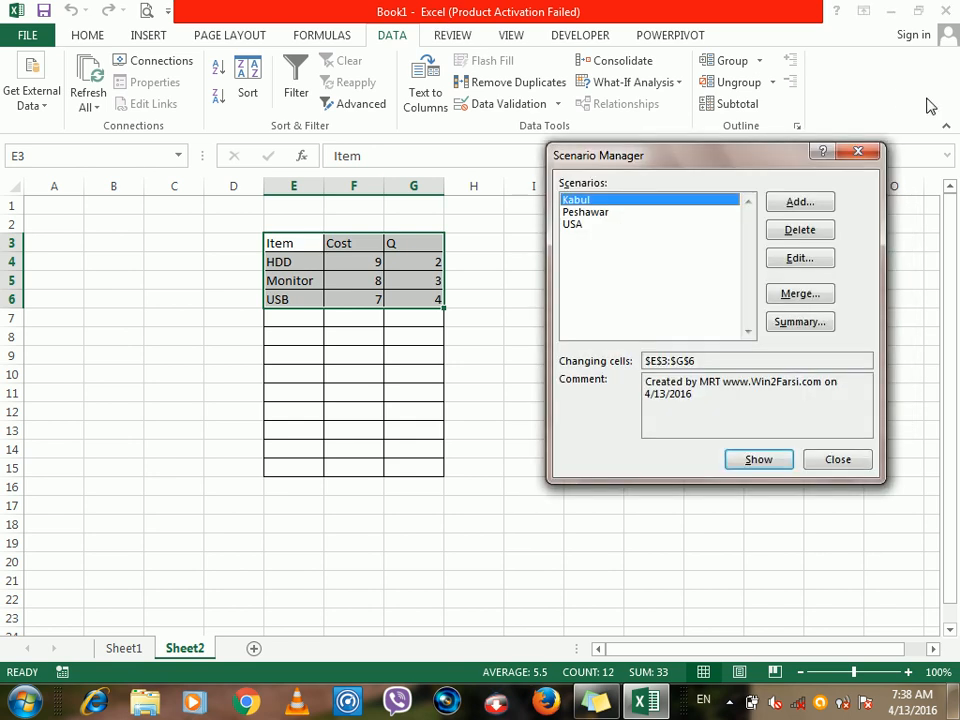
left_click(859, 153)
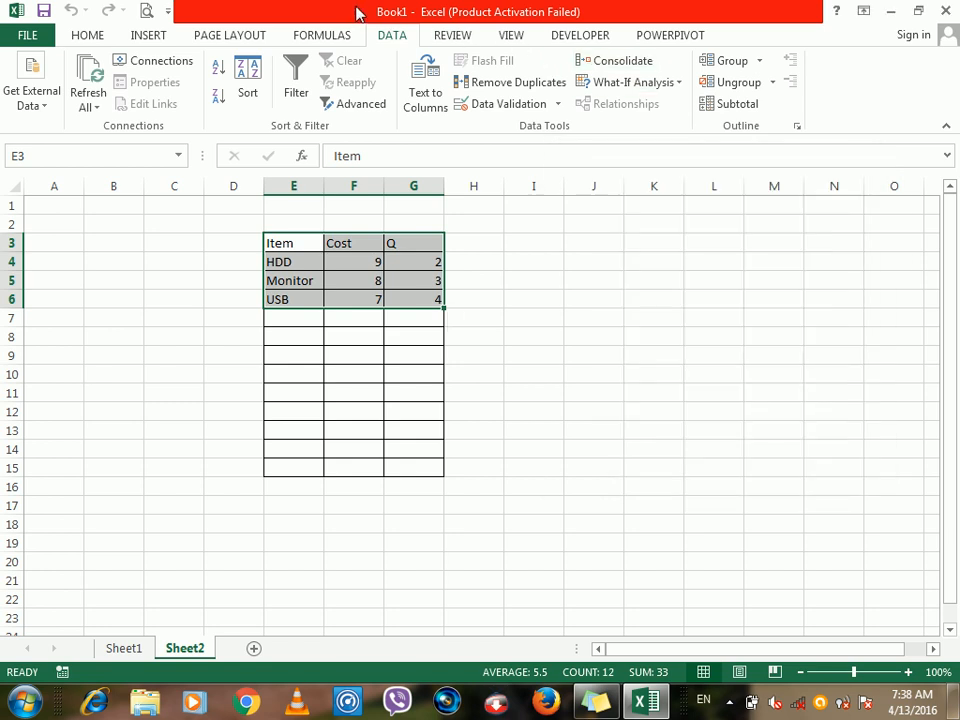
Create a new blank workbook and merge the scenarios from Sheet2 of Book1 into it.
left_click(592, 354)
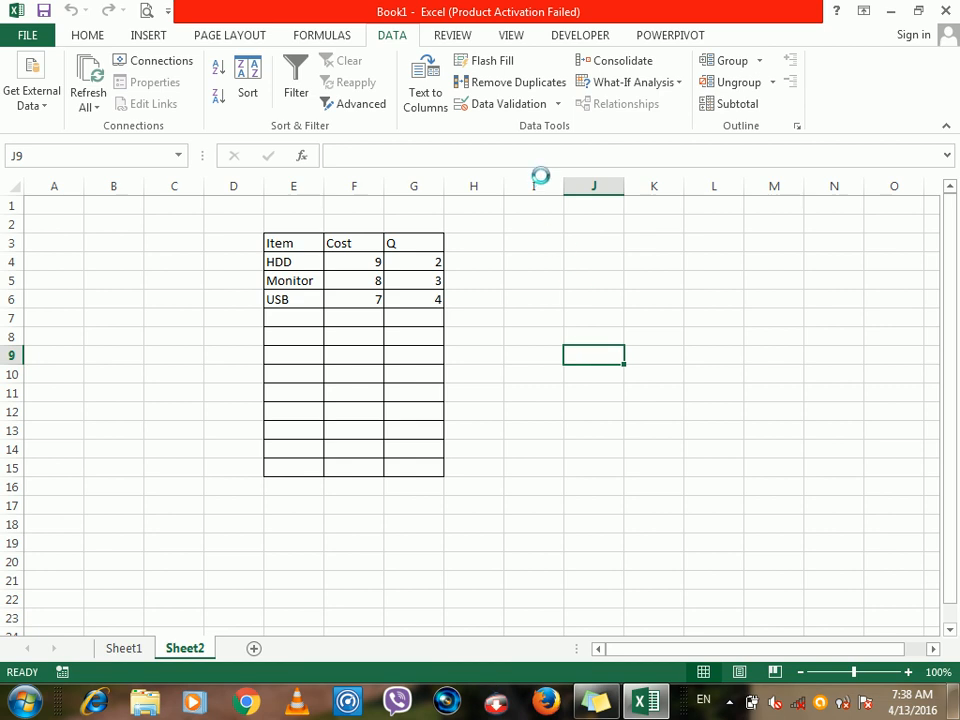
left_click(391, 42)
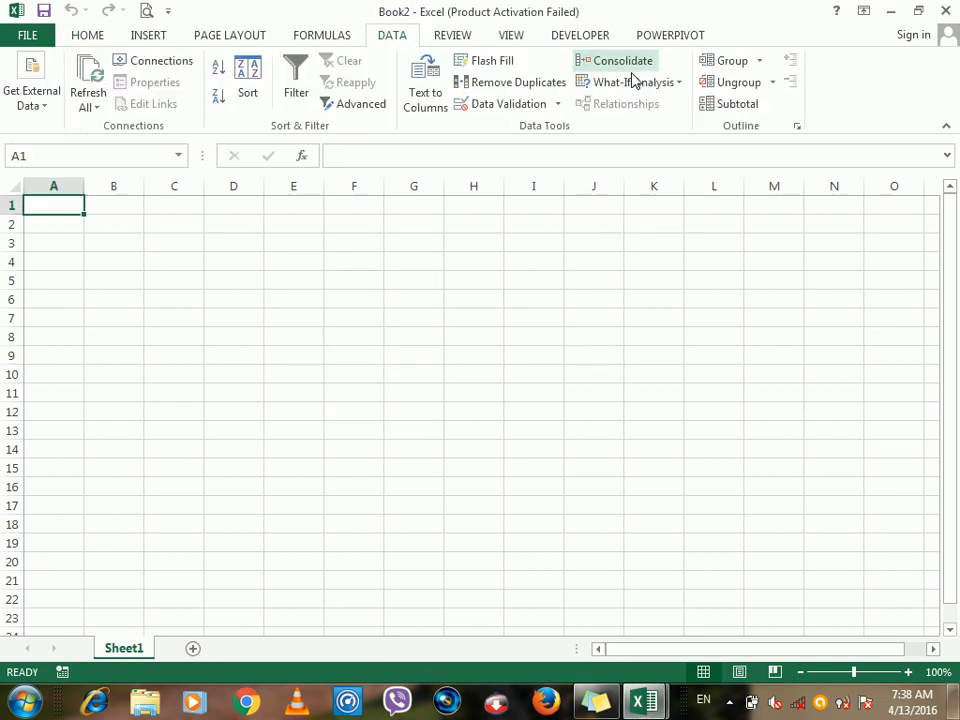
left_click(648, 84)
left_click(649, 104)
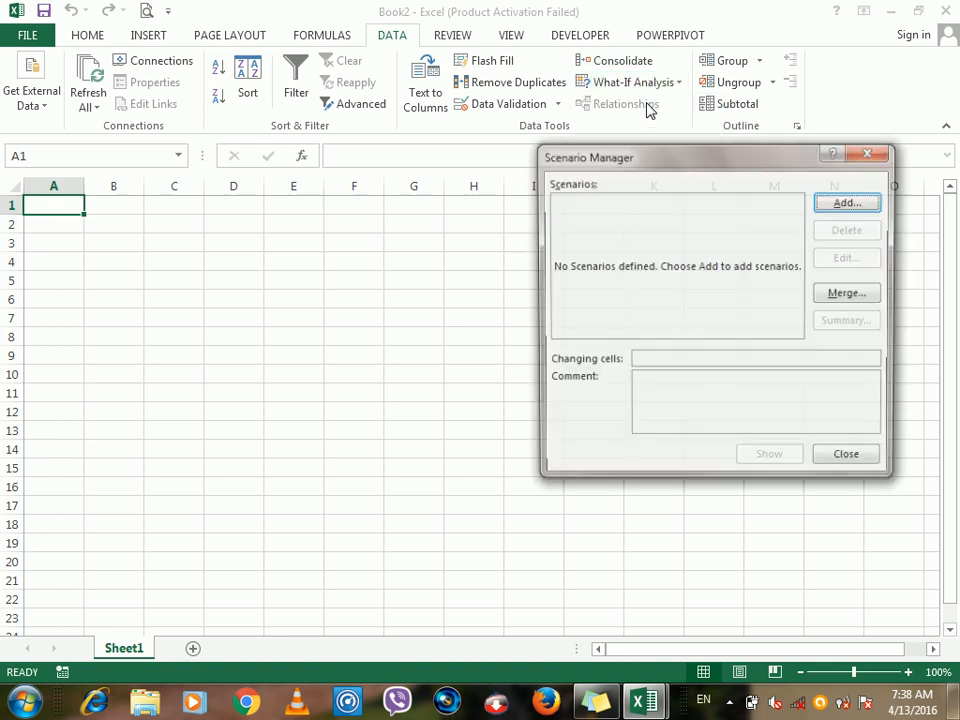
left_click(828, 298)
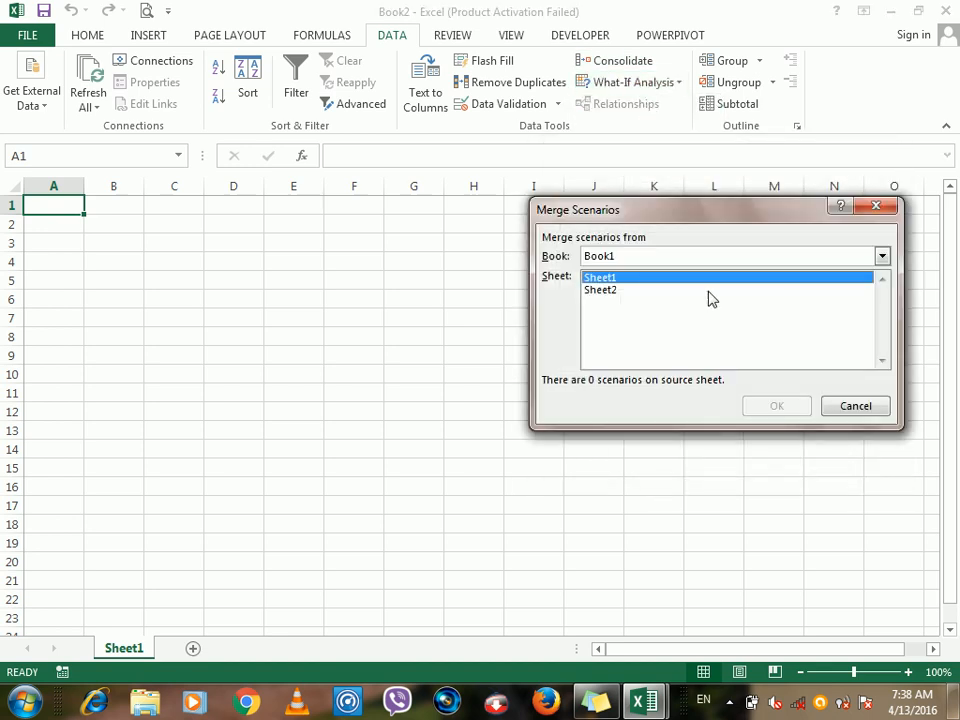
left_click(612, 290)
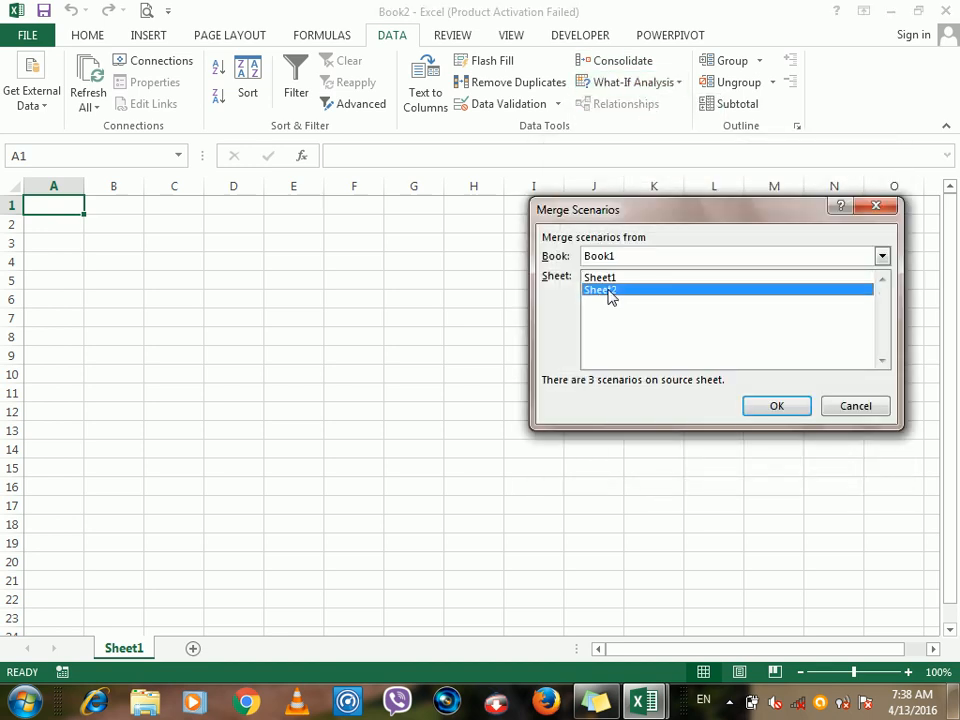
left_click(772, 408)
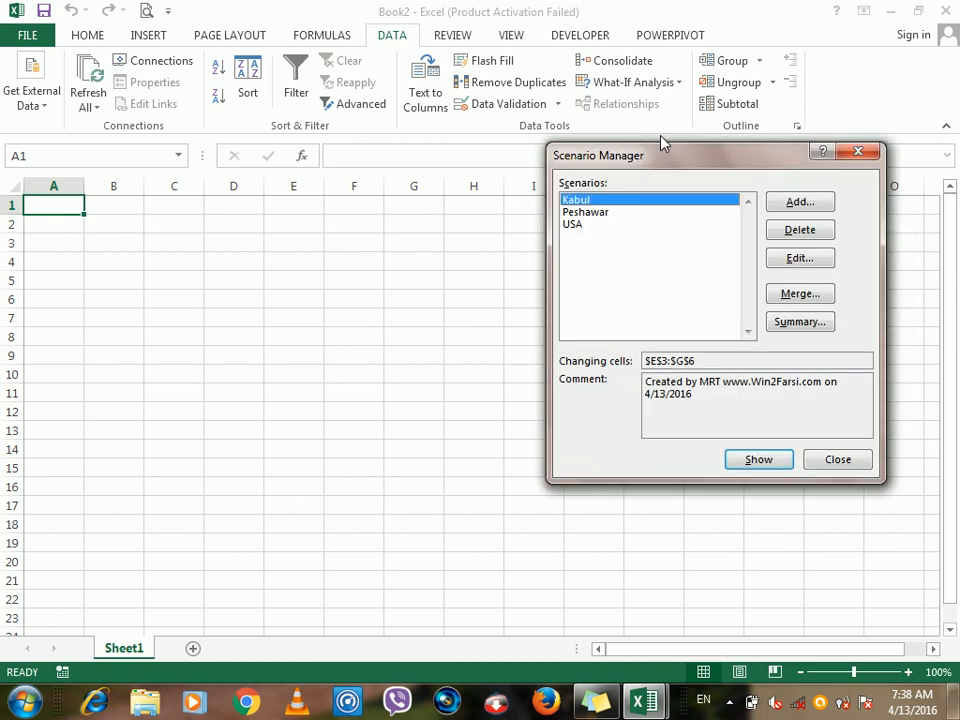
left_click_drag(686, 158, 555, 181)
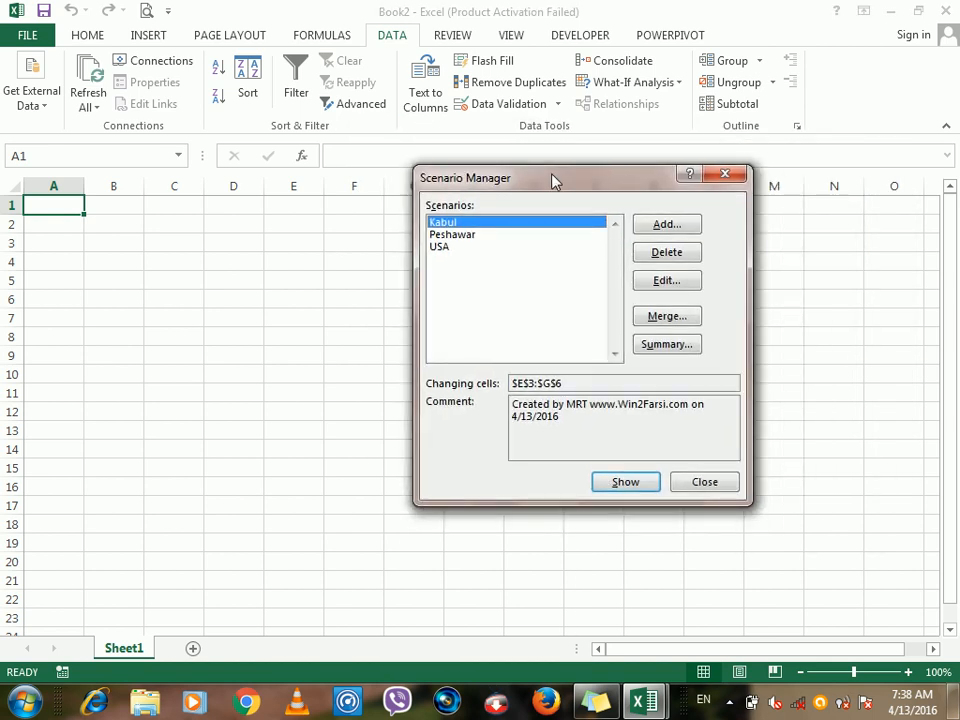
left_click(738, 176)
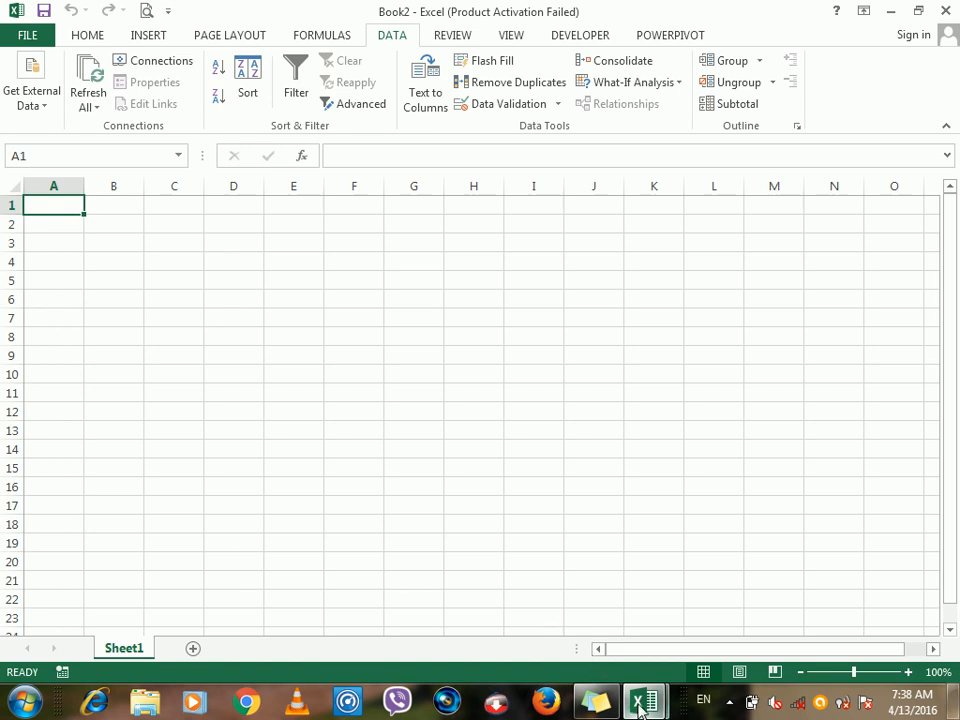
left_click(593, 242)
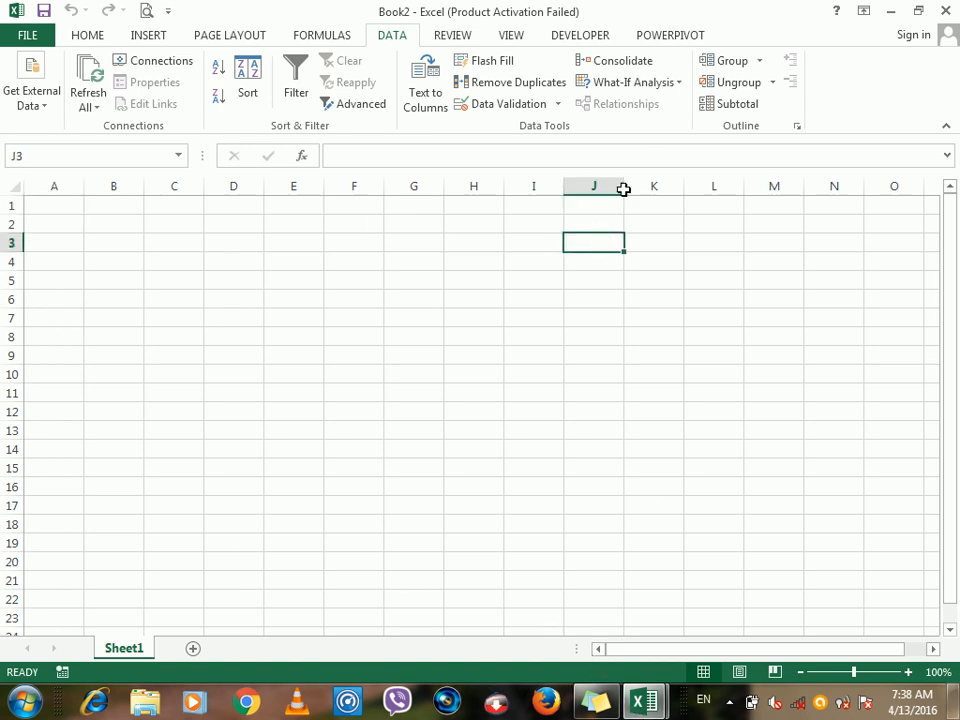
left_click(763, 60)
left_click(447, 251)
left_click(330, 277)
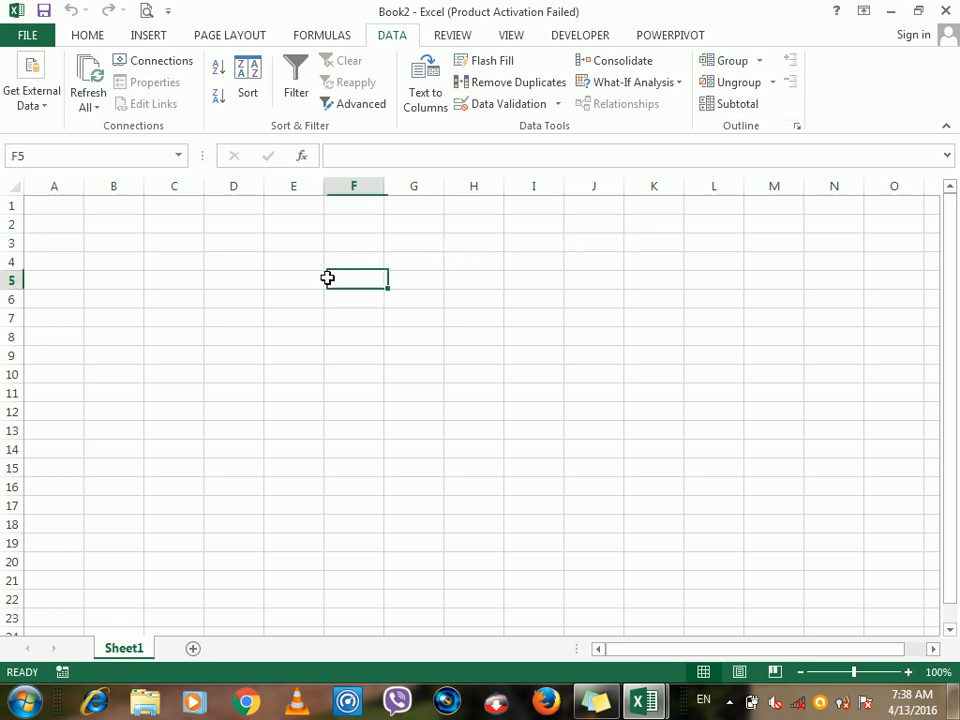
Switch to the Book1 workbook and copy the Sheet2 item range E3:G15 to a second location starting at J3.
mouse_move(642, 700)
left_click(587, 604)
left_click_drag(306, 244, 431, 469)
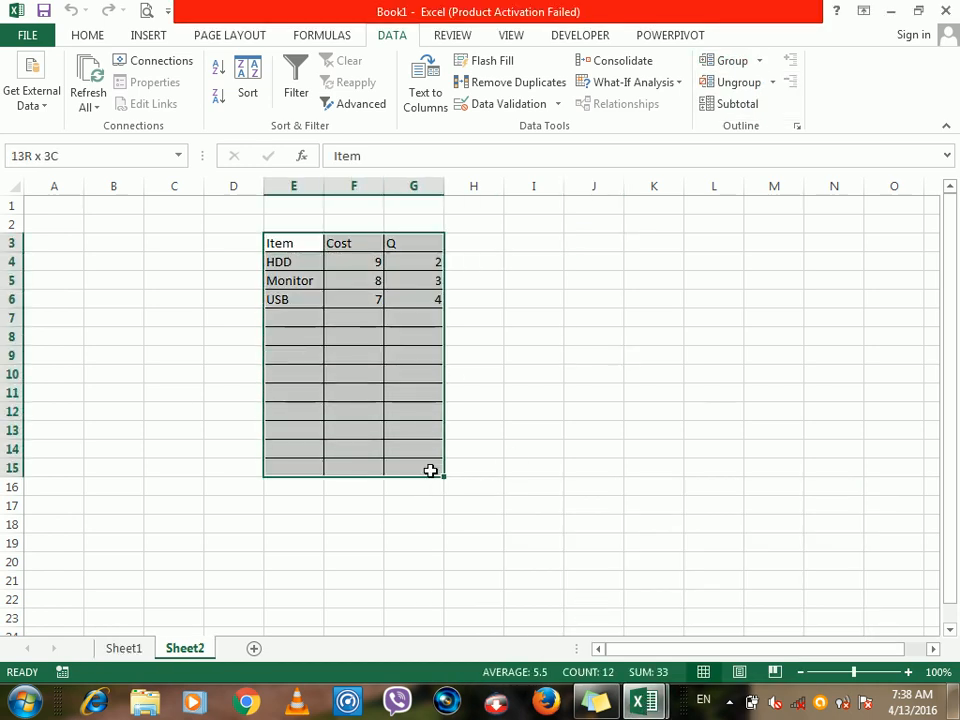
key("ctrl+c")
left_click(600, 238)
key("ctrl+v")
Convert the original item range E3:G15 on Sheet2 into a table with headers.
left_click_drag(291, 243, 400, 471)
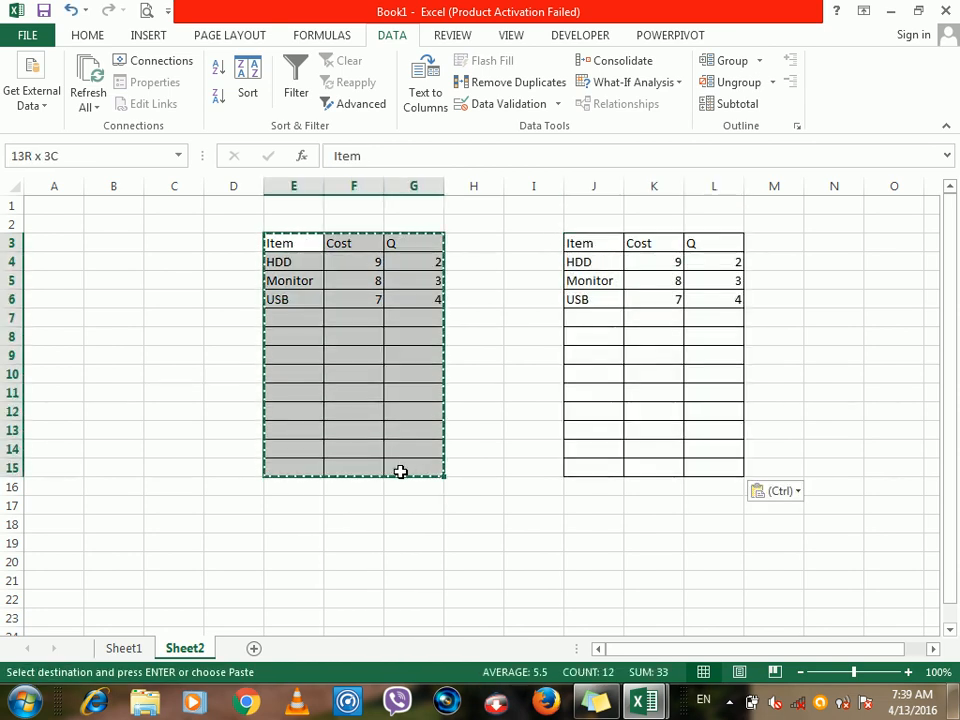
left_click(152, 37)
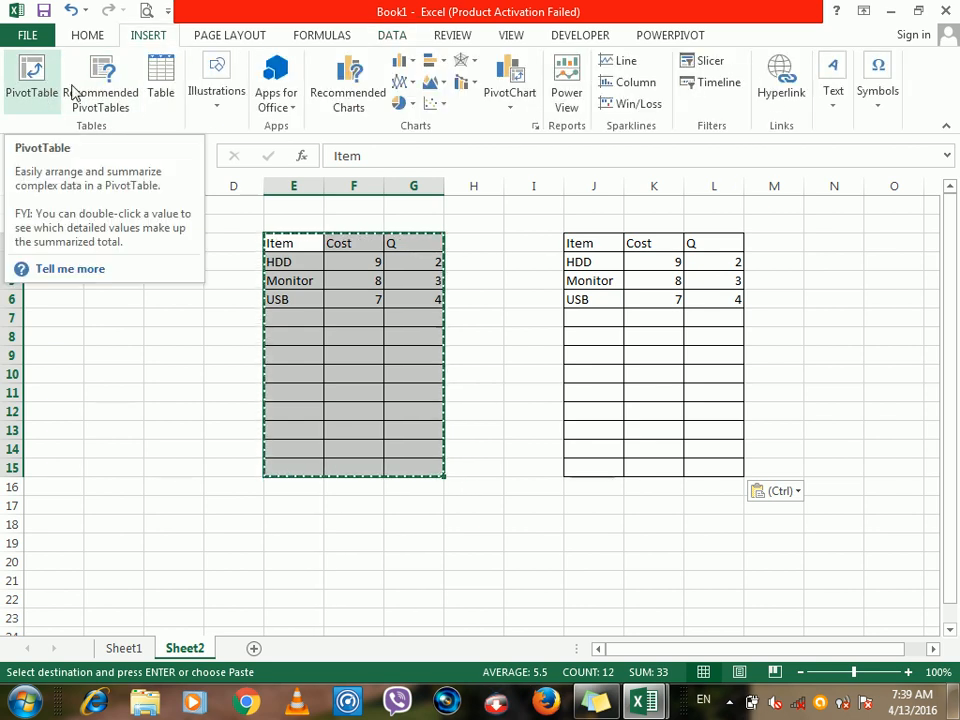
left_click(36, 88)
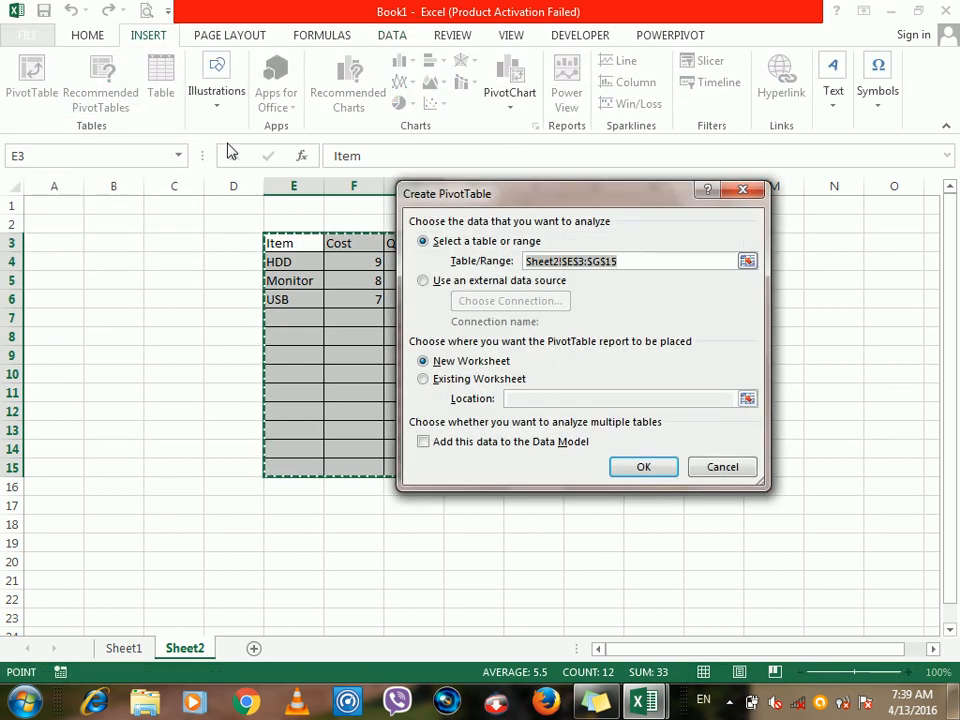
left_click(709, 466)
left_click(174, 104)
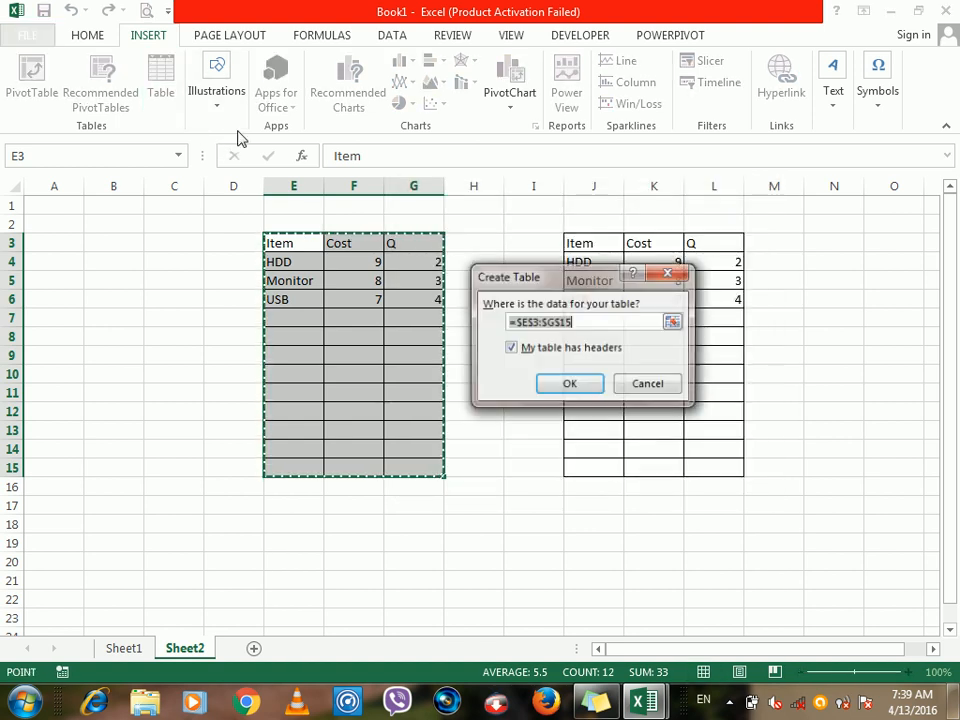
left_click(563, 386)
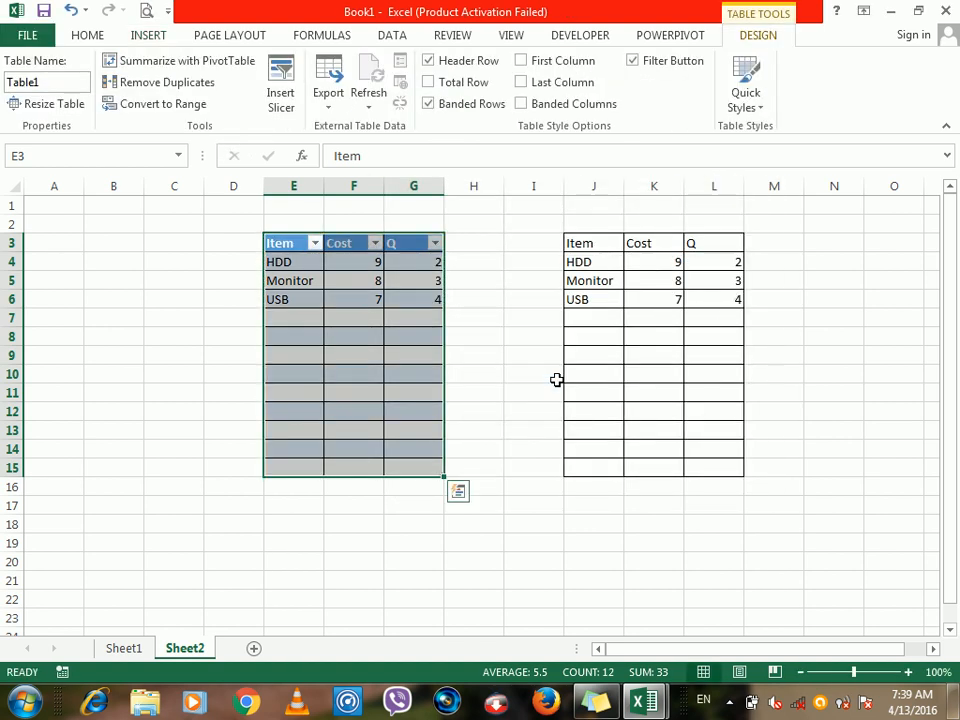
left_click(392, 37)
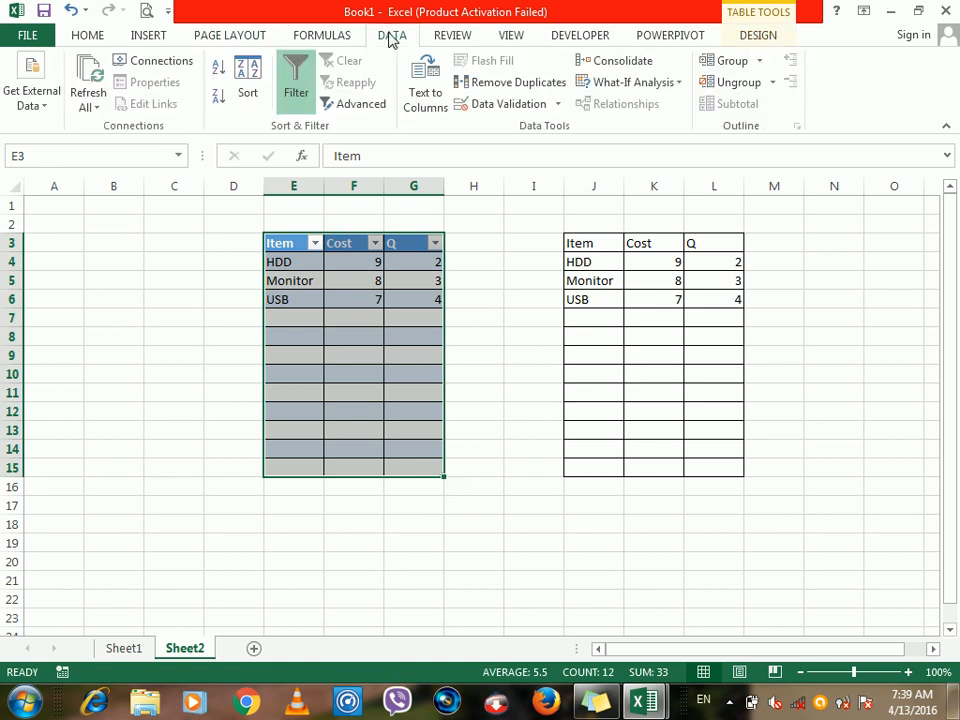
Convert the copied item range J3:L15 into a table with headers.
left_click(590, 243)
left_click_drag(590, 243, 716, 463)
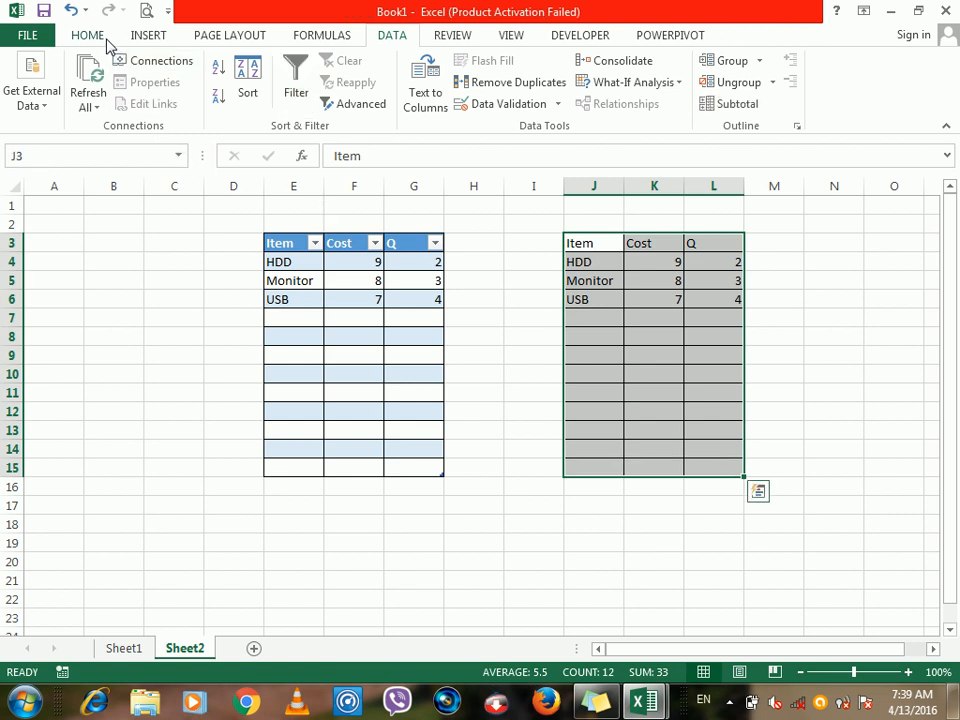
left_click(145, 38)
left_click(161, 78)
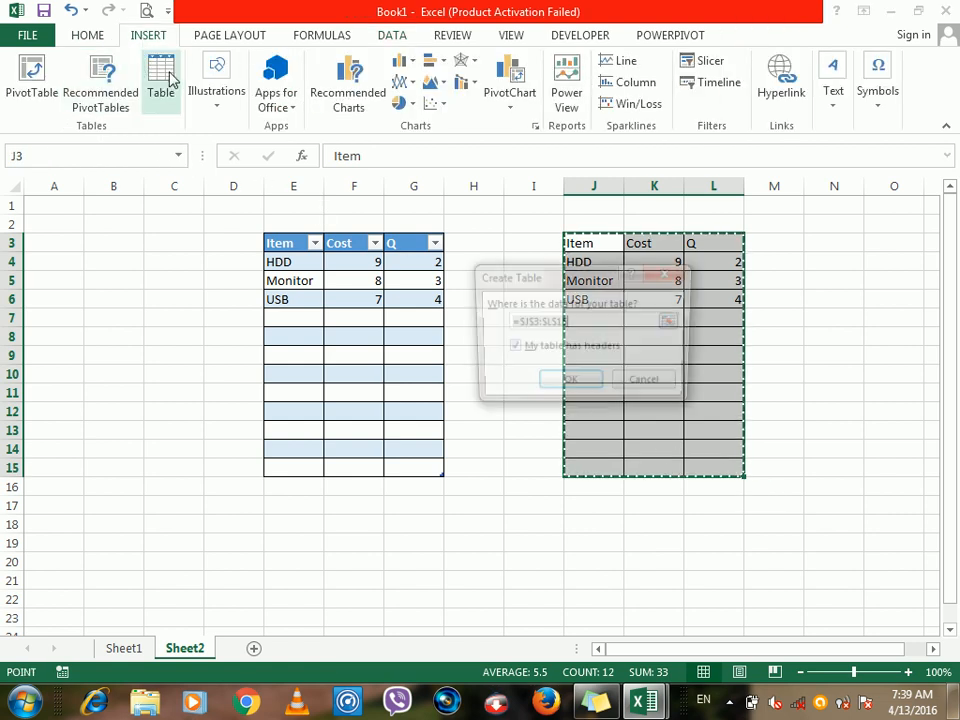
left_click(565, 385)
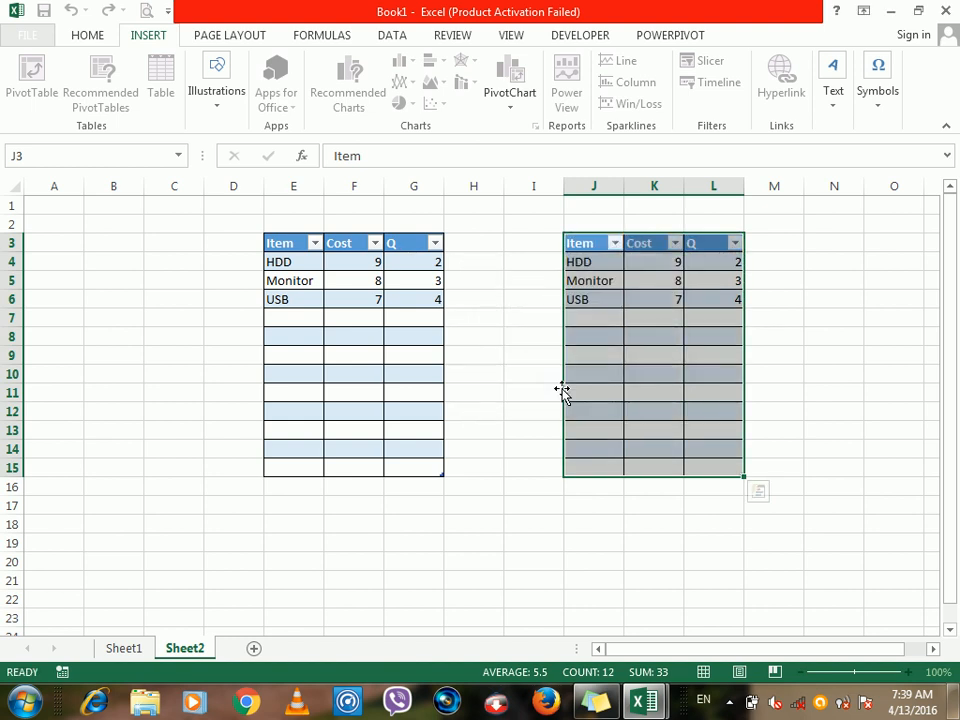
View the Manage Relationships options for the two tables and close them without creating a relationship.
left_click(394, 36)
left_click(604, 106)
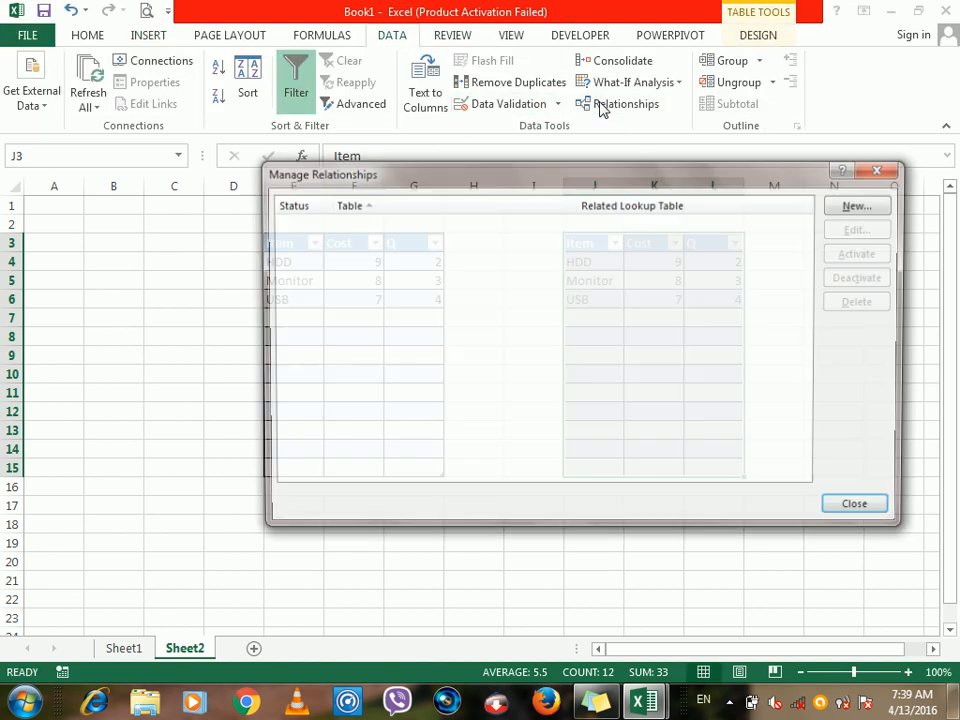
left_click(880, 170)
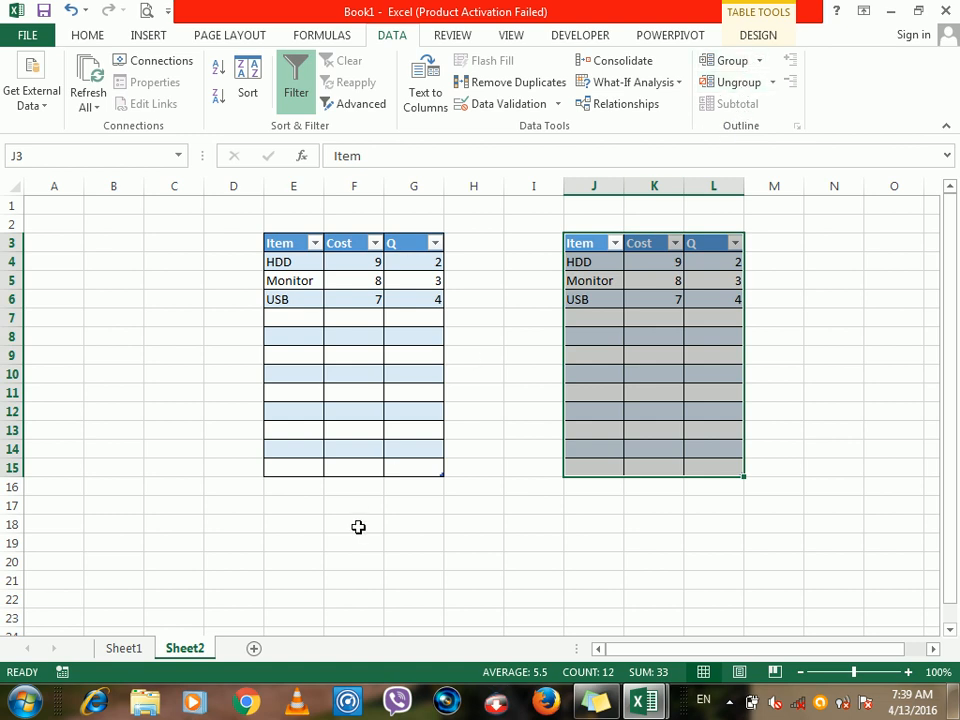
Add a new worksheet and enter the headers Item, Q and Cost in cells E1:G1.
left_click(253, 649)
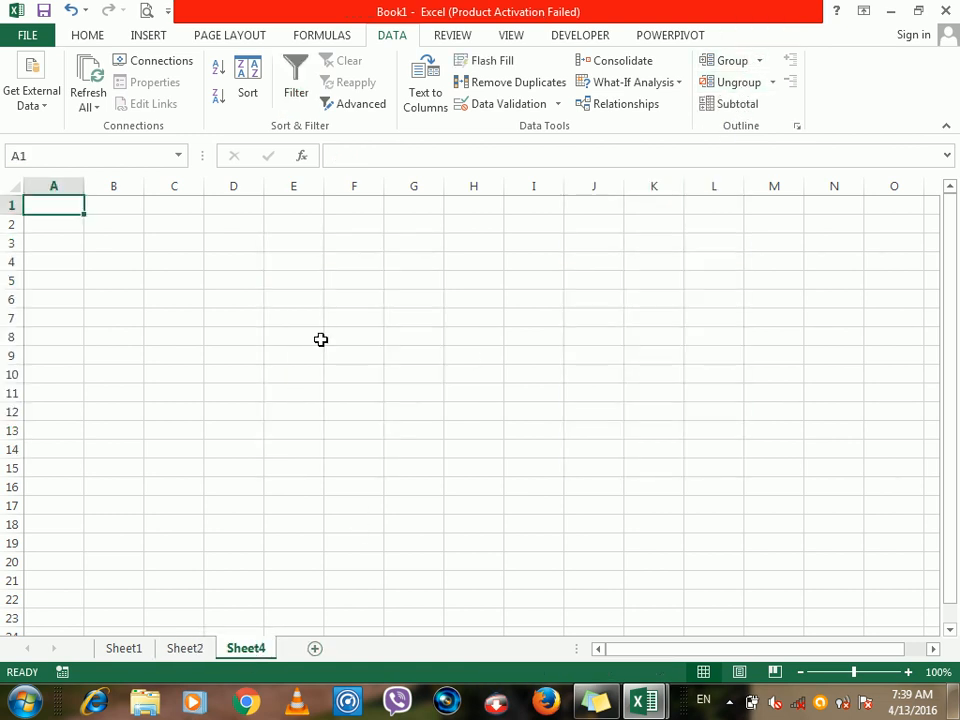
left_click(296, 210)
type("Item")
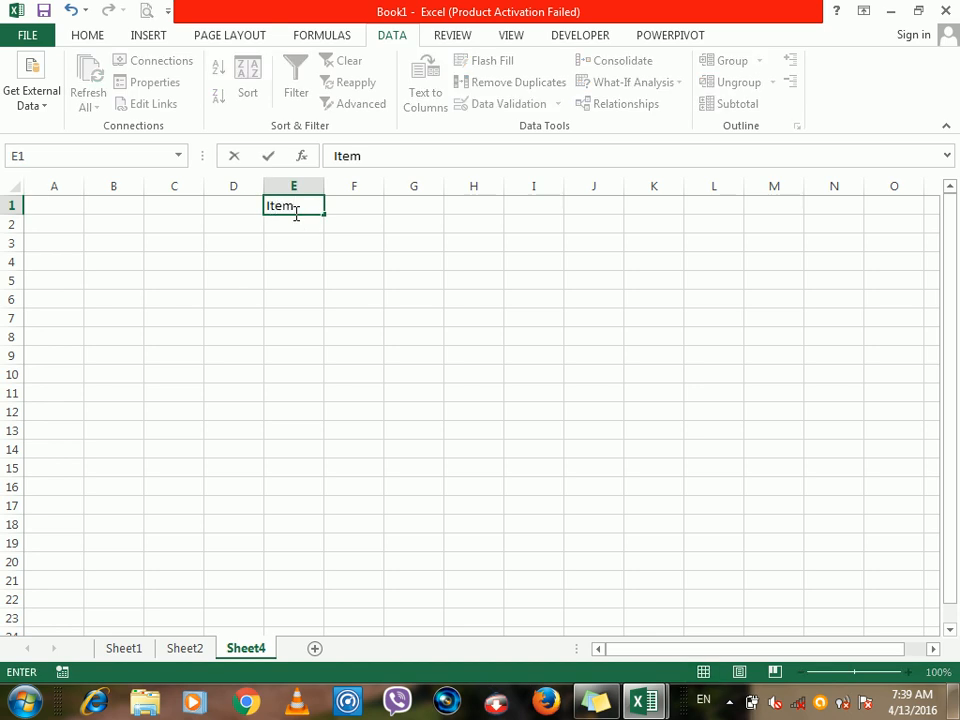
key("Tab")
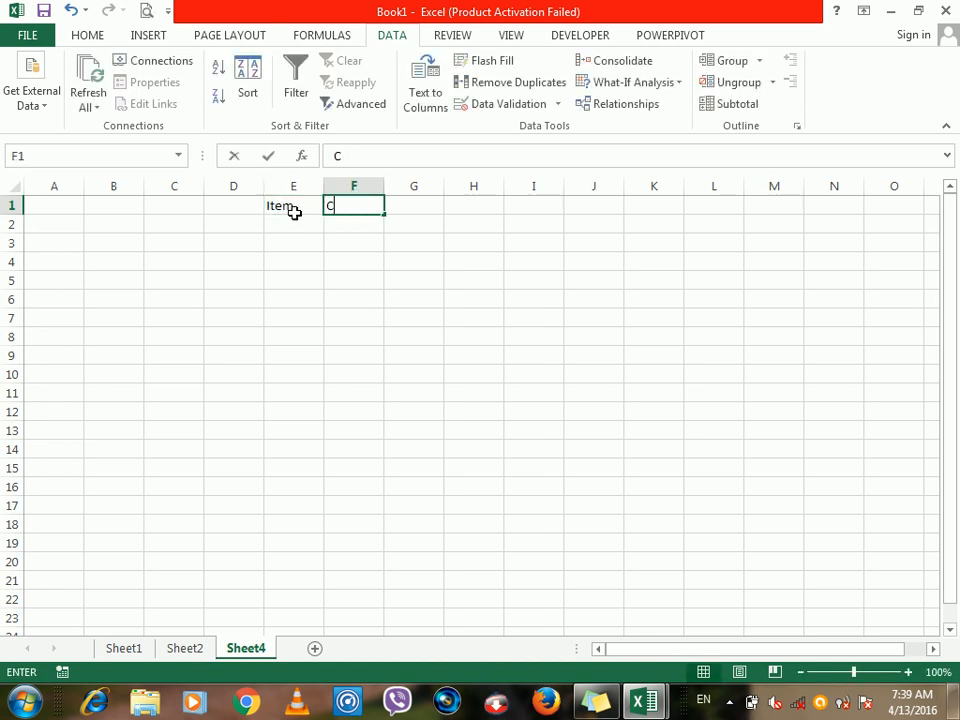
type("Cost")
key("Tab")
type("Q")
key("Return")
key("Left")
key("Up")
type("Q")
key("Tab")
type("Cost")
key("Return")
Enter HDD as the first item in cell E2.
left_click(292, 220)
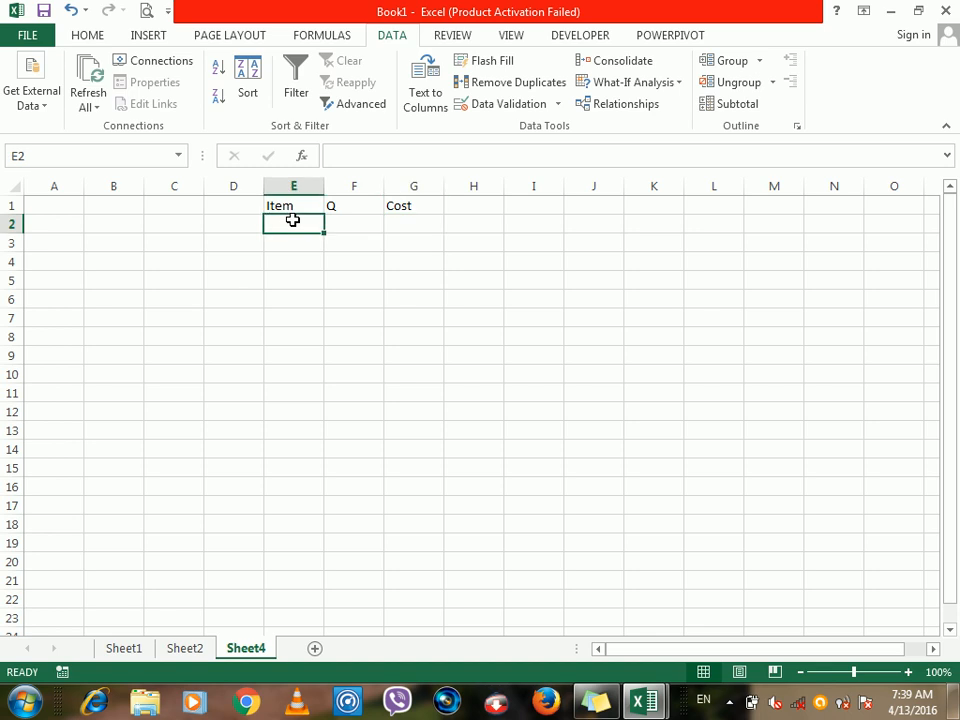
type("HDD")
key("Return")
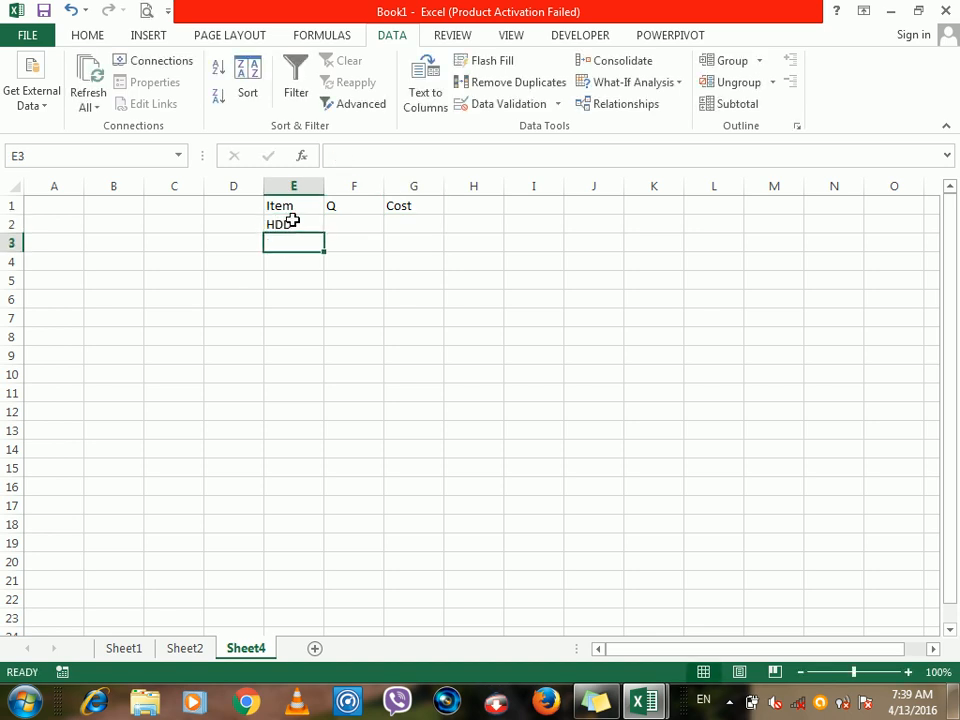
Enter USB and CD as the items in cells E3 and E4.
type("UI")
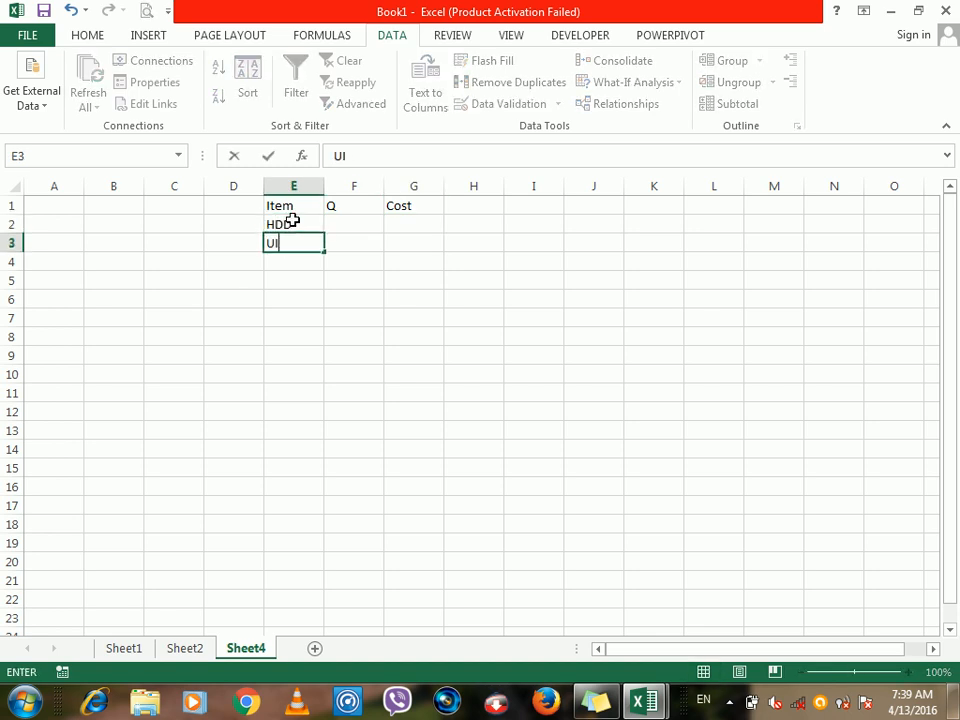
type("B")
key("Return")
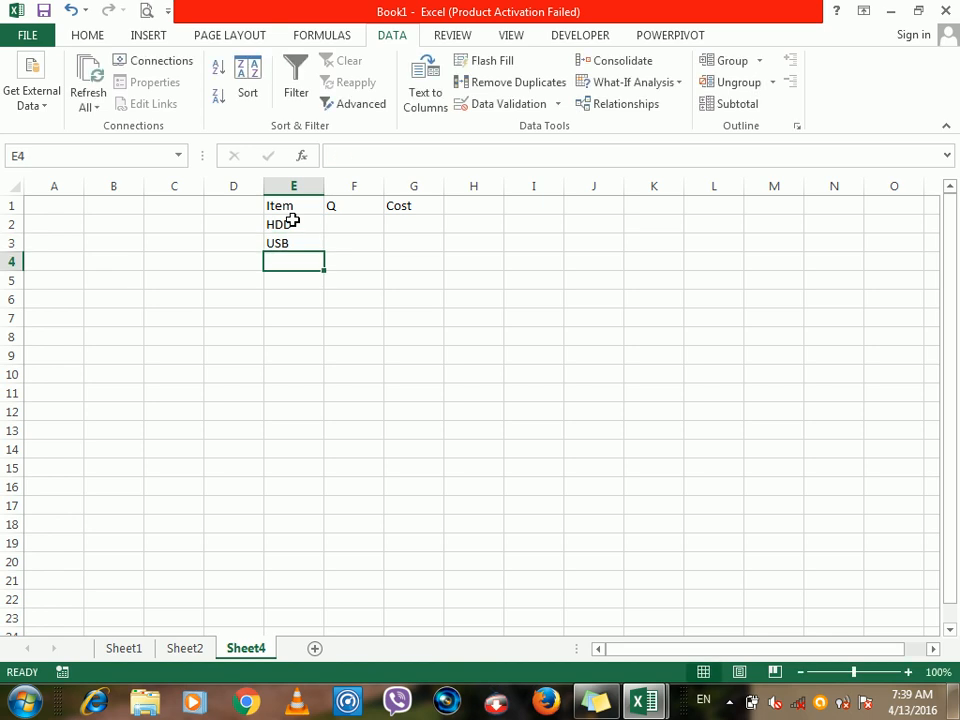
type("CD")
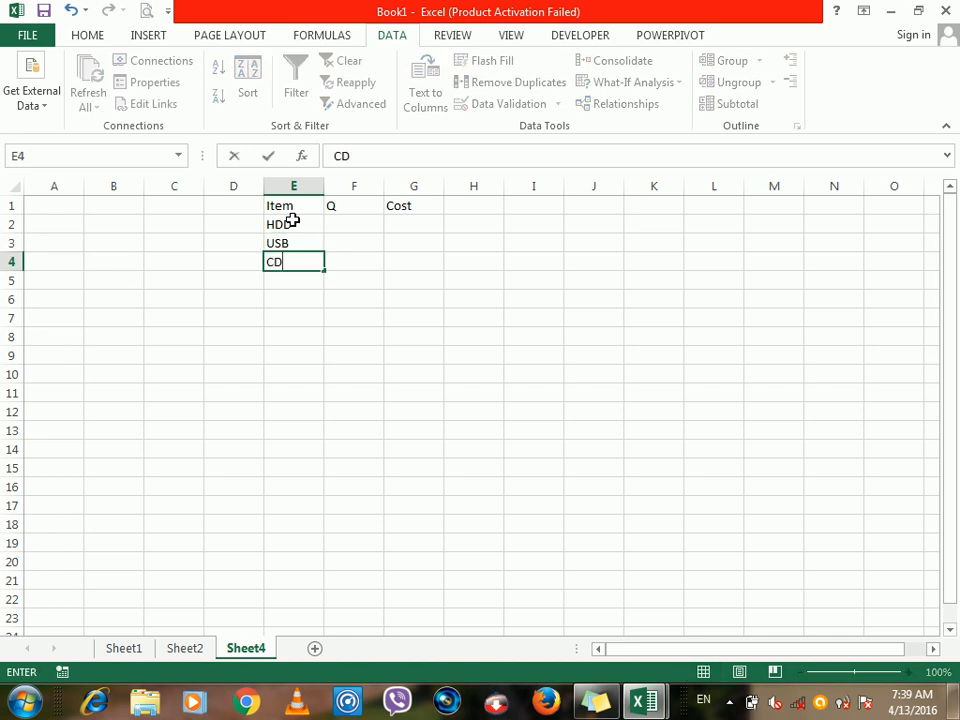
key("Return")
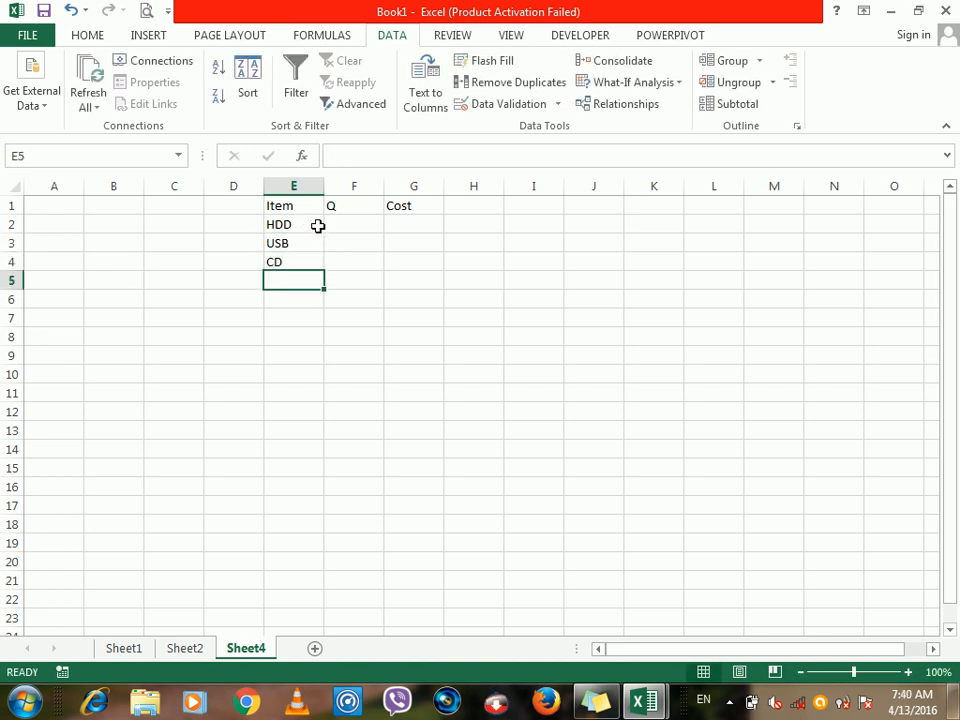
Fill the item cells E3:E7 with HDD, overwriting the existing entries.
left_click(278, 242)
type("HDD")
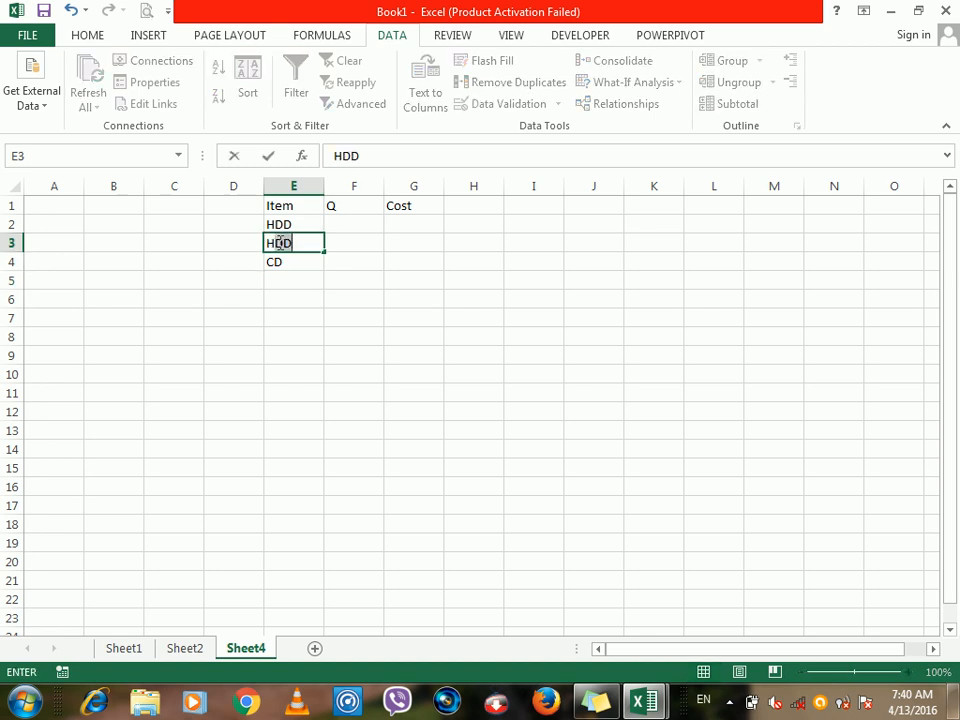
key("ctrl+Return")
key("Return")
type("h")
key("Return")
type("h")
key("Return")
type("h")
key("Return")
type("h")
key("Return")
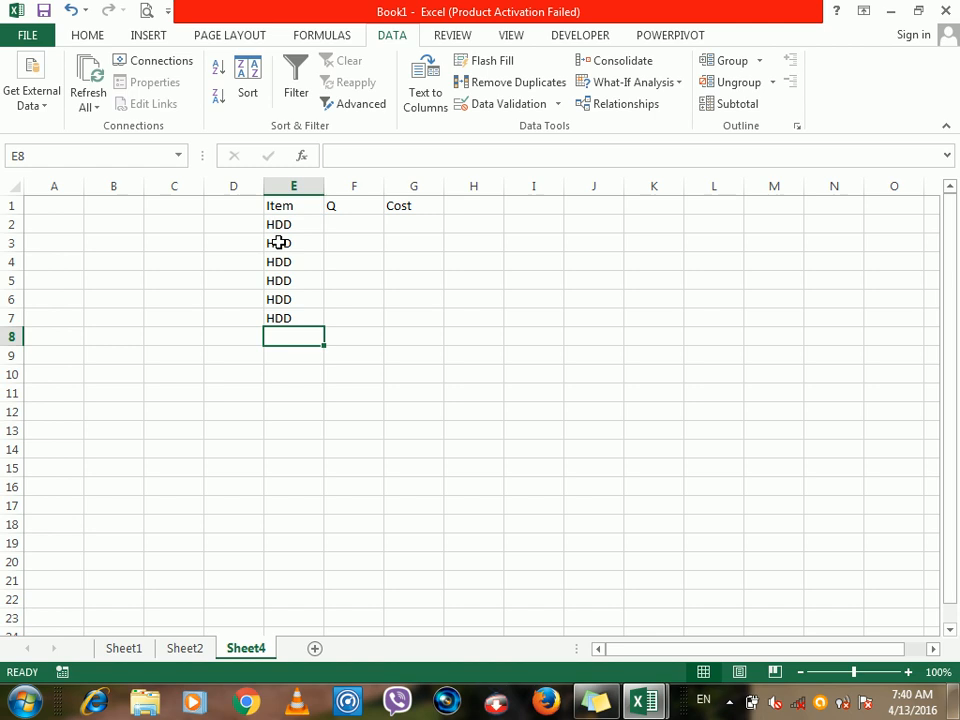
Enter Computer as the item in cells E8:E13.
type("Comput")
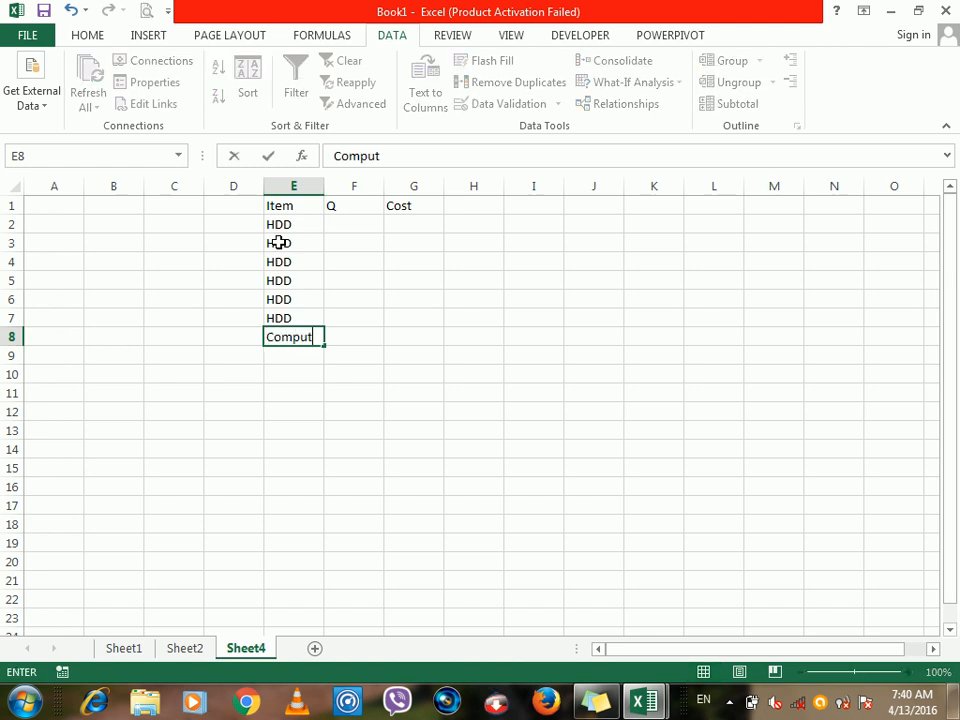
type("er")
key("Return")
key("c")
key("Return")
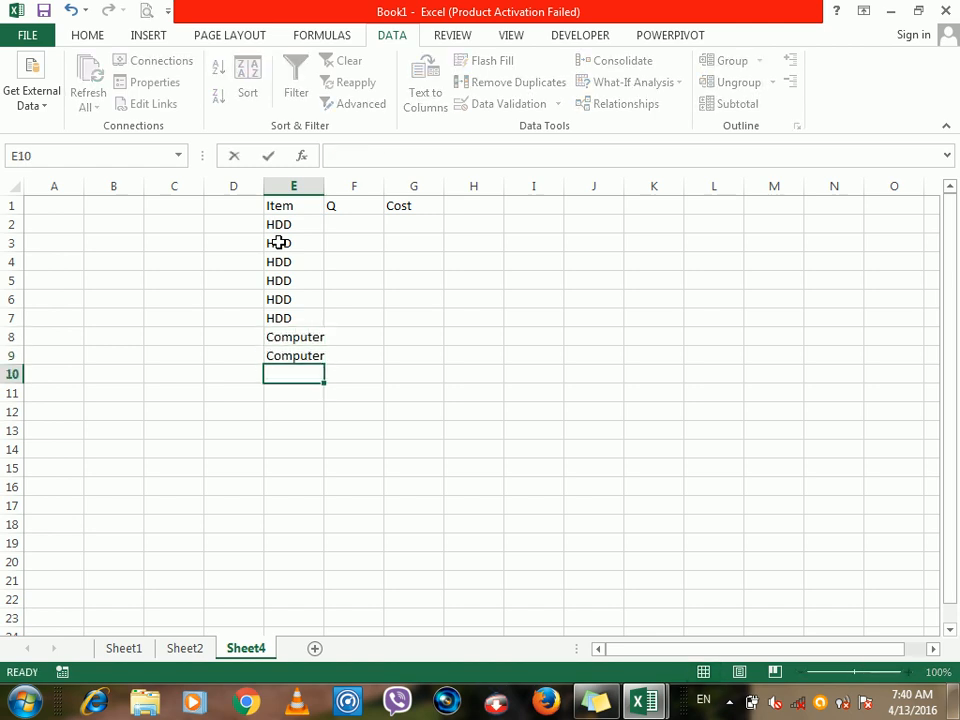
key("c")
key("Return")
key("c")
key("Return")
key("c")
key("Return")
key("c")
key("Return")
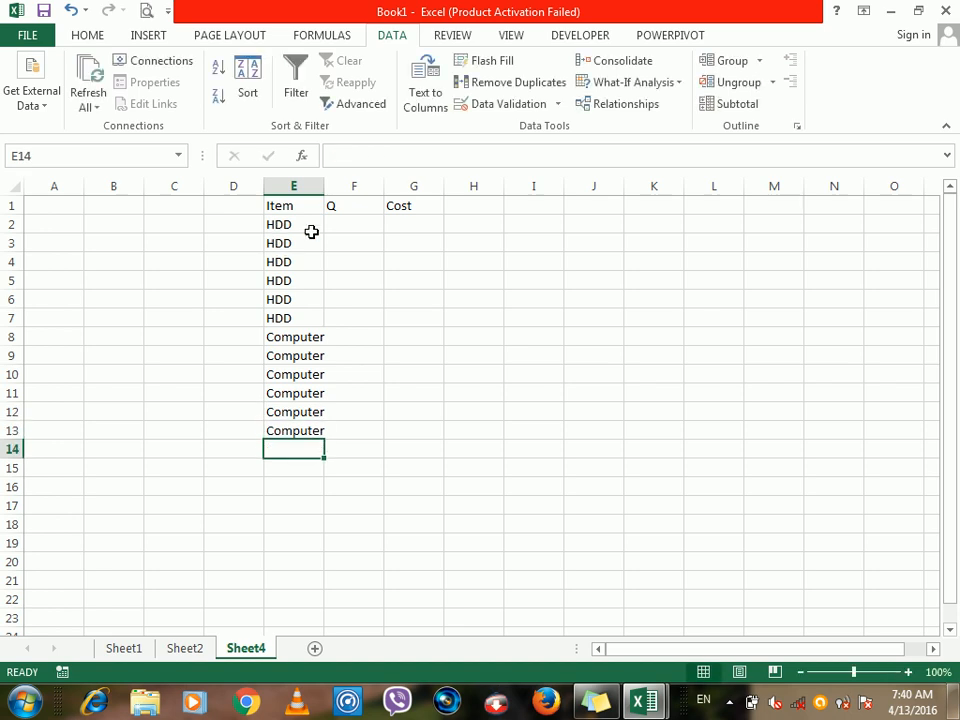
Enter the quantities 1, 2, 3, 2, 3, 2, 1, 2, 3, 4, 3 and 2 in cells F2:F13.
left_click(341, 227)
type("1")
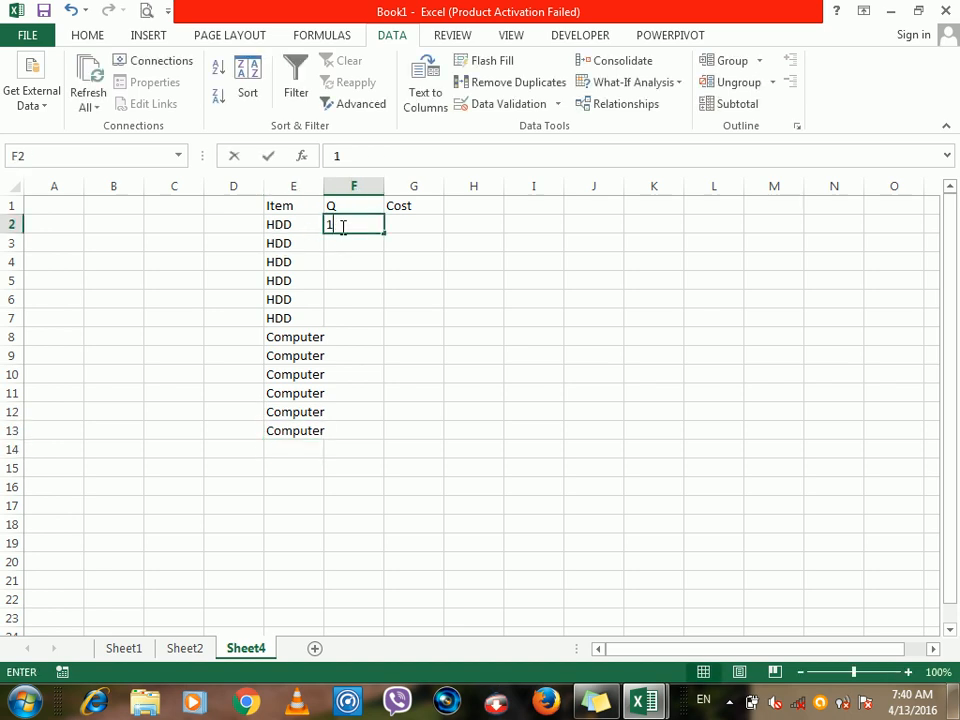
key("Return")
type("2")
key("Return")
type("3")
key("Return")
type("2 3")
key("Return")
type("2 1 2 3")
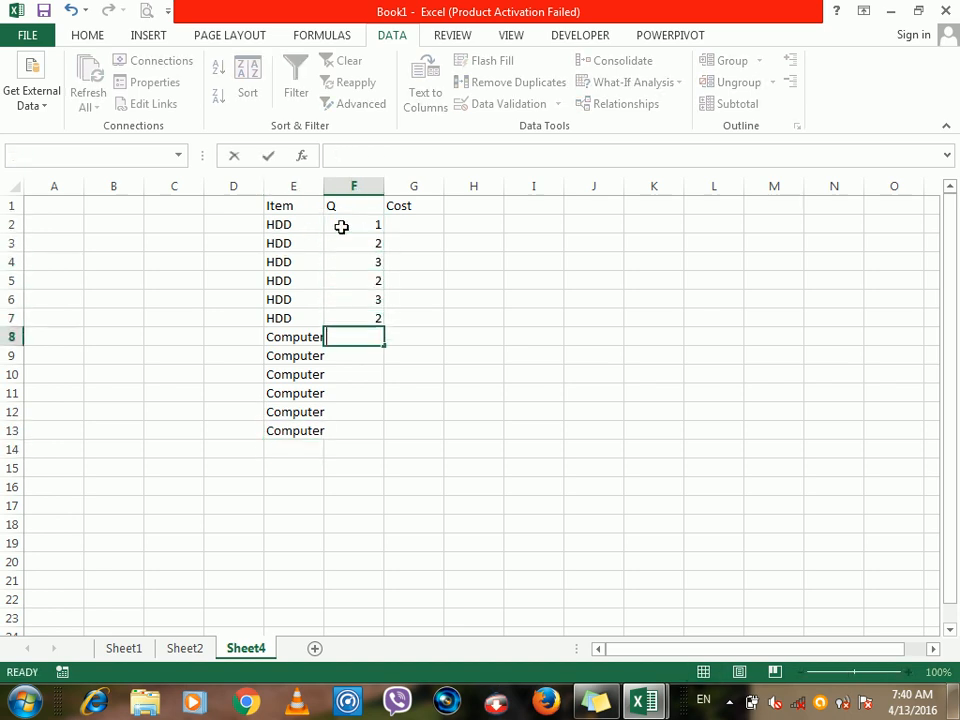
key("Return")
type("4")
key("Return")
type("3")
key("Return")
type("2")
key("Return")
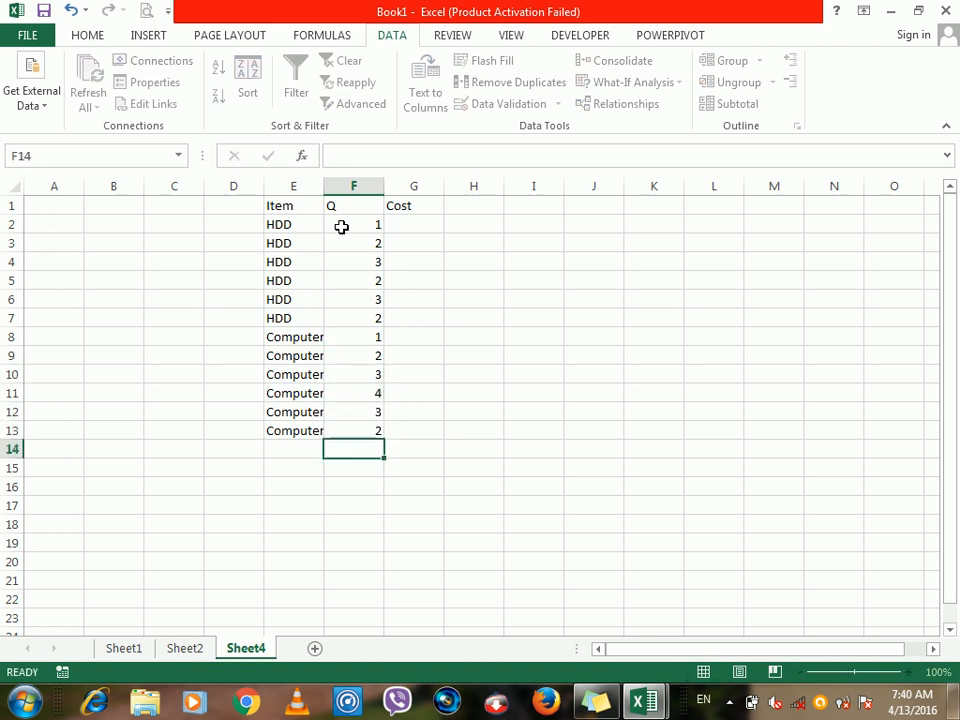
Enter the HDD costs 55, 66, 88, 99, 22 and 33 in cells G2:G7.
left_click(400, 224)
type("55")
key("Return")
type("667")
key("BackSpace")
key("Return")
type("88")
key("Return")
type("99")
key("Return")
type("22")
key("Return")
type("33")
key("Return")
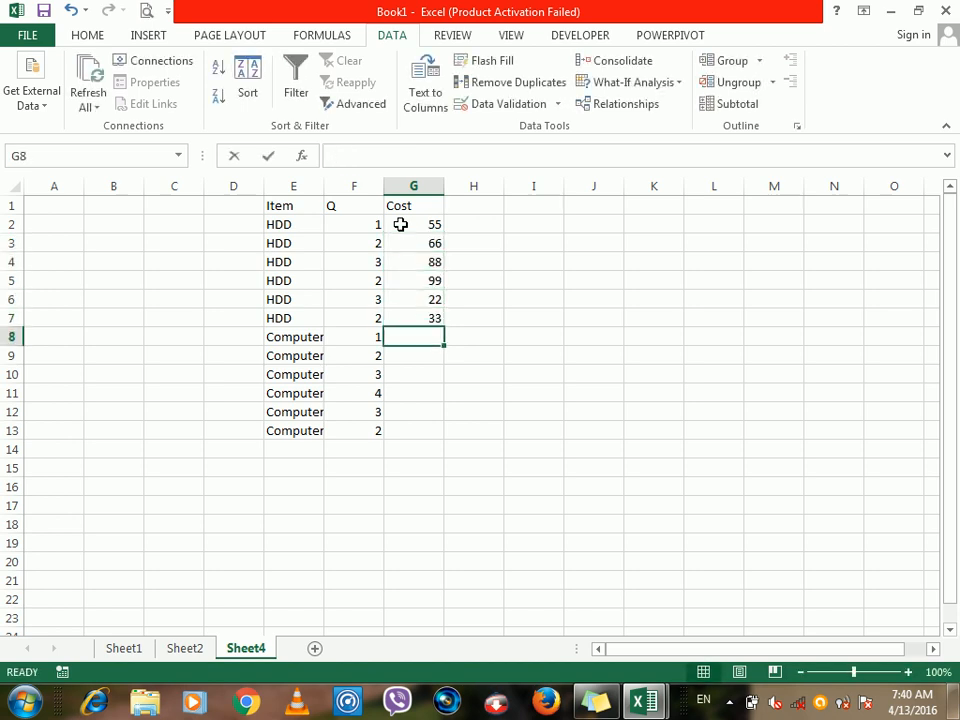
Enter the Computer costs 44, 55, 66, 77, 88 and 99 in cells G8:G13.
type("44")
key("Return")
type("55")
key("Return")
type("66")
key("Return")
type("77")
key("Return")
type("88")
key("Return")
type("99")
key("Return")
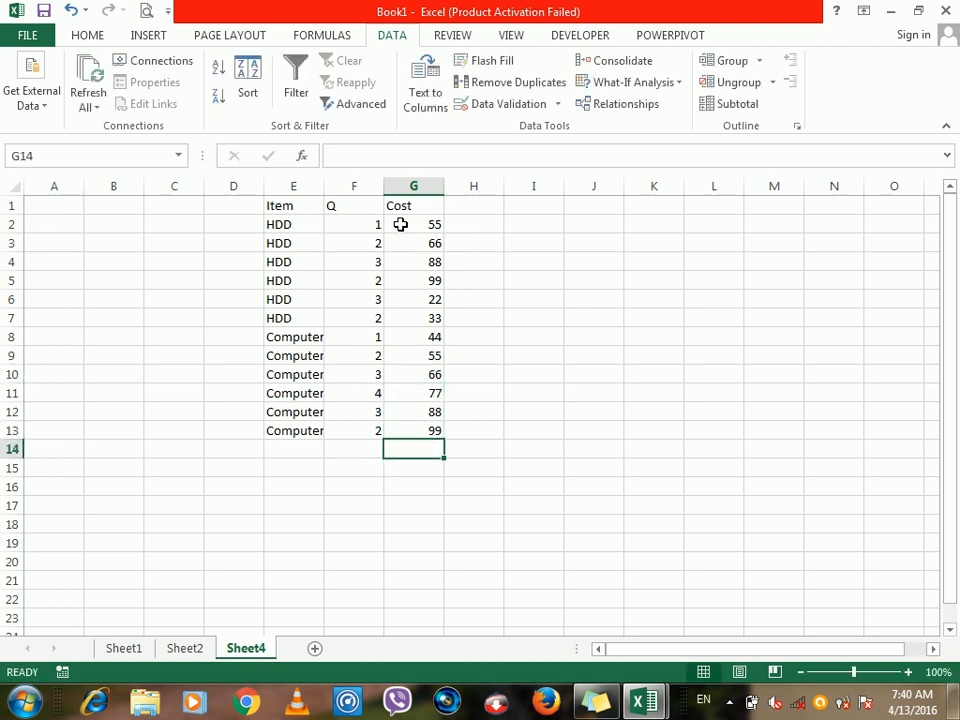
Add Sum subtotals for Q and Cost to range E1:G13 at each change in Item.
left_click_drag(286, 205, 418, 430)
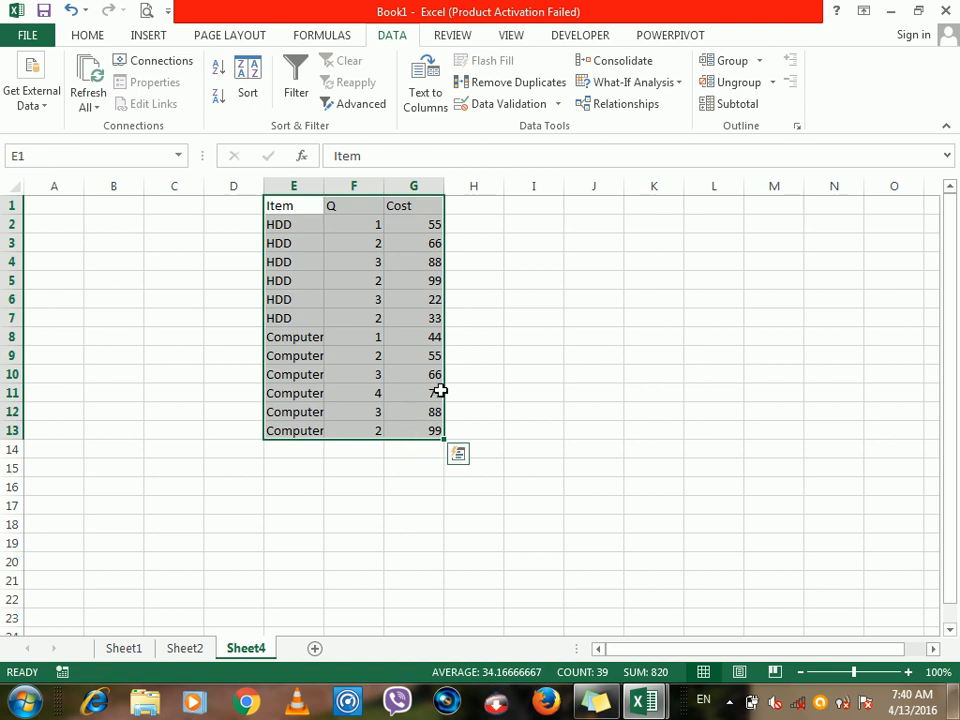
left_click(733, 104)
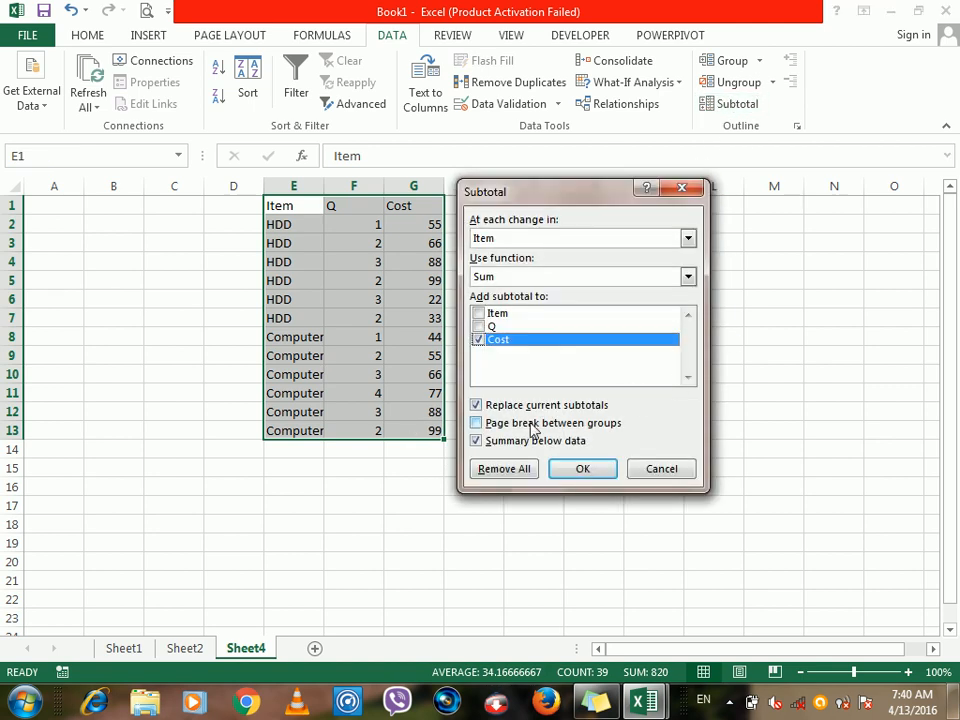
left_click(478, 327)
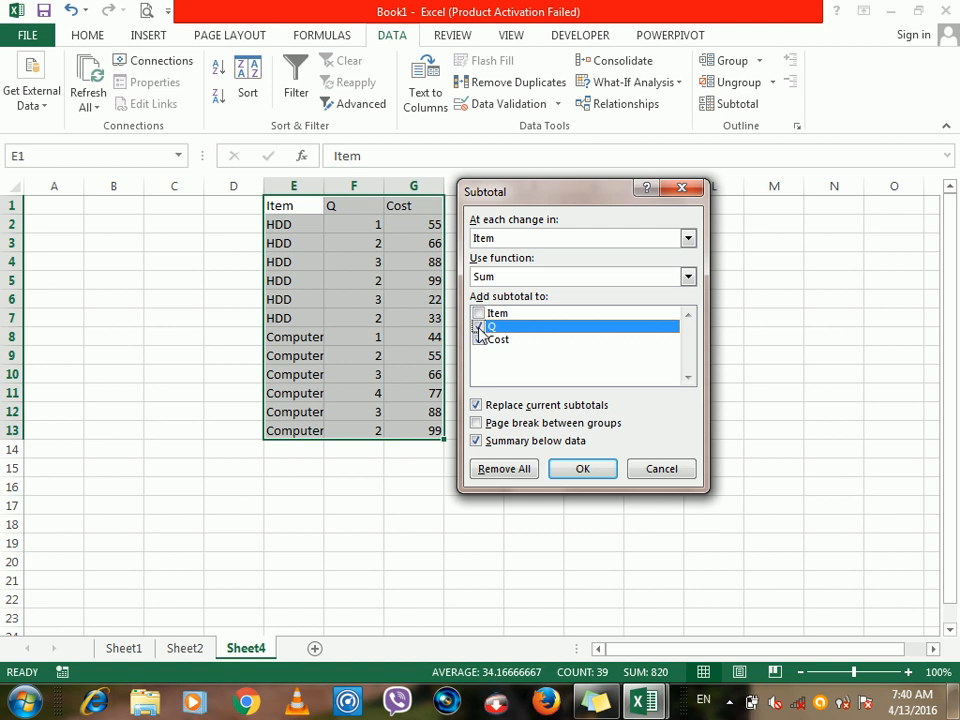
left_click(566, 470)
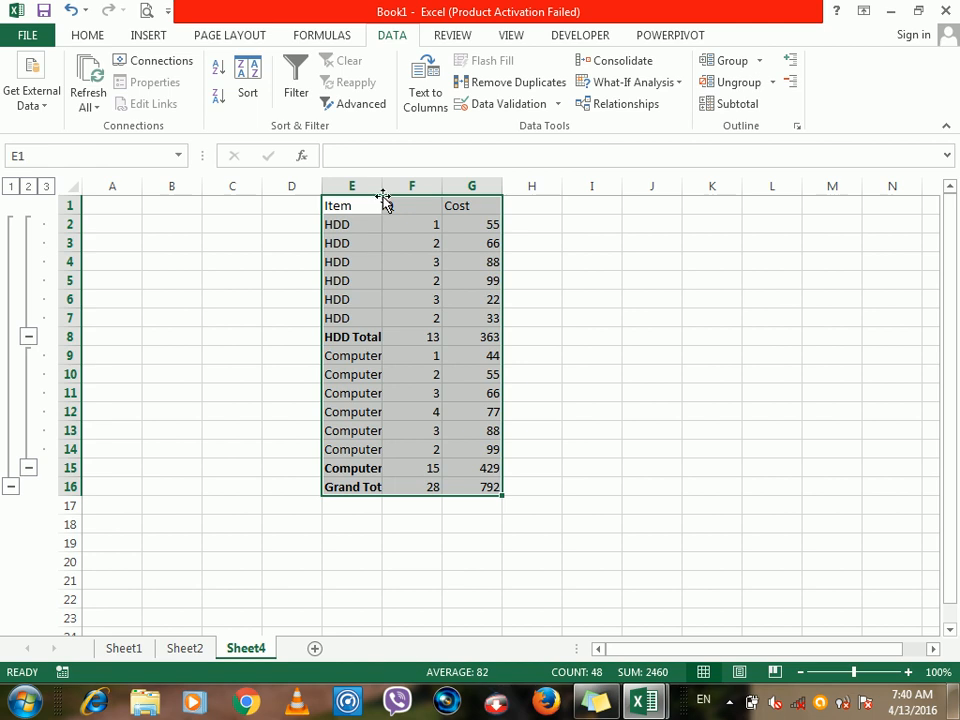
Widen column E to give the item names and subtotal labels more room.
left_click_drag(383, 191, 401, 192)
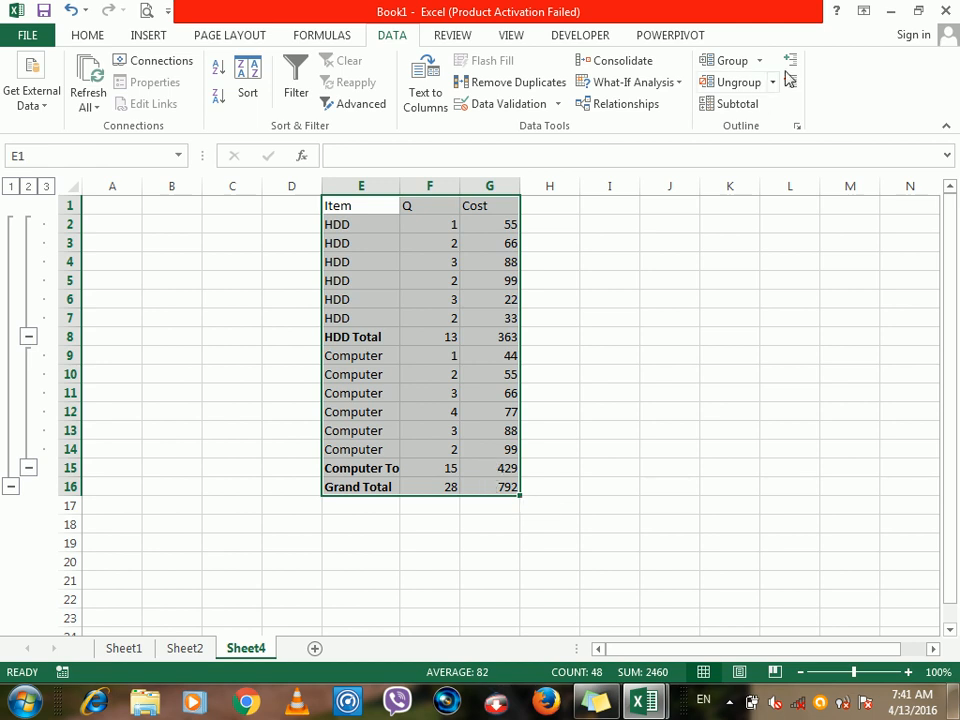
Add another set of Sum subtotals for Q and Cost at each change in Item without replacing the current ones.
left_click(740, 110)
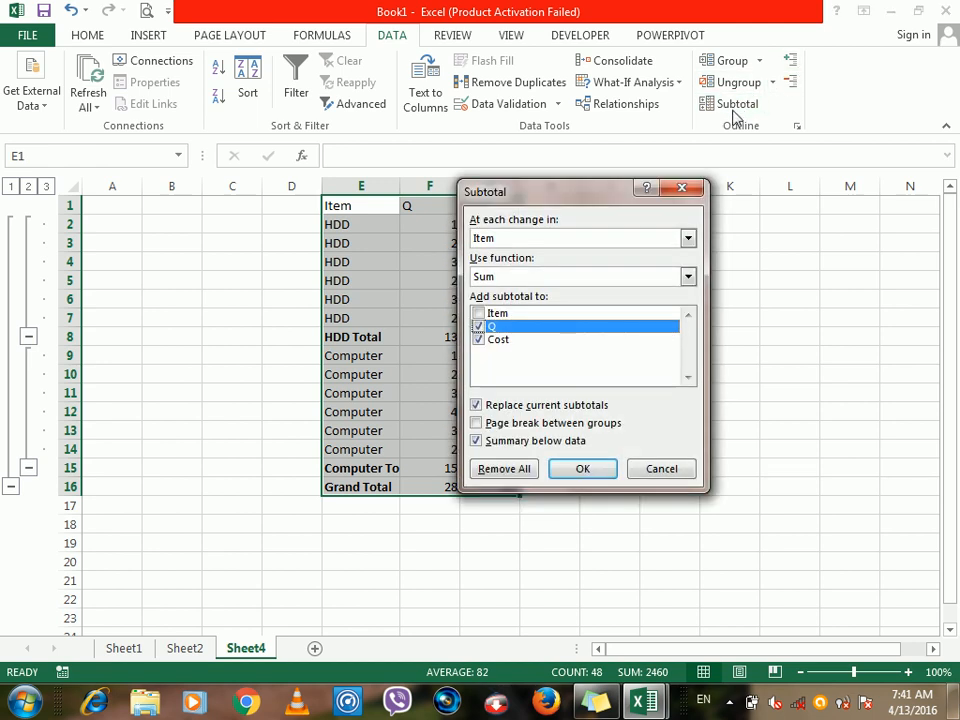
left_click(510, 410)
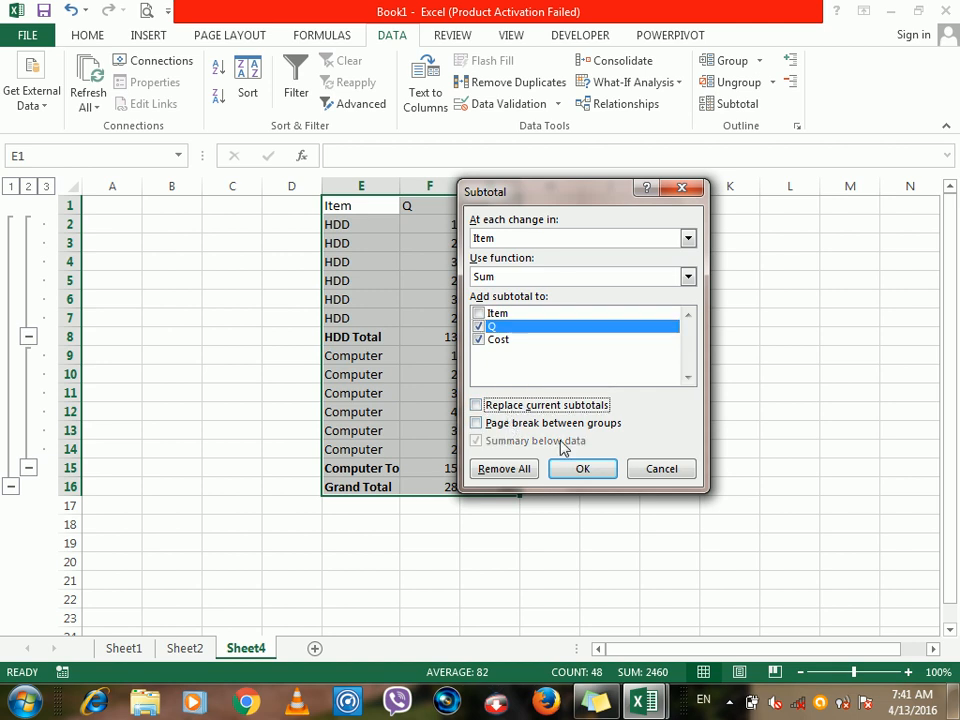
left_click(584, 468)
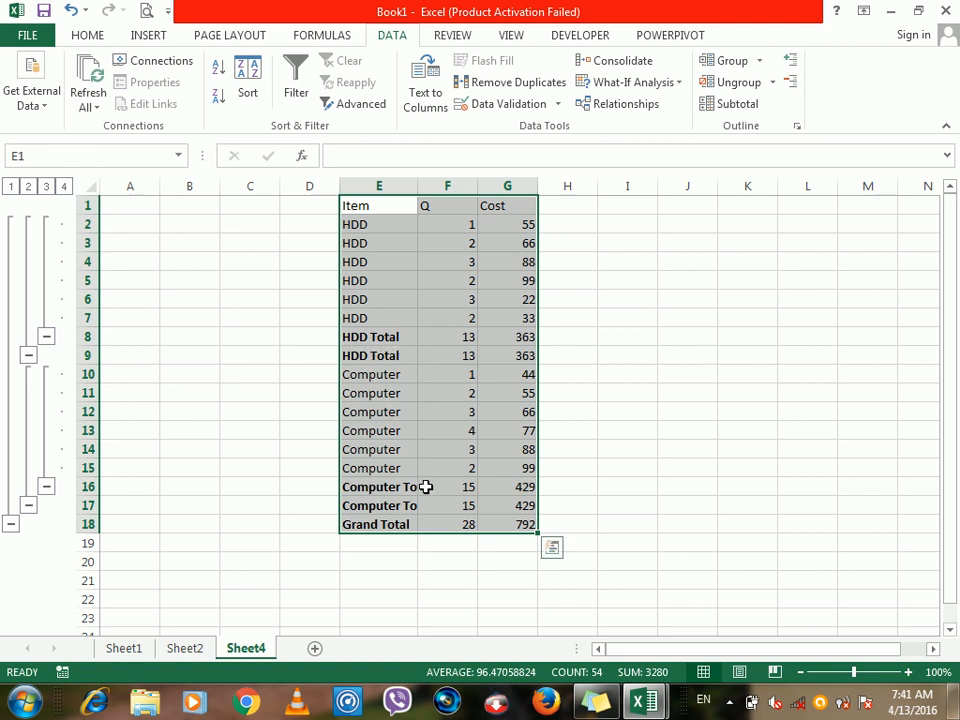
Reapply the Sum subtotals for Q and Cost with the option to replace current subtotals turned on.
left_click(735, 106)
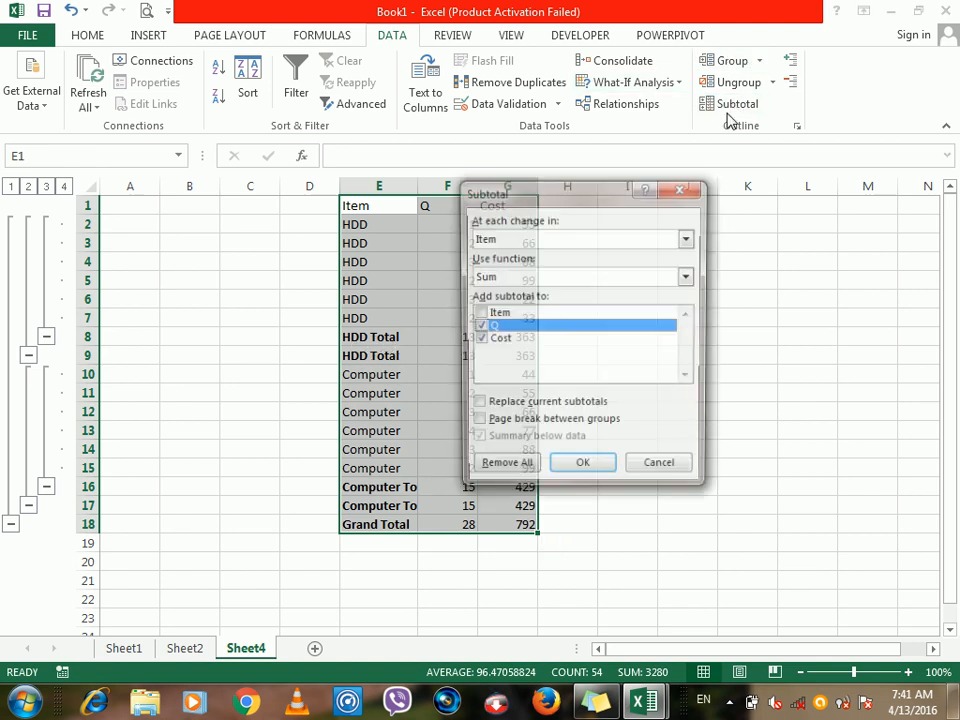
left_click(484, 408)
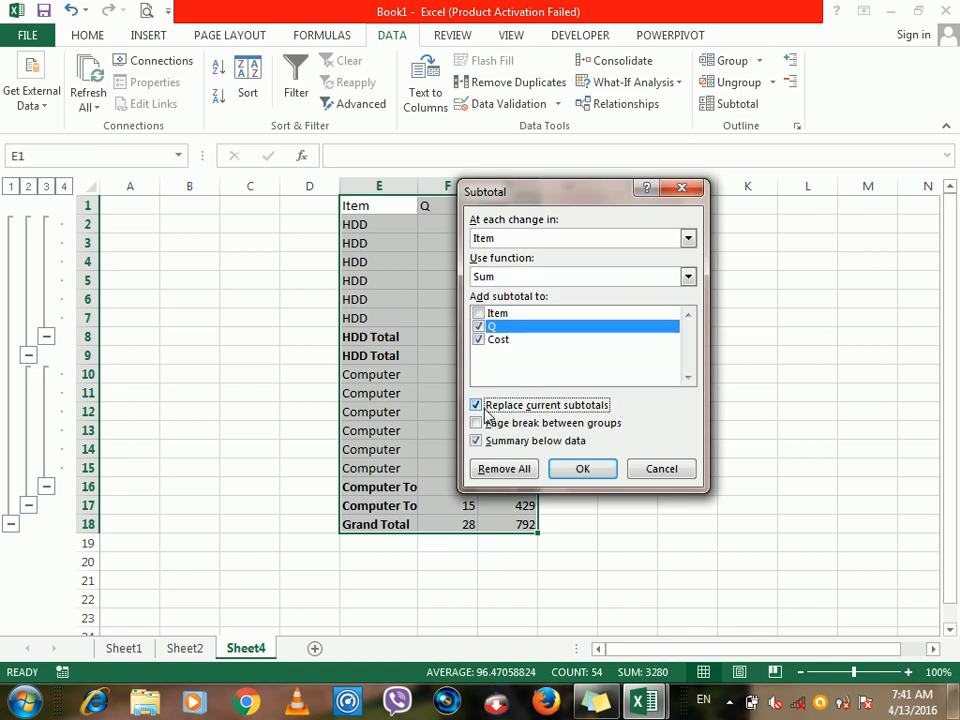
left_click(585, 468)
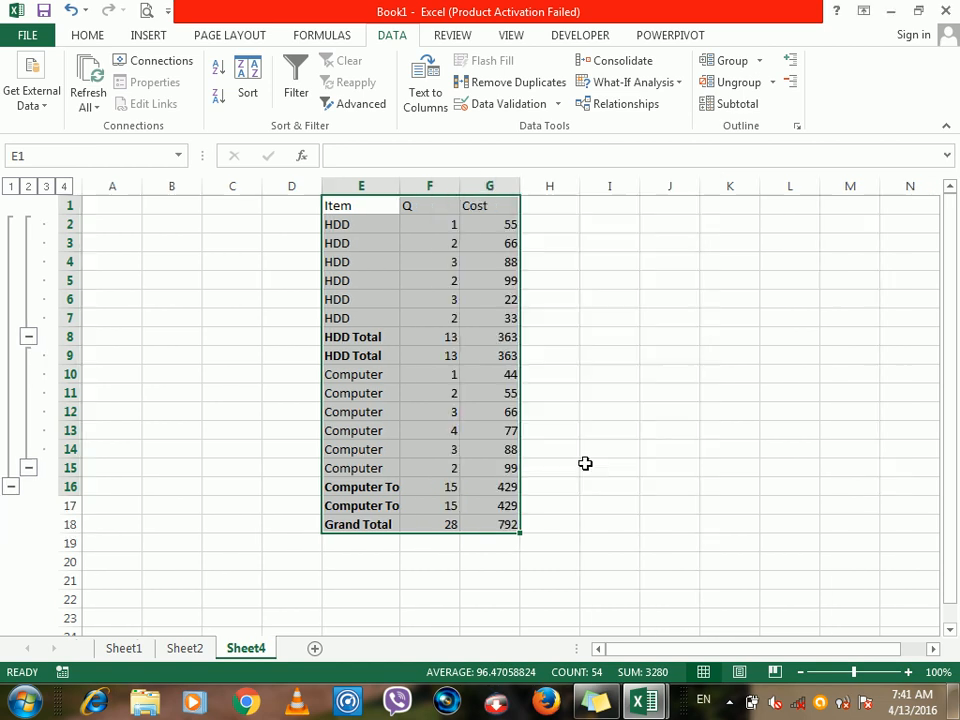
Reapply the subtotals with a page break between groups and preview both printed pages.
left_click(741, 105)
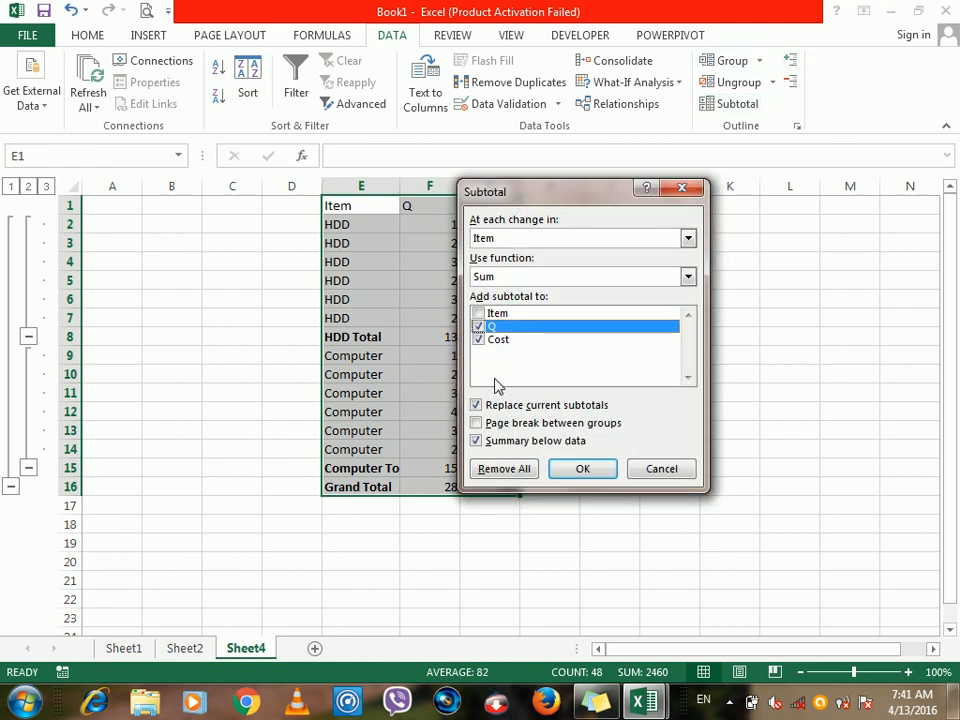
left_click(491, 426)
left_click(580, 468)
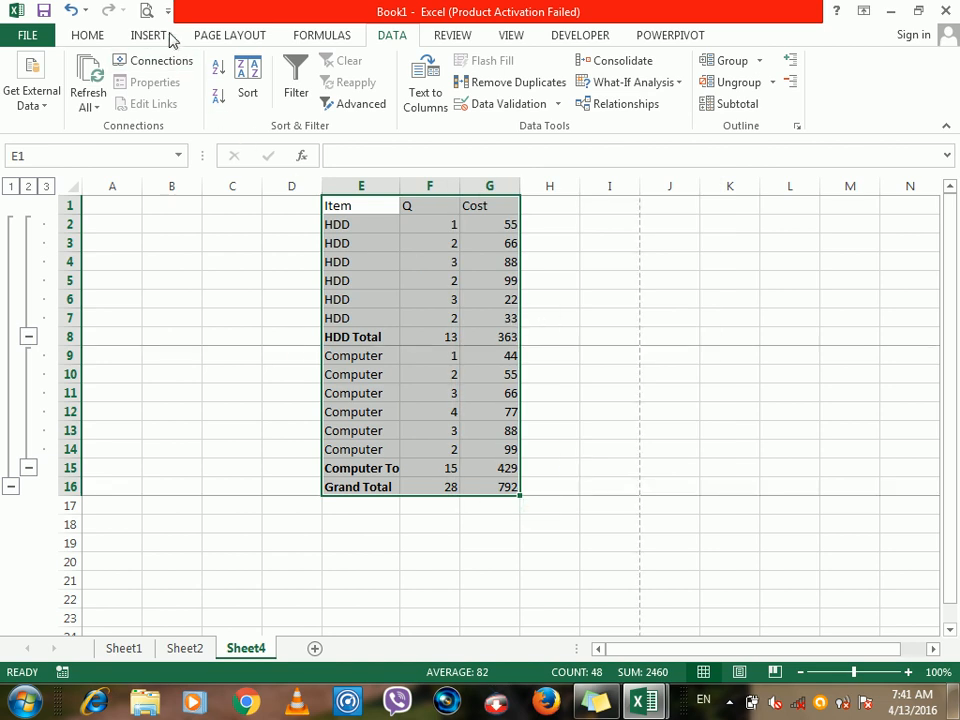
left_click(146, 12)
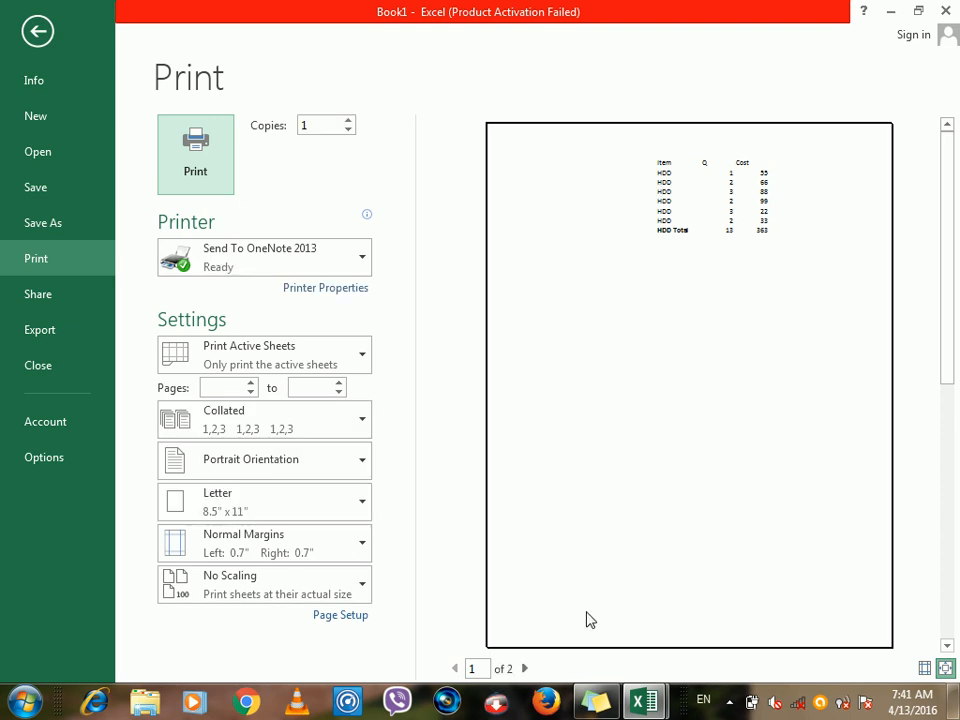
left_click(525, 667)
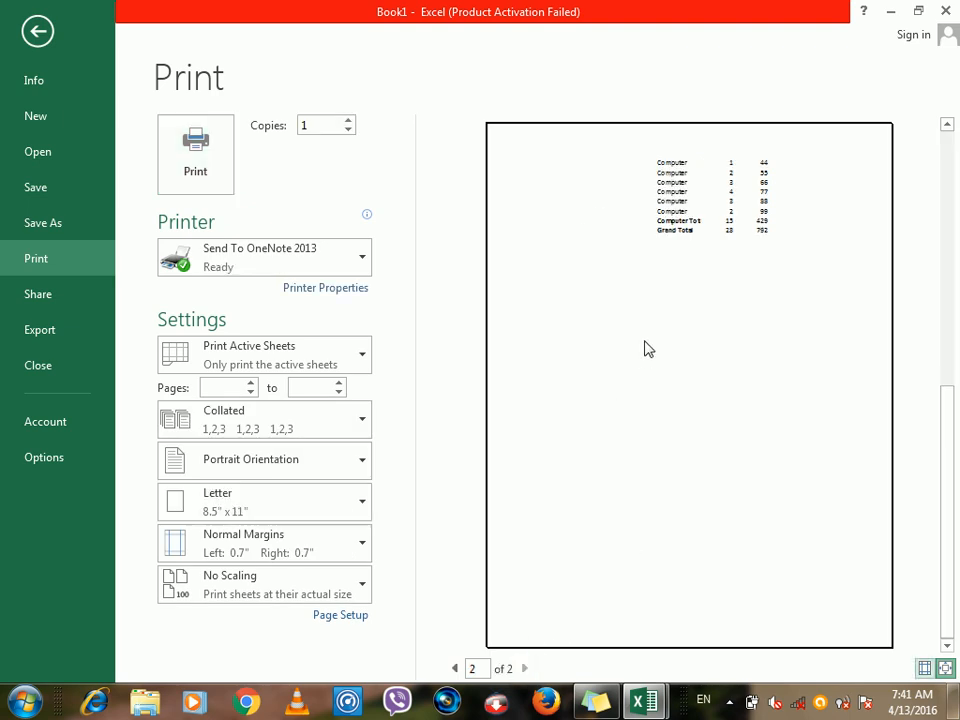
key("Escape")
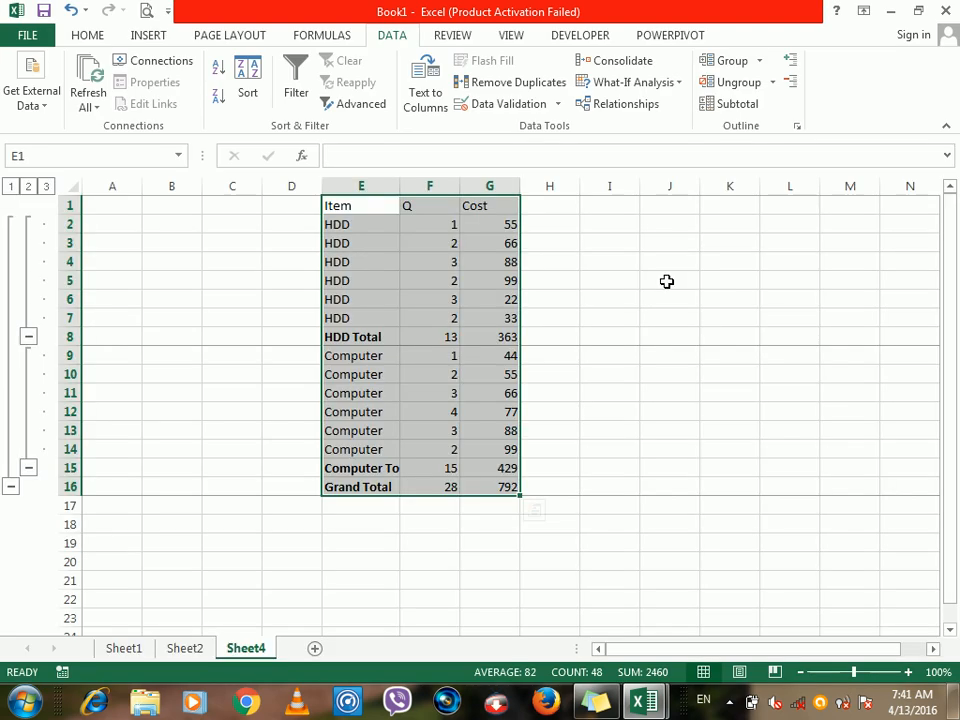
Reapply the subtotals without page breaks between groups and check the sheet in print preview.
left_click(717, 105)
left_click(502, 426)
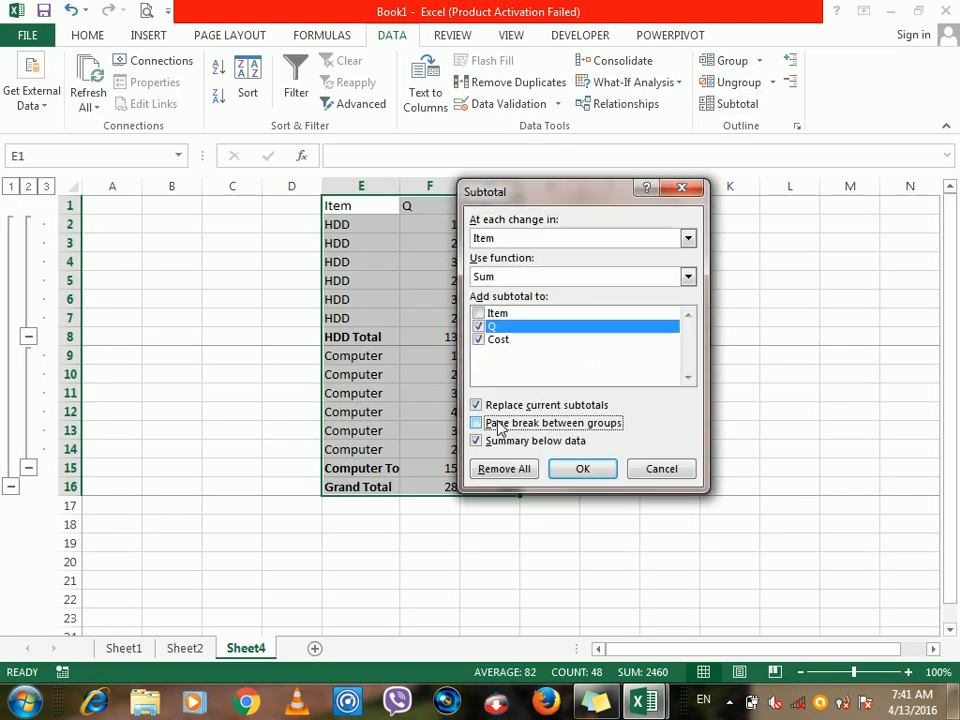
left_click(590, 471)
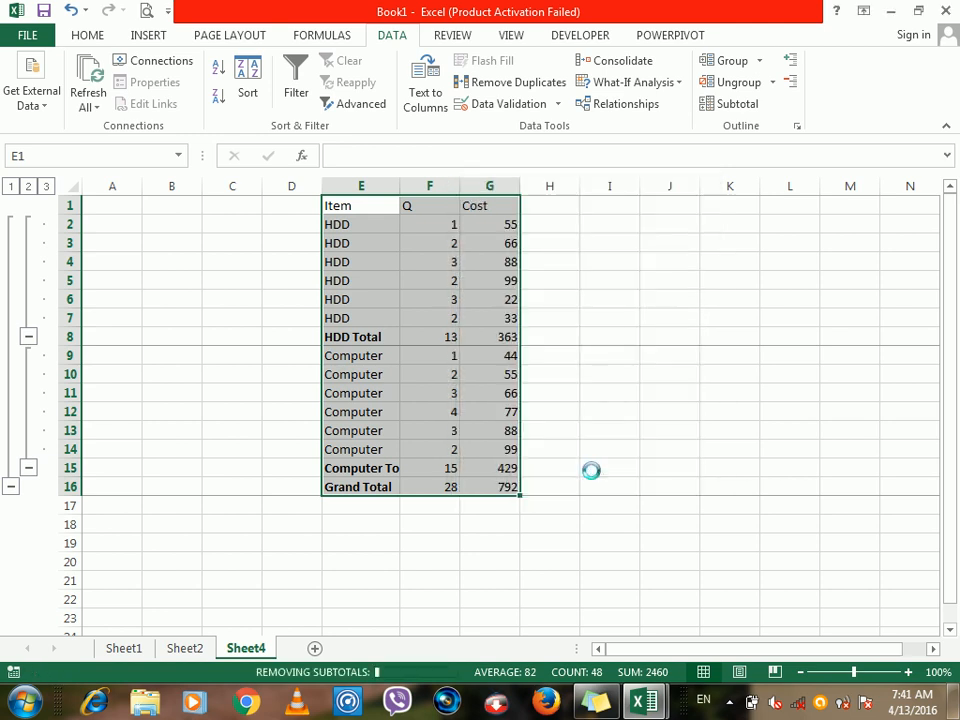
left_click(146, 11)
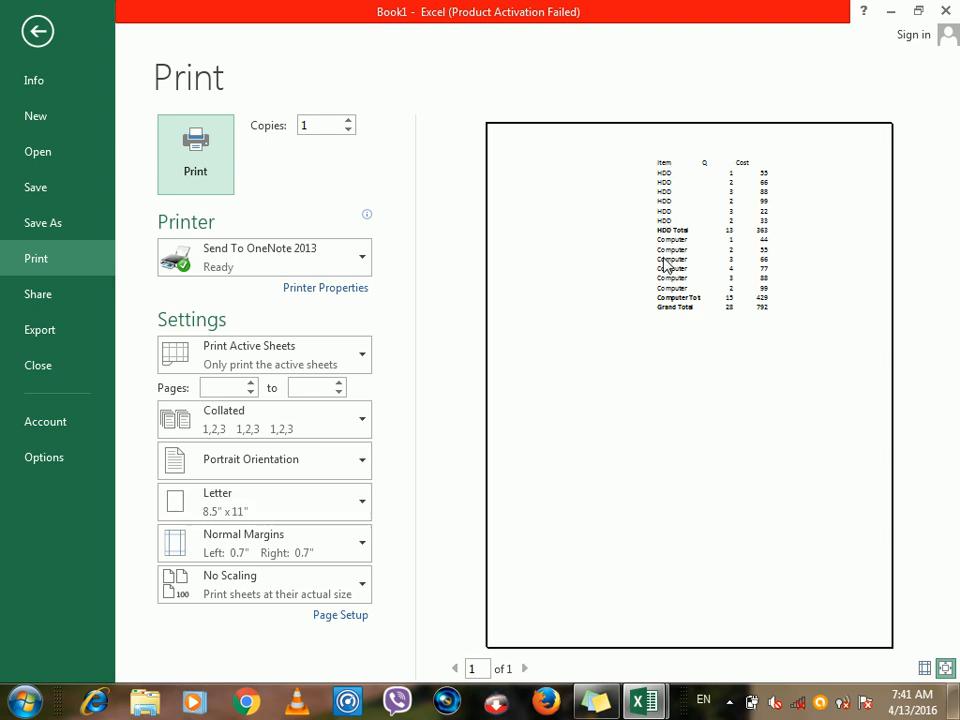
key("Escape")
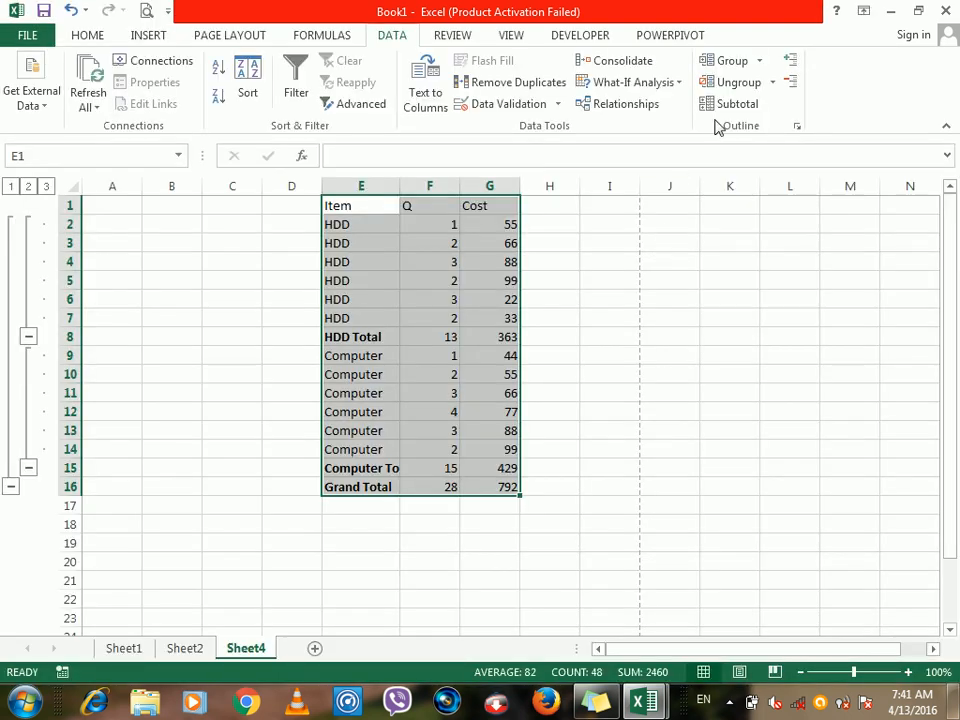
Reapply the subtotals with the Summary below data option turned off to place the totals above their groups.
left_click(722, 110)
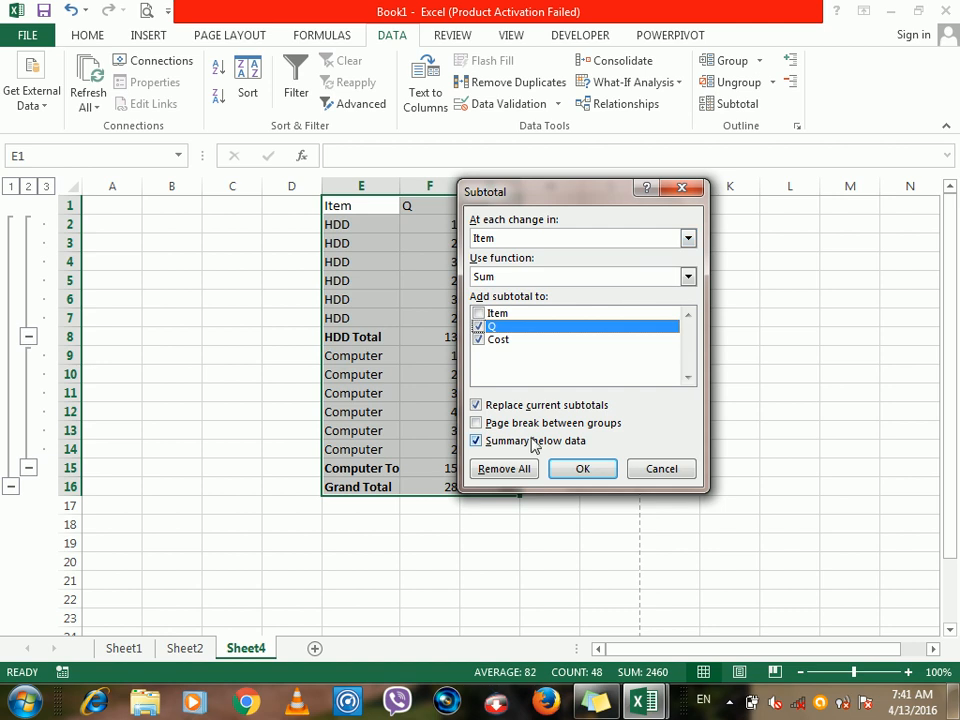
left_click_drag(508, 200, 658, 227)
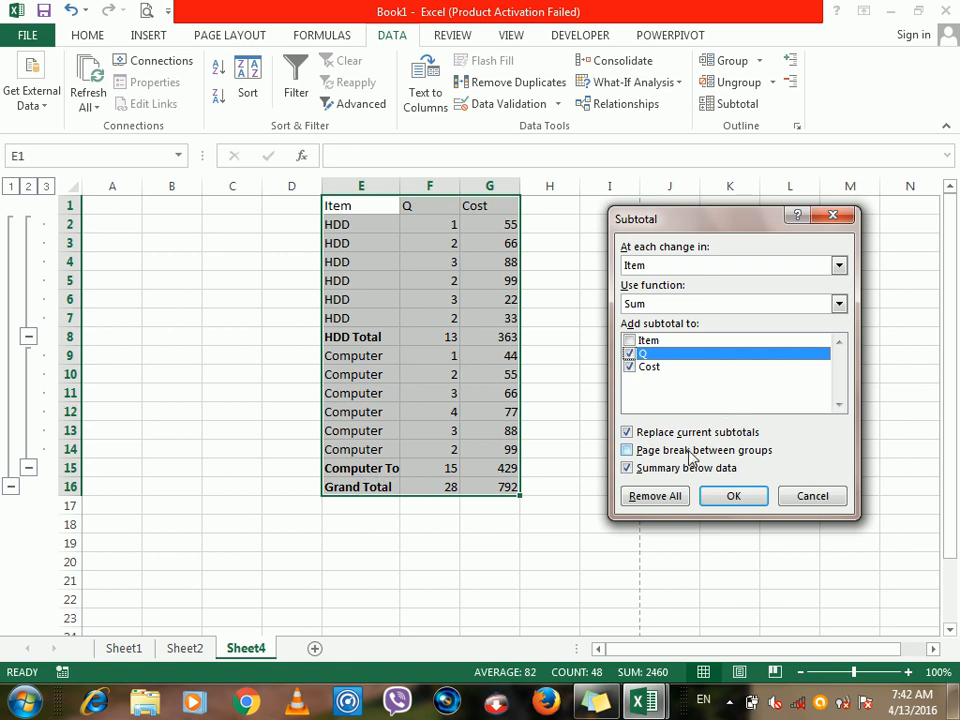
left_click(733, 496)
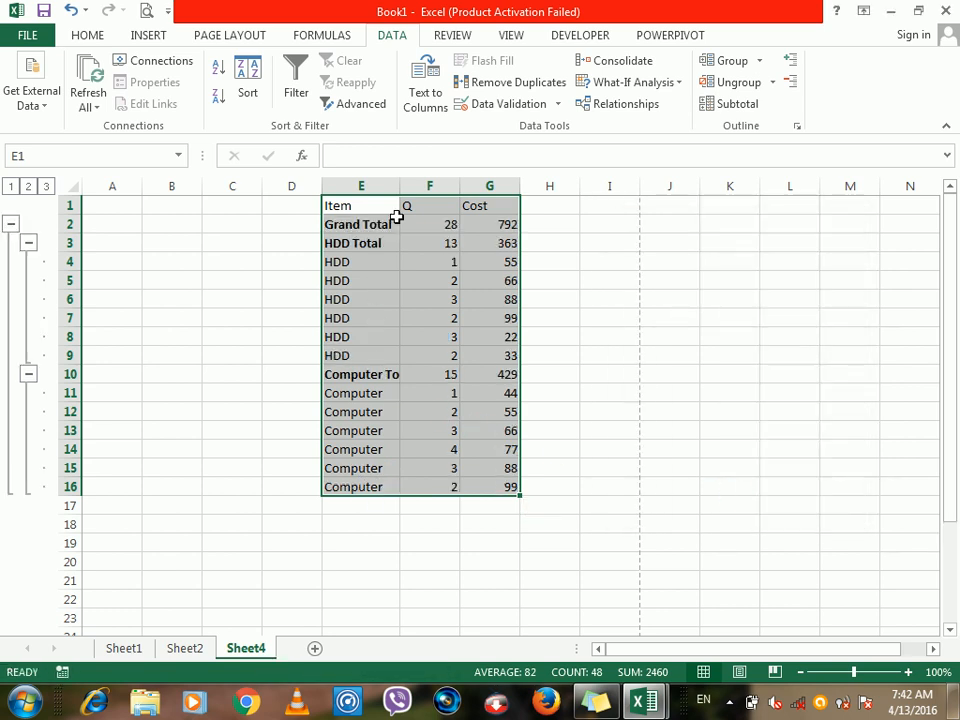
Reapply the subtotals with the Summary below data option turned on.
left_click(720, 104)
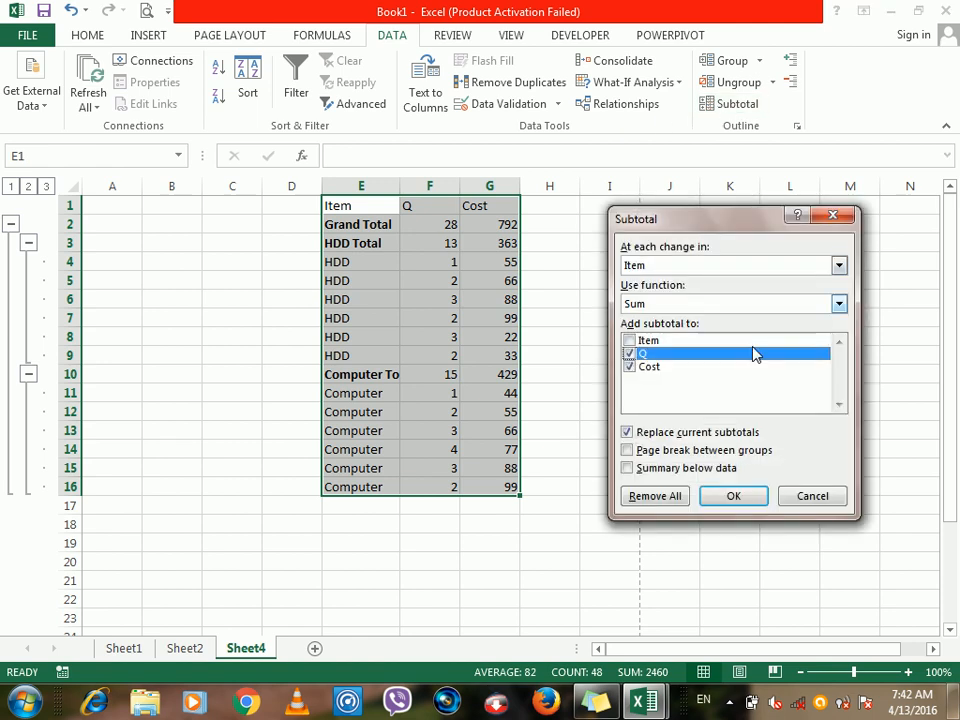
left_click(652, 469)
left_click(734, 496)
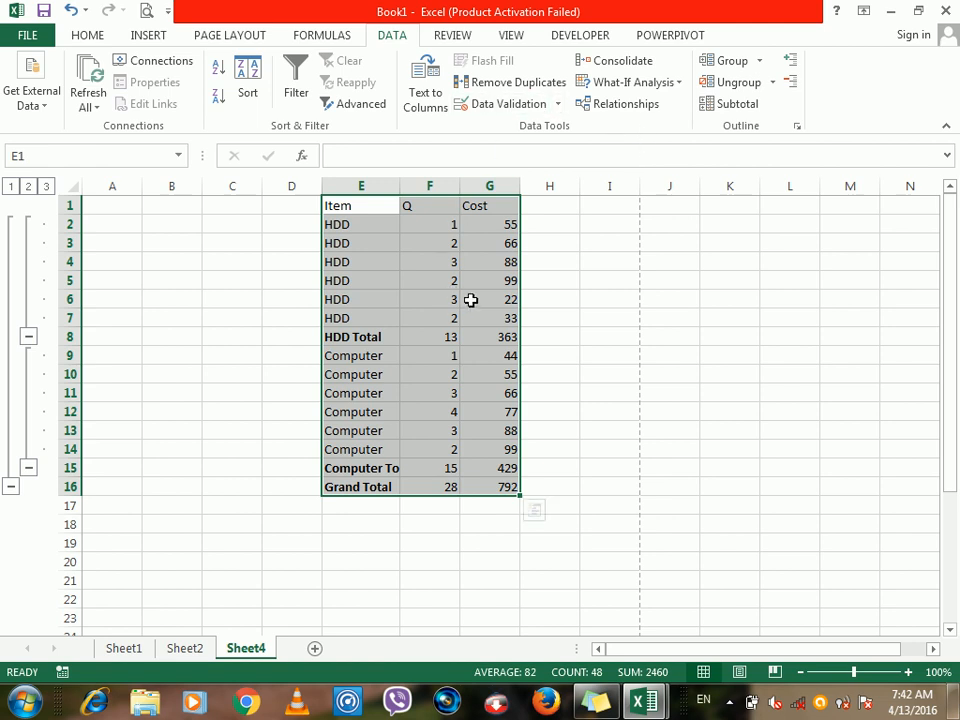
left_click(731, 104)
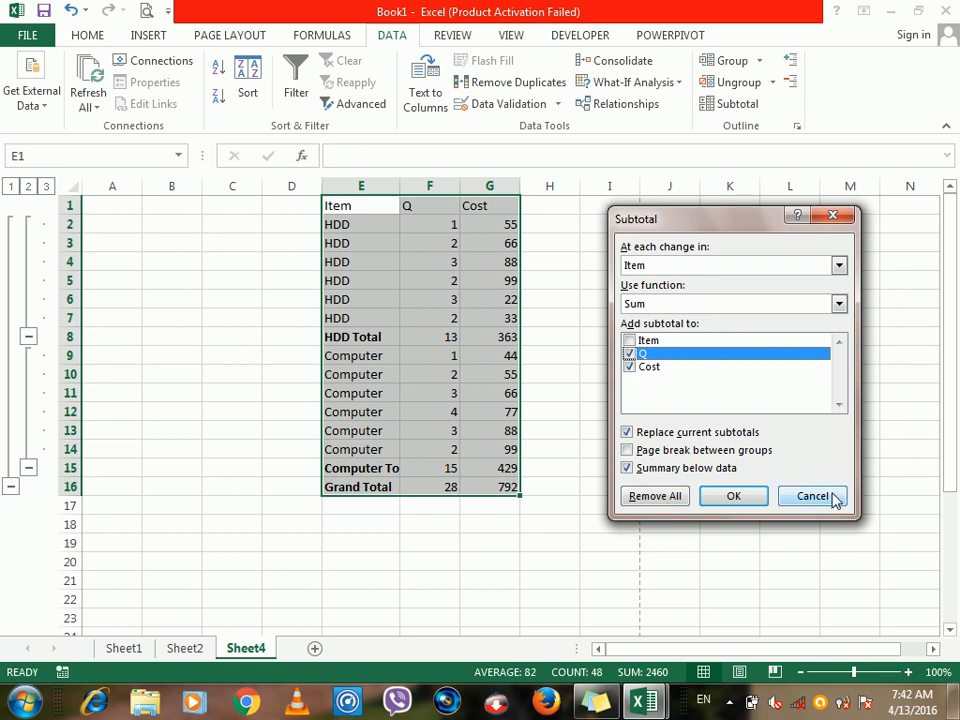
left_click(744, 307)
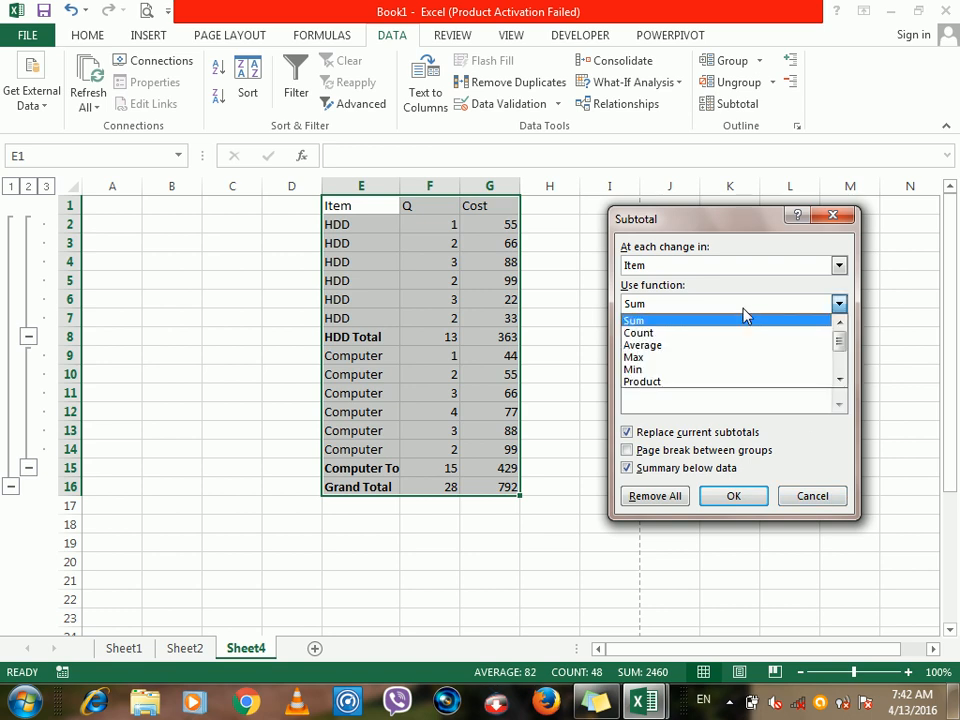
left_click(744, 319)
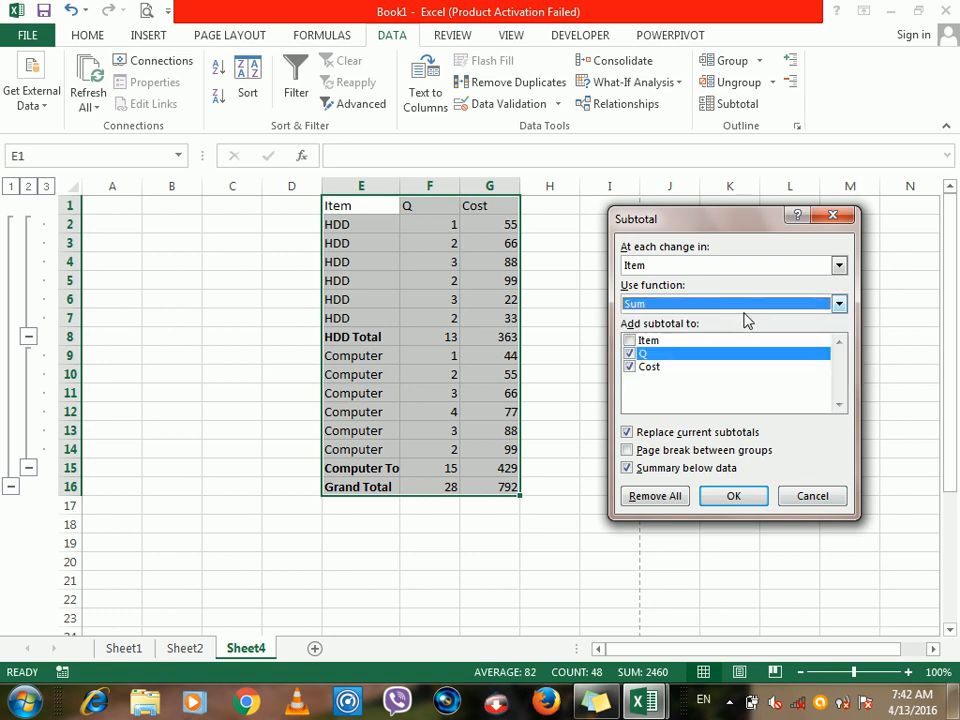
left_click(808, 497)
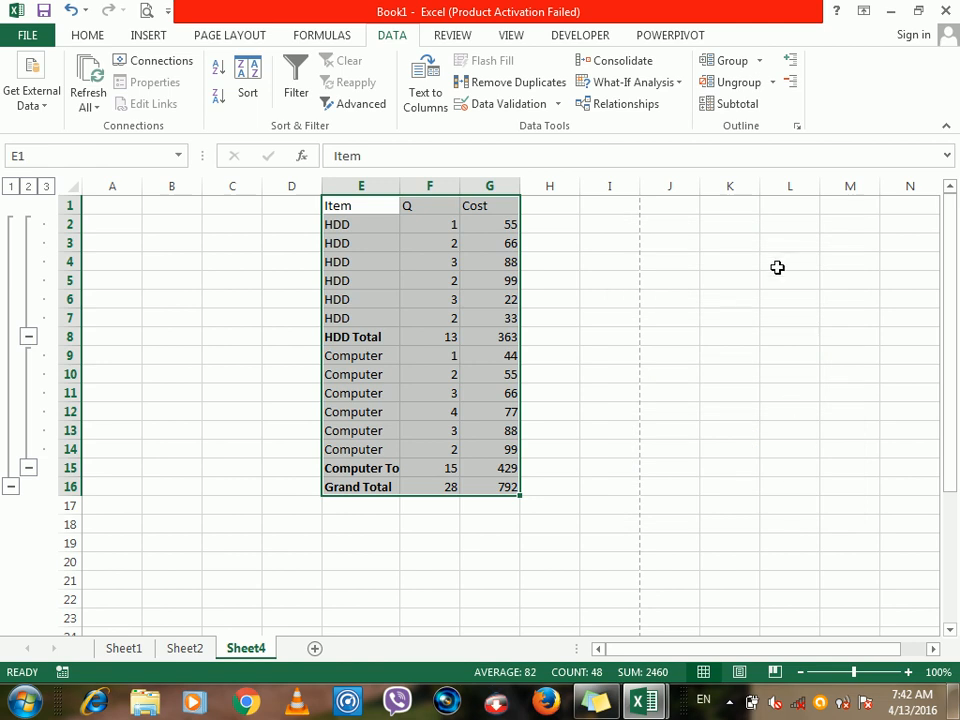
left_click(736, 88)
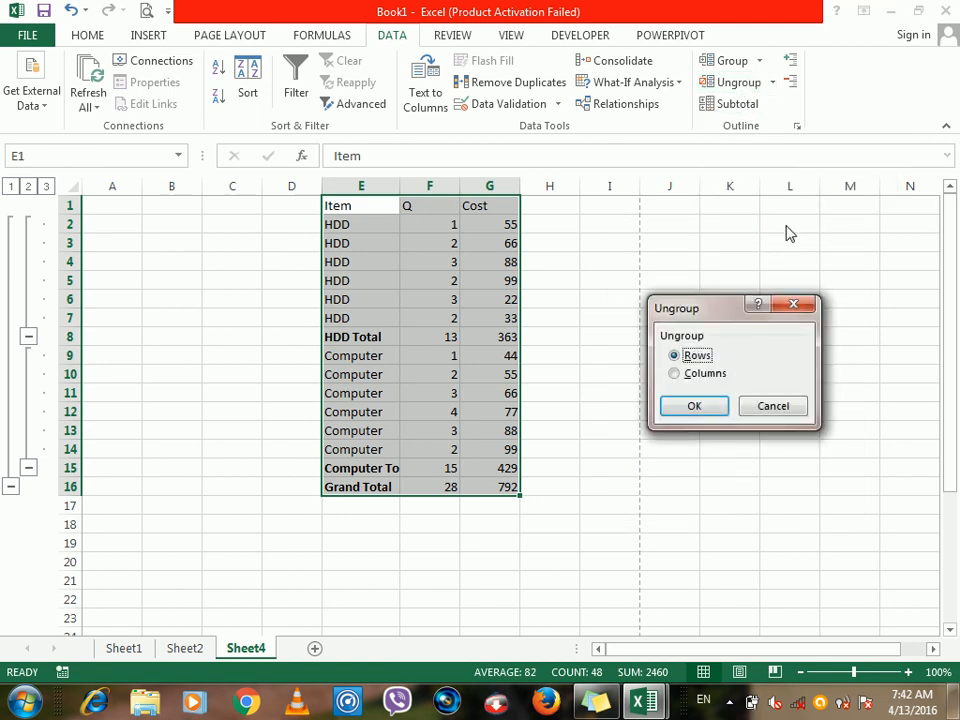
left_click(800, 302)
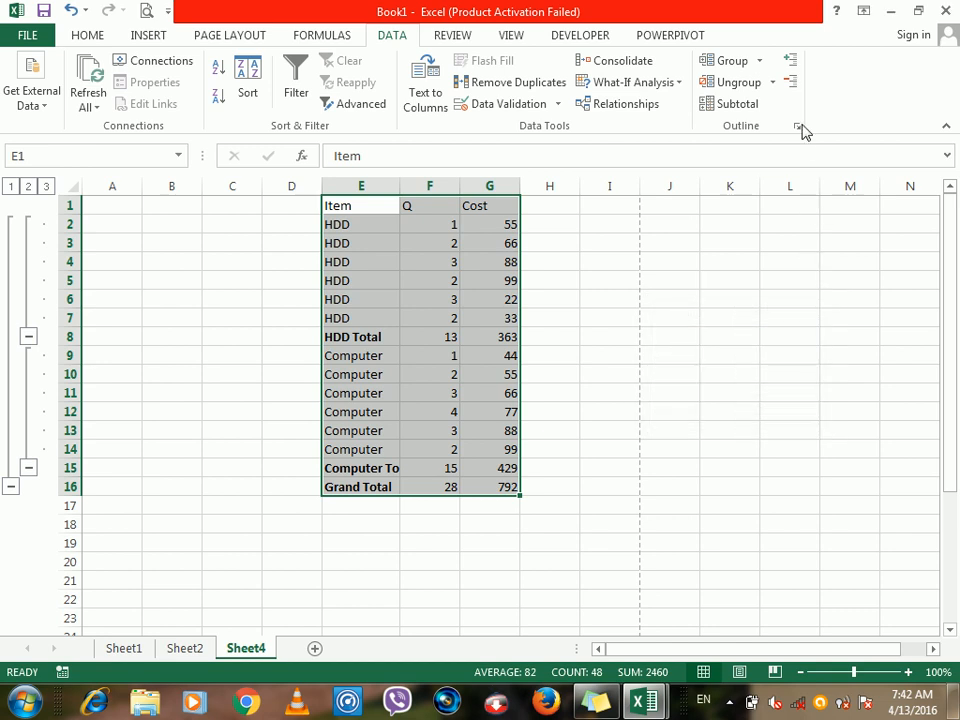
Hide the detail rows of the HDD and Computer groups, and expand both groups again.
left_click(790, 62)
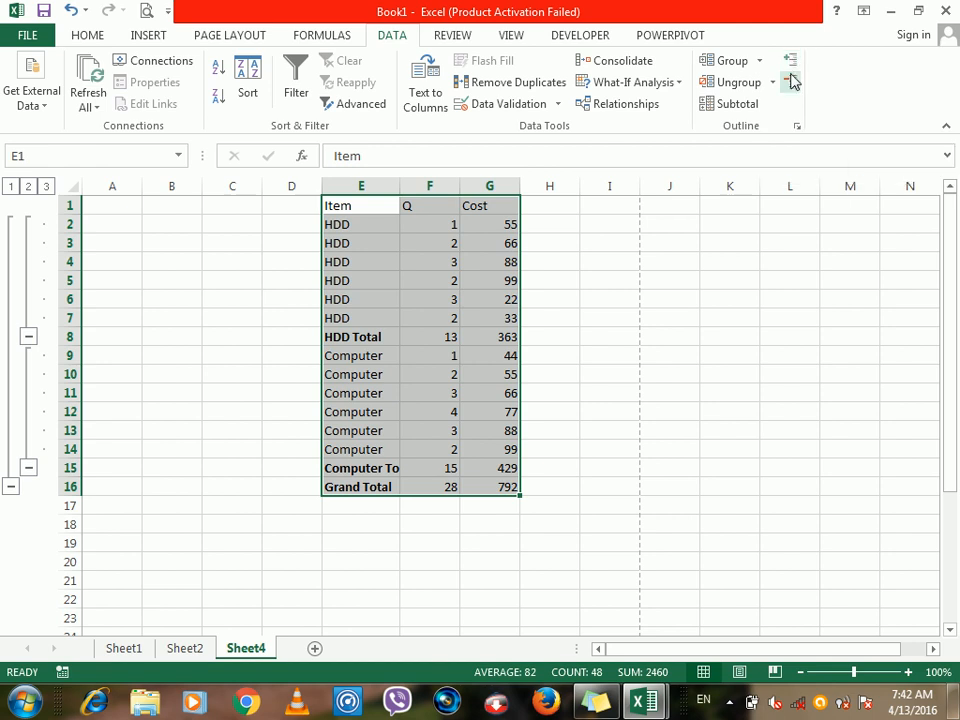
left_click(790, 82)
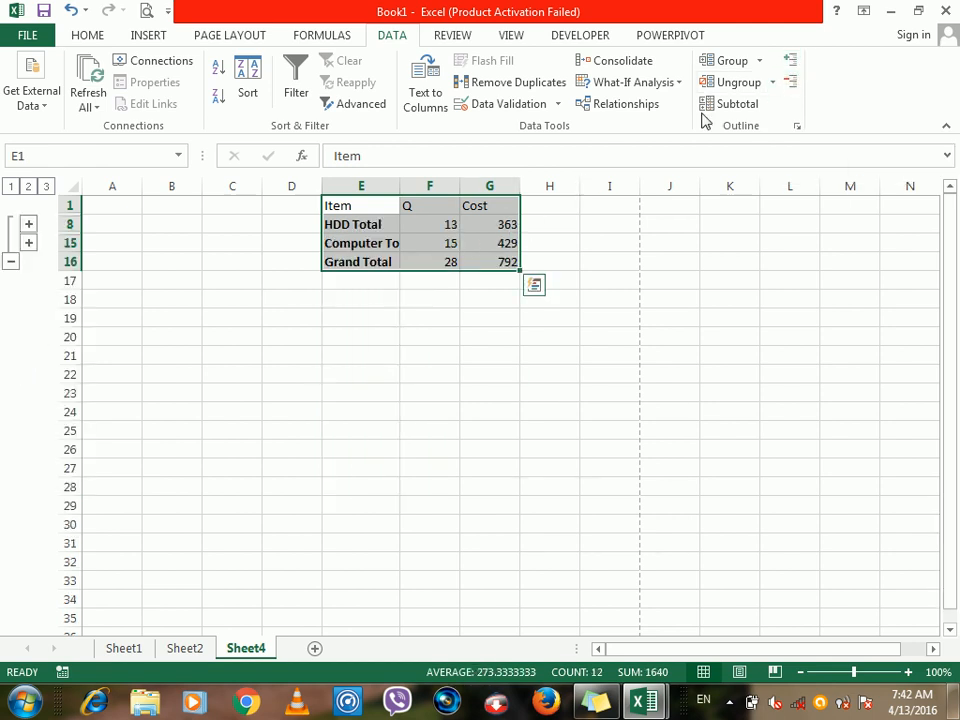
left_click(789, 64)
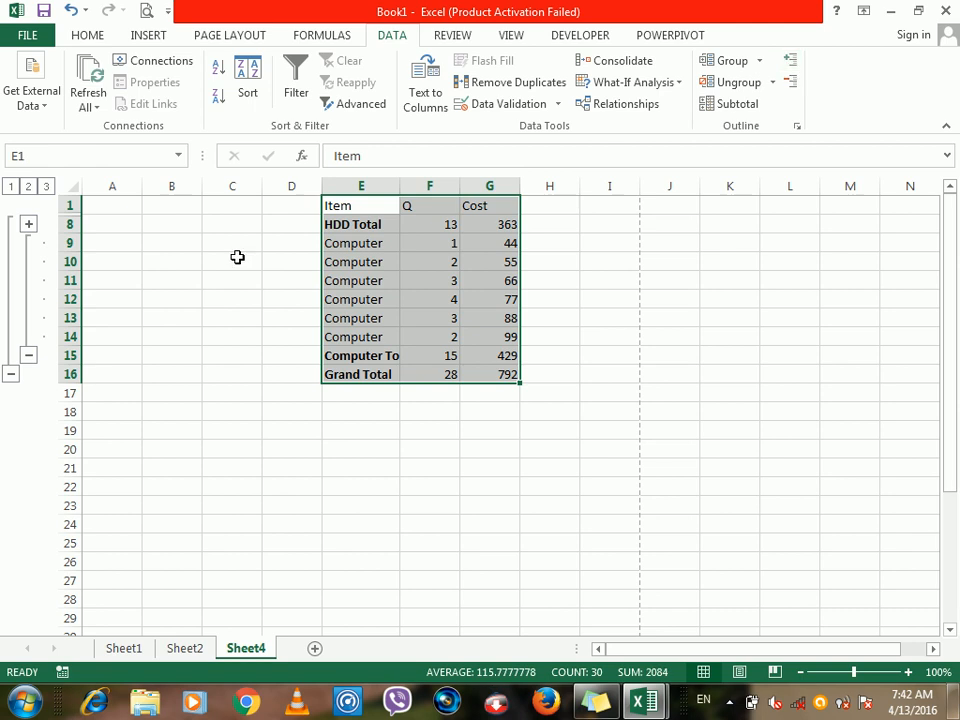
left_click(29, 225)
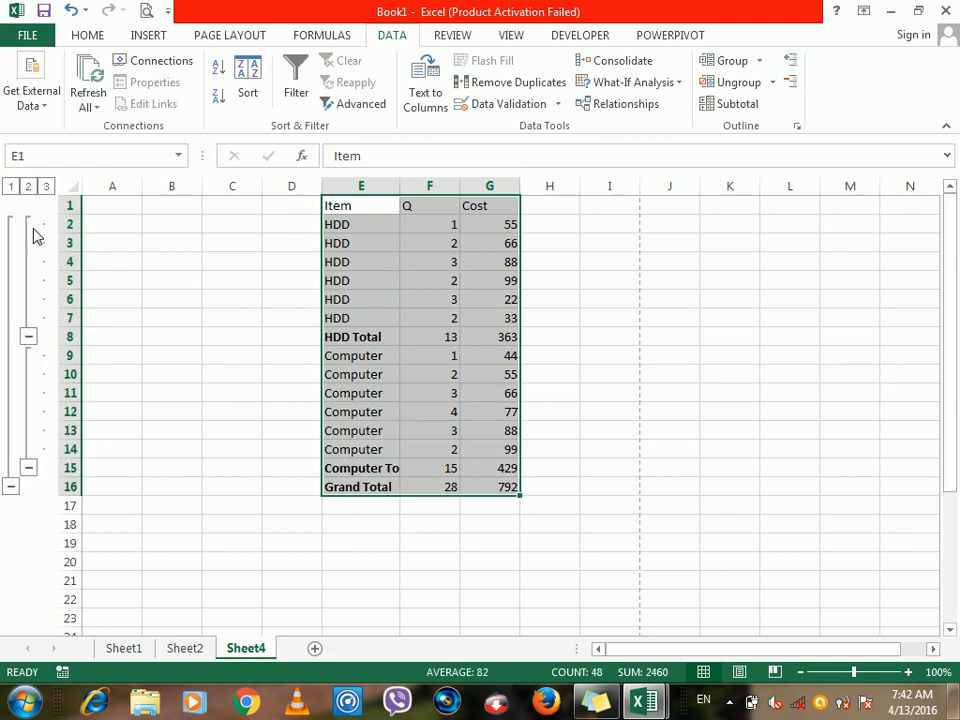
Clear the outline from the subtotaled table E1:G16 and rebuild it with Auto Outline.
left_click(763, 68)
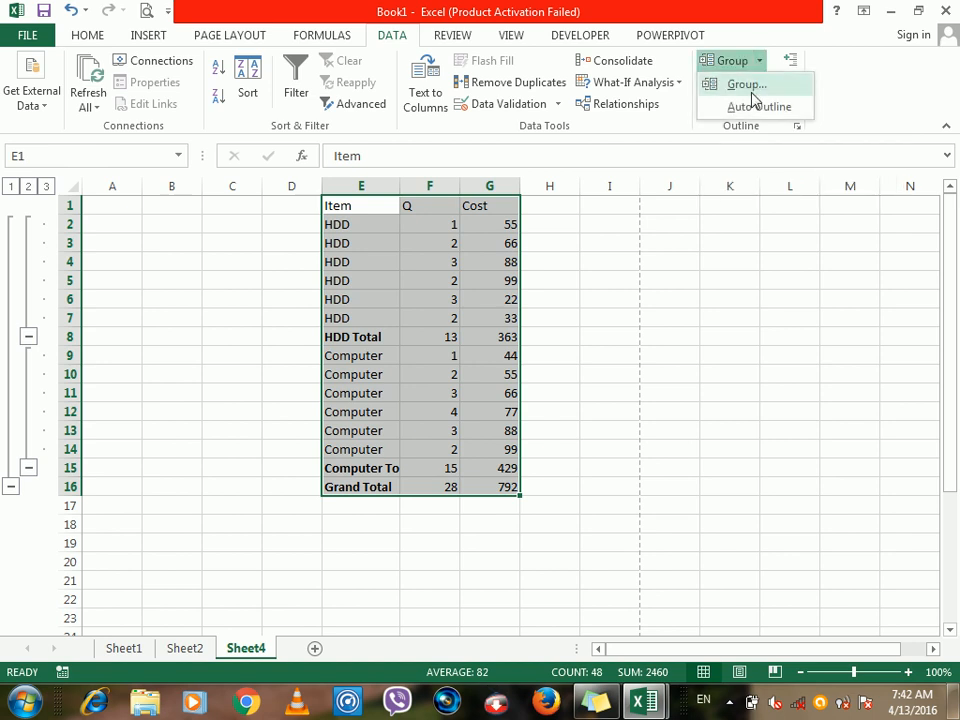
left_click(741, 19)
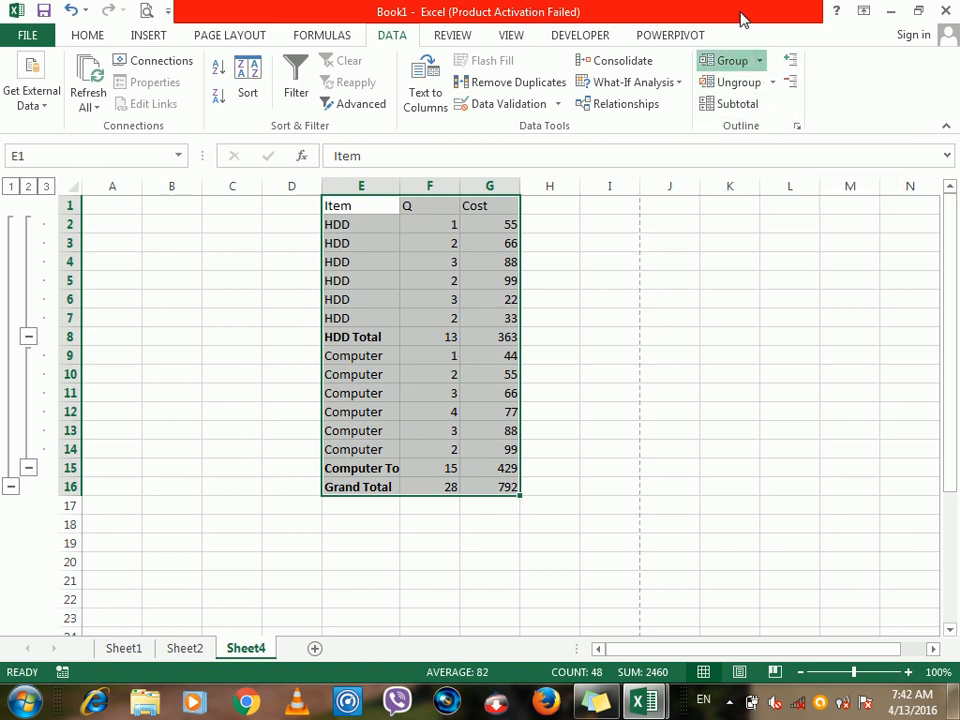
left_click(773, 84)
left_click(776, 129)
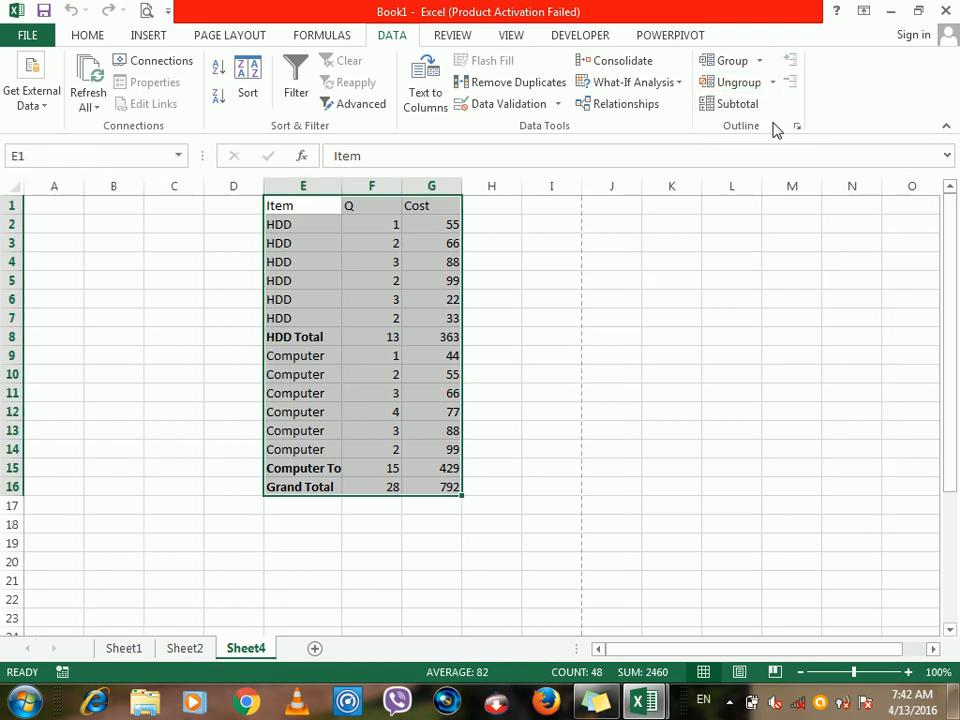
left_click(759, 63)
left_click(755, 114)
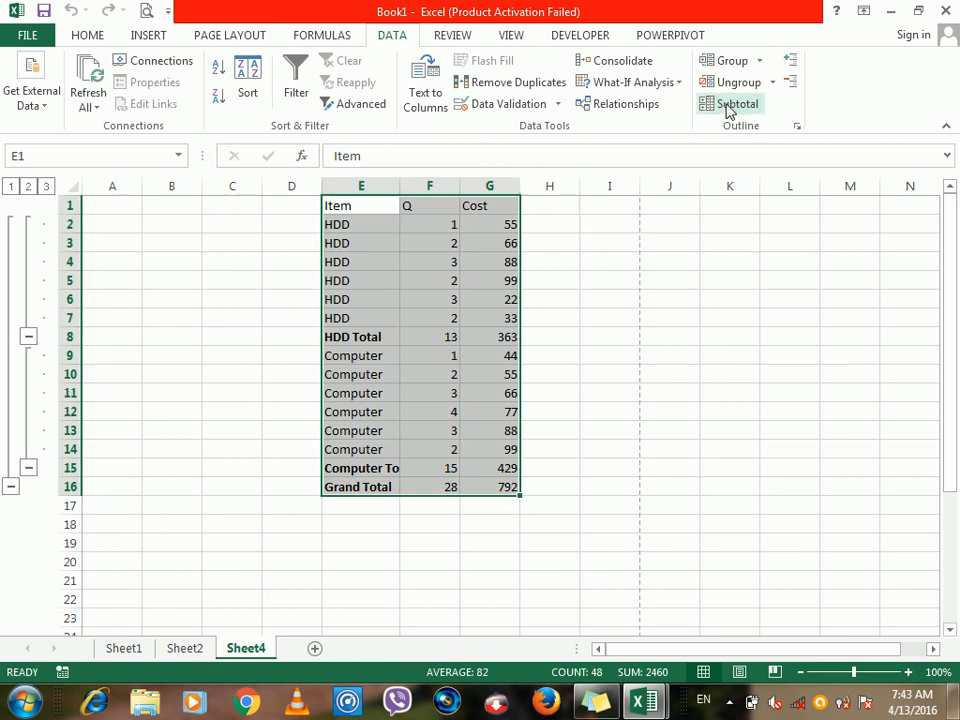
Group the rows of the subtotaled table E1:G16 one level further, and ungroup them again.
left_click(733, 62)
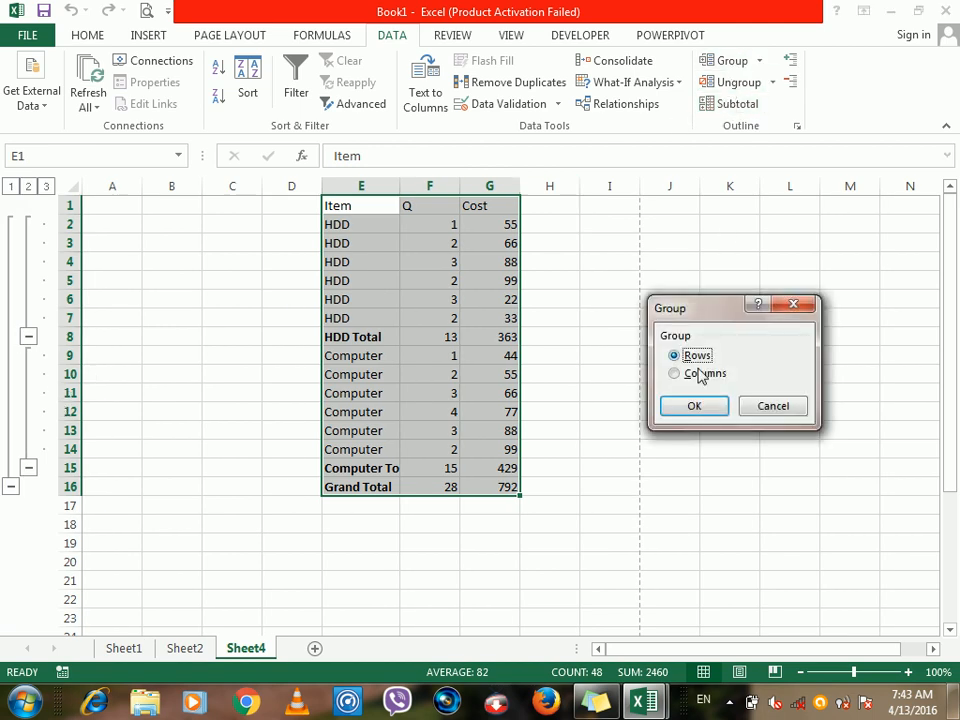
left_click(692, 405)
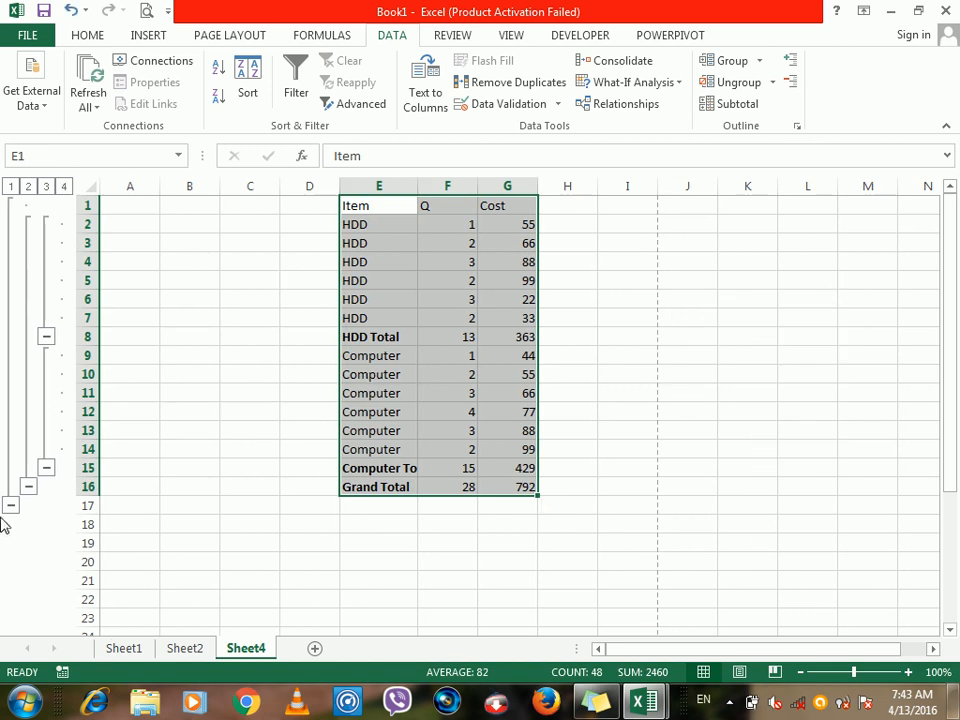
left_click(773, 84)
left_click(773, 107)
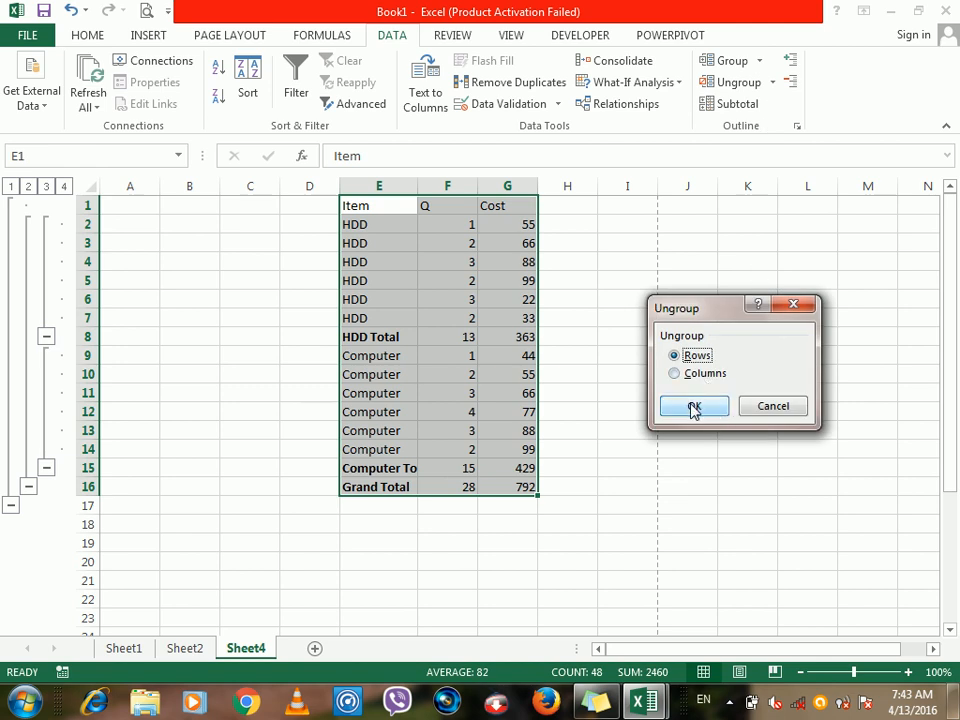
left_click(692, 405)
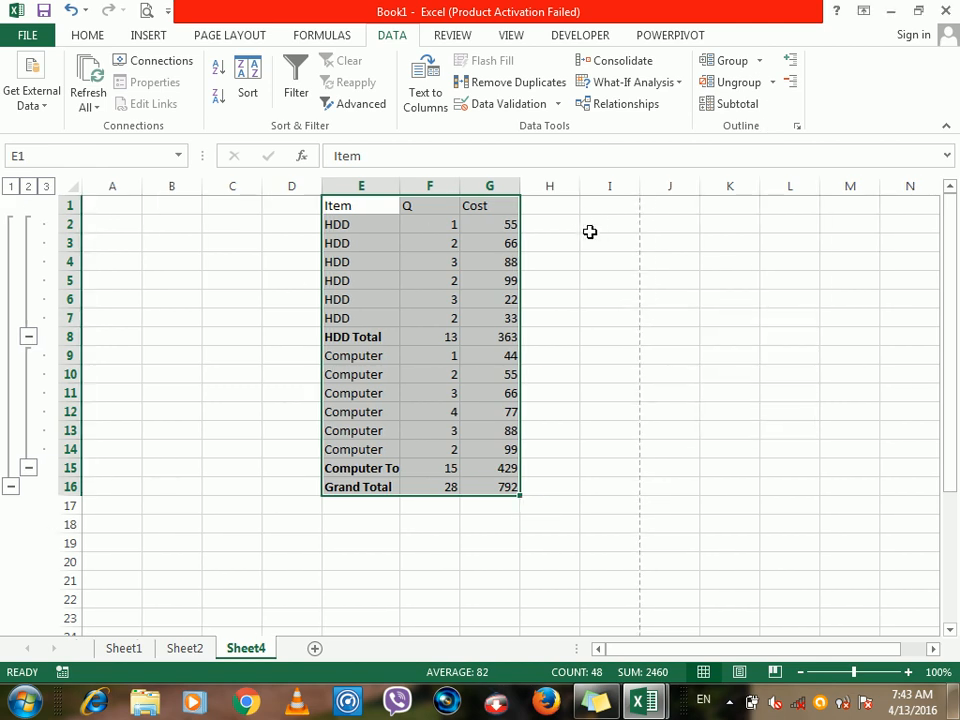
left_click(617, 111)
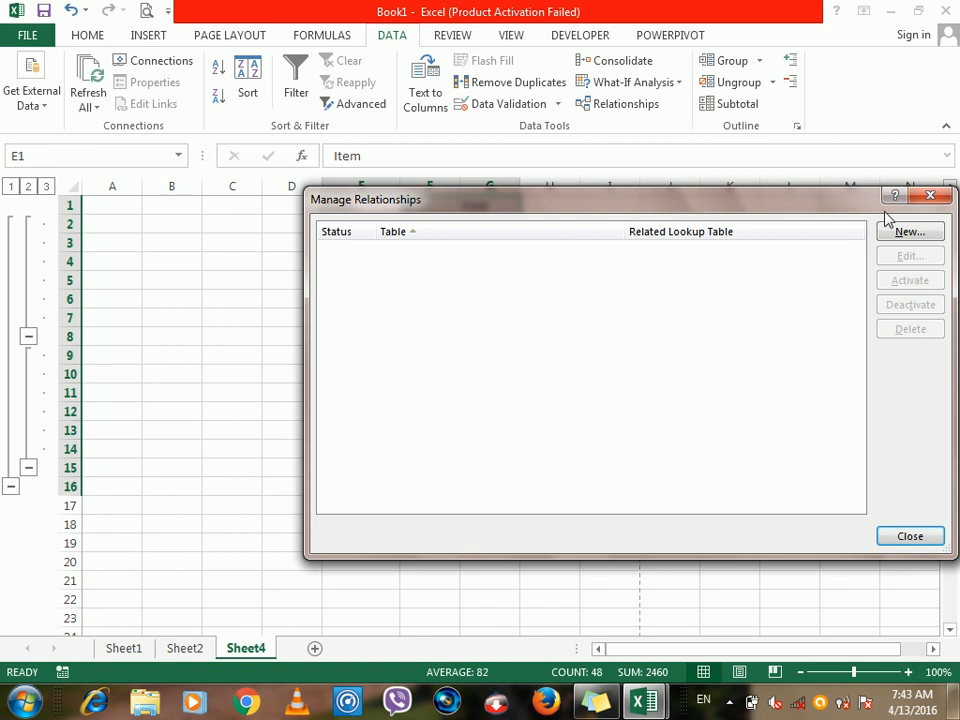
left_click(918, 233)
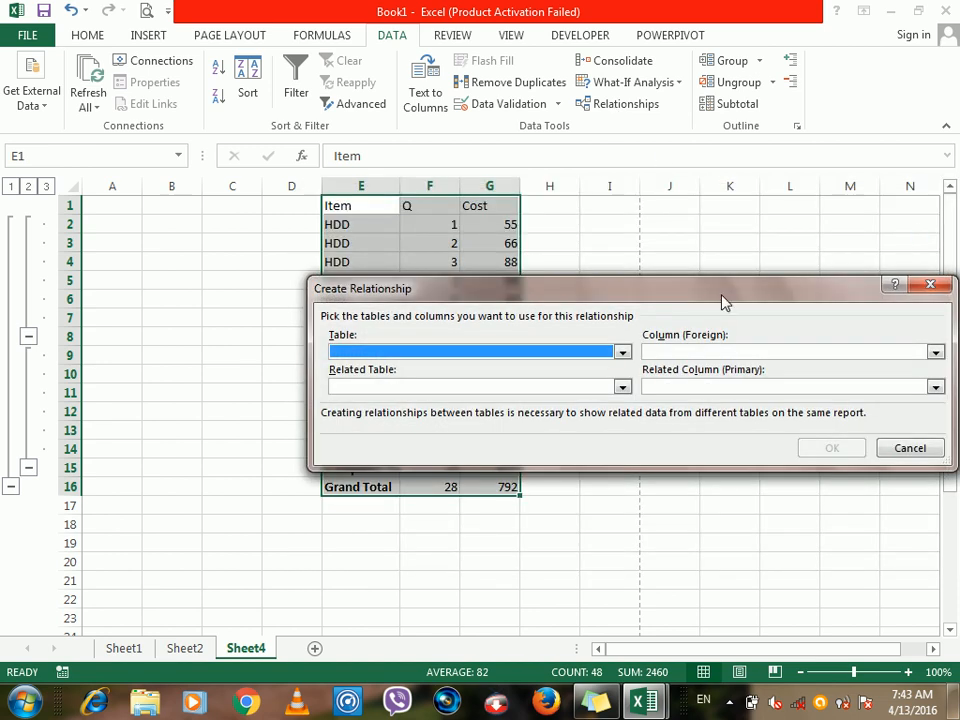
left_click(585, 351)
left_click(396, 369)
left_click(504, 390)
left_click(499, 390)
left_click(497, 389)
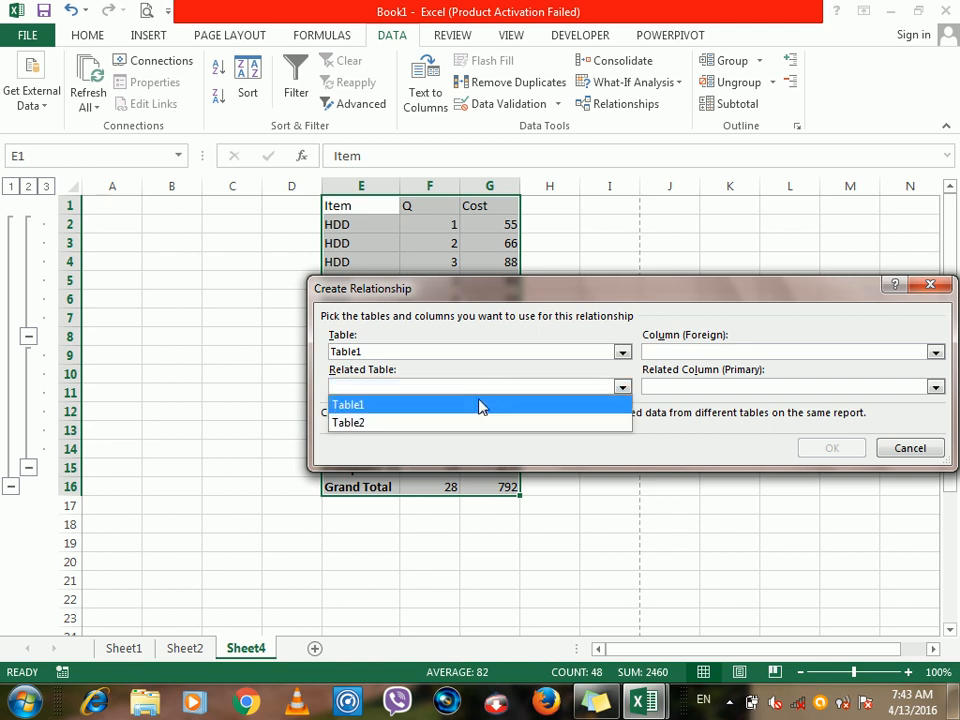
left_click(461, 421)
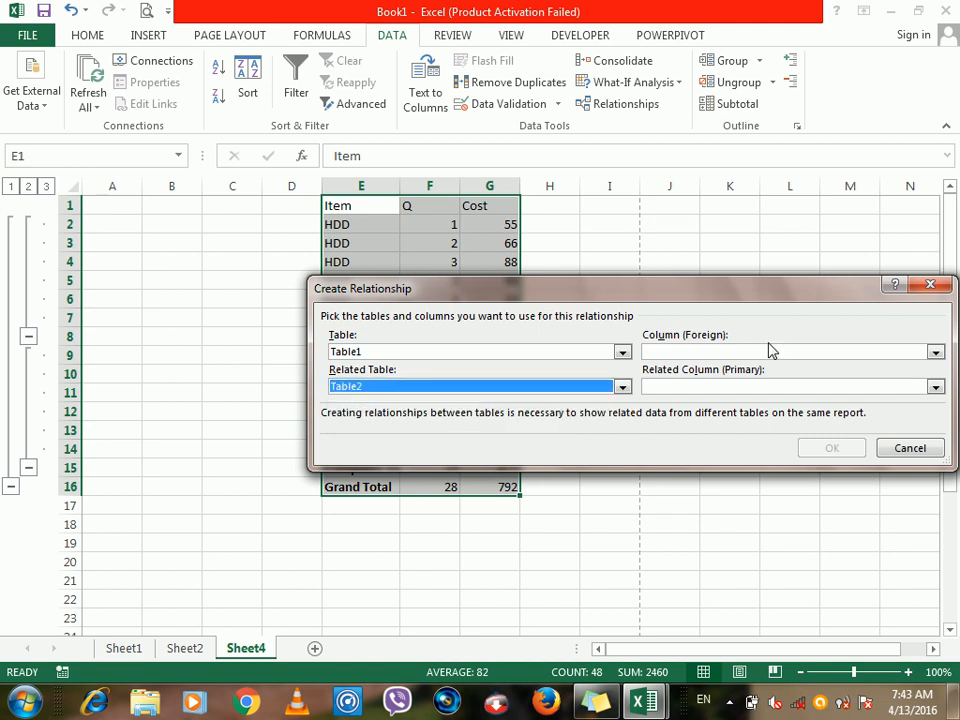
left_click(770, 350)
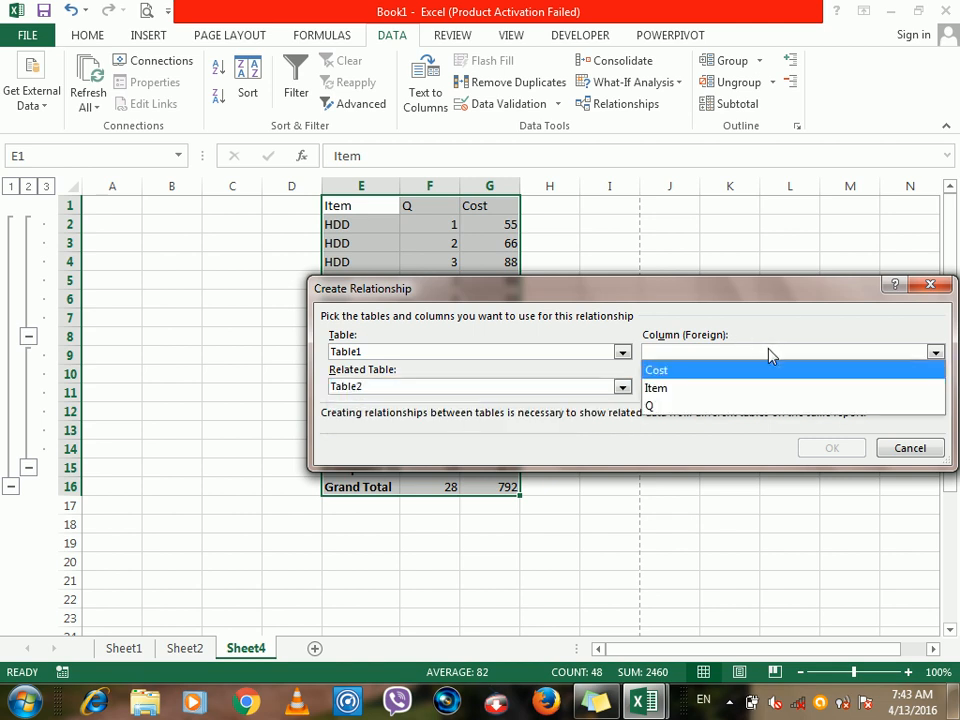
left_click(718, 372)
left_click(733, 389)
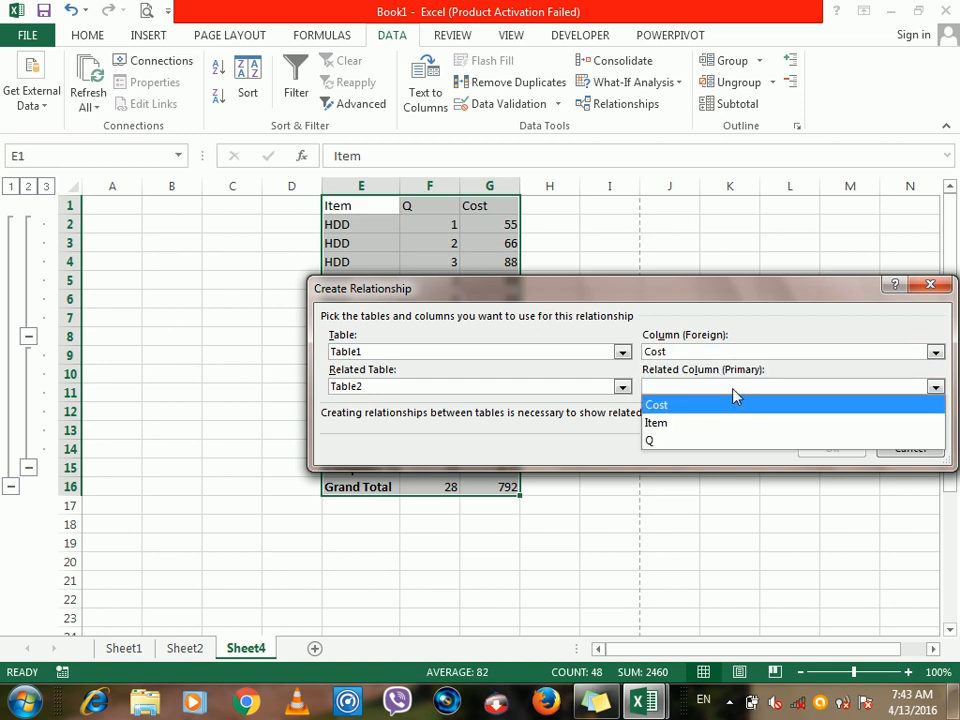
left_click(739, 309)
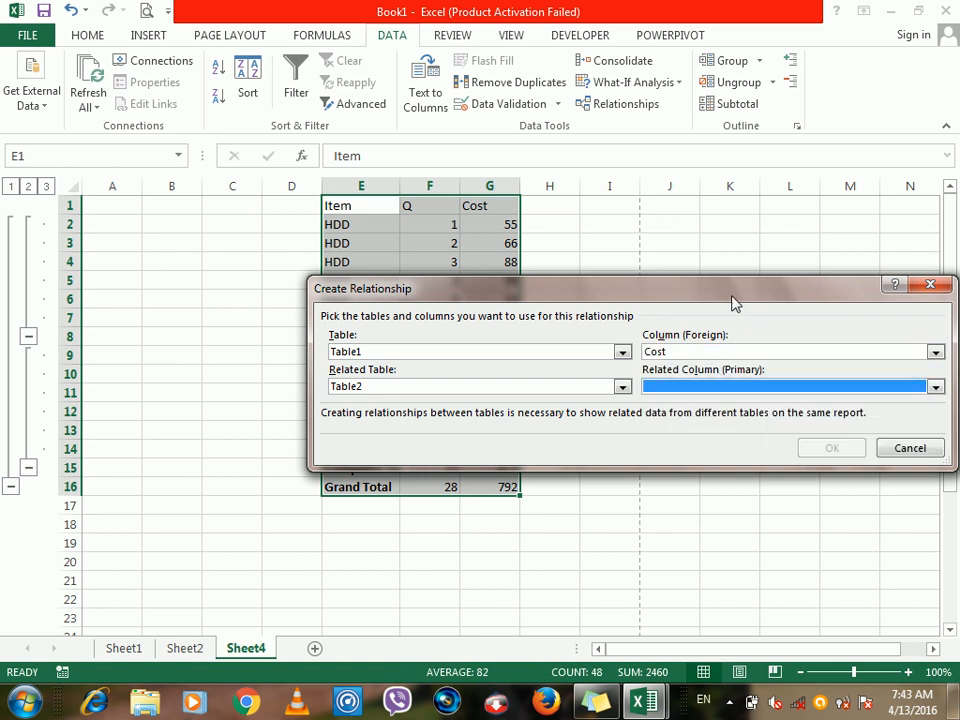
left_click_drag(733, 302, 497, 148)
left_click(674, 295)
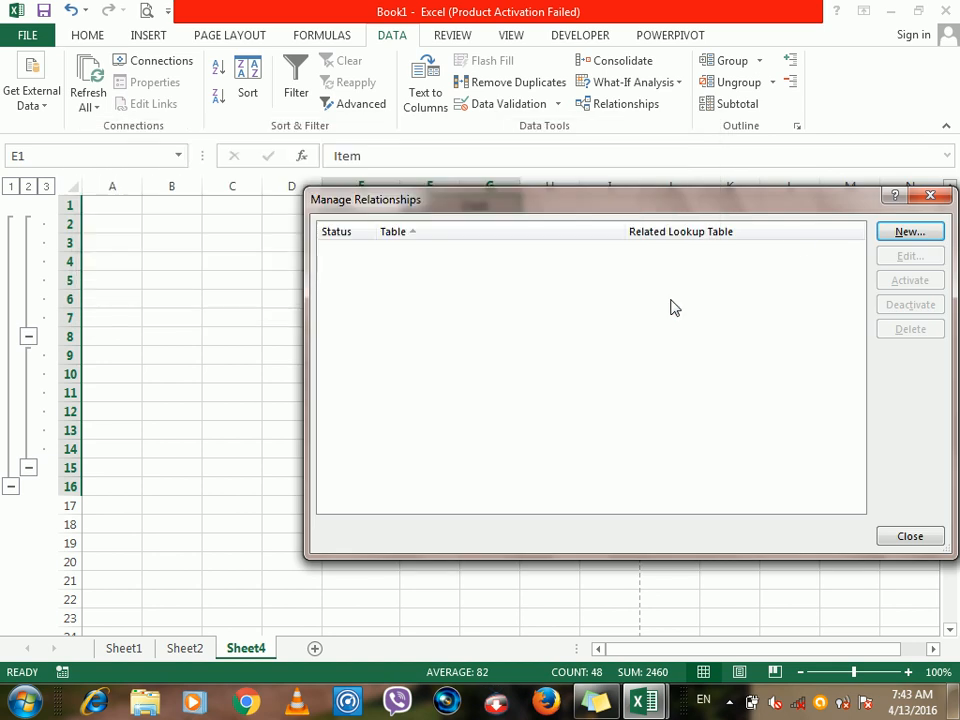
left_click(928, 197)
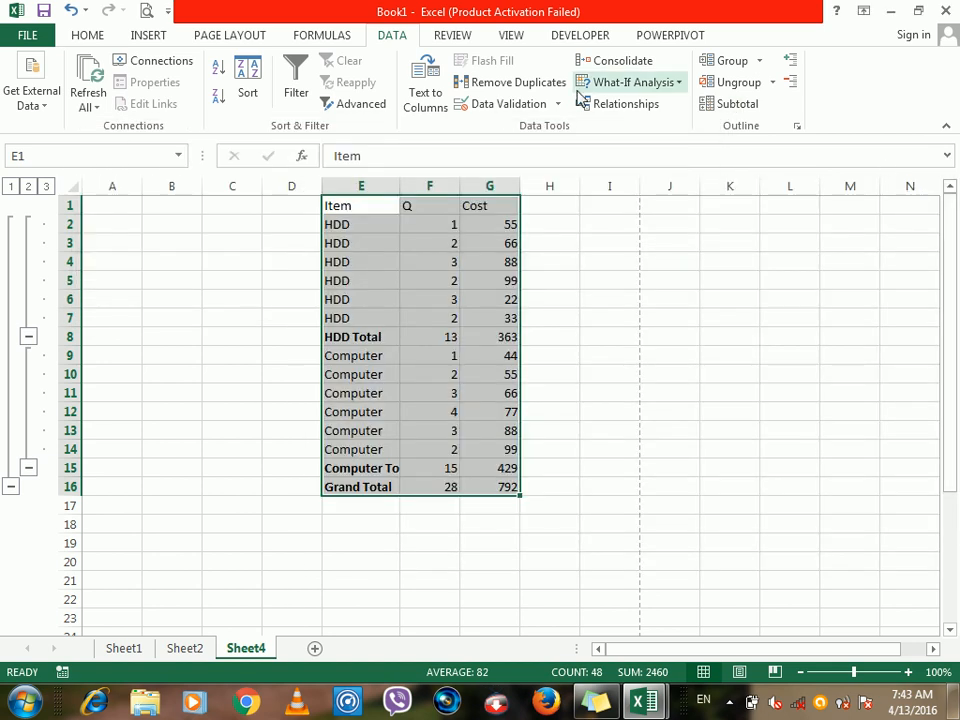
Enable automatic styles in the outline settings and apply the outline styles to the subtotaled table E1:G16.
left_click(797, 126)
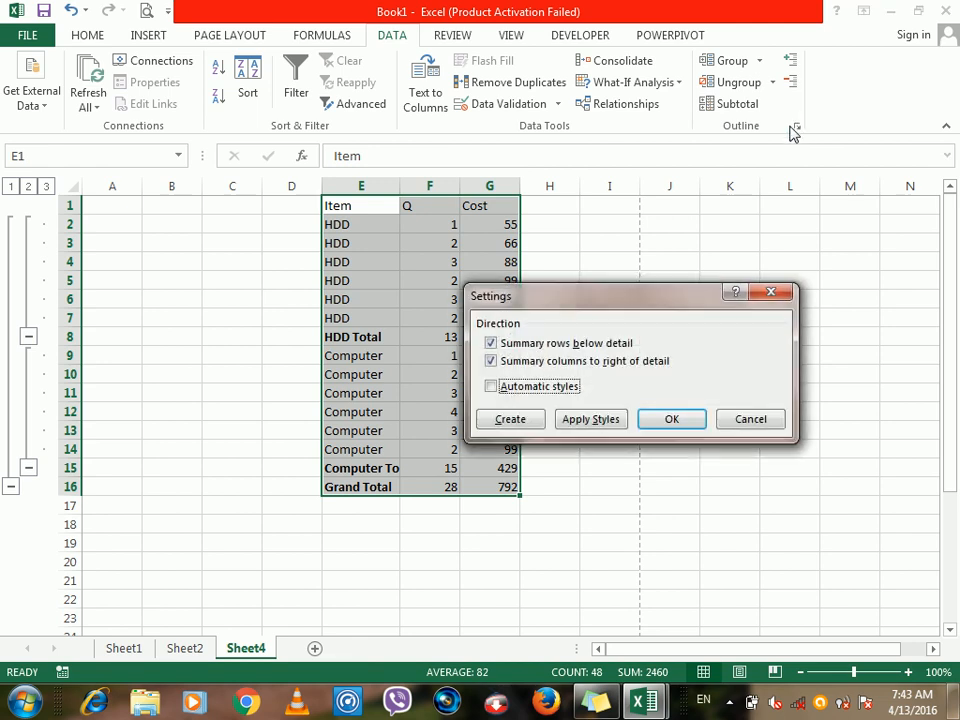
left_click(550, 344)
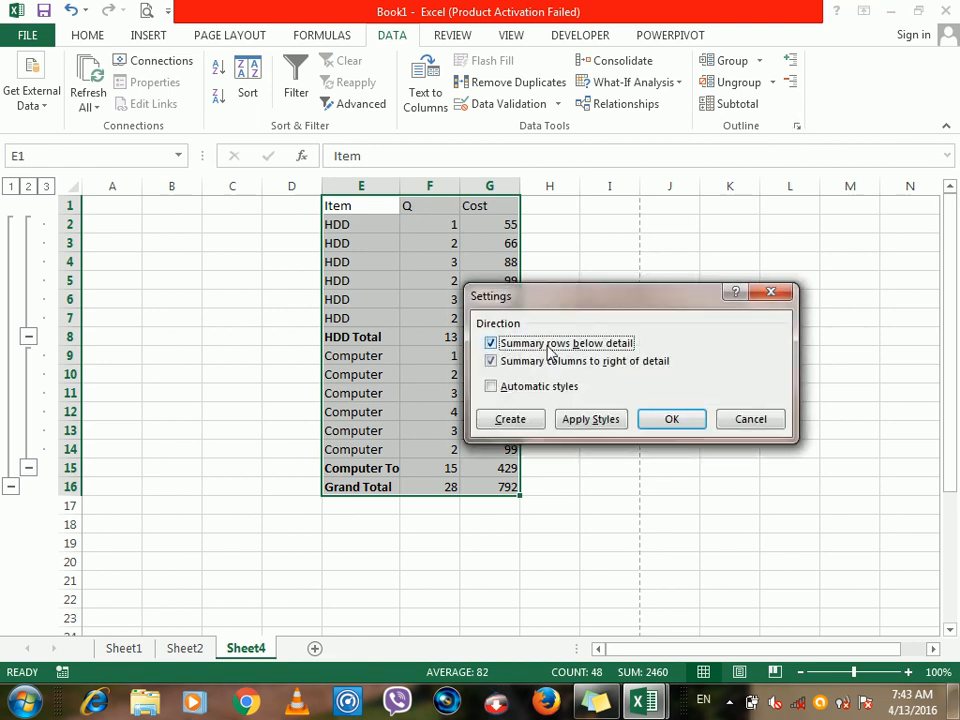
left_click(548, 352)
left_click(545, 369)
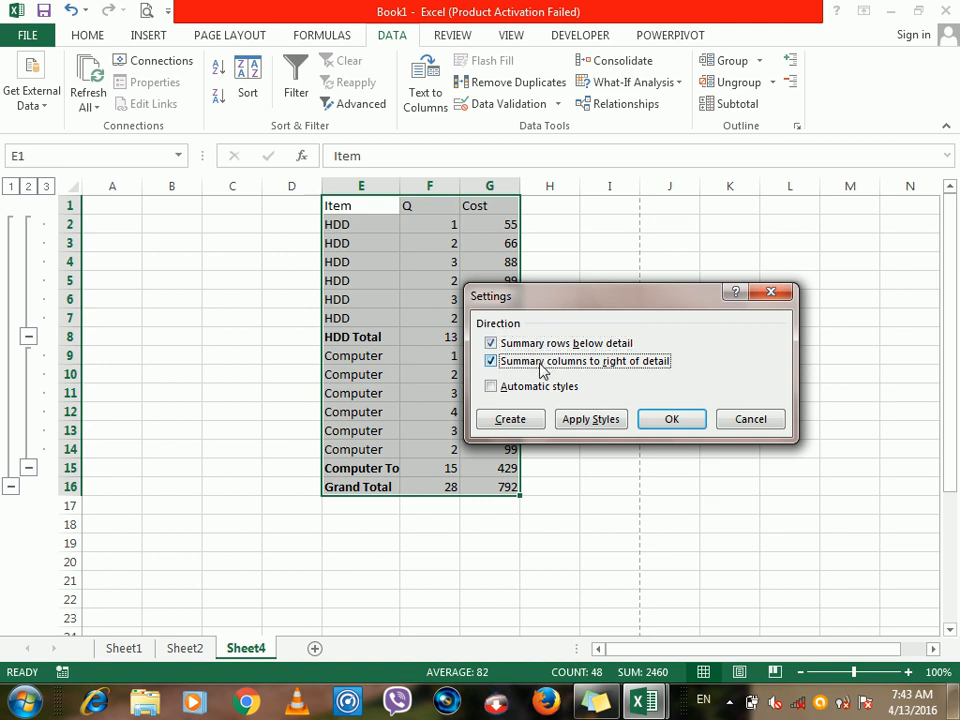
left_click(495, 387)
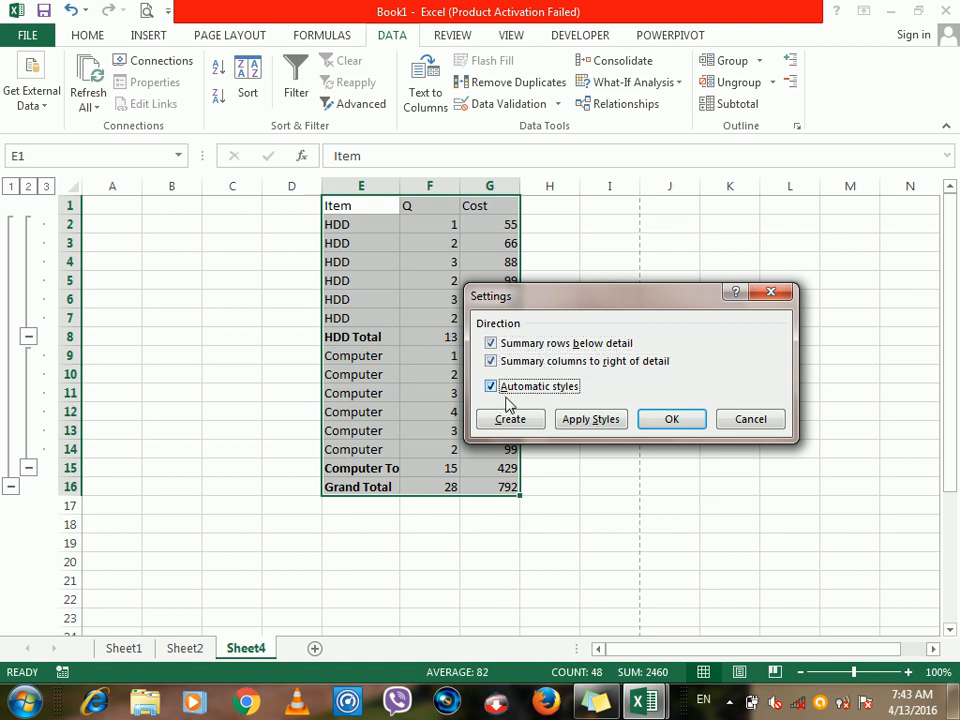
left_click(590, 419)
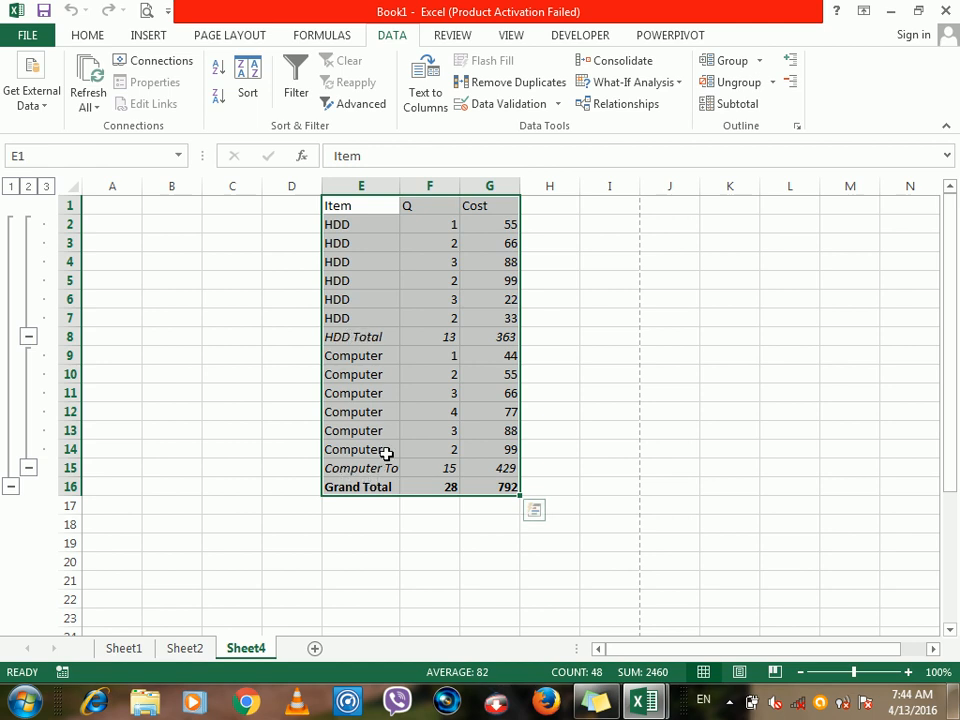
Create the outline of table E1:G16 again from the outline settings, modifying the existing outline.
left_click(797, 127)
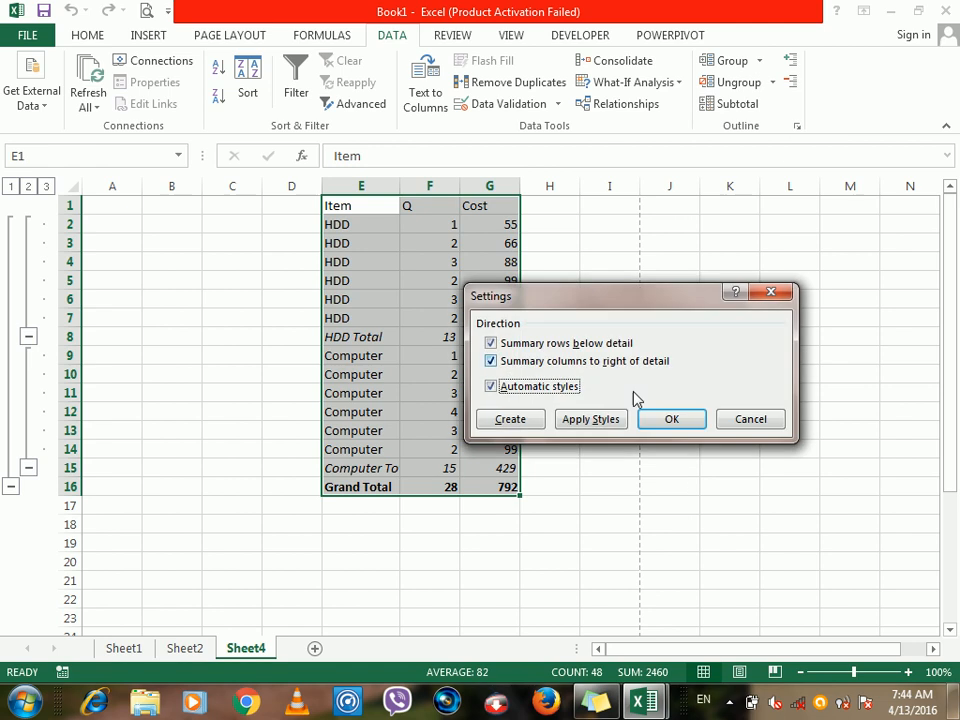
left_click(525, 420)
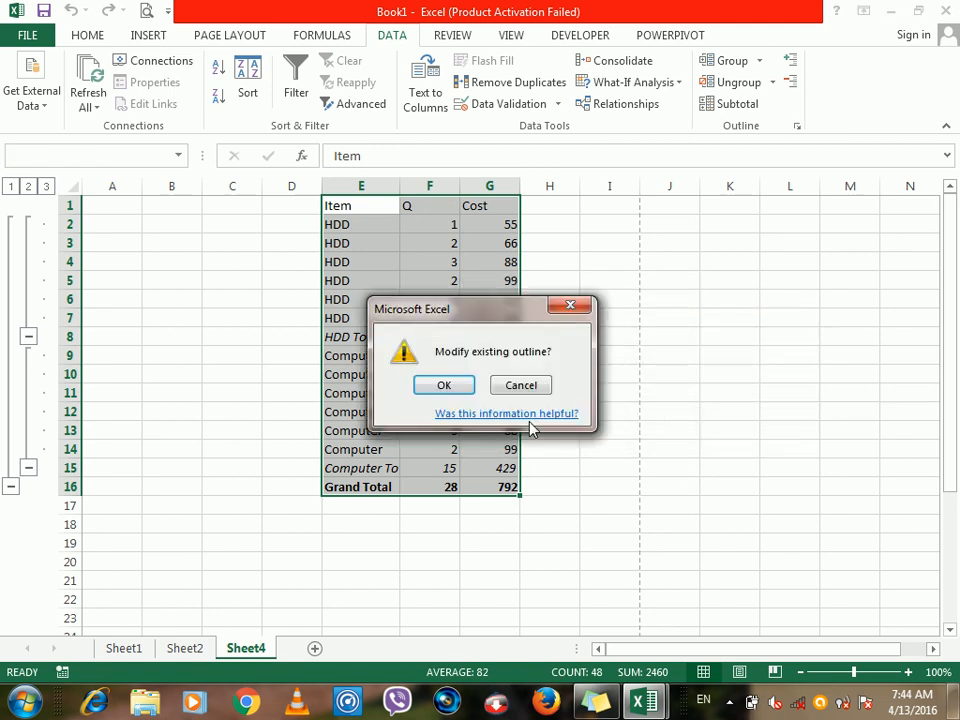
left_click(454, 388)
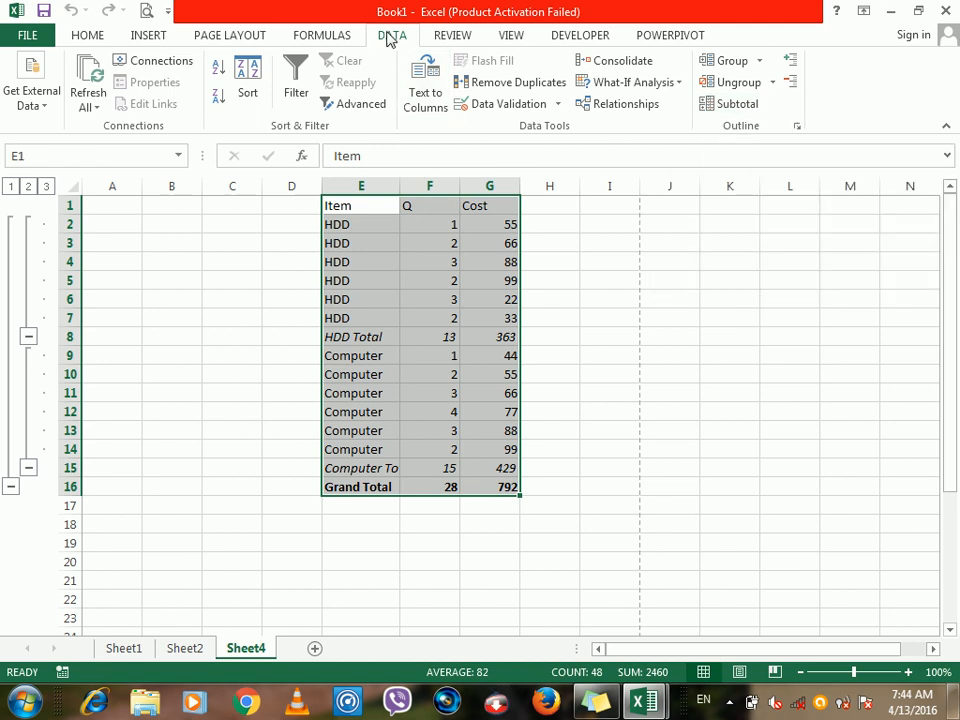
left_click(889, 11)
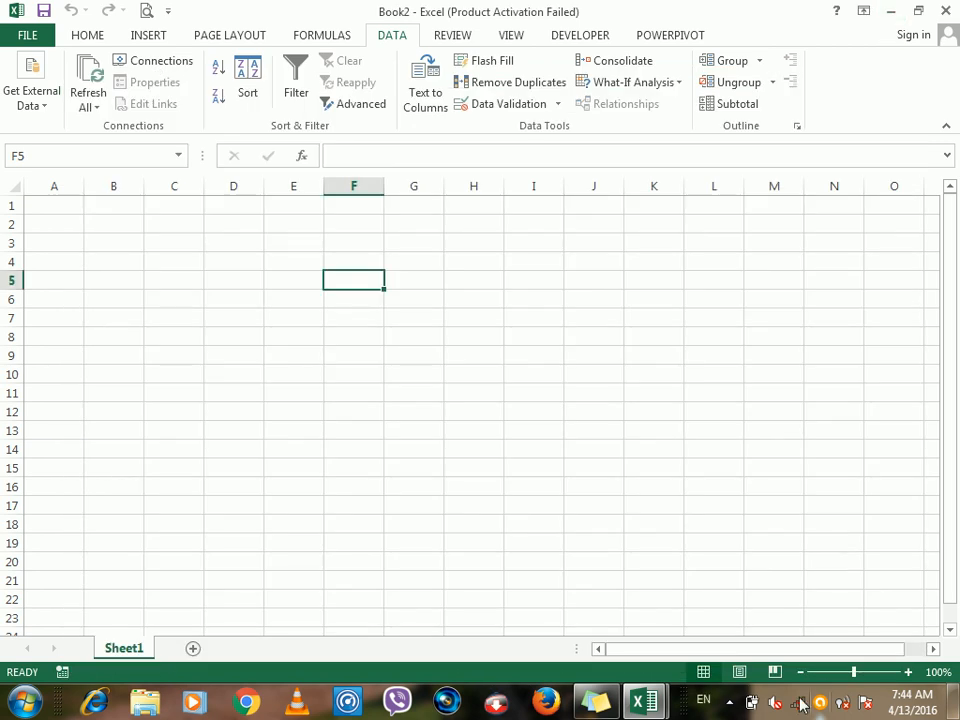
left_click(731, 702)
left_click(709, 606)
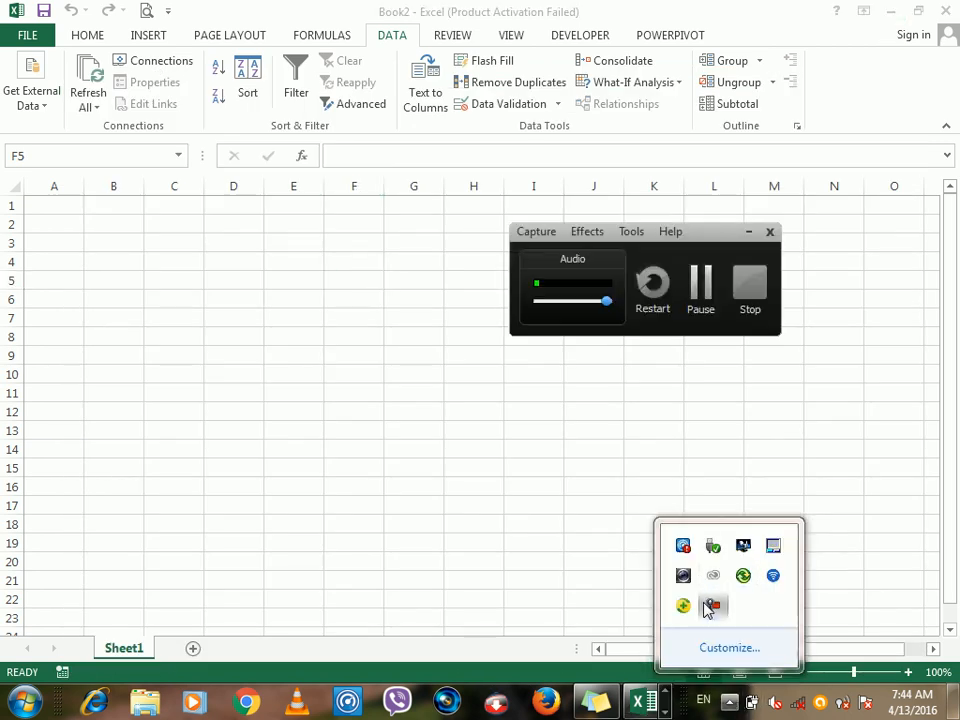